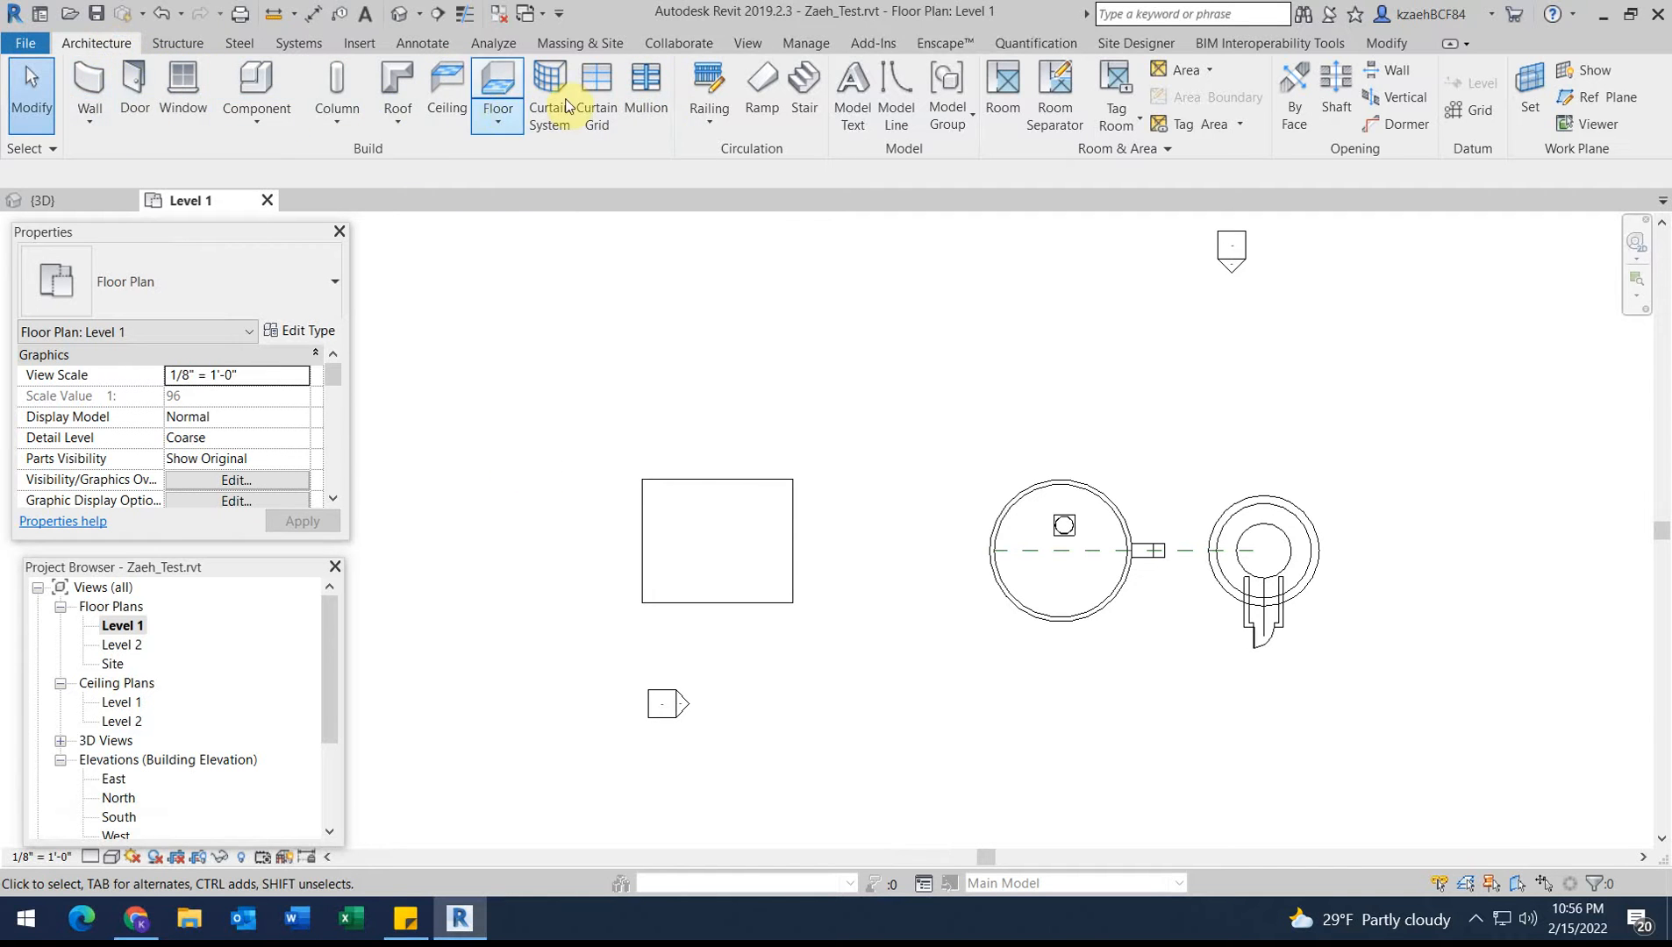
# Start a new run-based stair using the Assembled Stair type 7" max riser 11" tread.
pyautogui.click(803, 95)
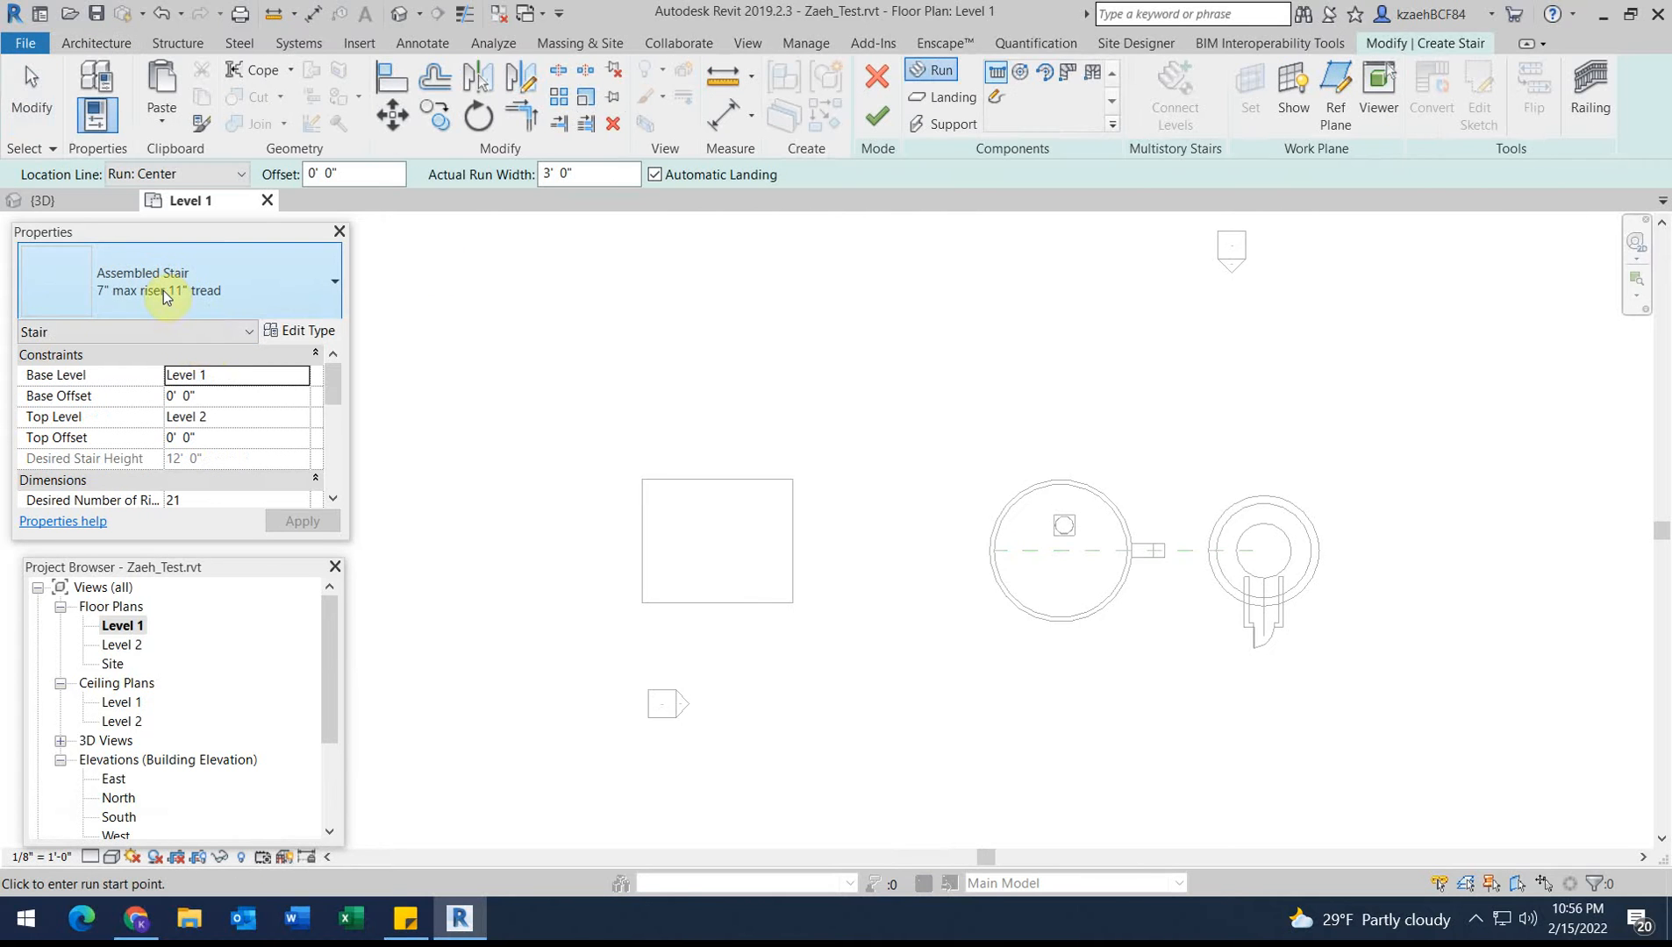
pyautogui.click(235, 274)
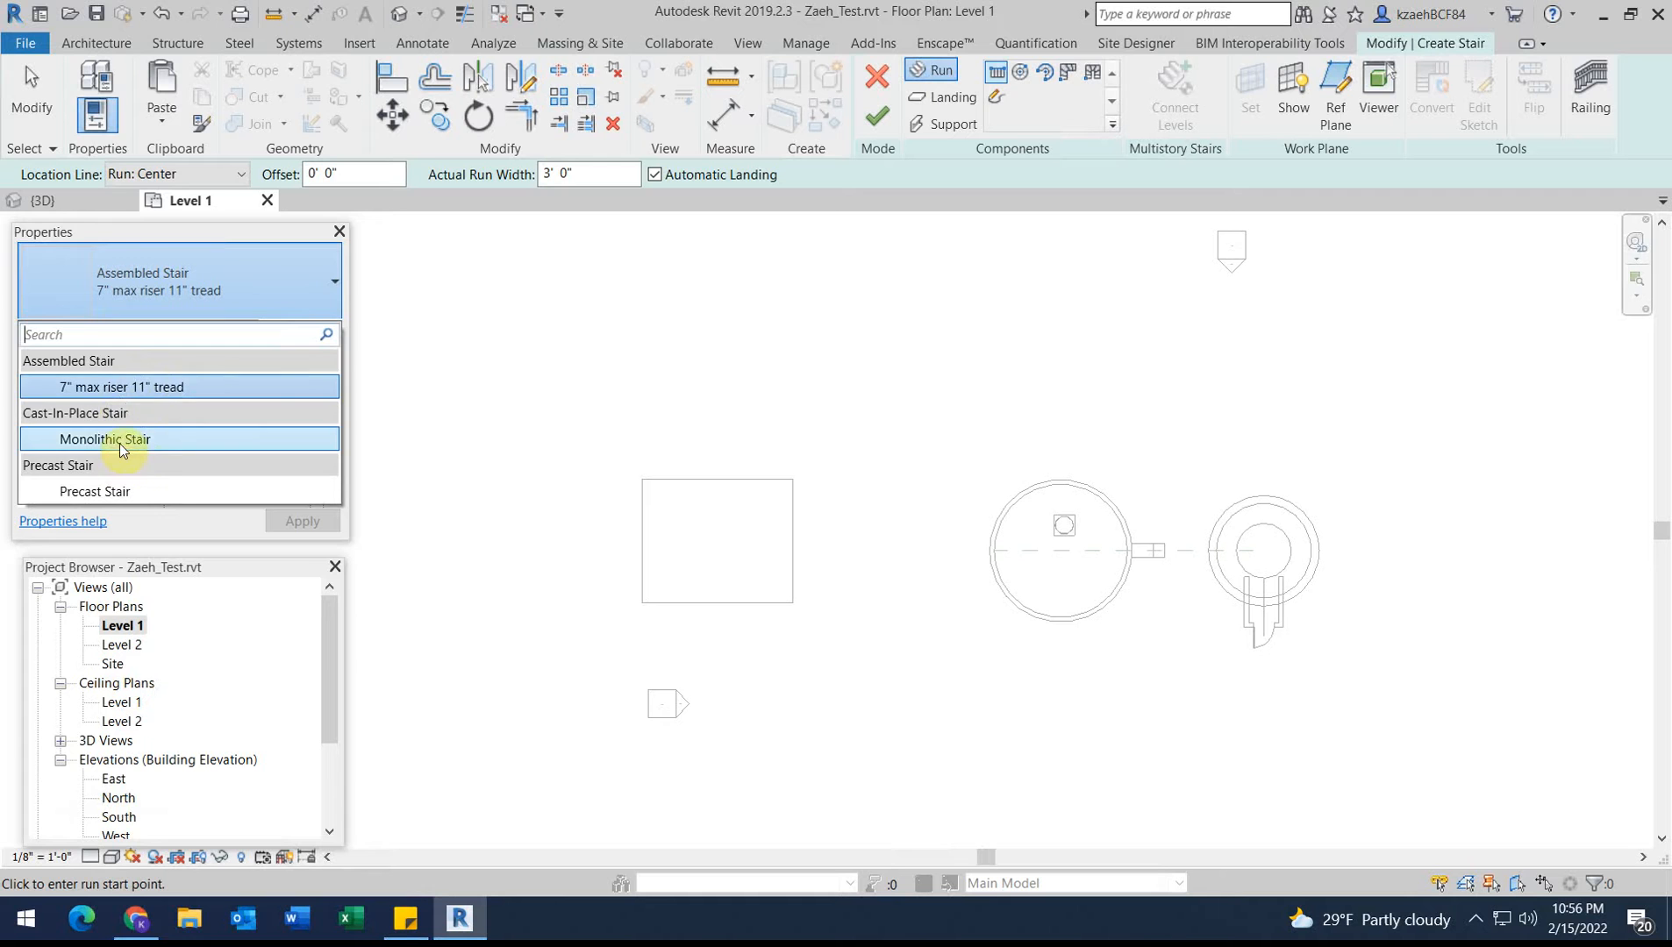
pyautogui.click(124, 387)
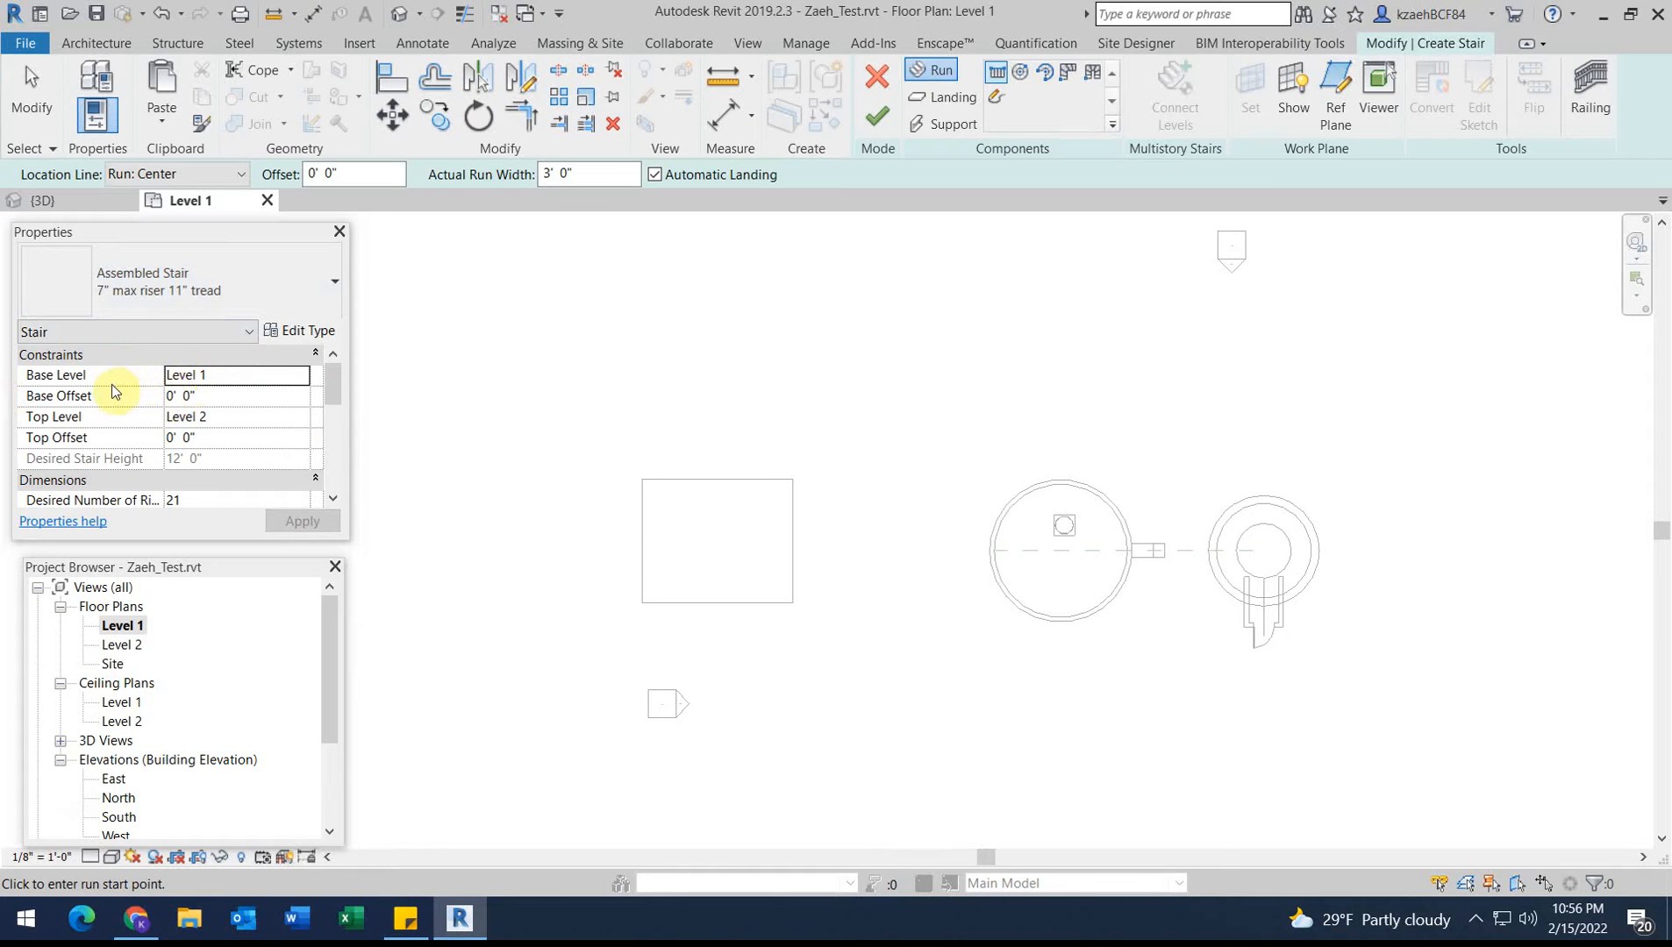
# Review the stair's base and top level constraints and its riser and tread dimensions.
pyautogui.click(304, 381)
pyautogui.click(304, 380)
pyautogui.click(304, 380)
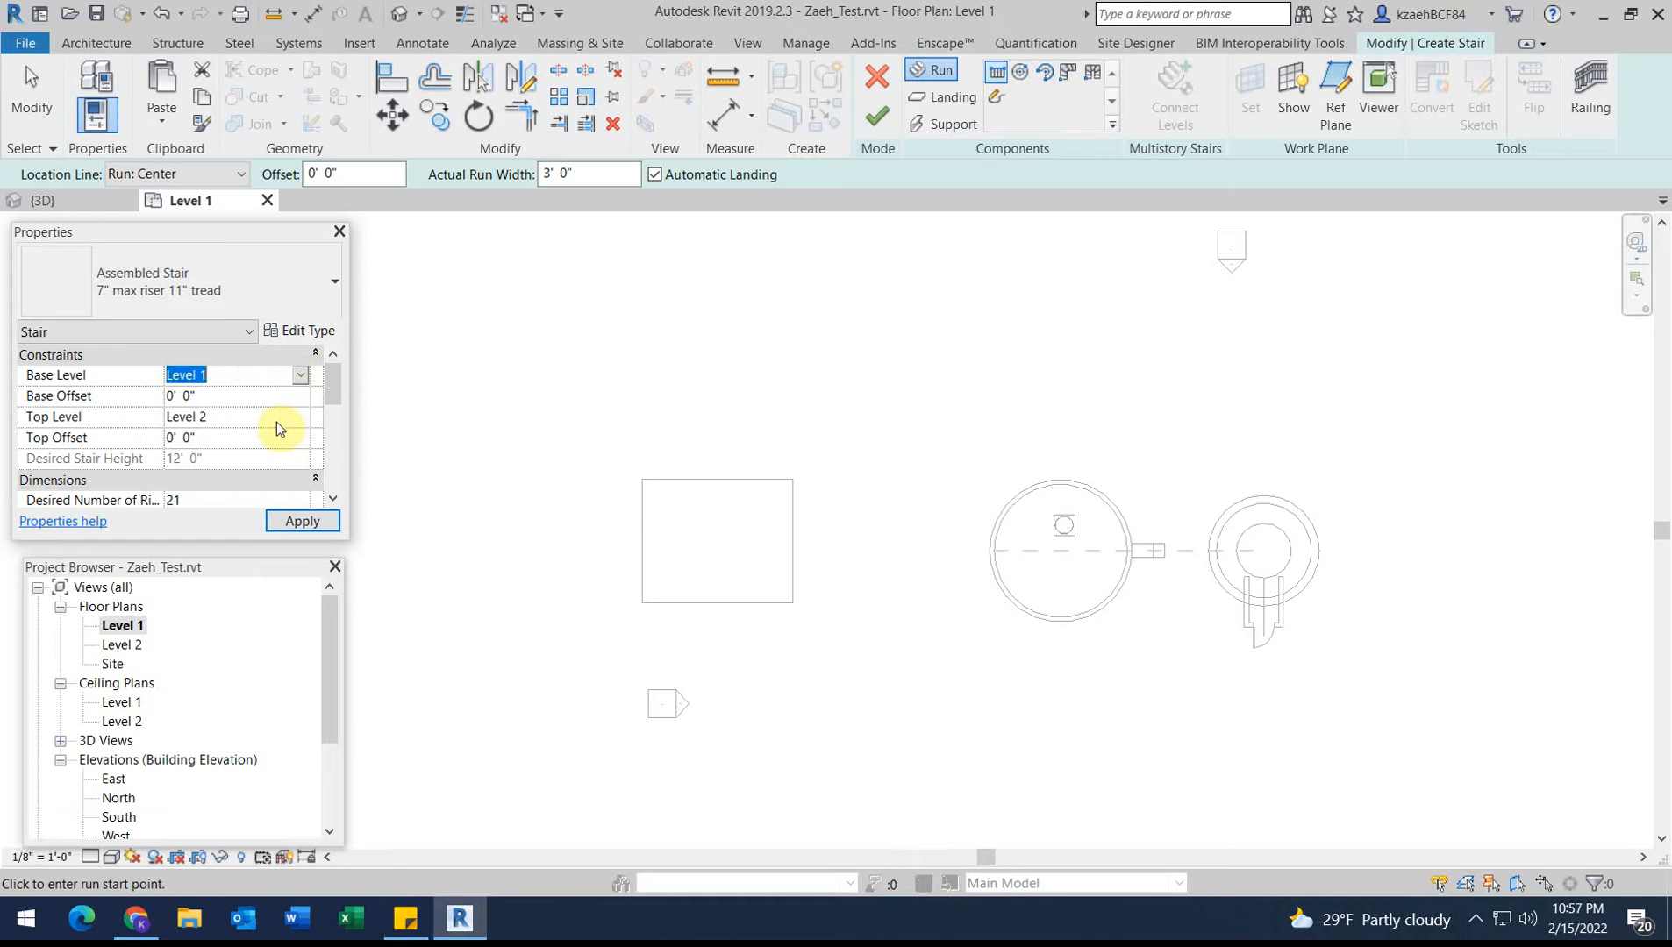
pyautogui.scroll(-1, 274, 472)
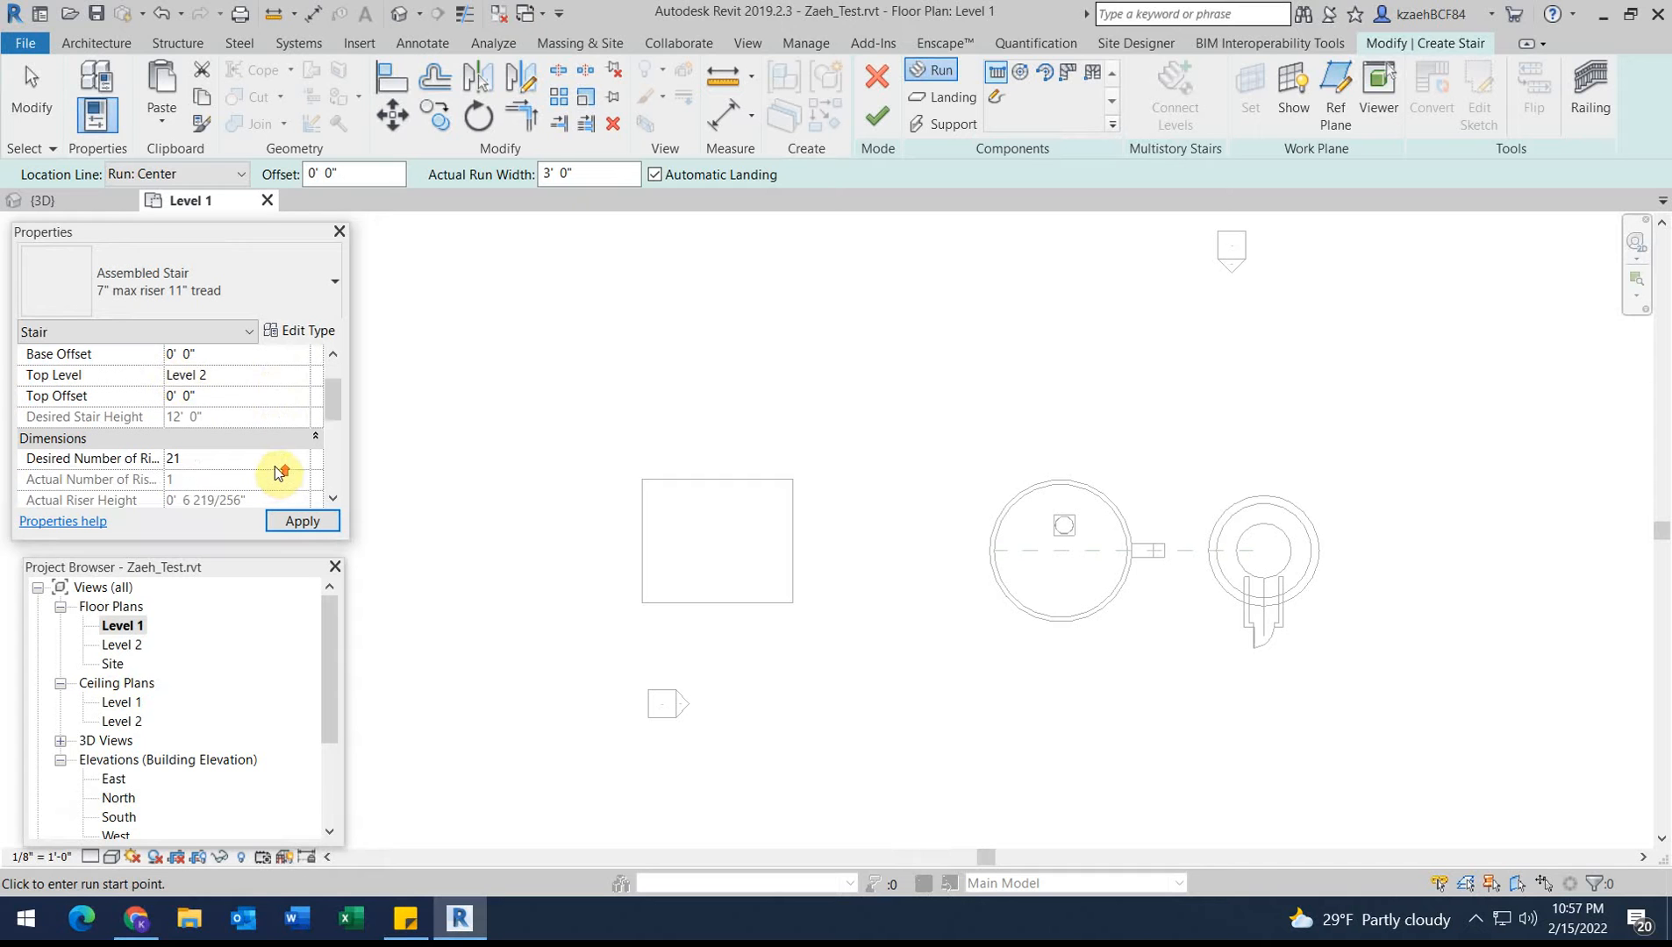
pyautogui.scroll(1, 274, 474)
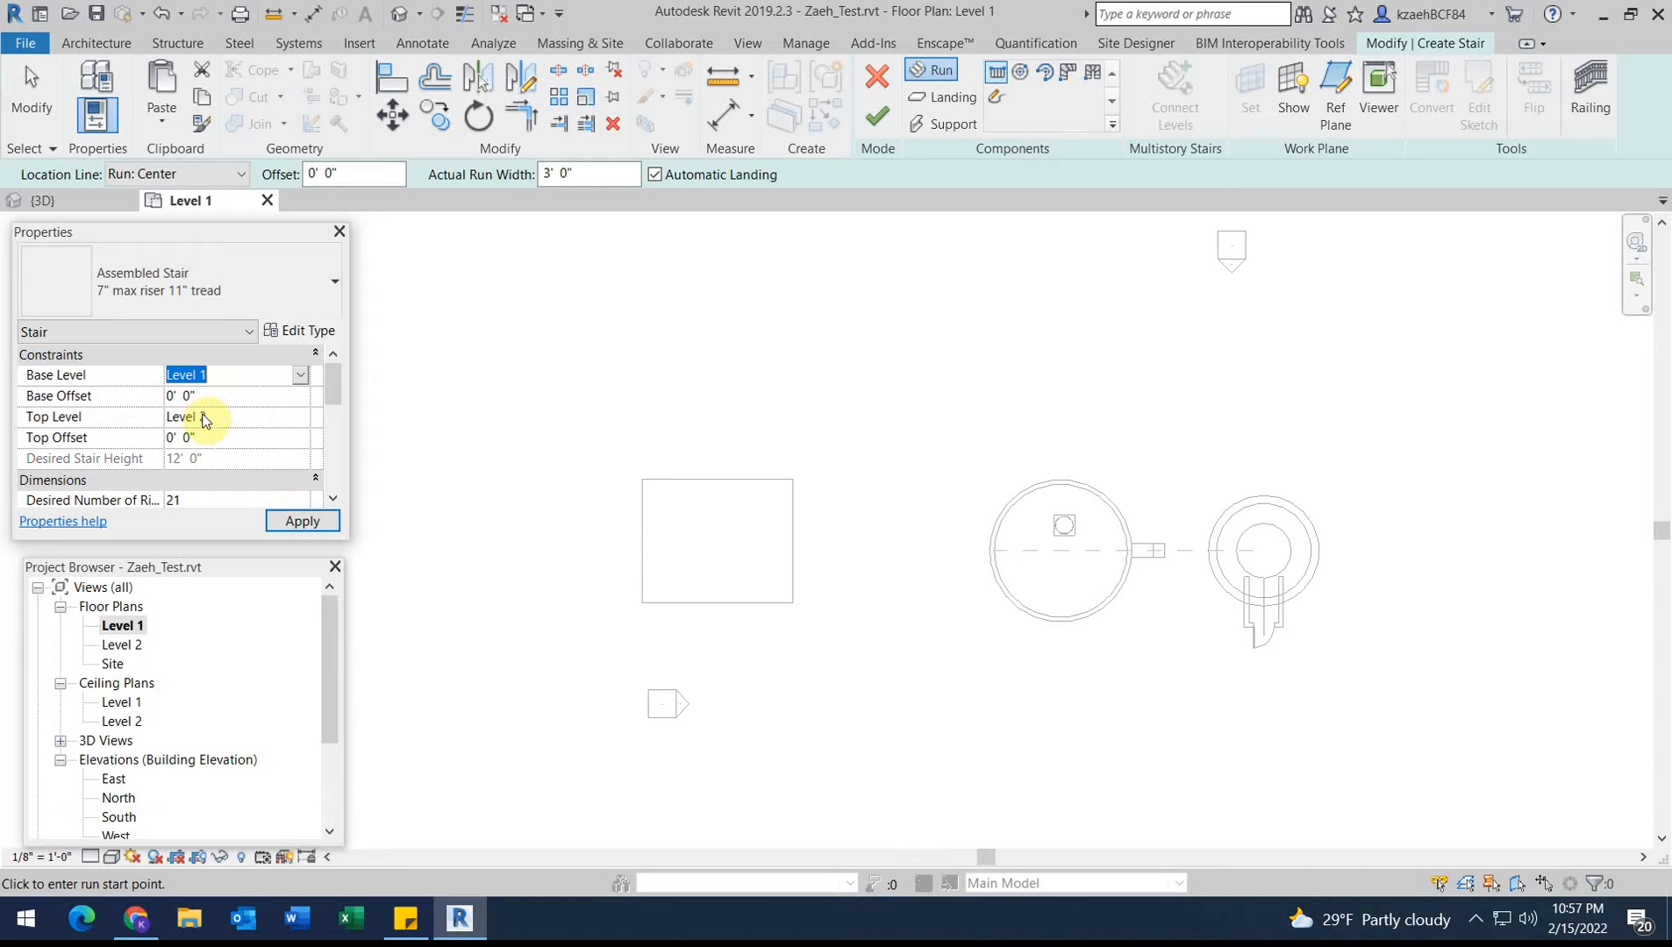
pyautogui.scroll(-2, 256, 438)
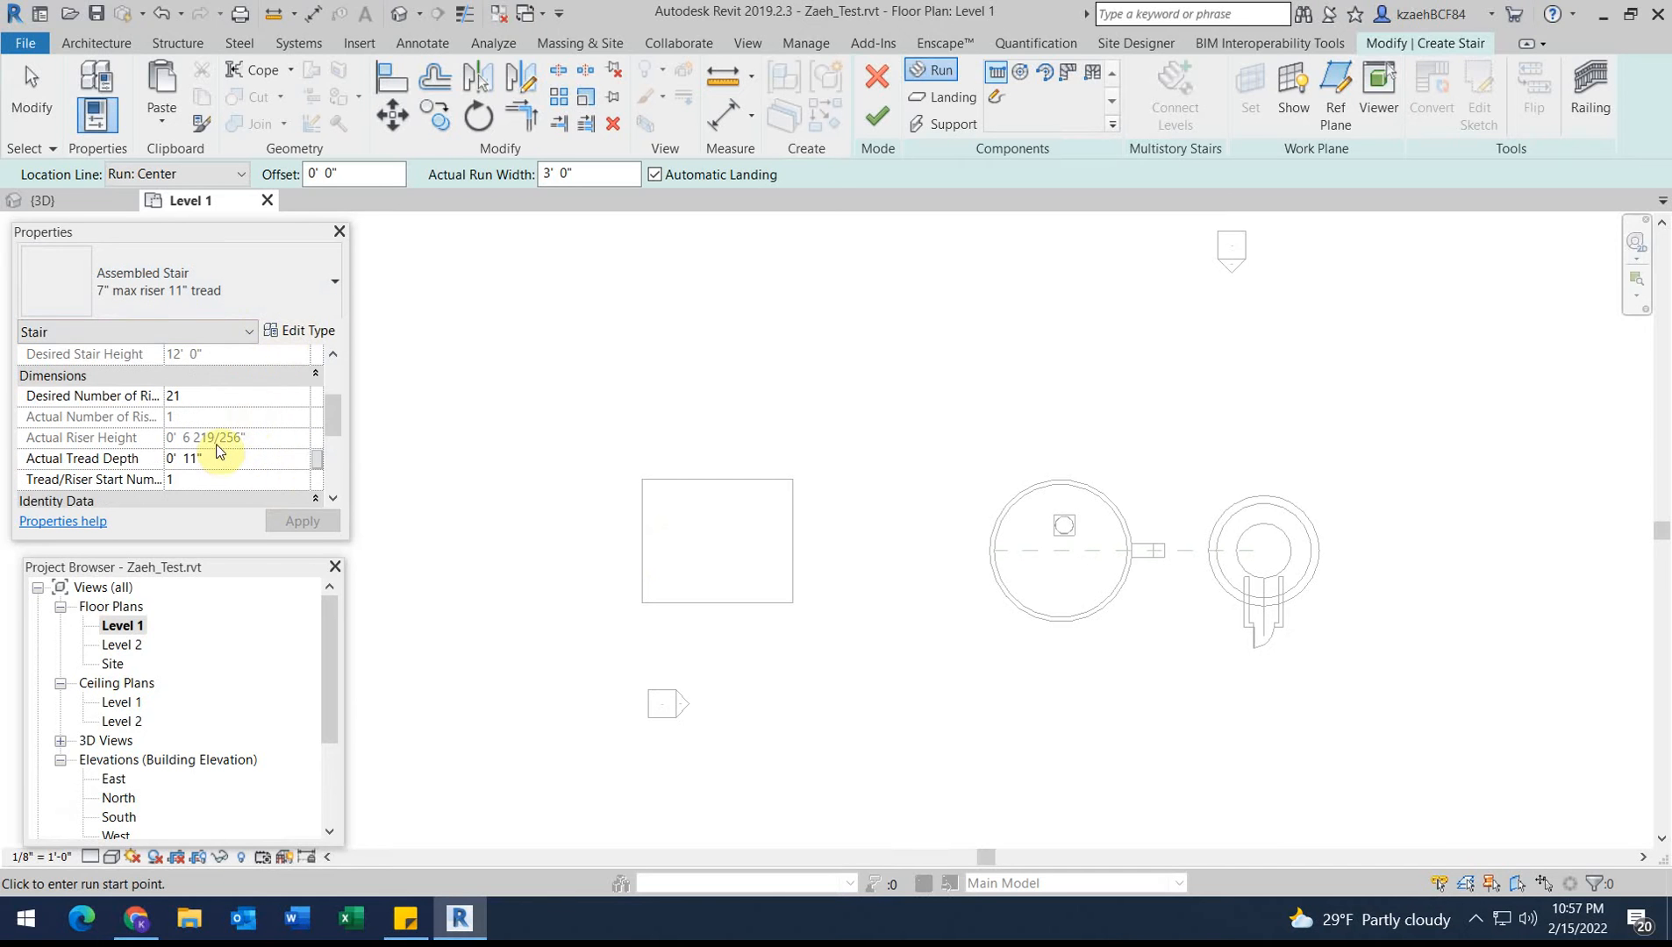
pyautogui.scroll(-1, 216, 447)
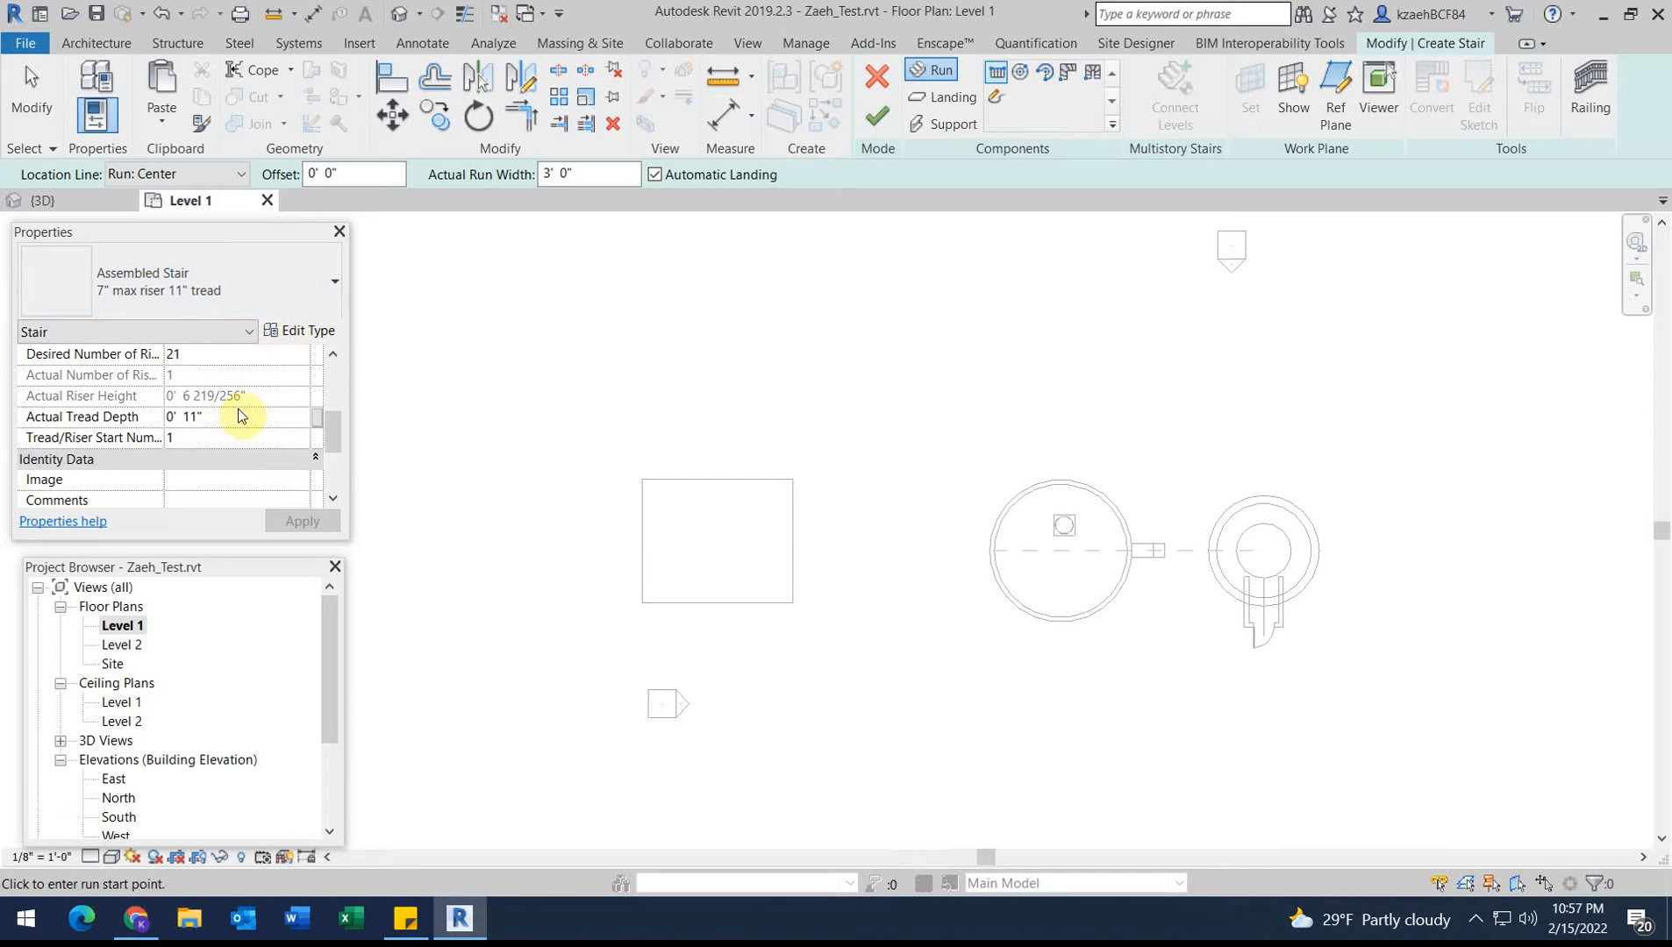
# Draw a straight horizontal run about 18'-4" long inside the rectangular floor's lower edge, ending at its right edge, and finish the stair.
pyautogui.scroll(3, 640, 584)
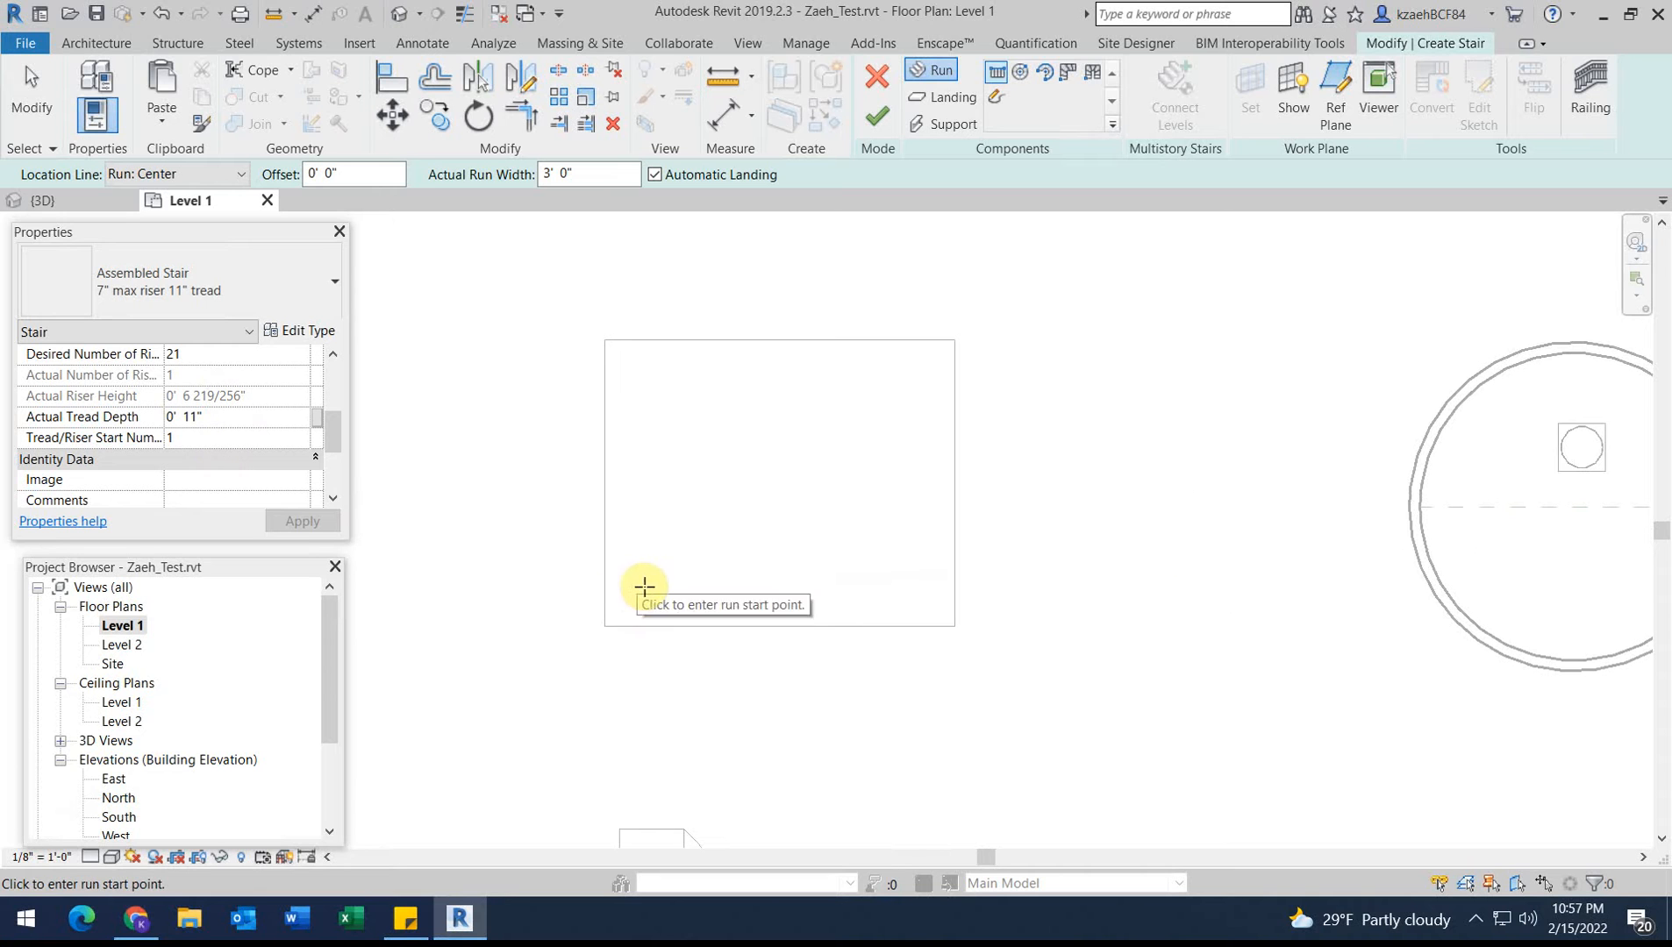
pyautogui.click(663, 589)
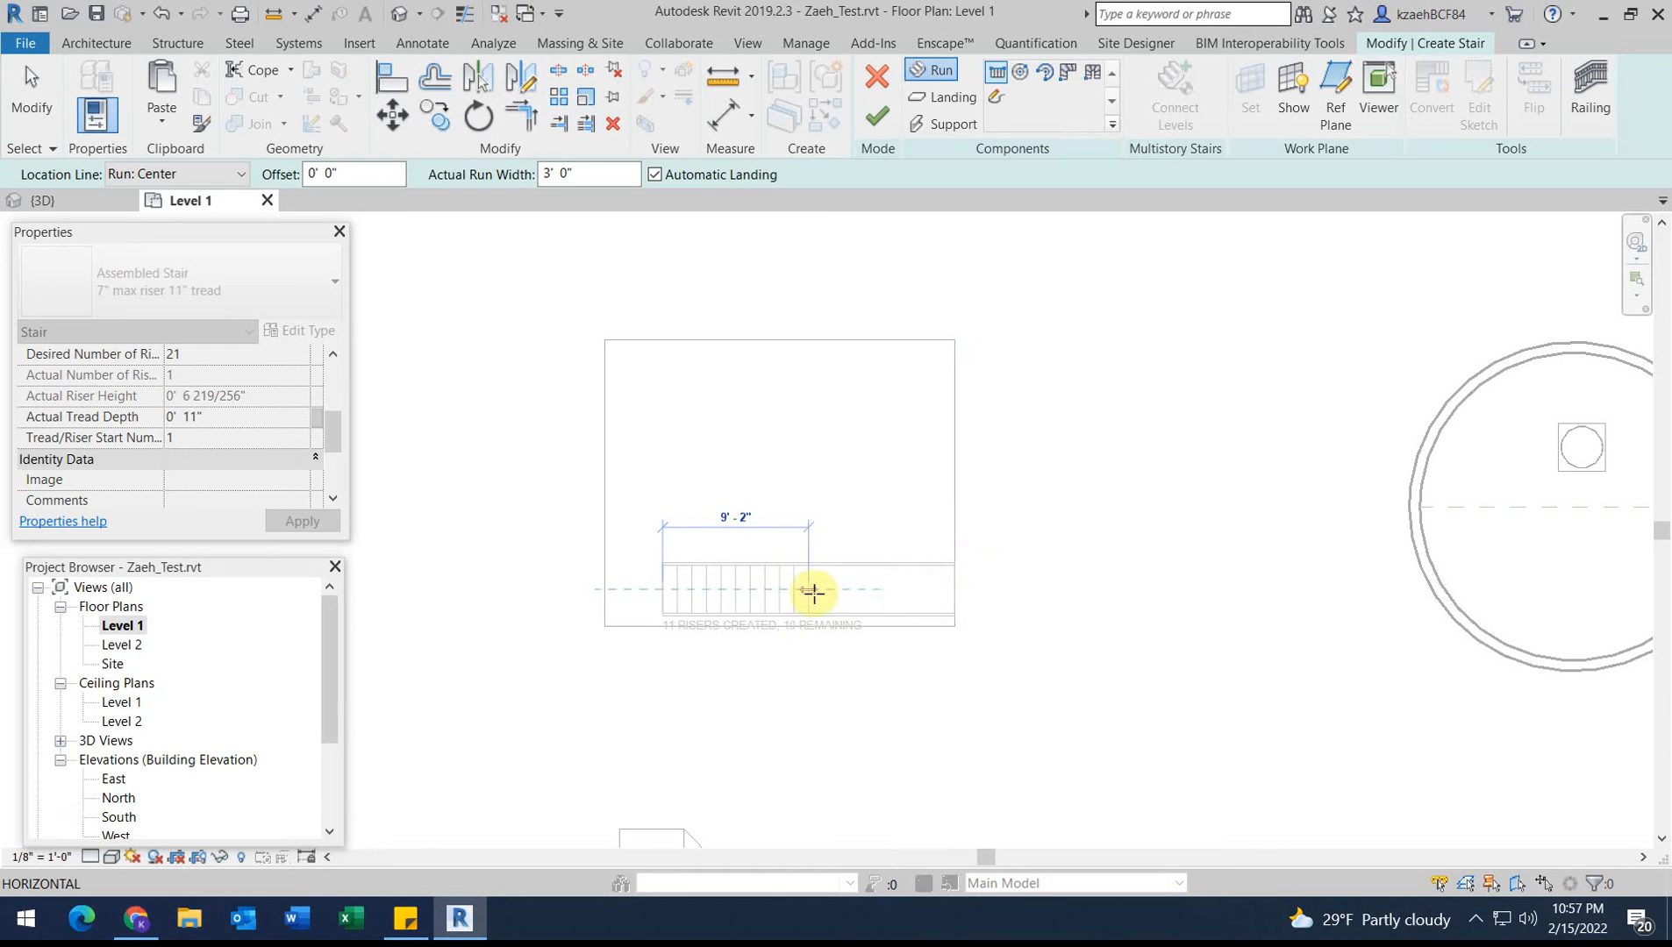
pyautogui.scroll(4, 899, 589)
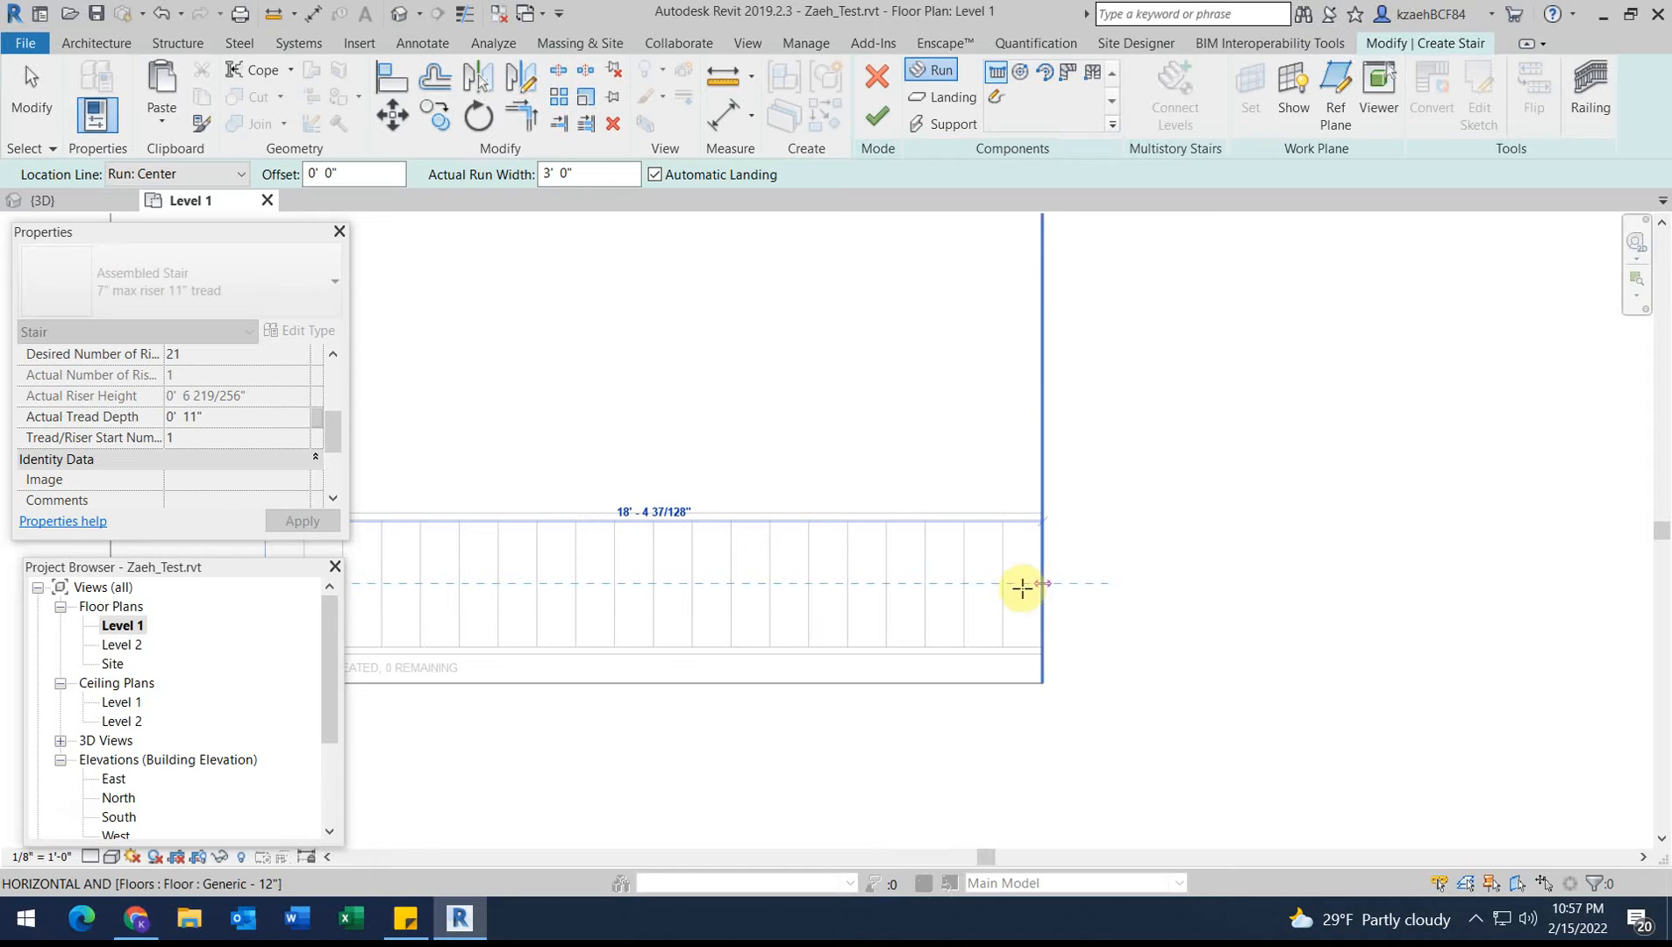
pyautogui.scroll(-2, 947, 586)
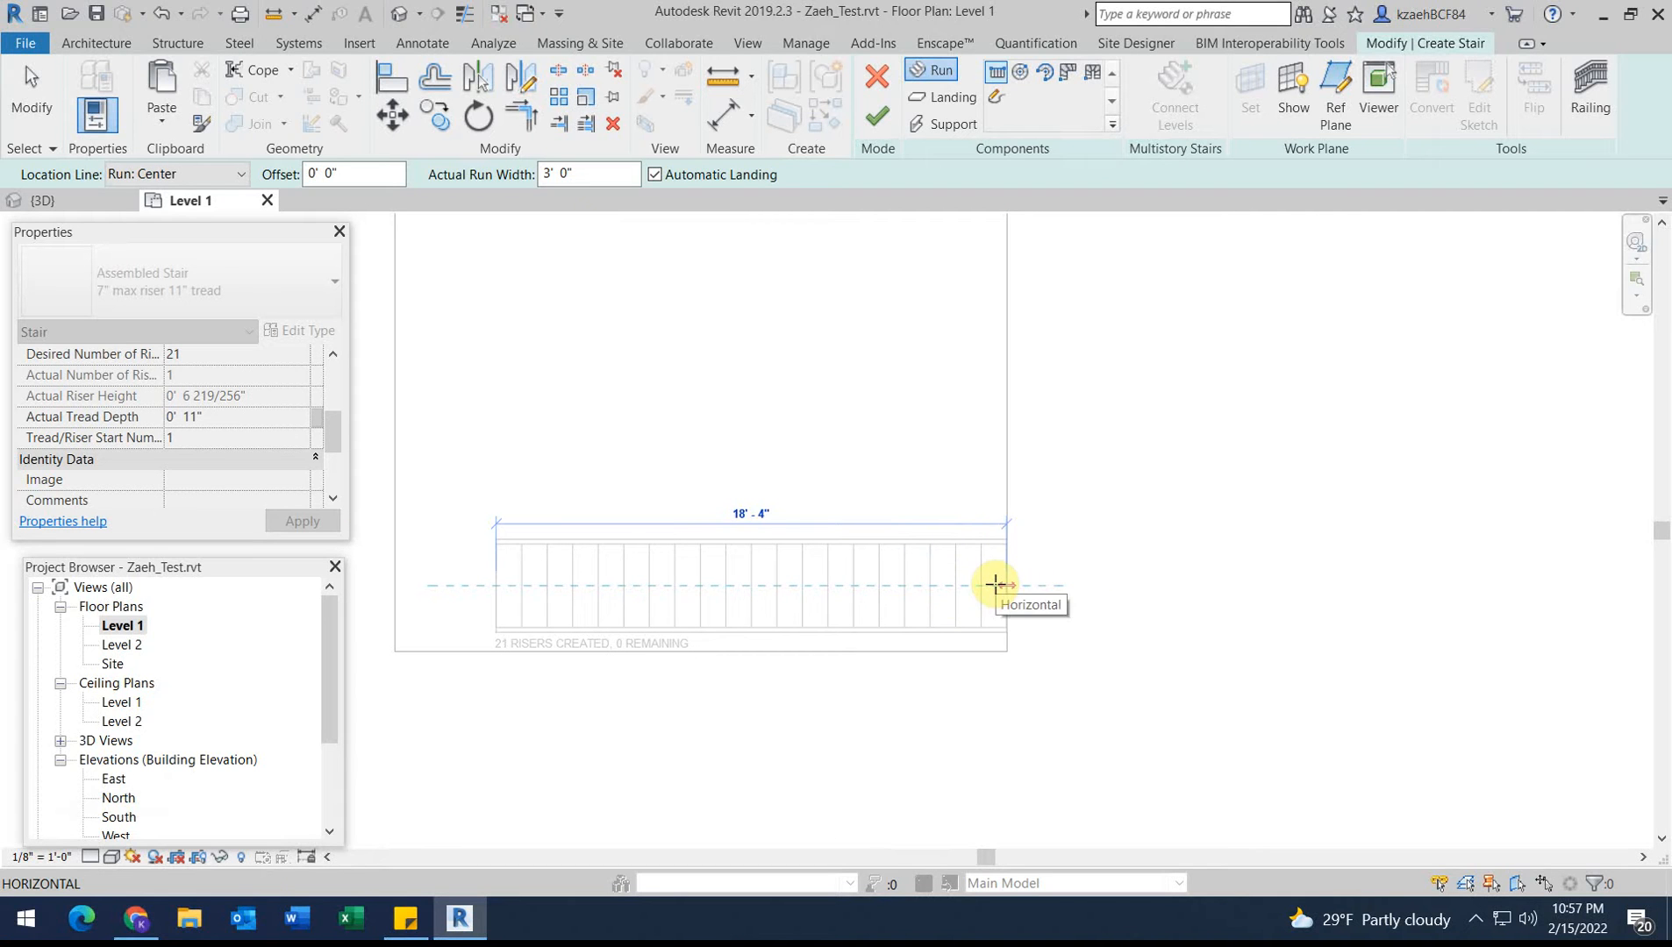
pyautogui.click(994, 584)
pyautogui.press('Escape')
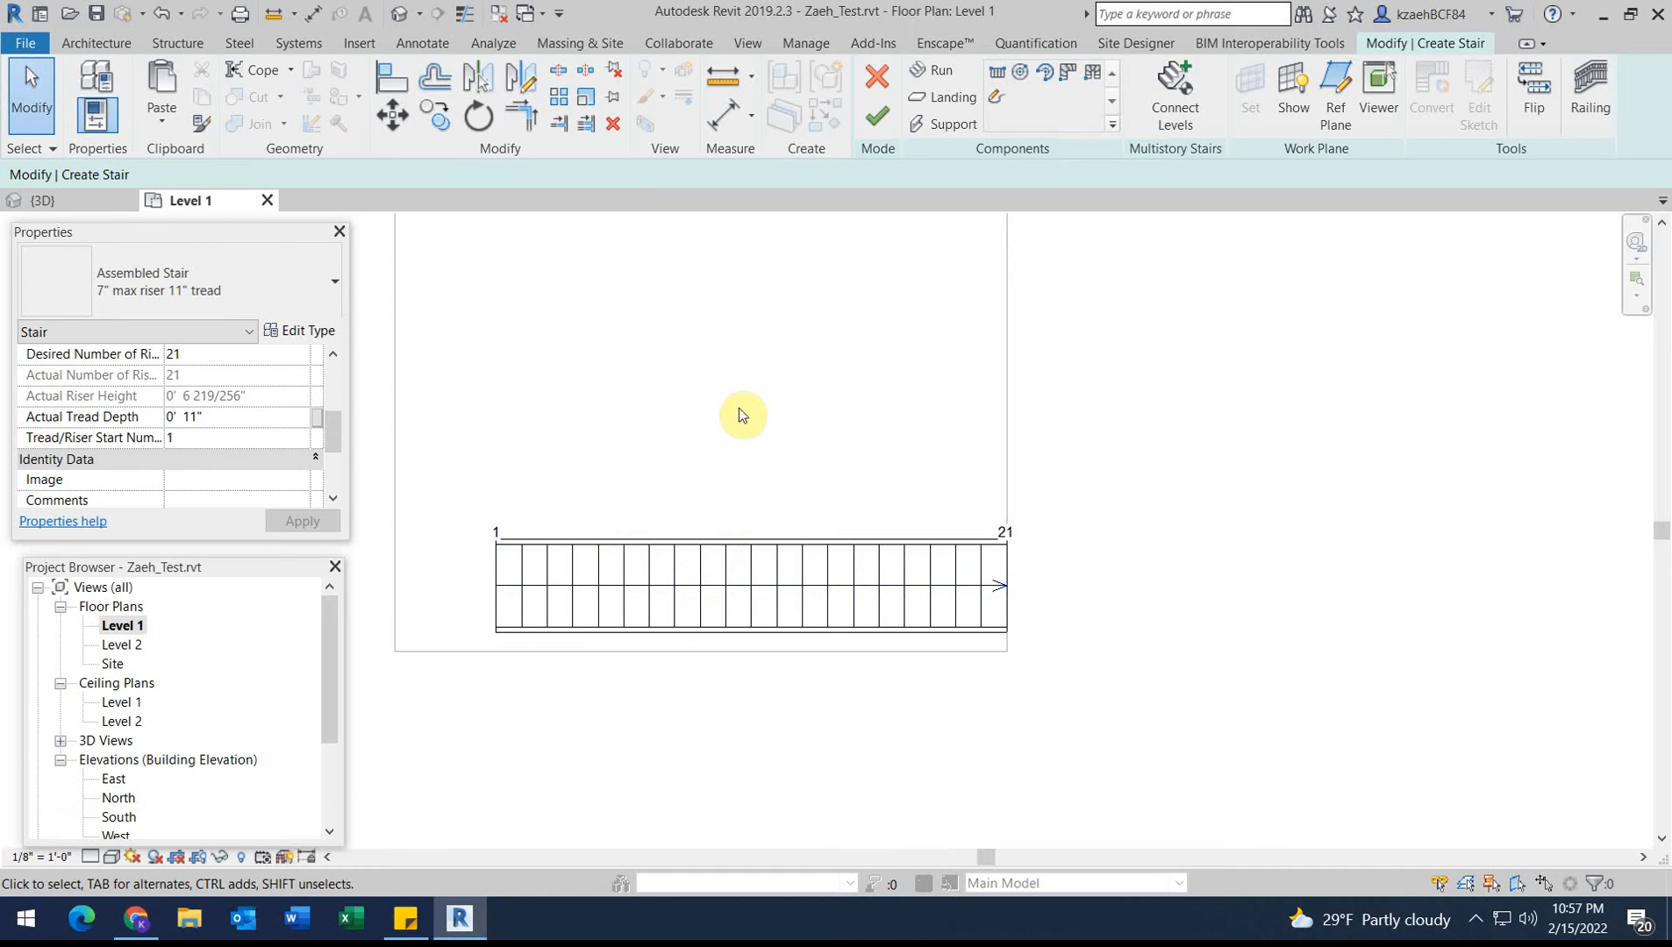
pyautogui.click(877, 115)
# Place an aligned dimension between the floor's left edge and the stair's first riser.
pyautogui.scroll(-3, 715, 500)
pyautogui.scroll(2, 740, 531)
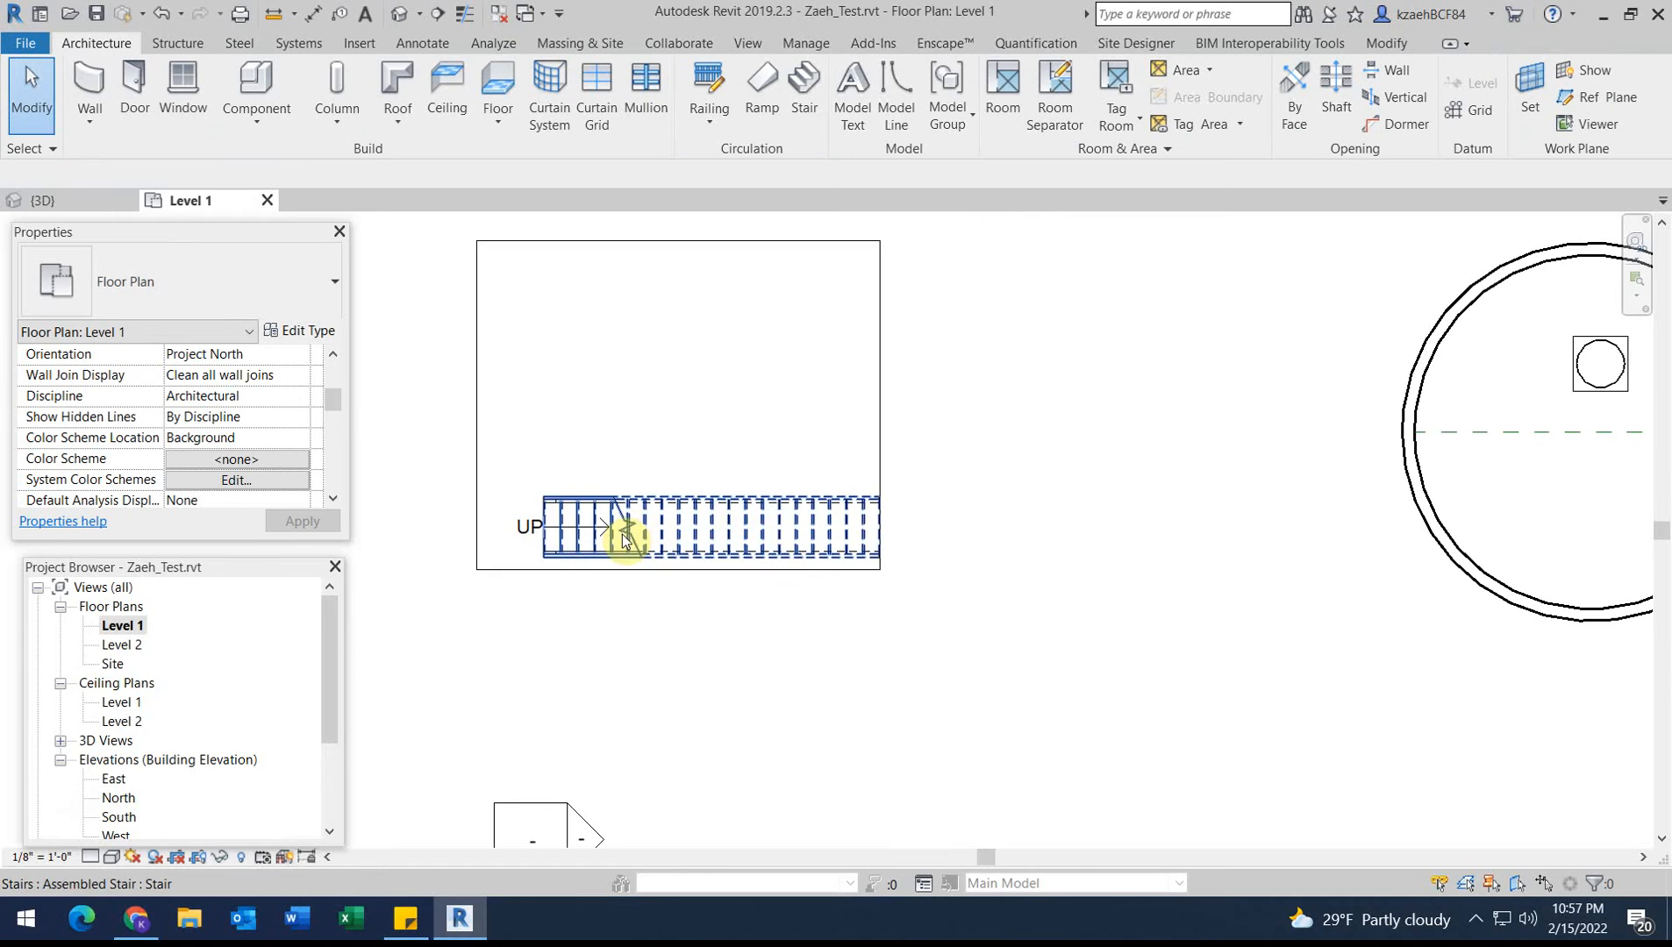
pyautogui.scroll(2, 483, 484)
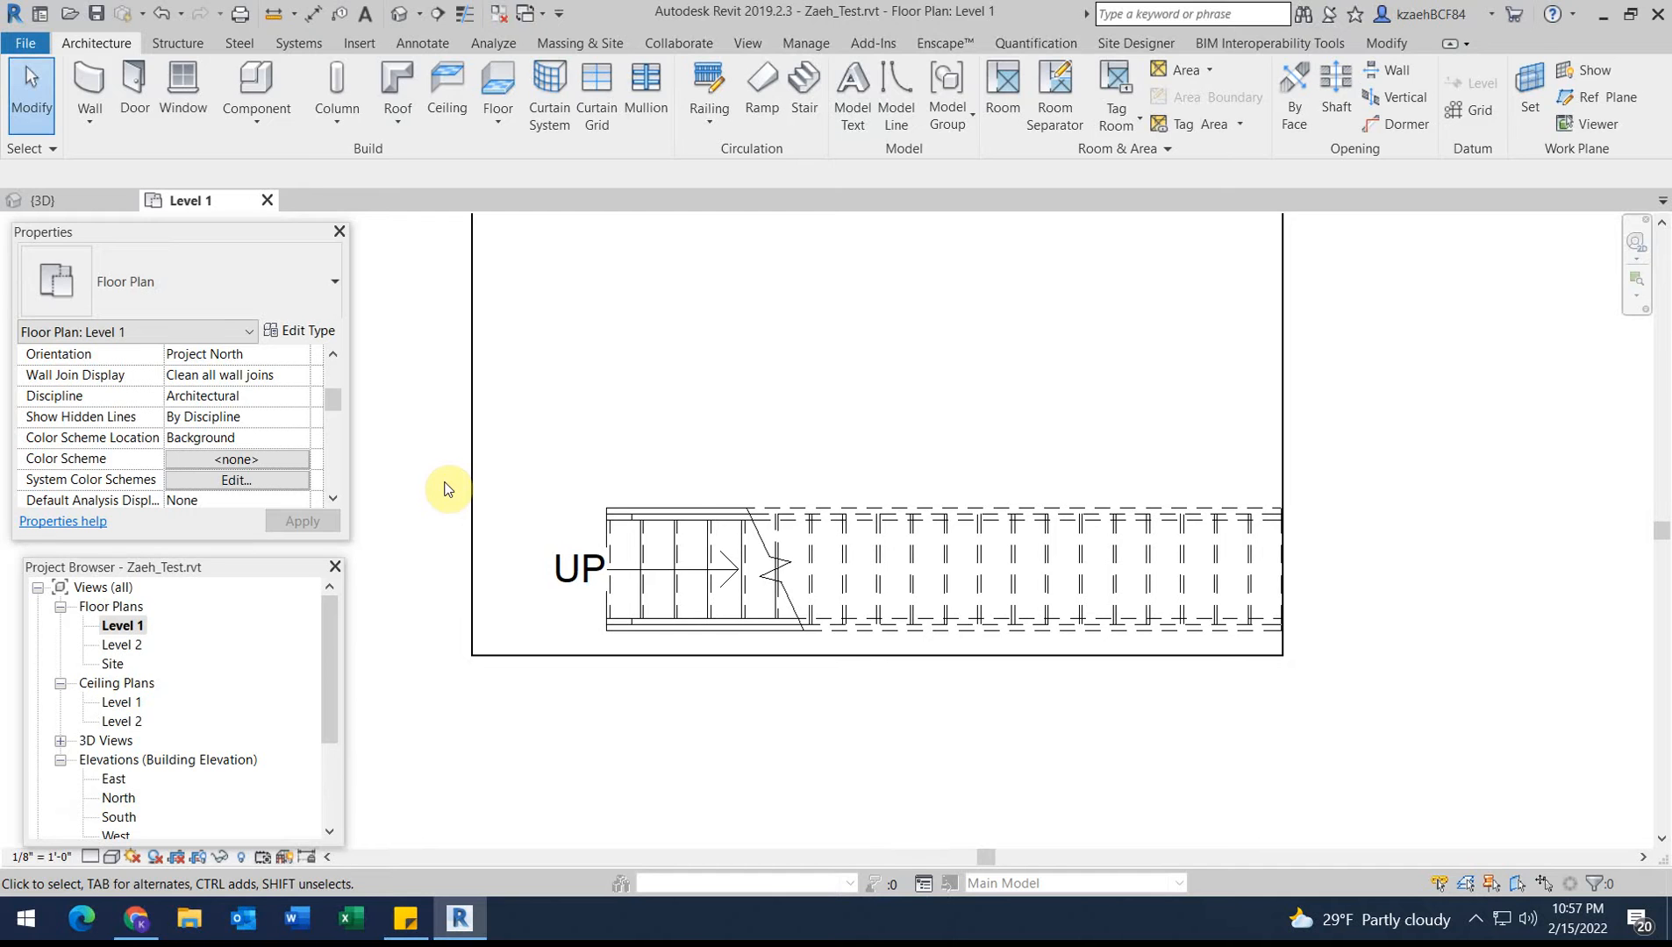
pyautogui.press('d')
pyautogui.press('i')
pyautogui.click(484, 543)
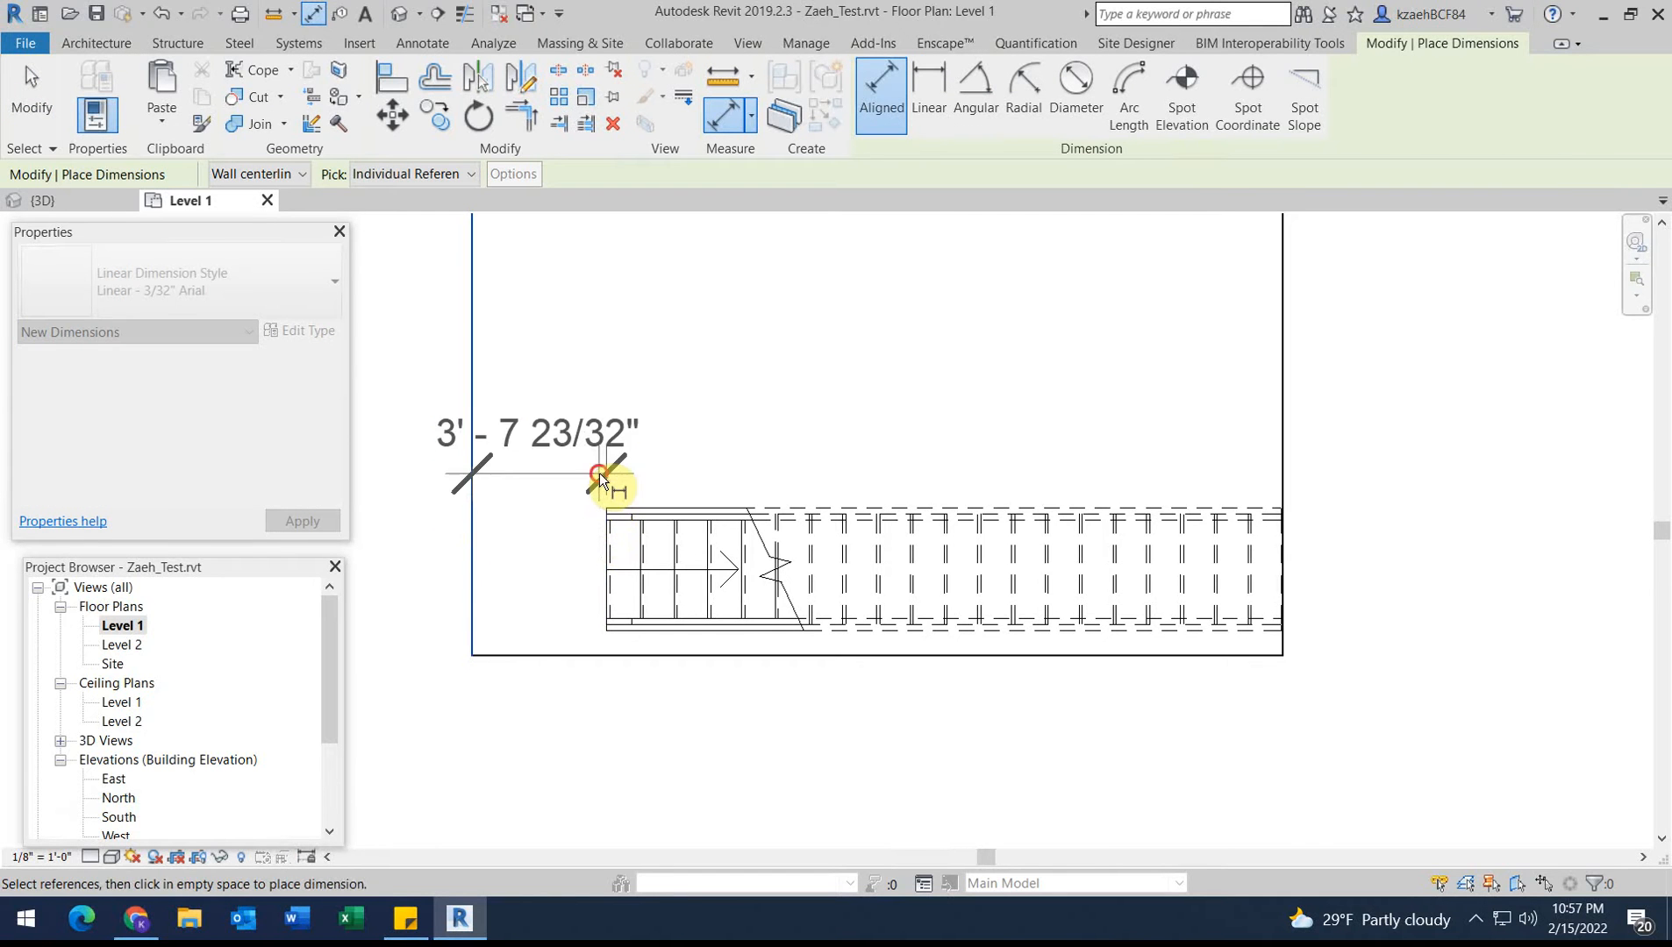
pyautogui.click(599, 473)
pyautogui.click(599, 473)
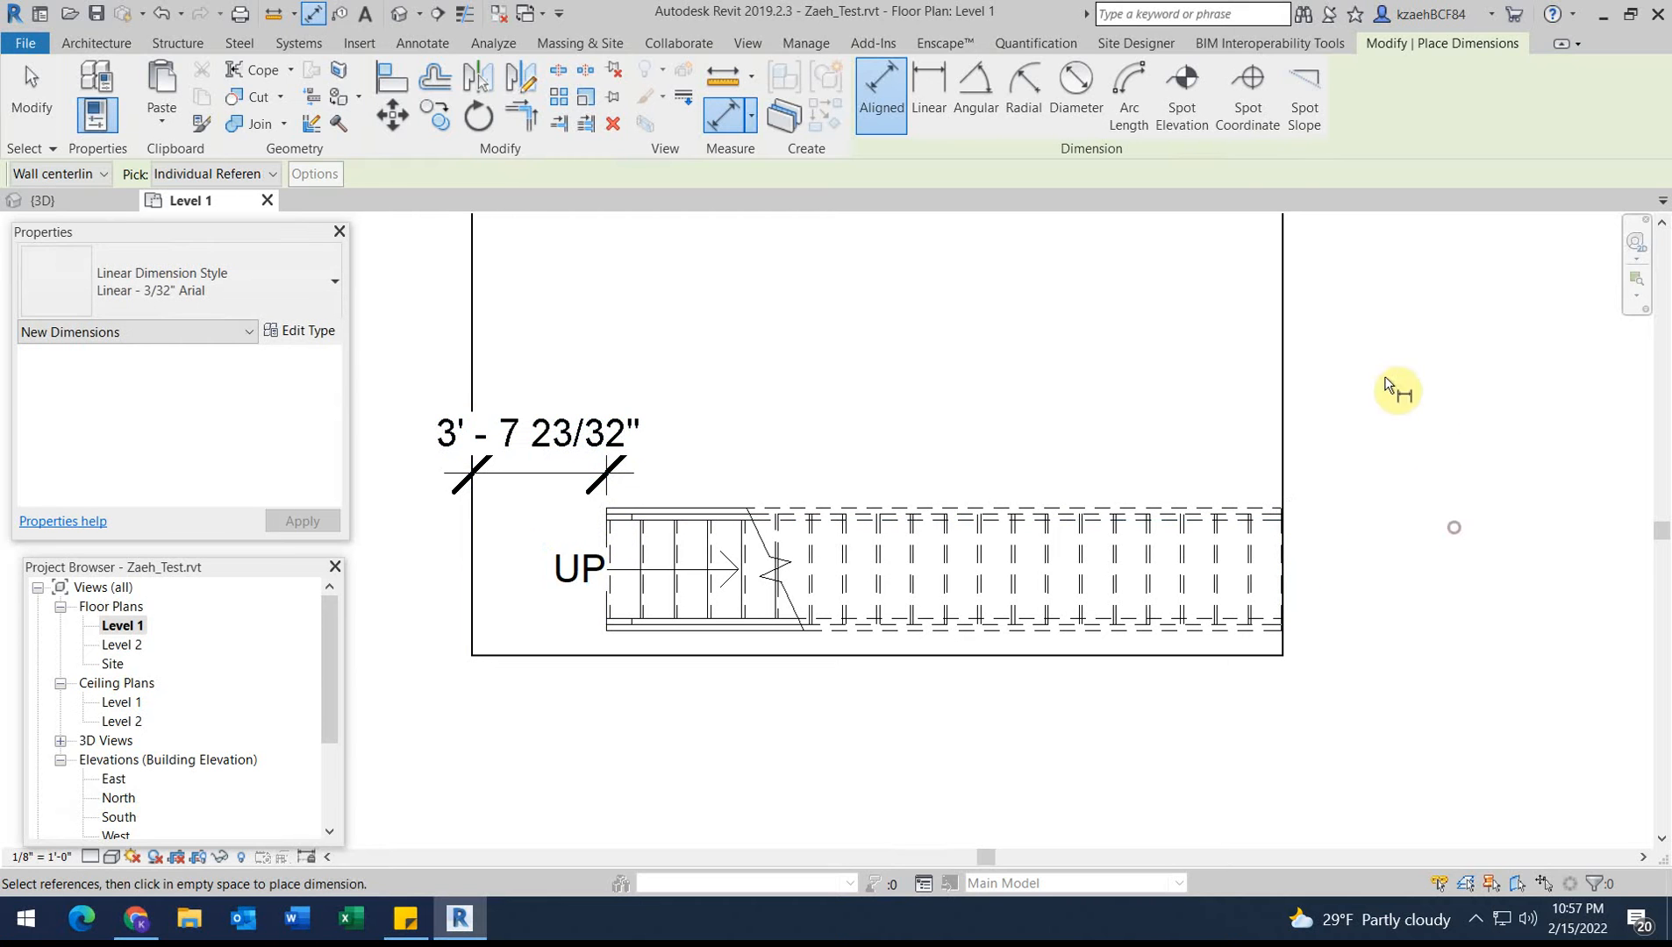
pyautogui.scroll(-3, 429, 552)
pyautogui.press('Escape')
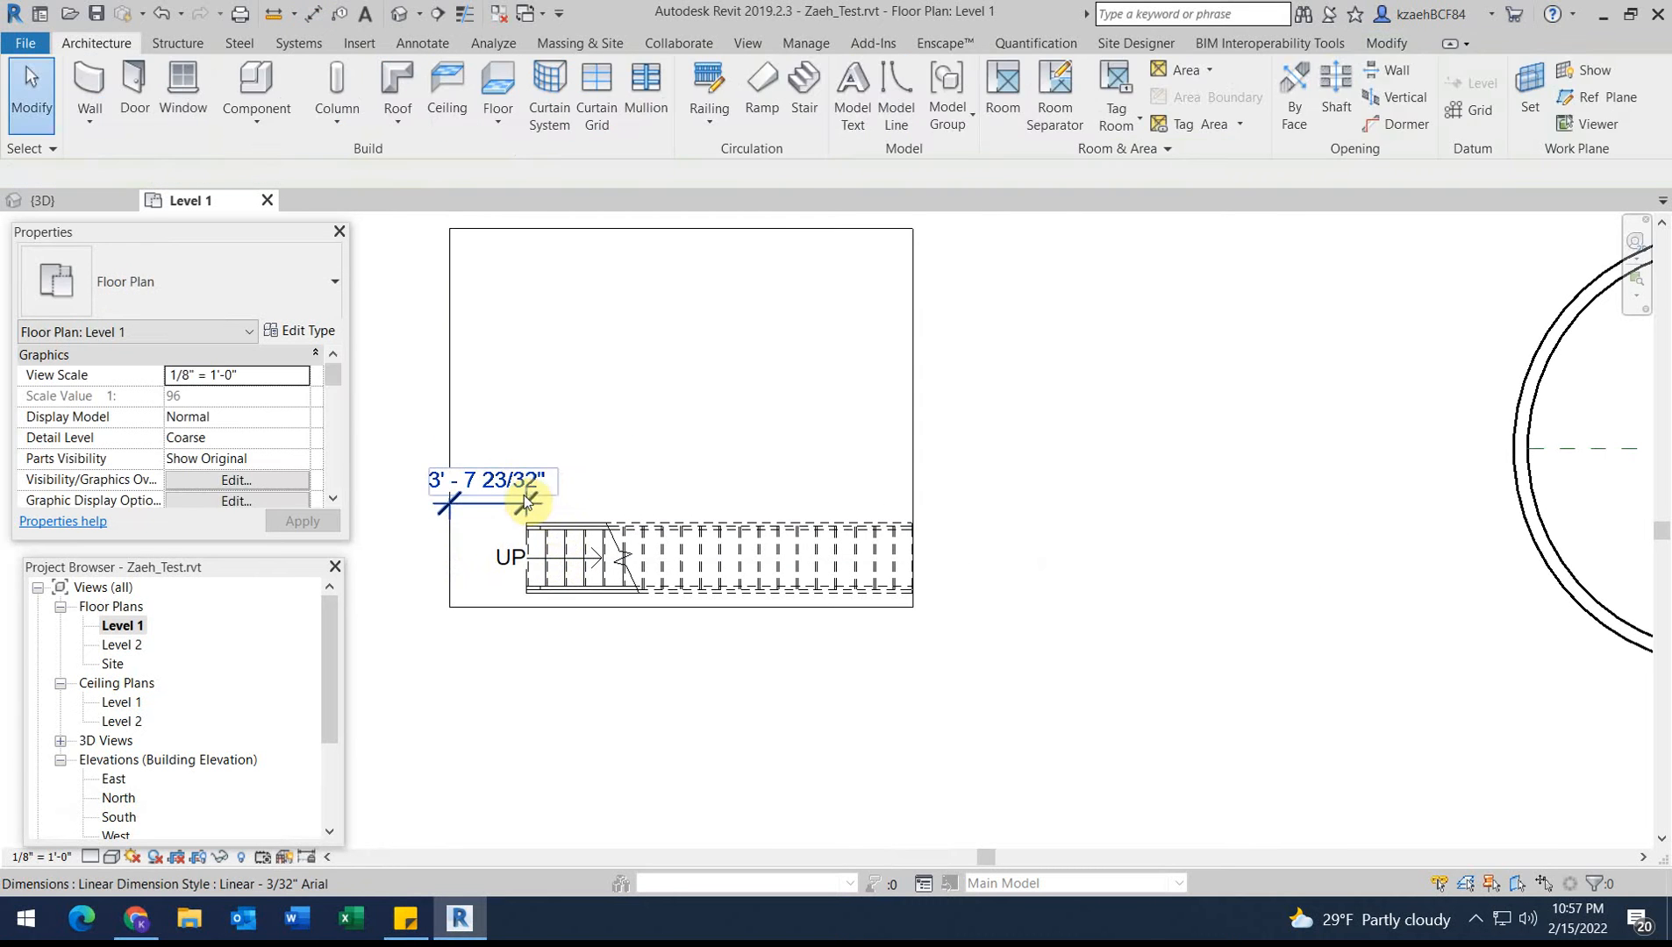
pyautogui.click(527, 492)
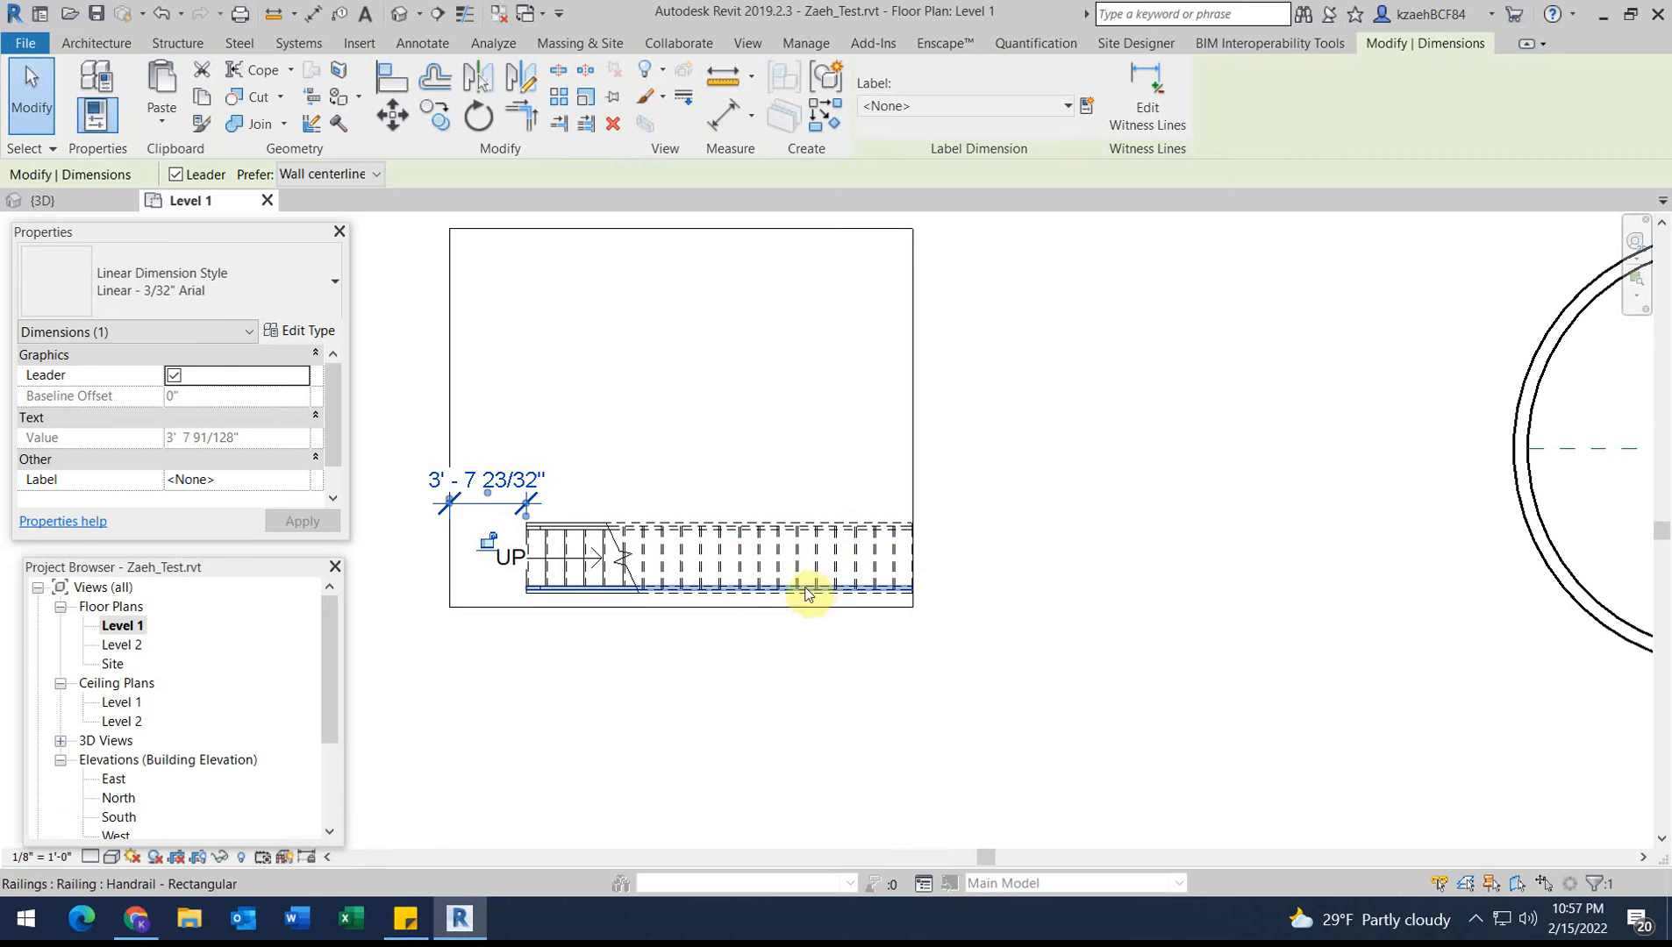
pyautogui.click(1115, 462)
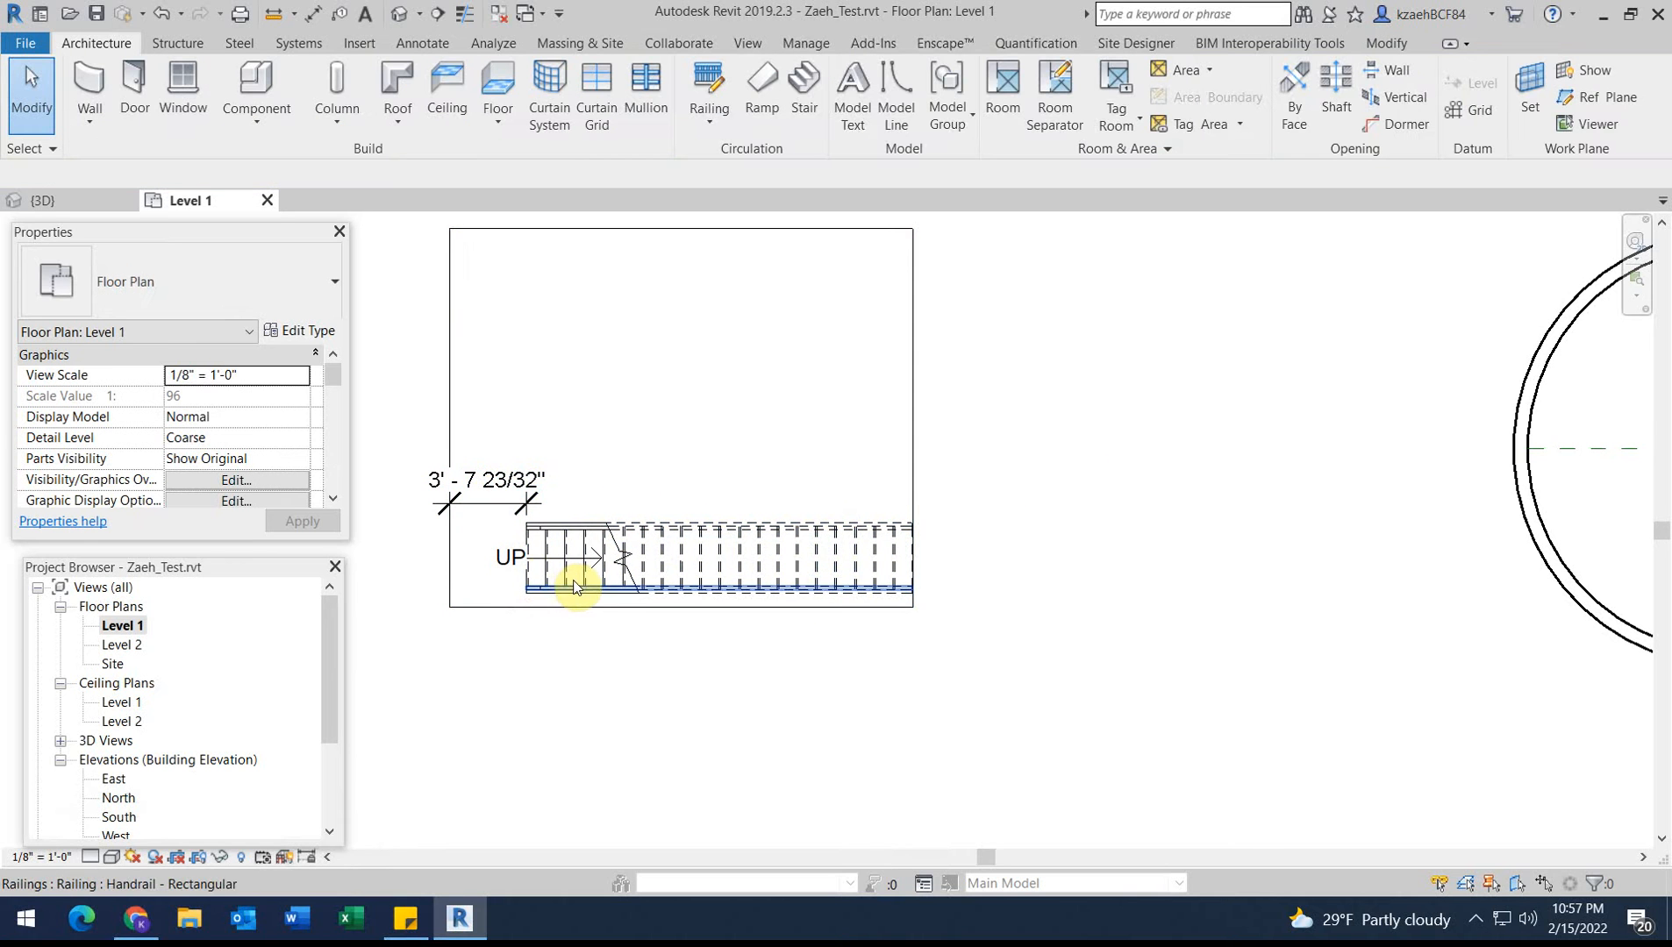
# Measure the stair run's overall length from the first to the last riser without placing a dimension.
pyautogui.scroll(2, 447, 515)
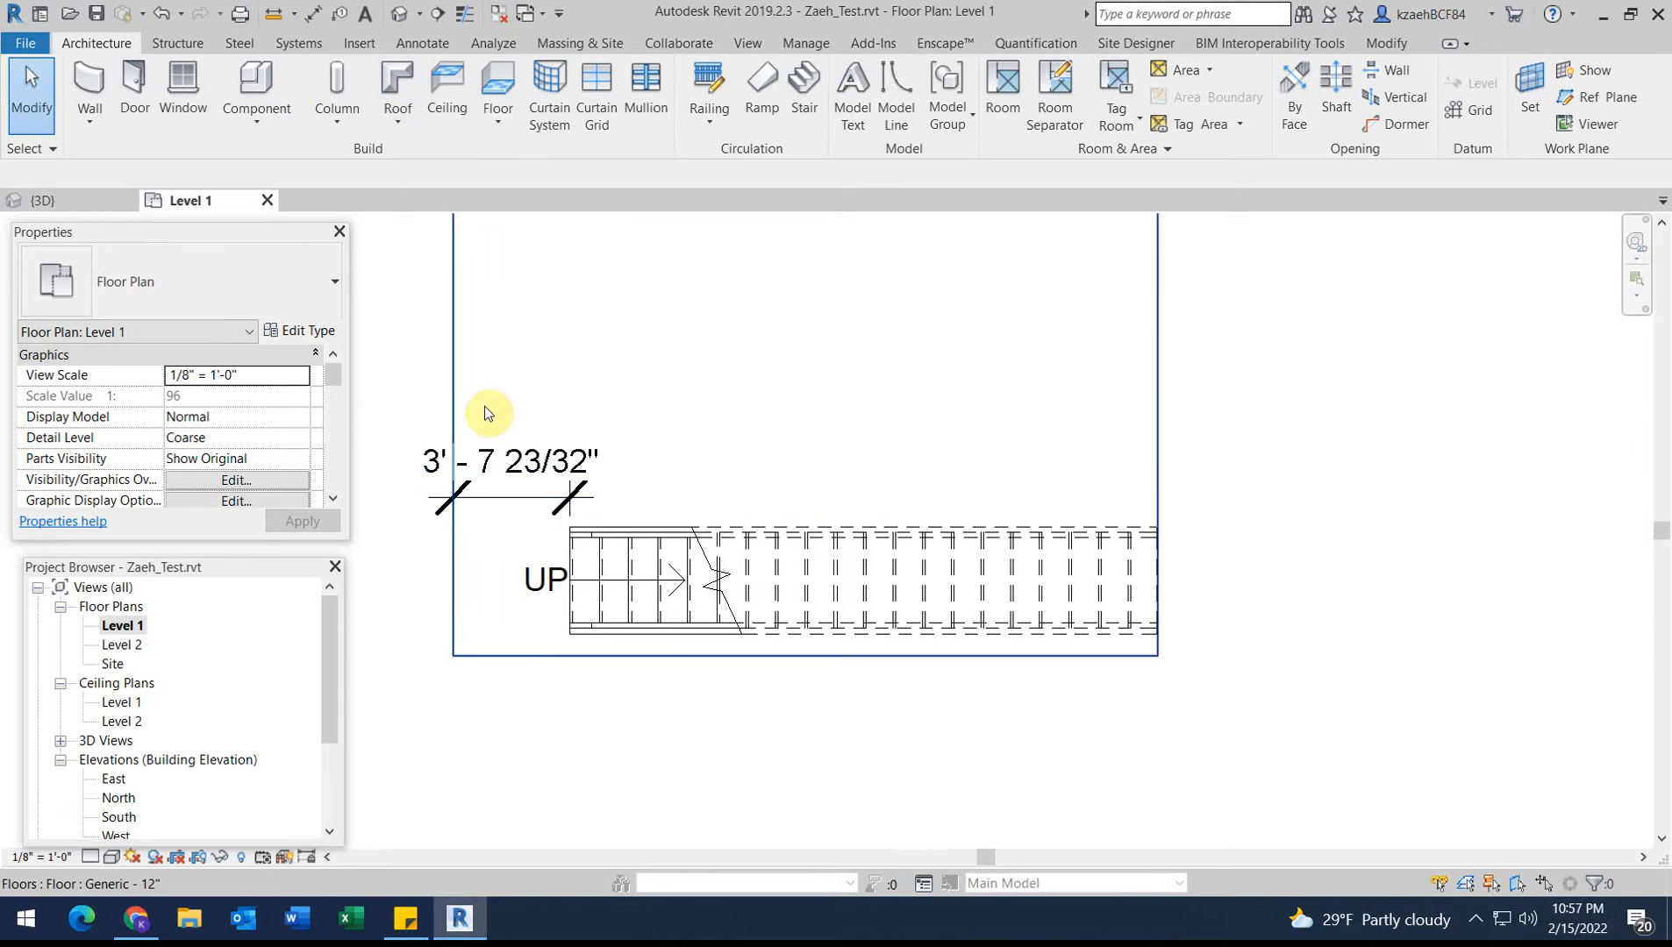
pyautogui.scroll(-2, 738, 336)
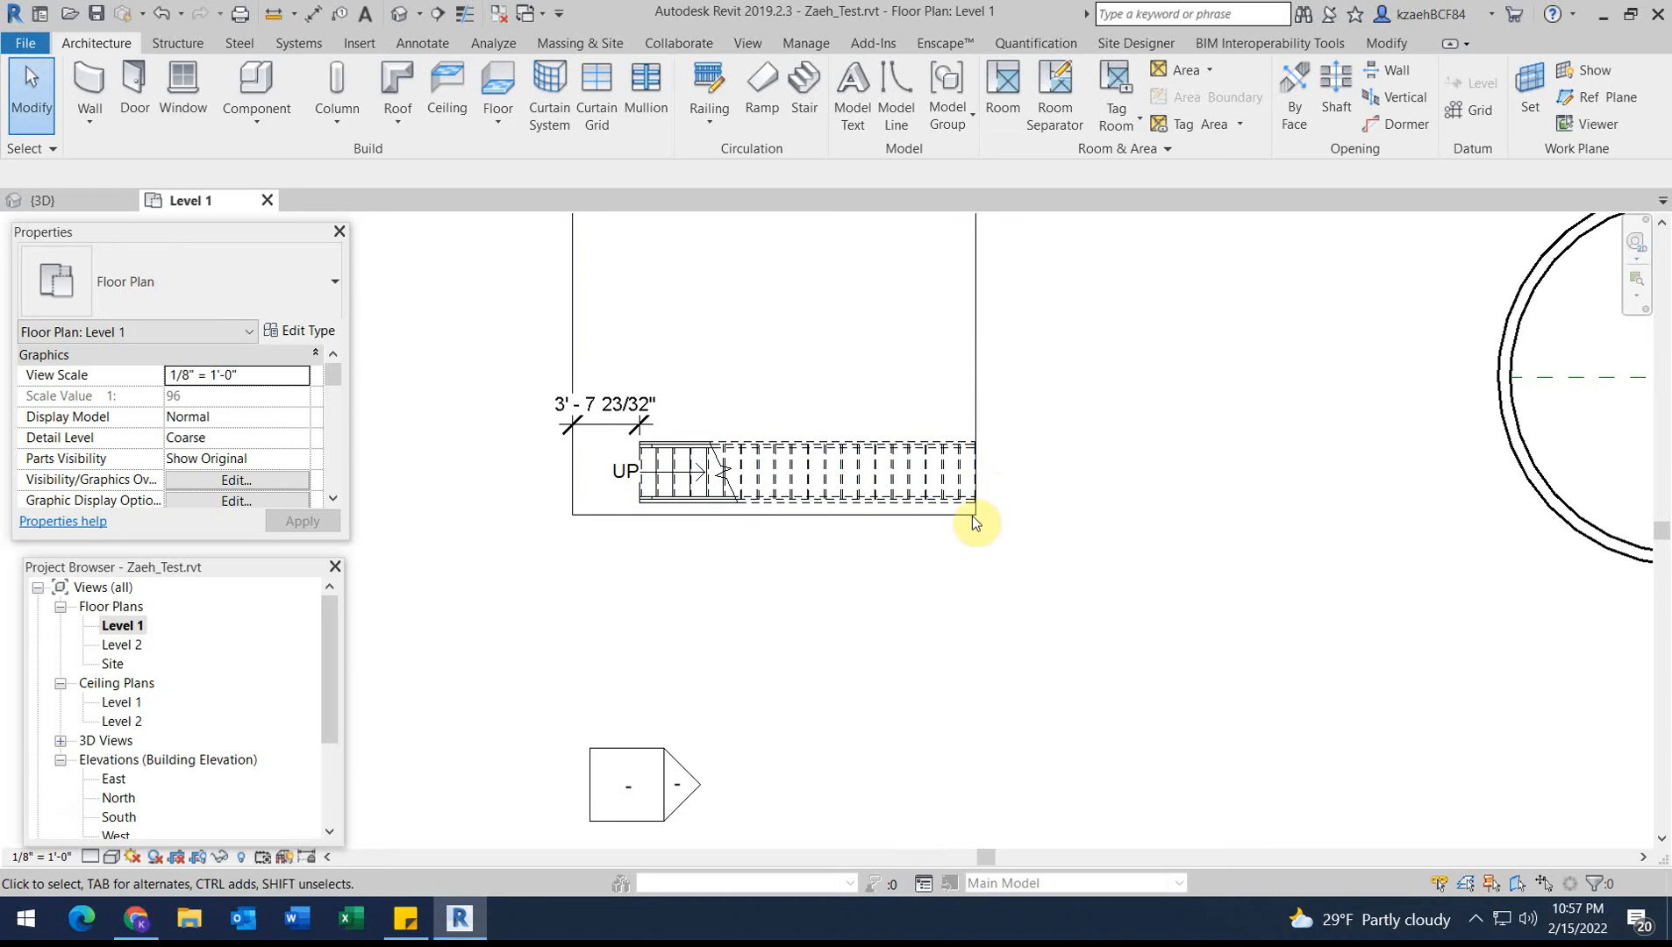
pyautogui.scroll(2, 724, 483)
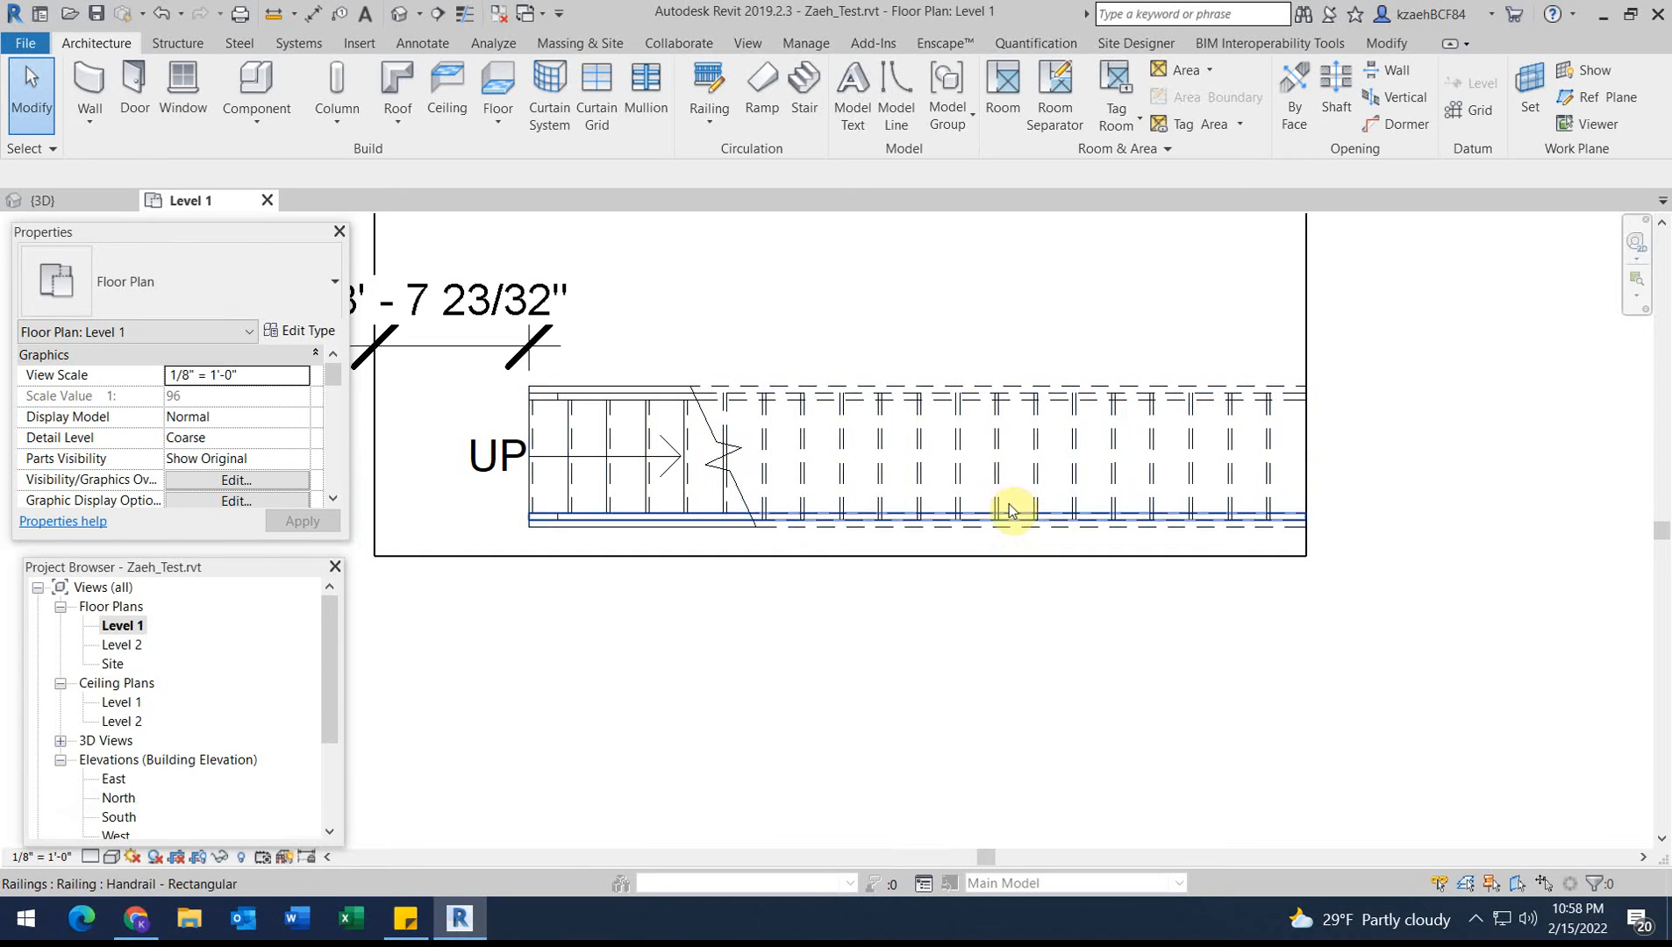
pyautogui.scroll(-2, 1008, 510)
pyautogui.press('d')
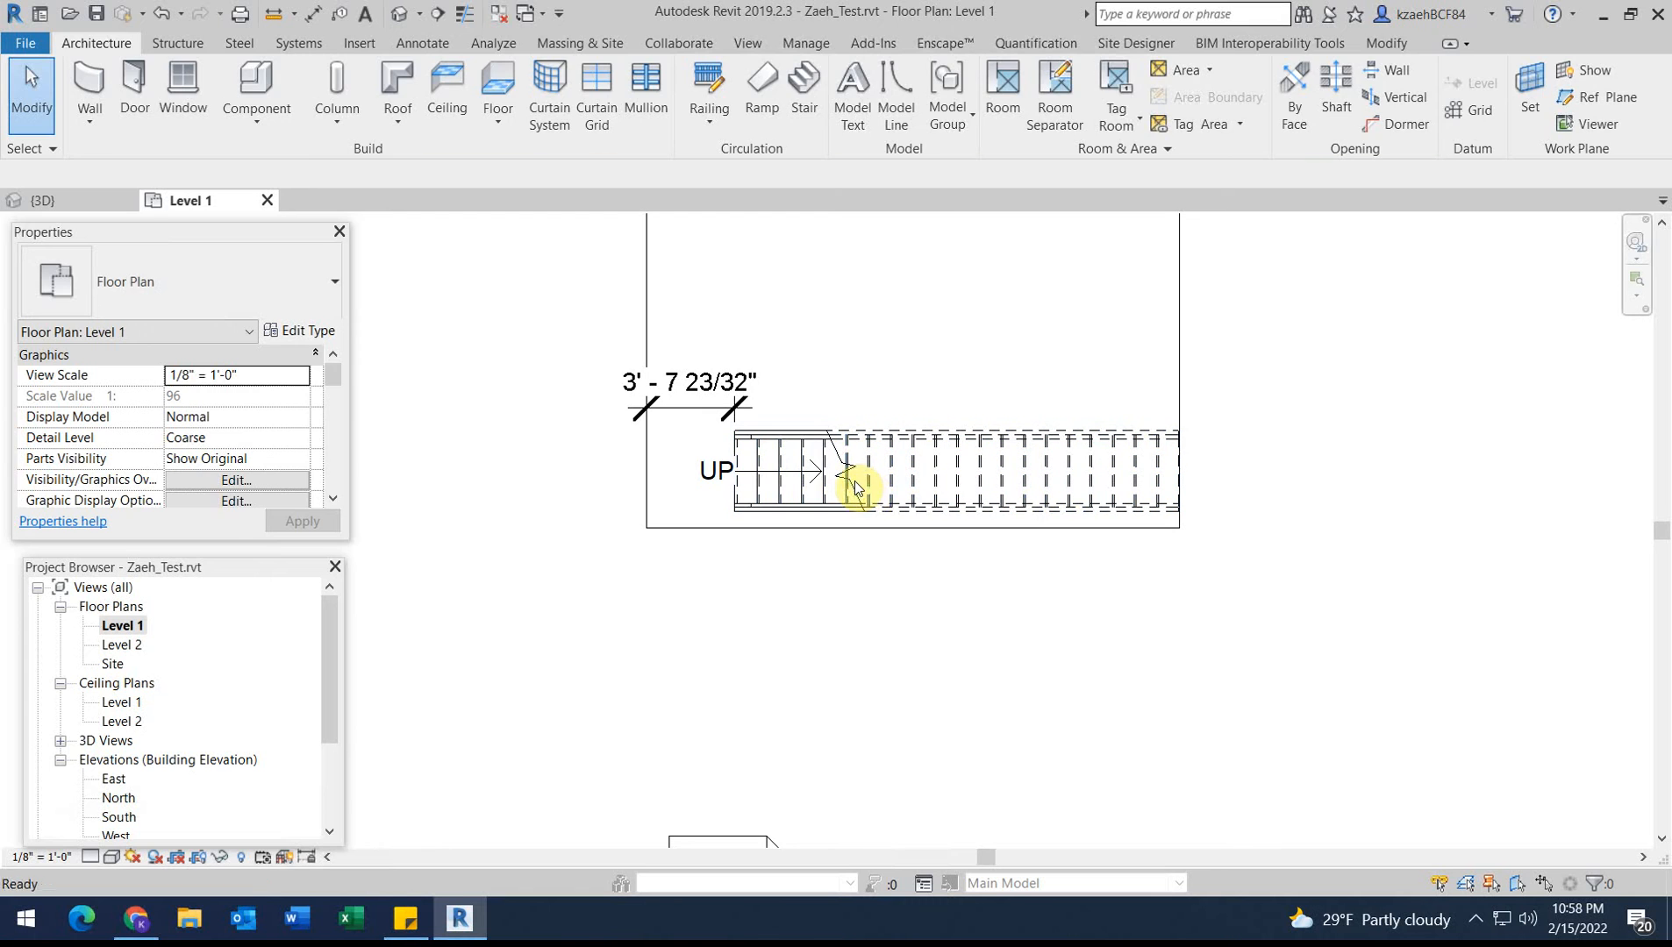
pyautogui.press('i')
pyautogui.click(727, 484)
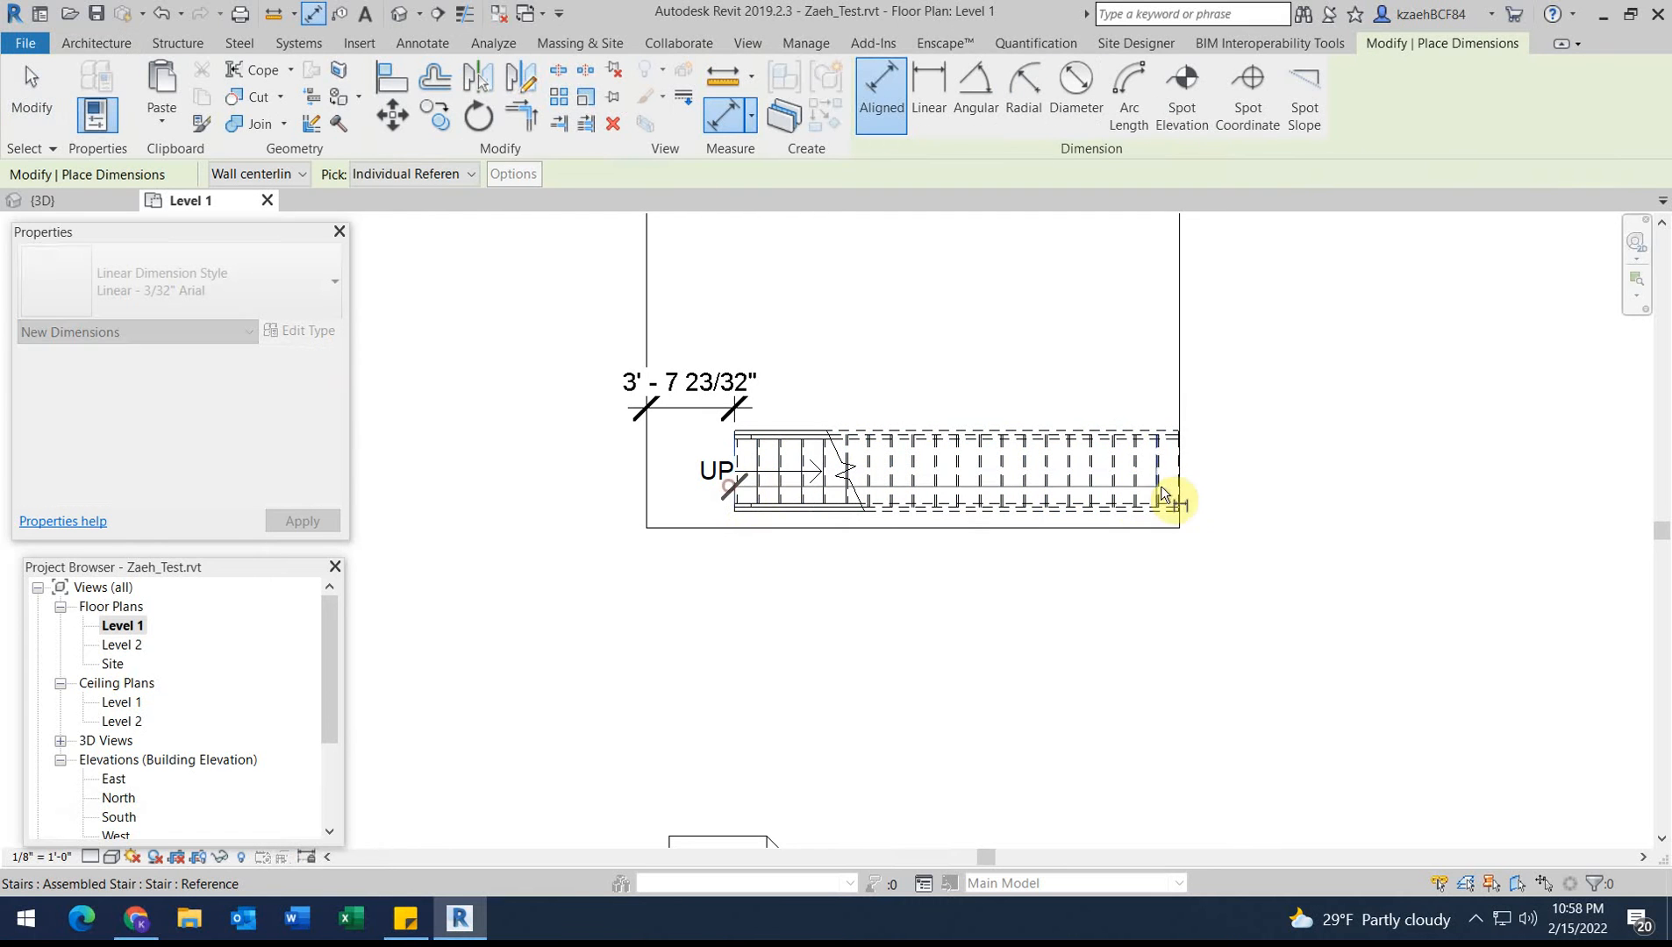
pyautogui.click(1179, 483)
pyautogui.scroll(-1, 950, 335)
pyautogui.moveTo(950, 336); pyautogui.dragTo(953, 448, button='middle')
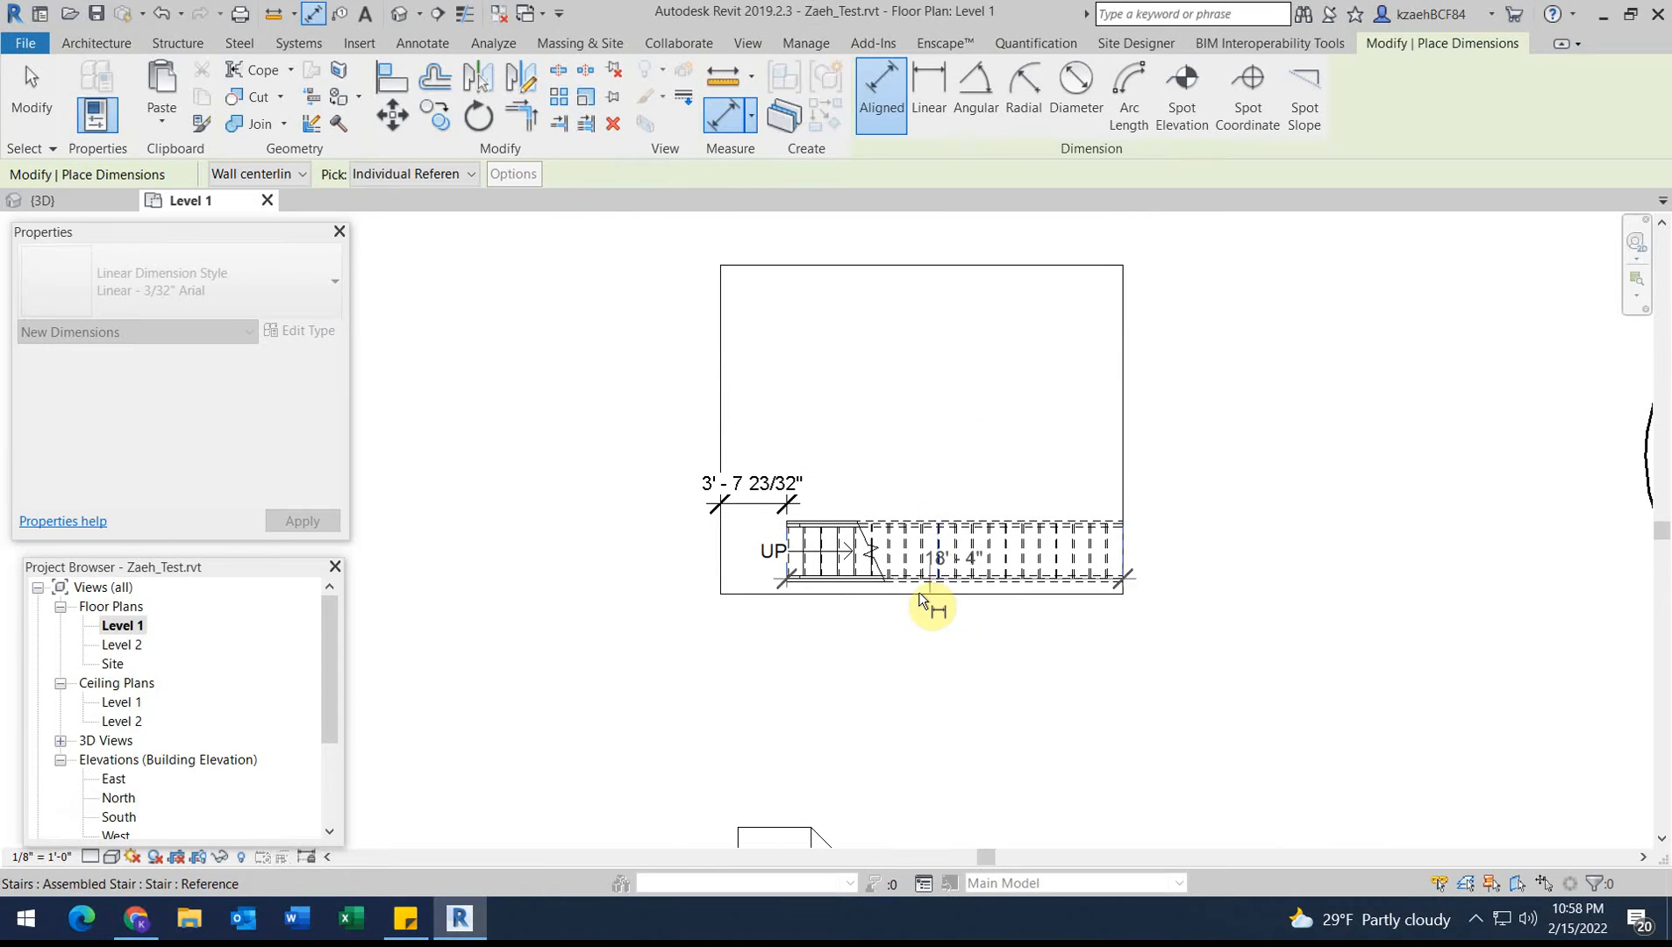
pyautogui.press('Escape')
pyautogui.scroll(1, 682, 482)
pyautogui.moveTo(828, 445); pyautogui.dragTo(784, 492, button='middle')
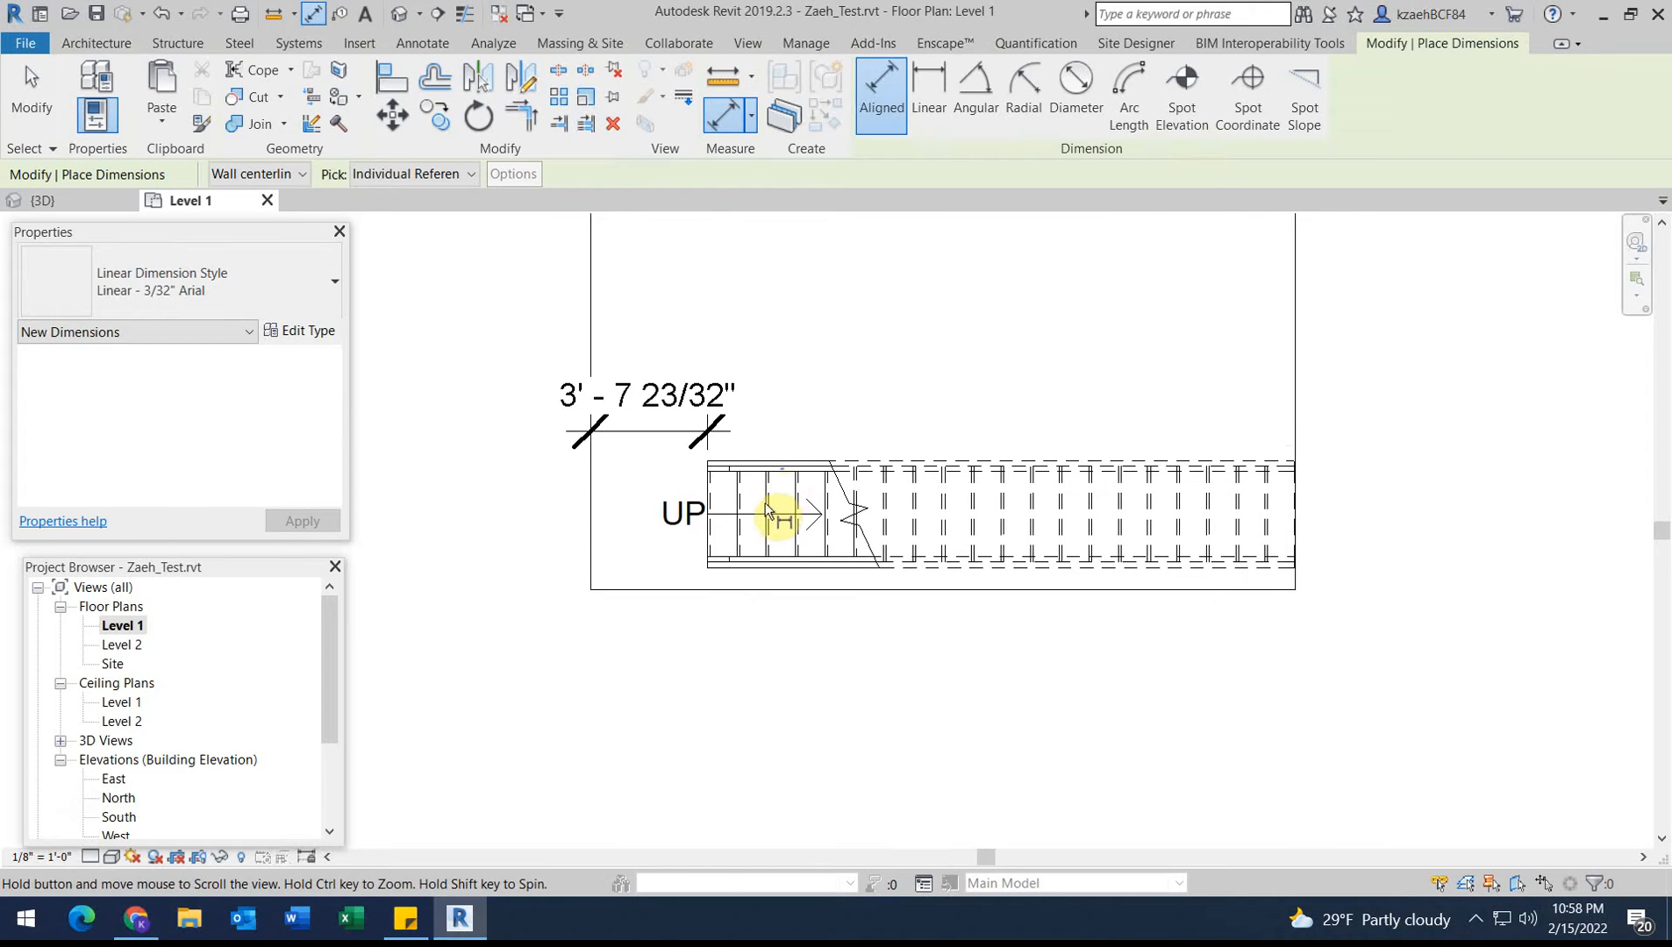
pyautogui.press('Escape')
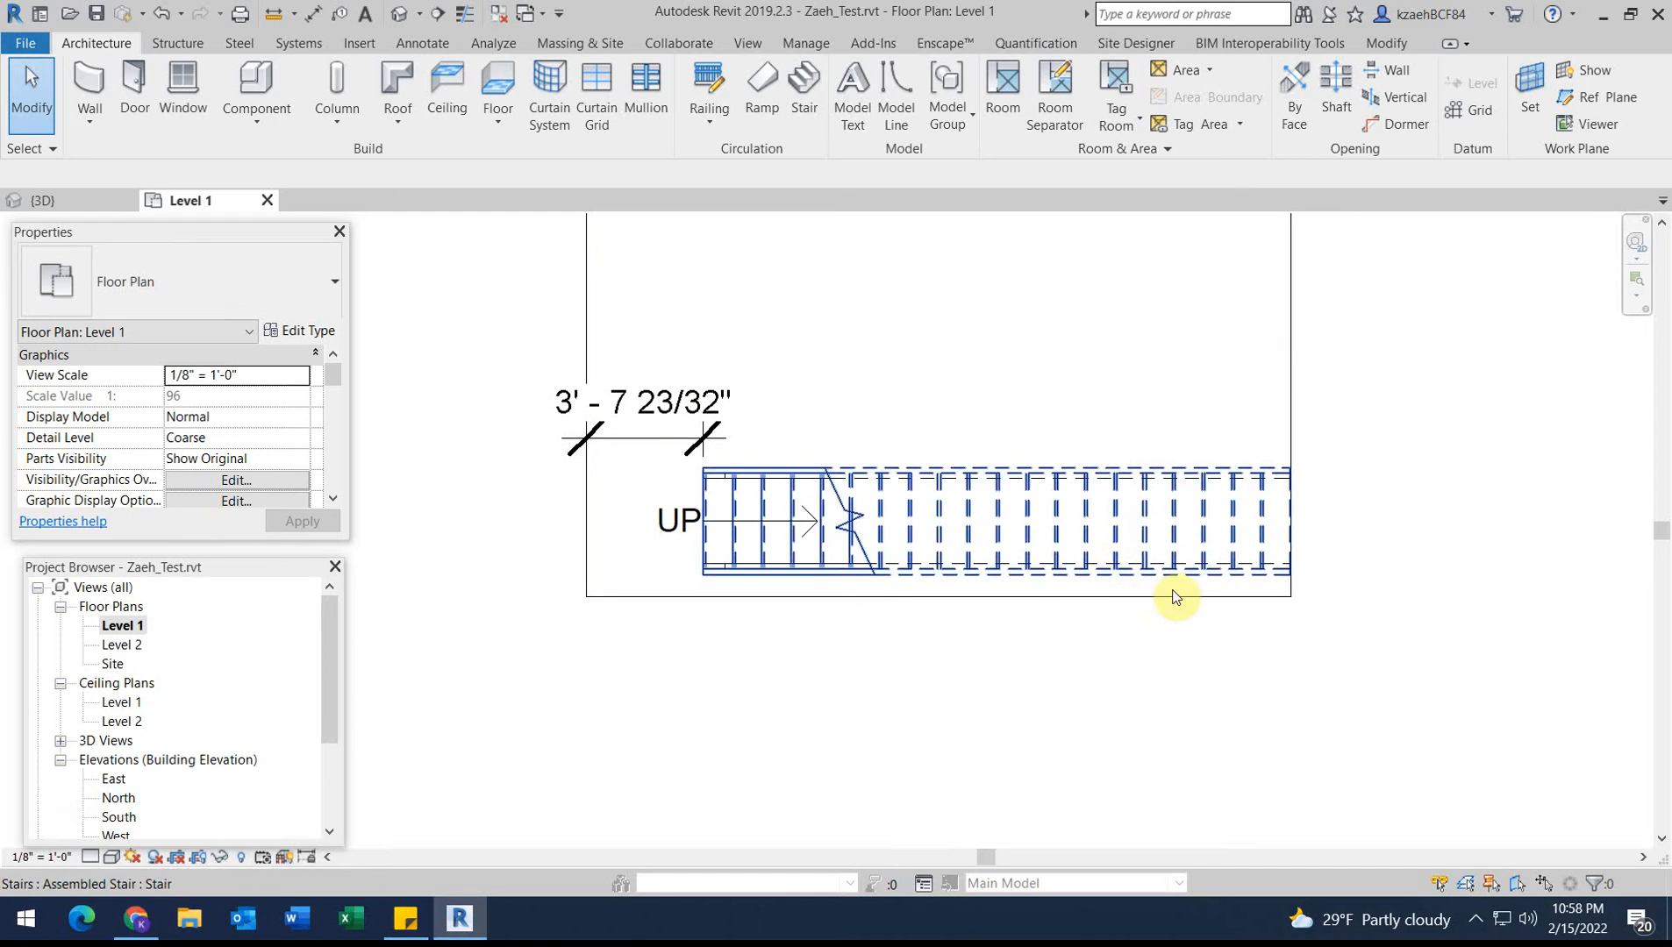
# Delete the dimension between the floor's left edge and the start of the stair.
pyautogui.scroll(-3, 1177, 370)
pyautogui.moveTo(1192, 523); pyautogui.dragTo(1189, 549, button='middle')
pyautogui.click(830, 536)
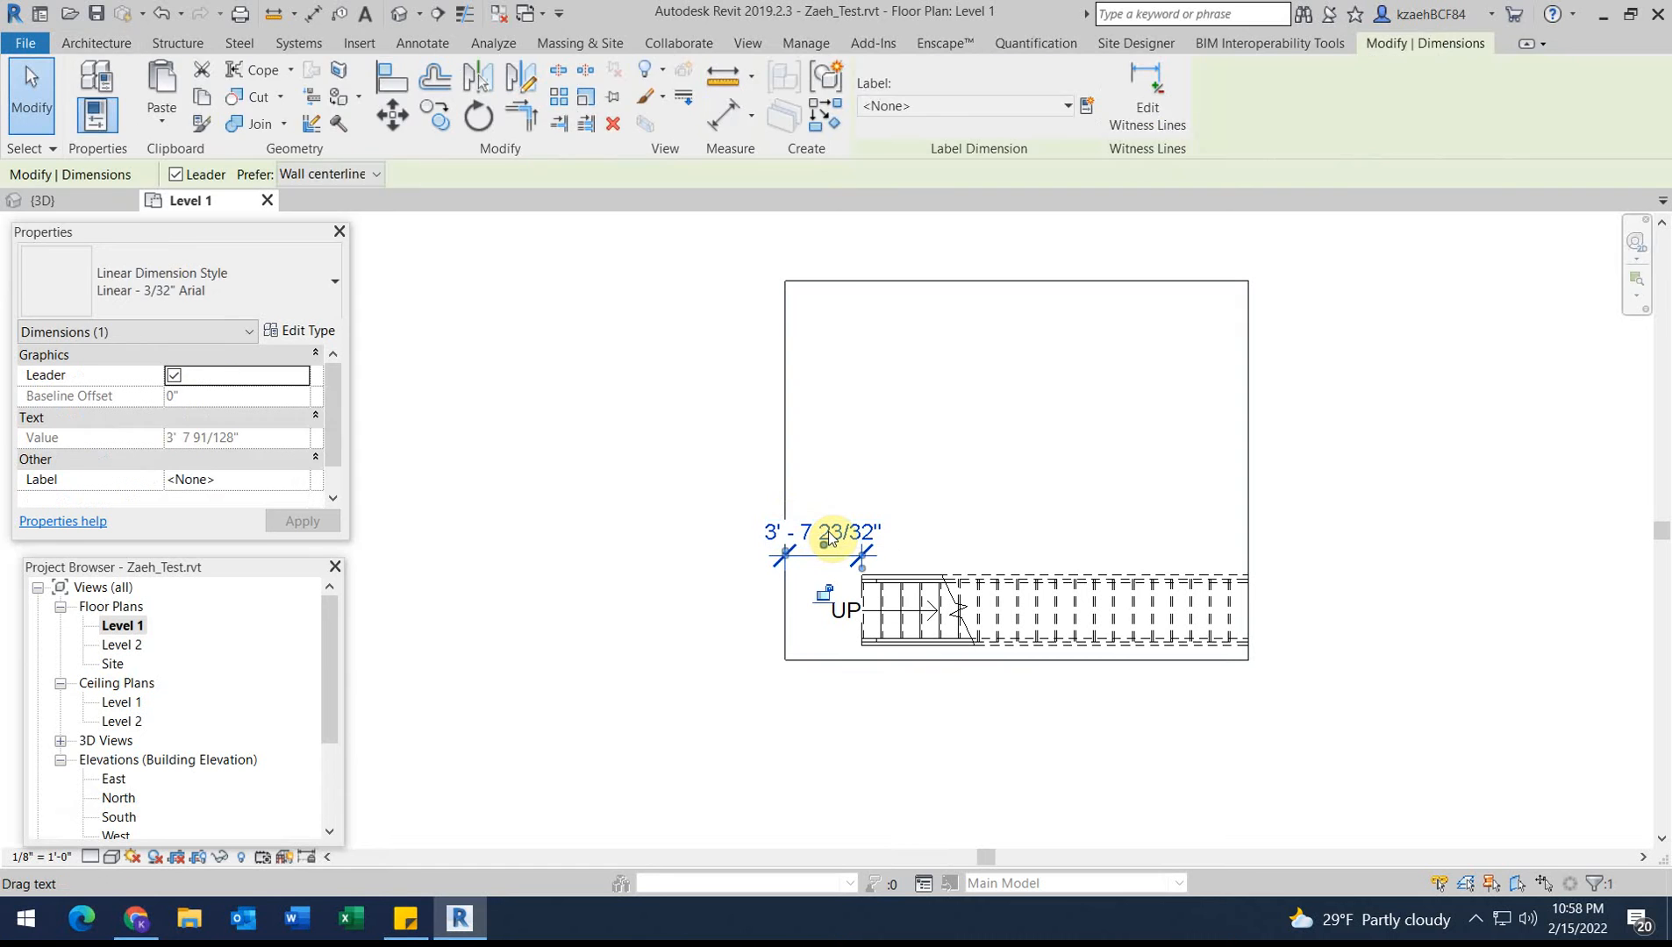
pyautogui.press('Delete')
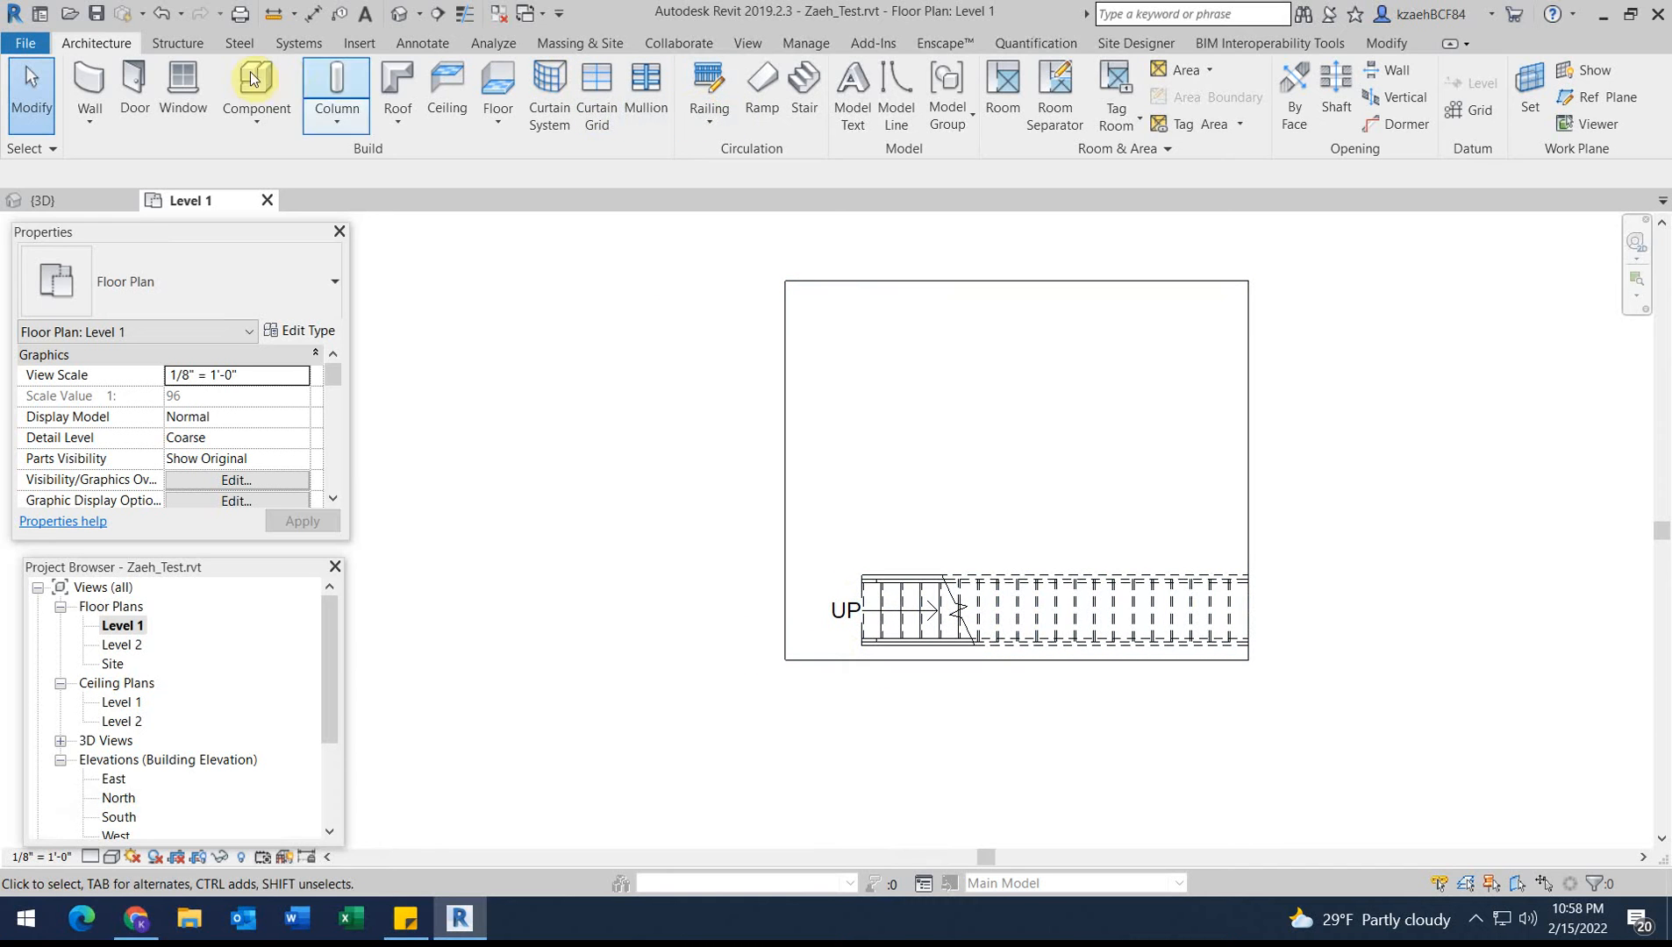
# Draw a vertical Thin Lines detail line about 15'-6" long up the floor's left edge from its lower-left corner.
pyautogui.click(422, 42)
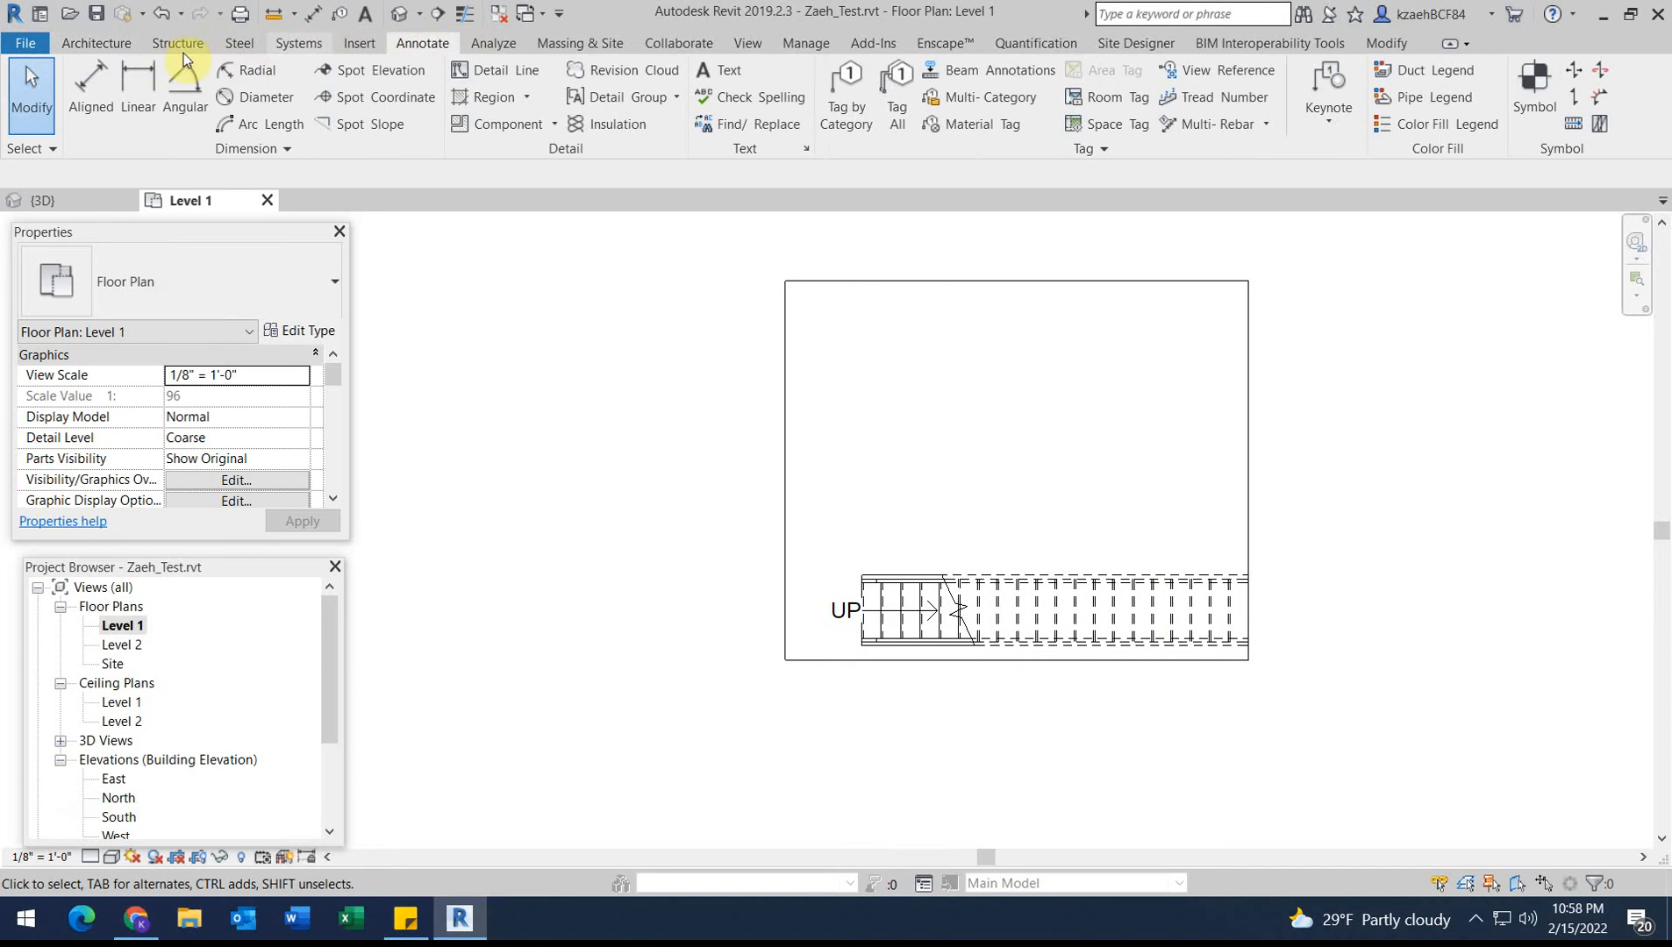
pyautogui.click(513, 70)
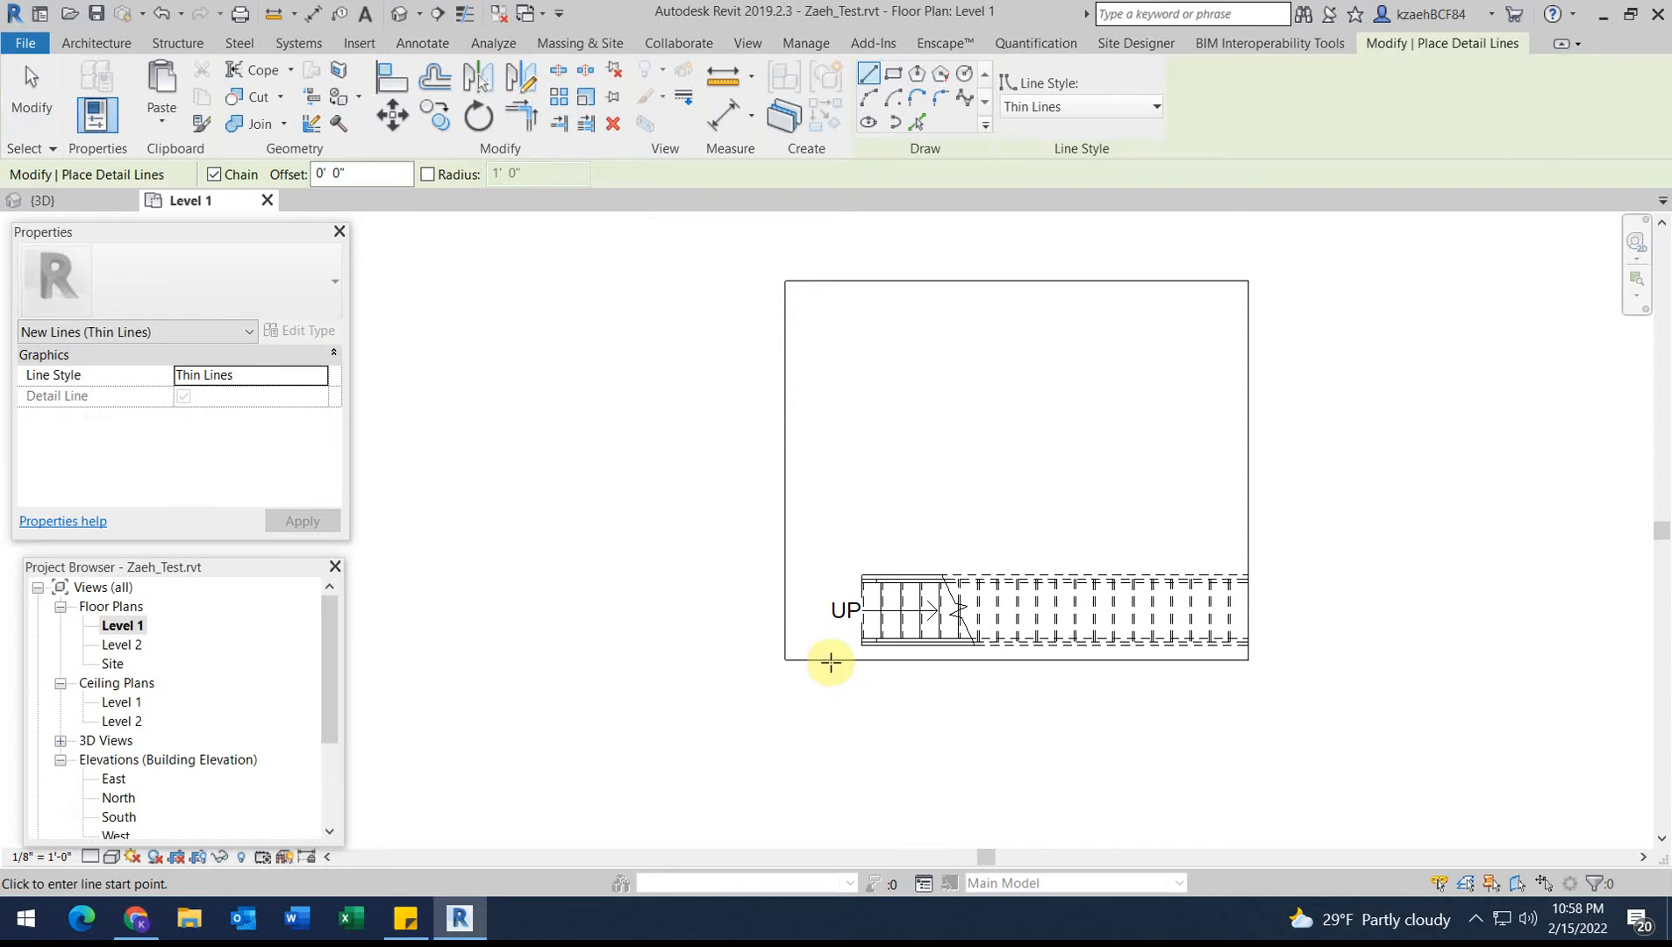
pyautogui.scroll(1, 781, 658)
pyautogui.click(779, 656)
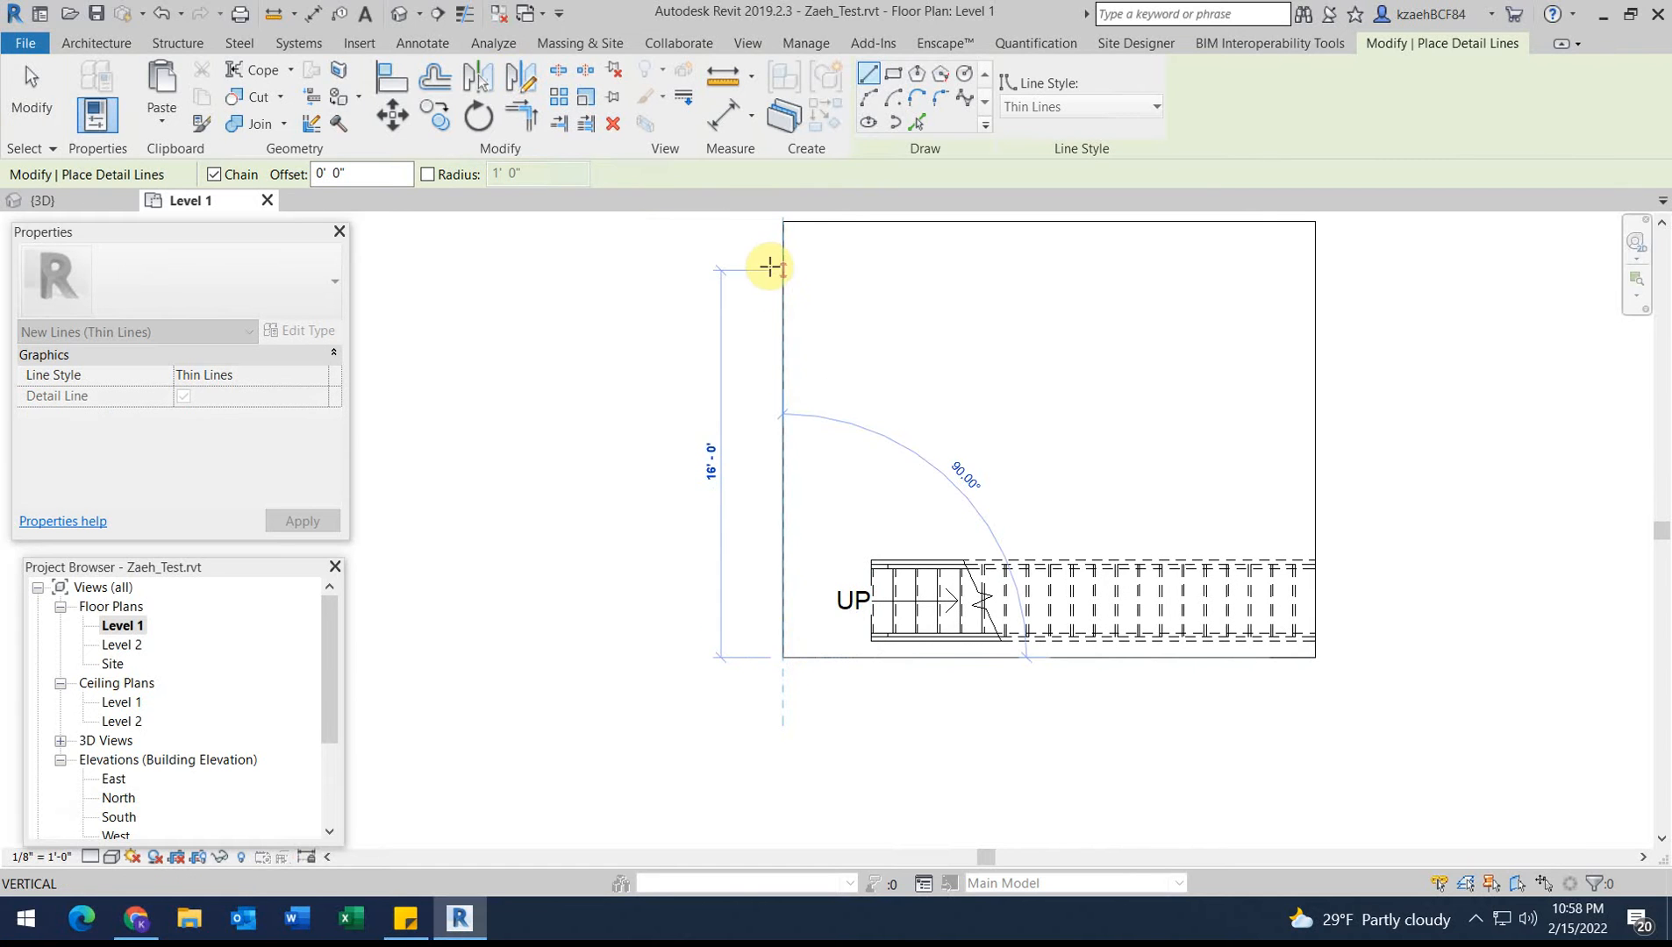
pyautogui.click(778, 281)
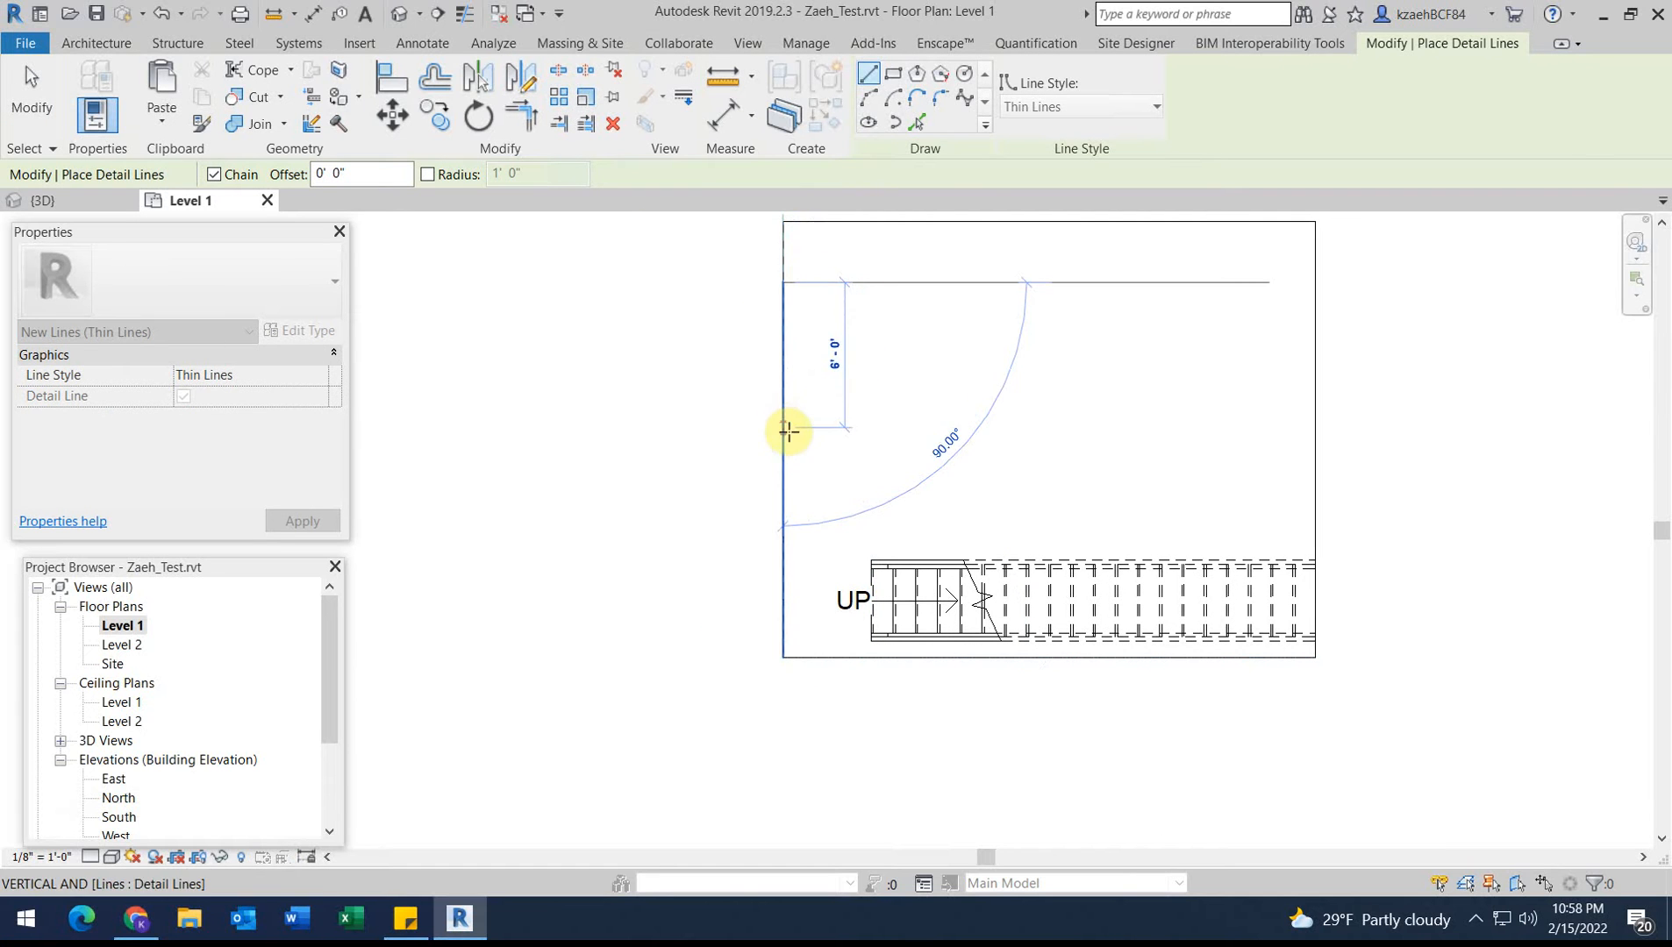
pyautogui.press('Escape')
pyautogui.press('Escape')
# Copy the detail line on the floor's left edge 10' horizontally to the right.
pyautogui.click(784, 552)
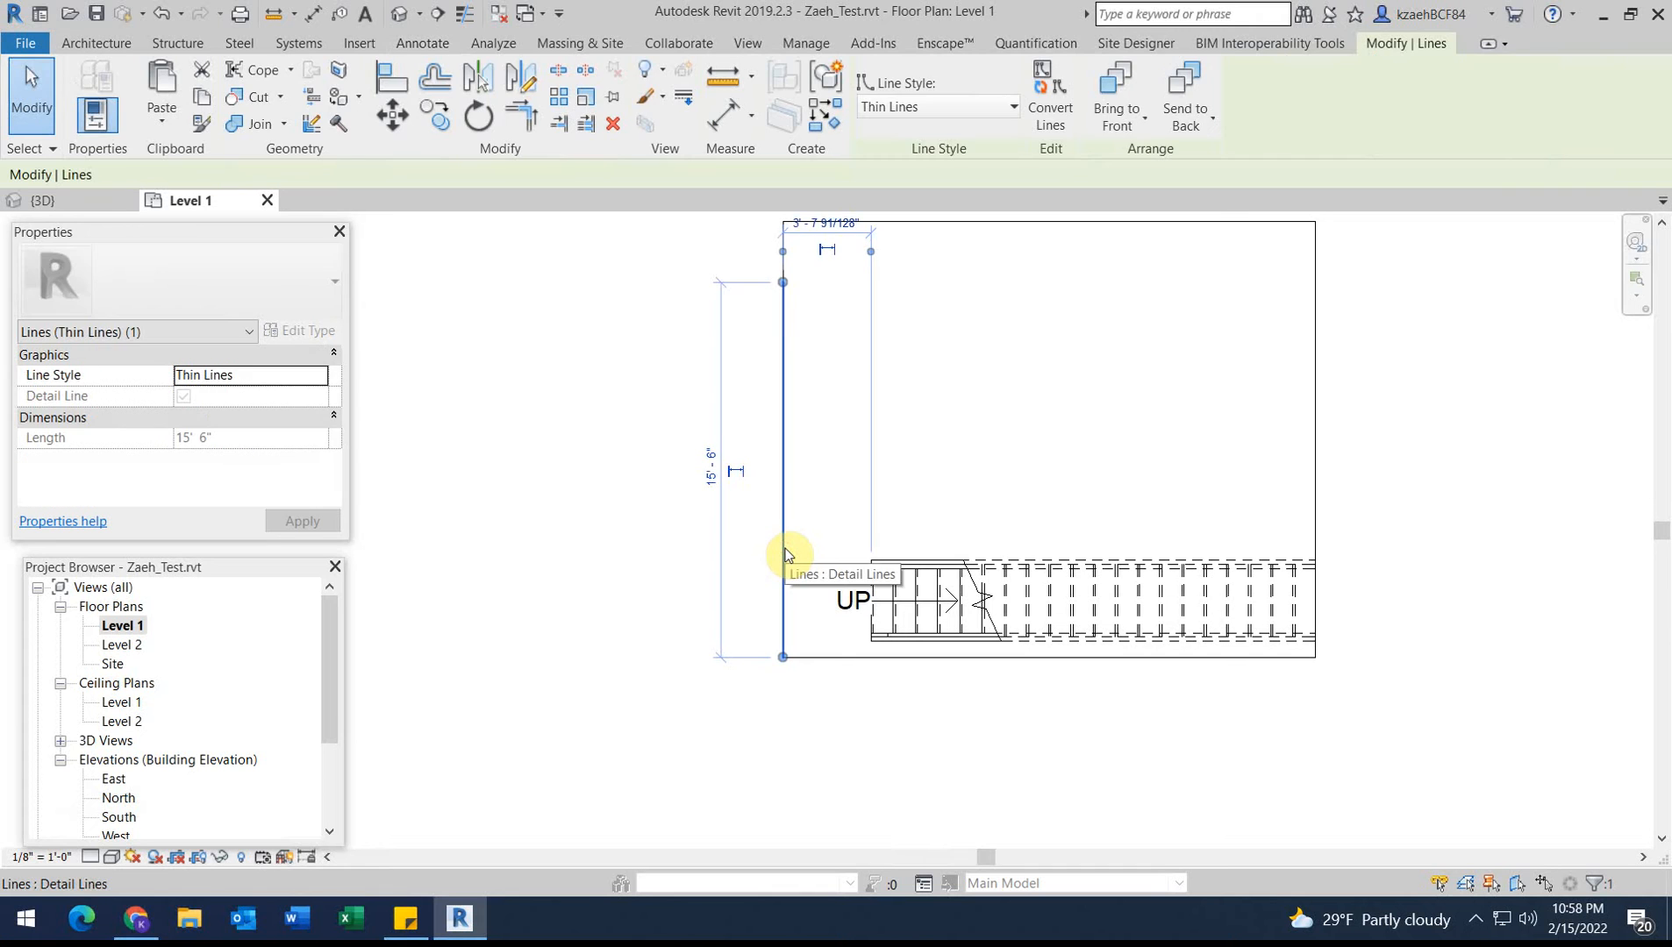
pyautogui.press('c')
pyautogui.press('o')
pyautogui.click(784, 546)
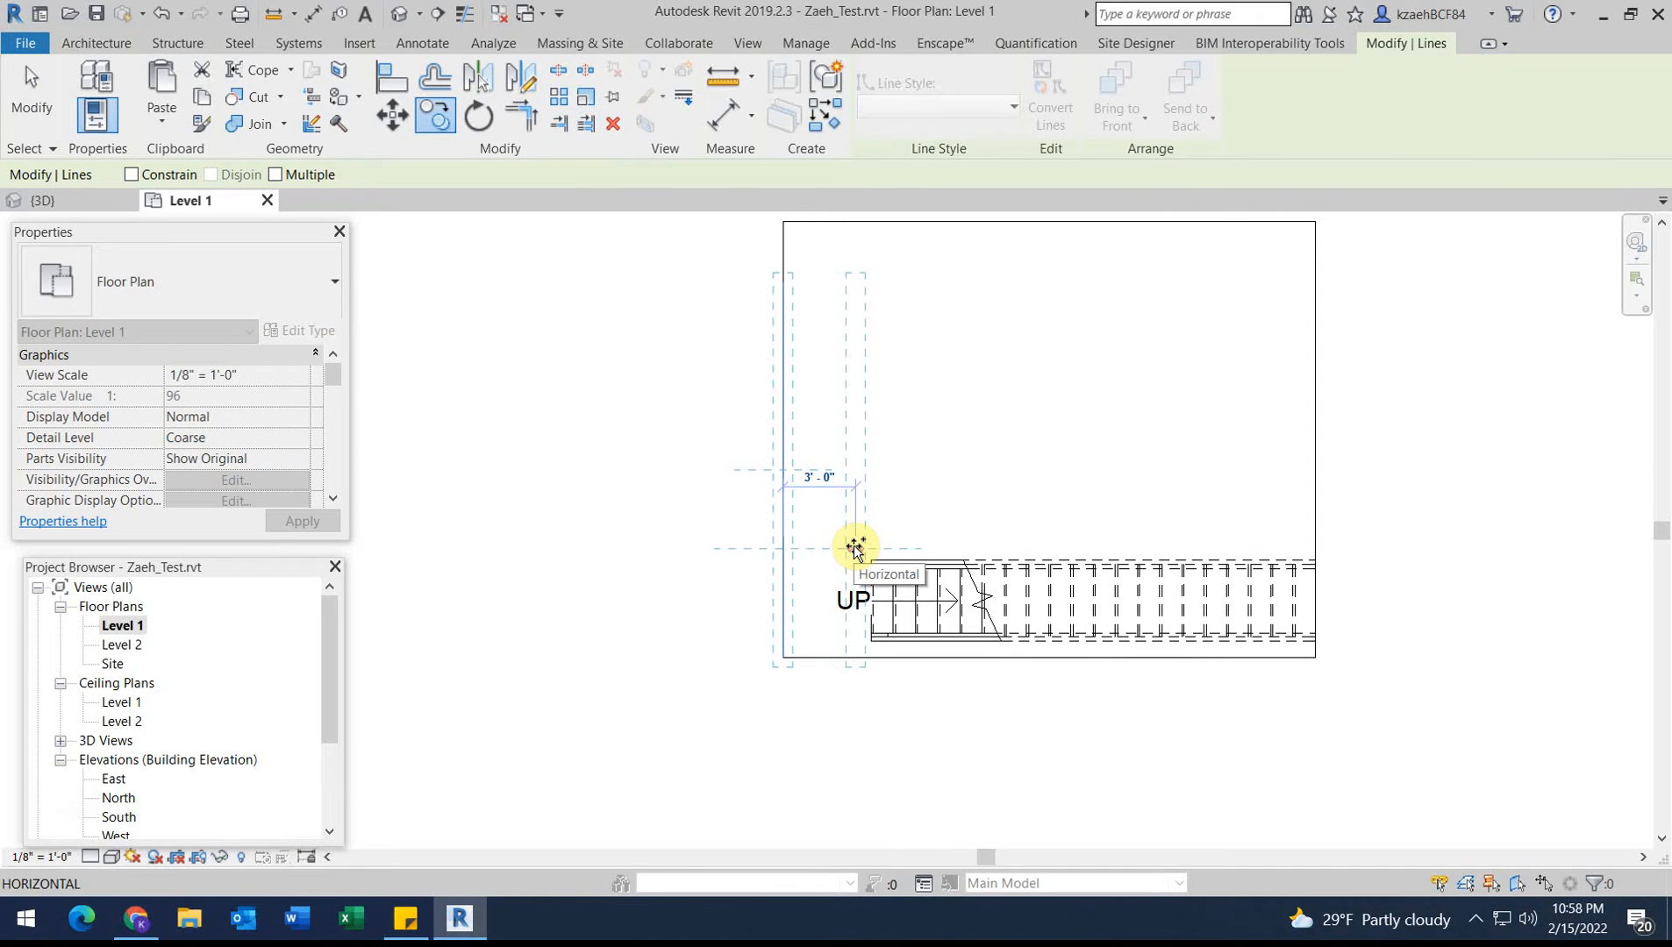
pyautogui.write('10')
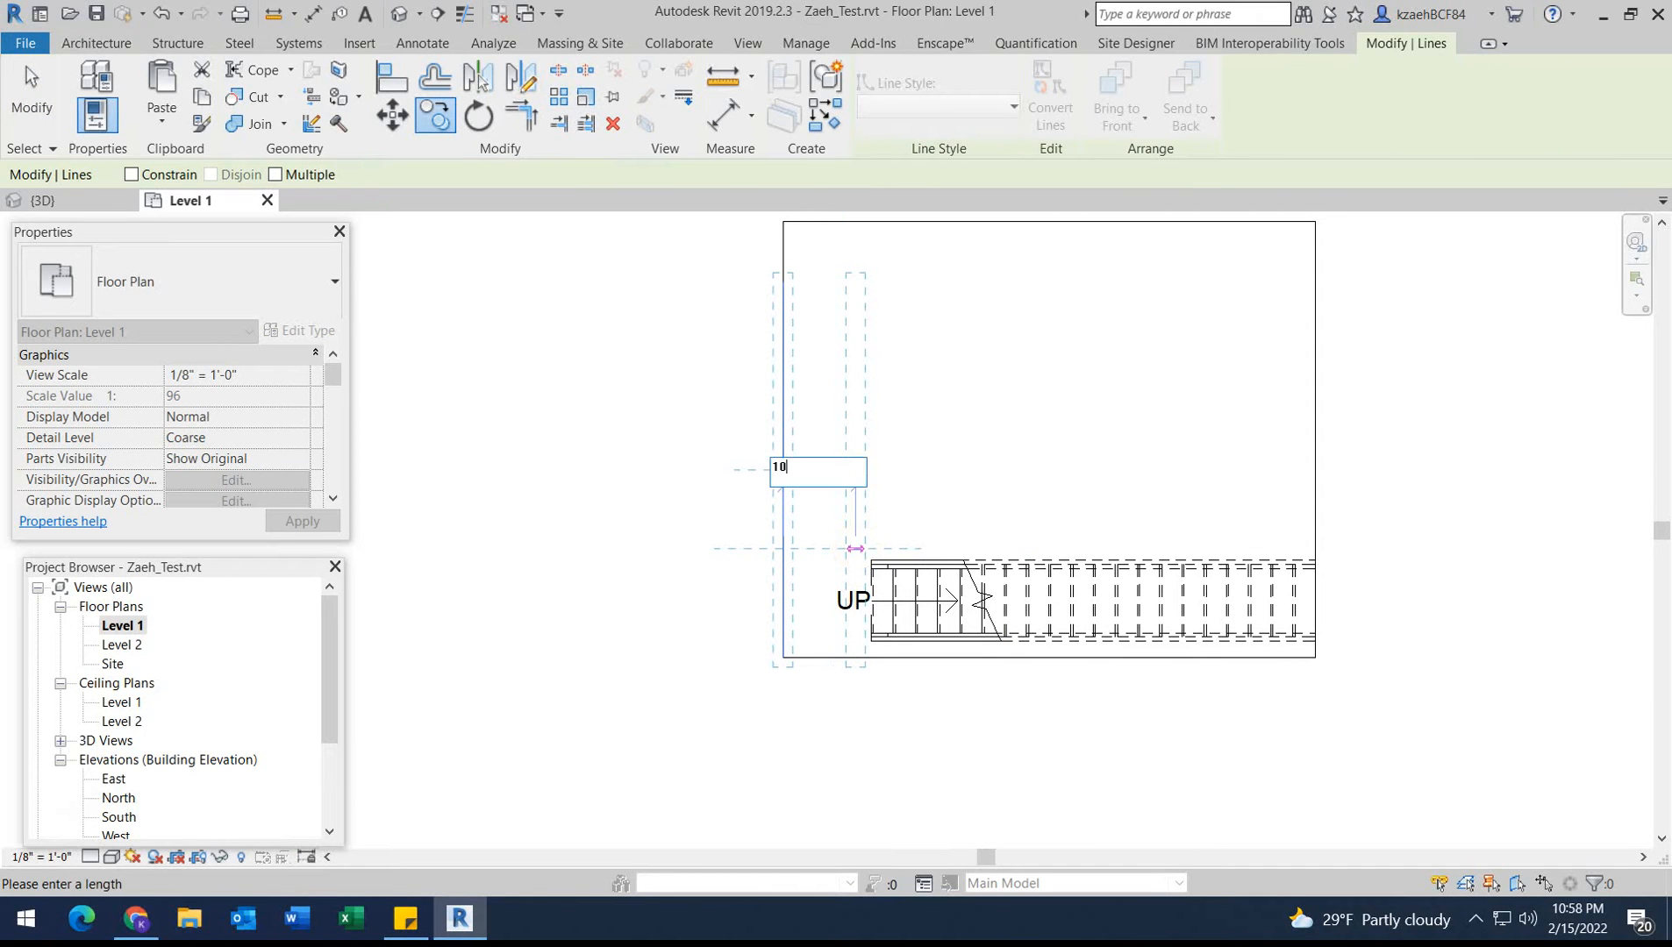
pyautogui.press('Return')
pyautogui.click(1122, 487)
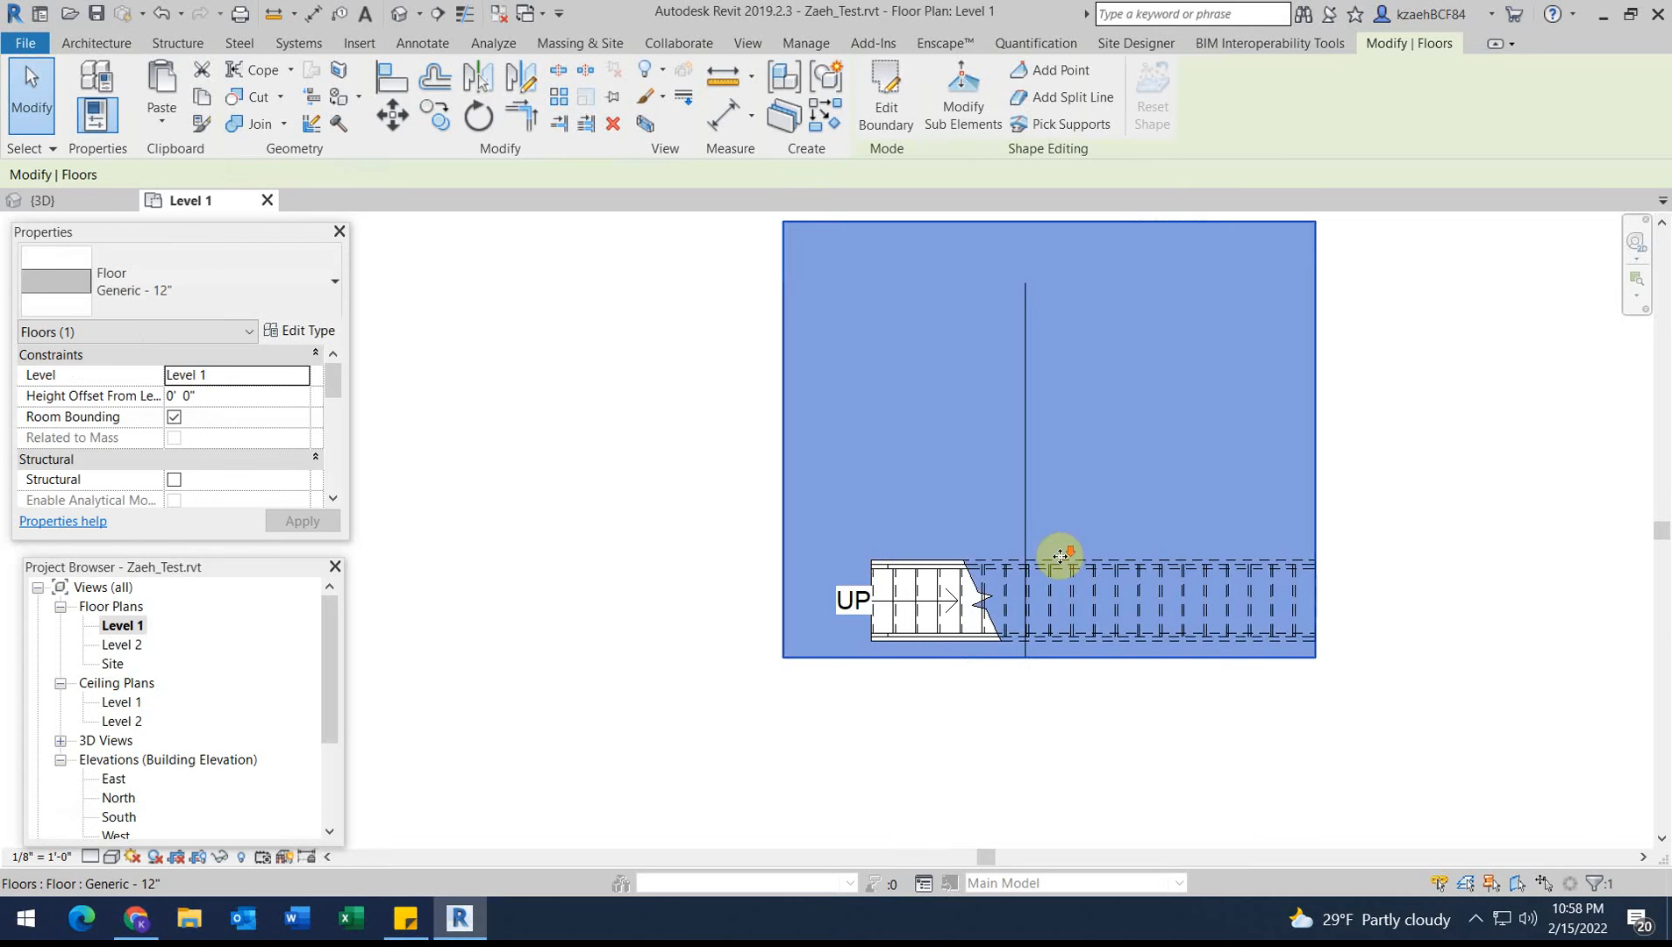
pyautogui.press('Escape')
pyautogui.scroll(-2, 1043, 548)
pyautogui.scroll(5, 1033, 542)
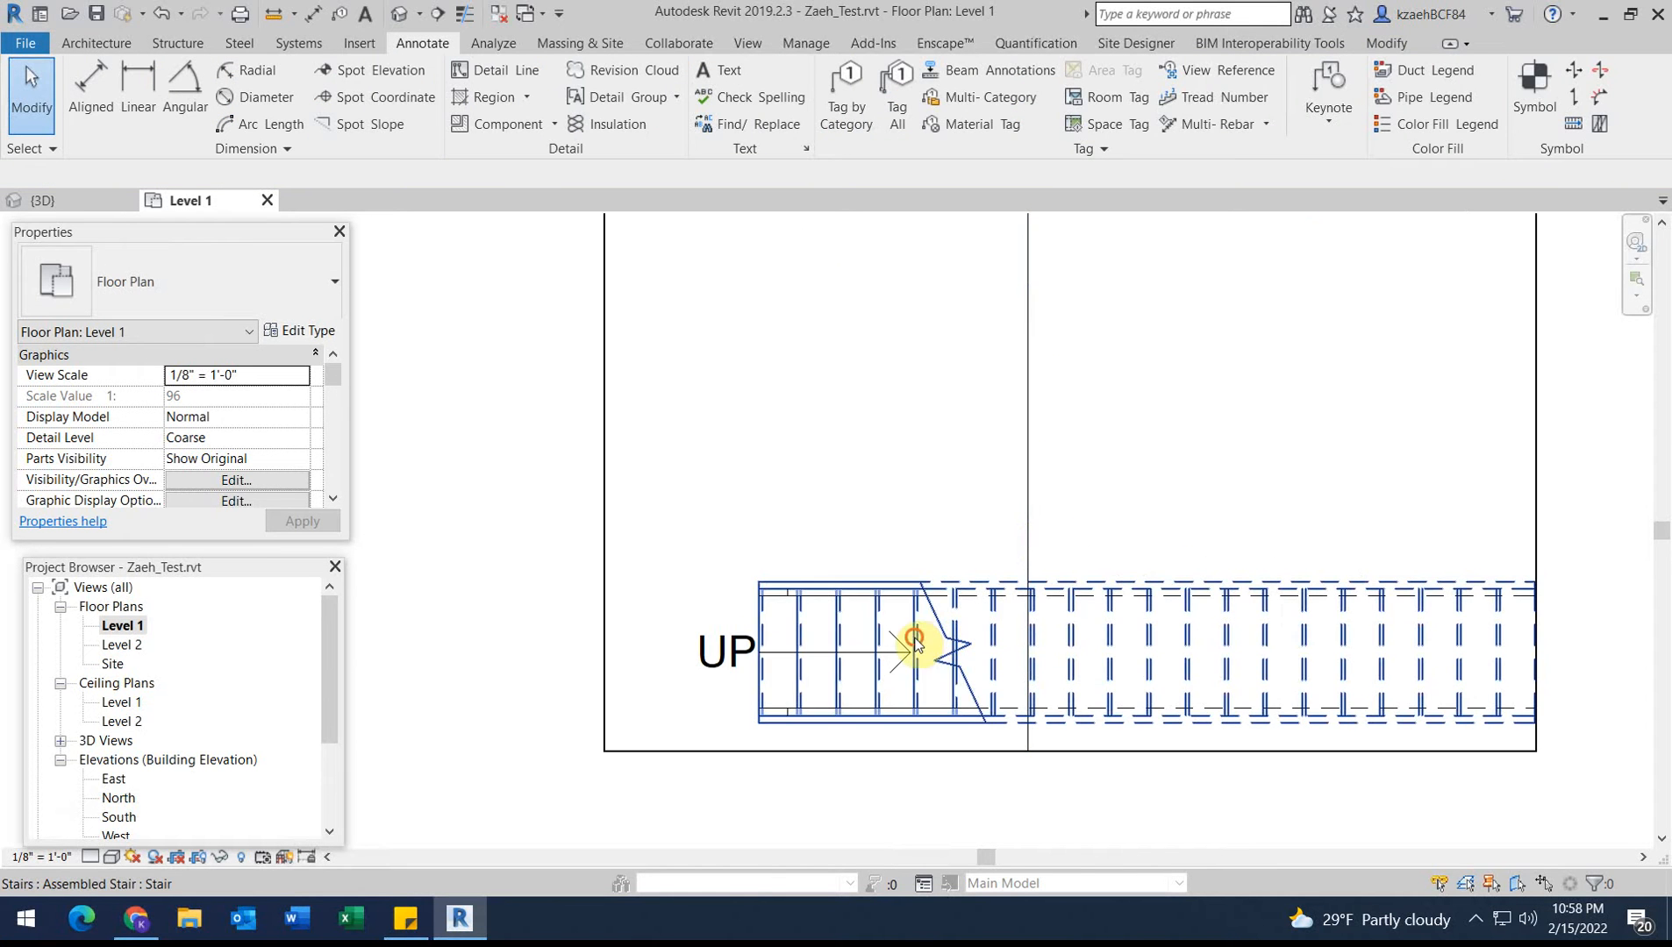
pyautogui.click(798, 641)
pyautogui.scroll(3, 820, 715)
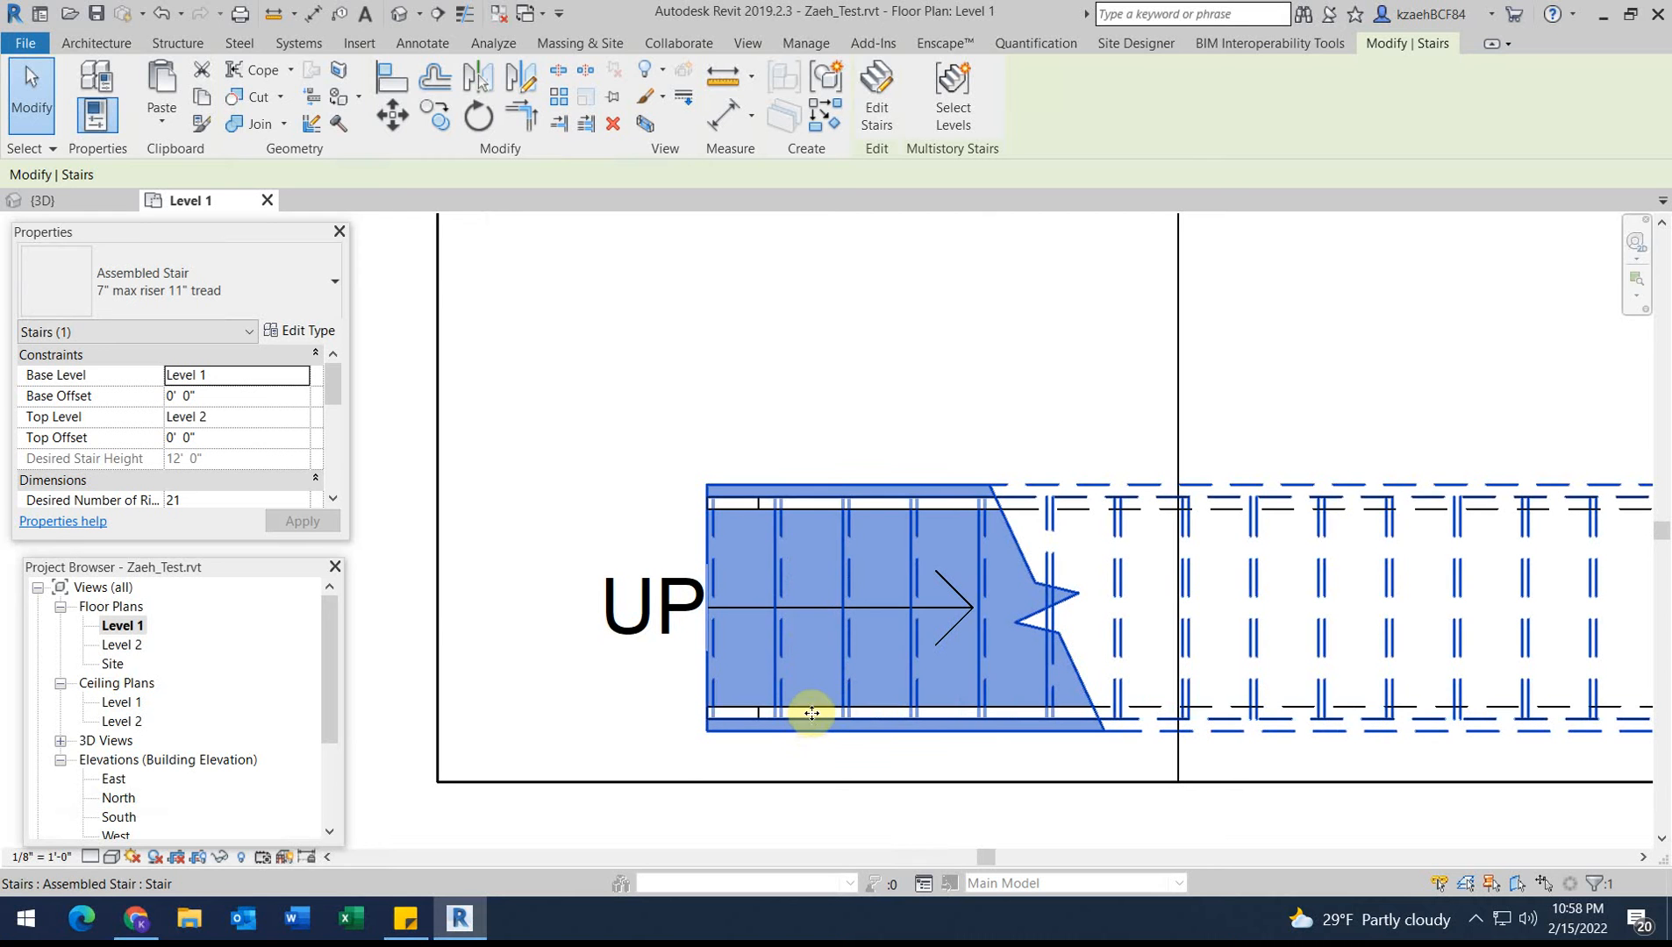
pyautogui.scroll(-1, 806, 462)
pyautogui.click(921, 467)
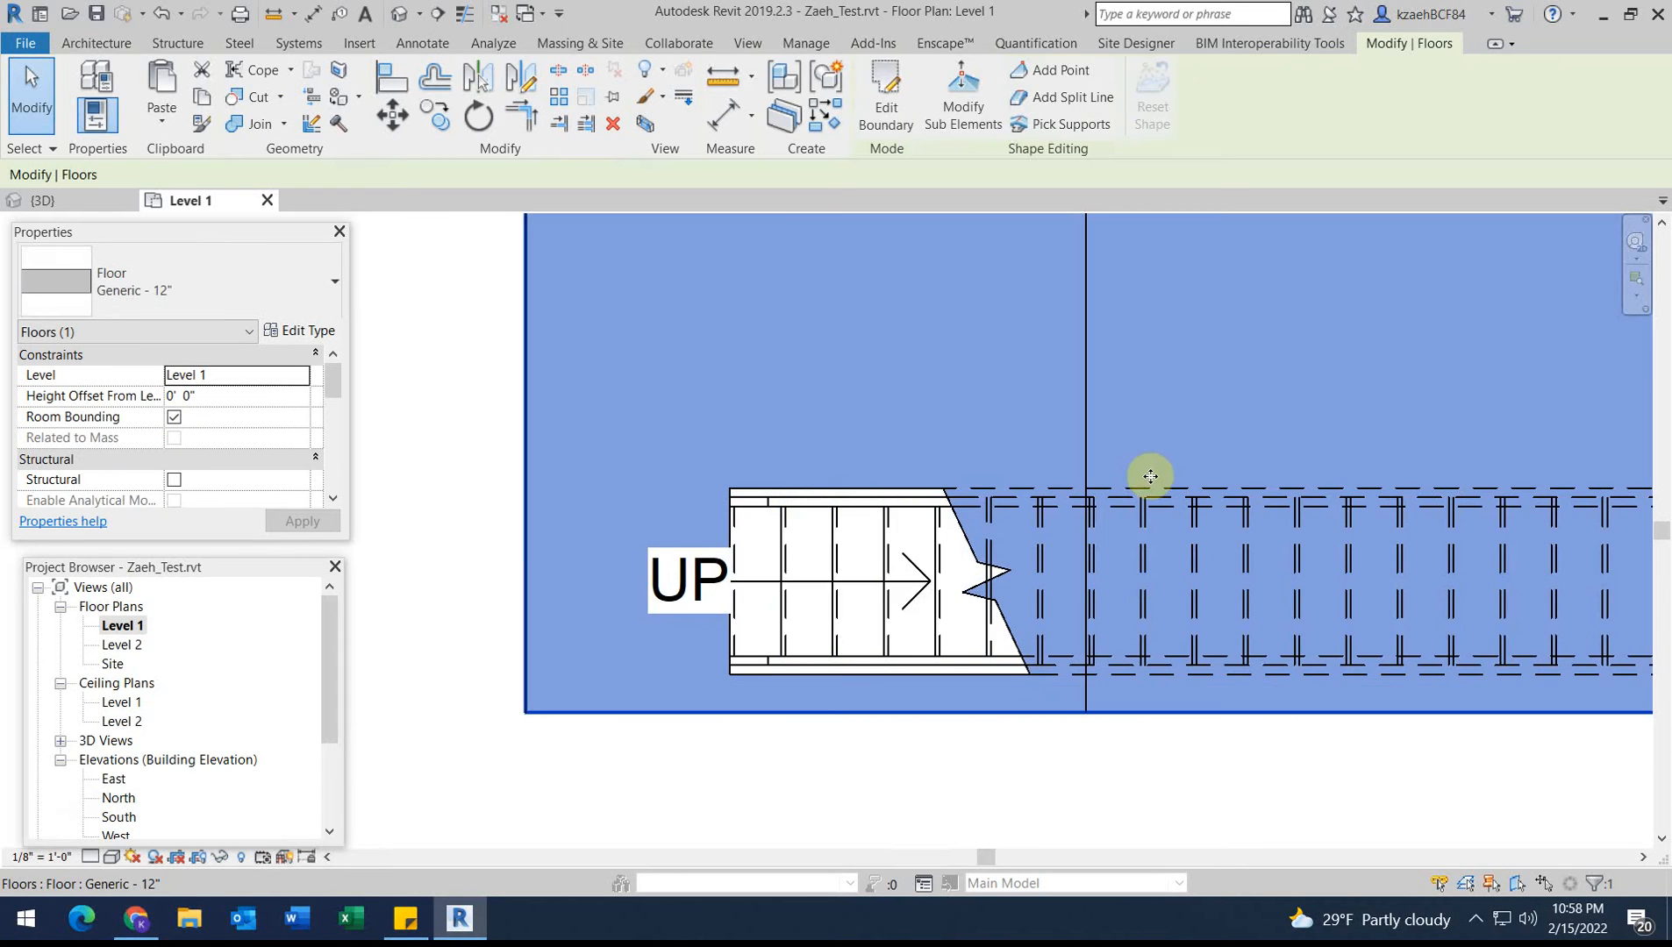
pyautogui.scroll(-2, 1151, 526)
pyautogui.click(1269, 762)
# Move the stair by its lower-left corner to where the copied detail line meets the floor's lower edge.
pyautogui.click(1474, 580)
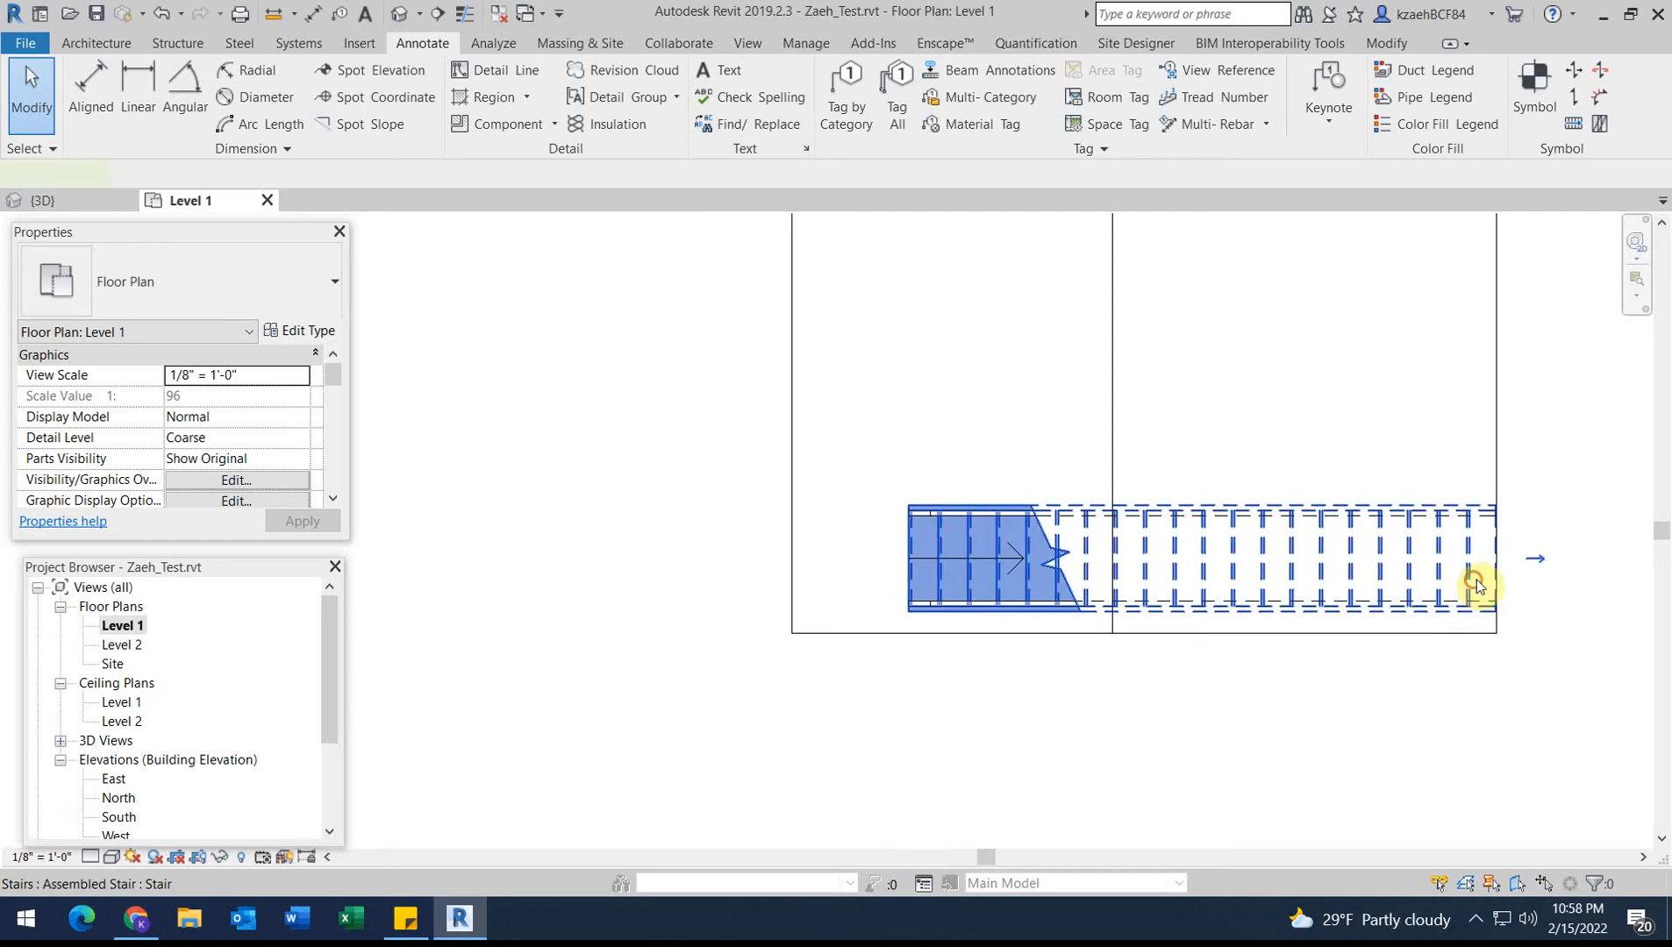
pyautogui.scroll(2, 1438, 509)
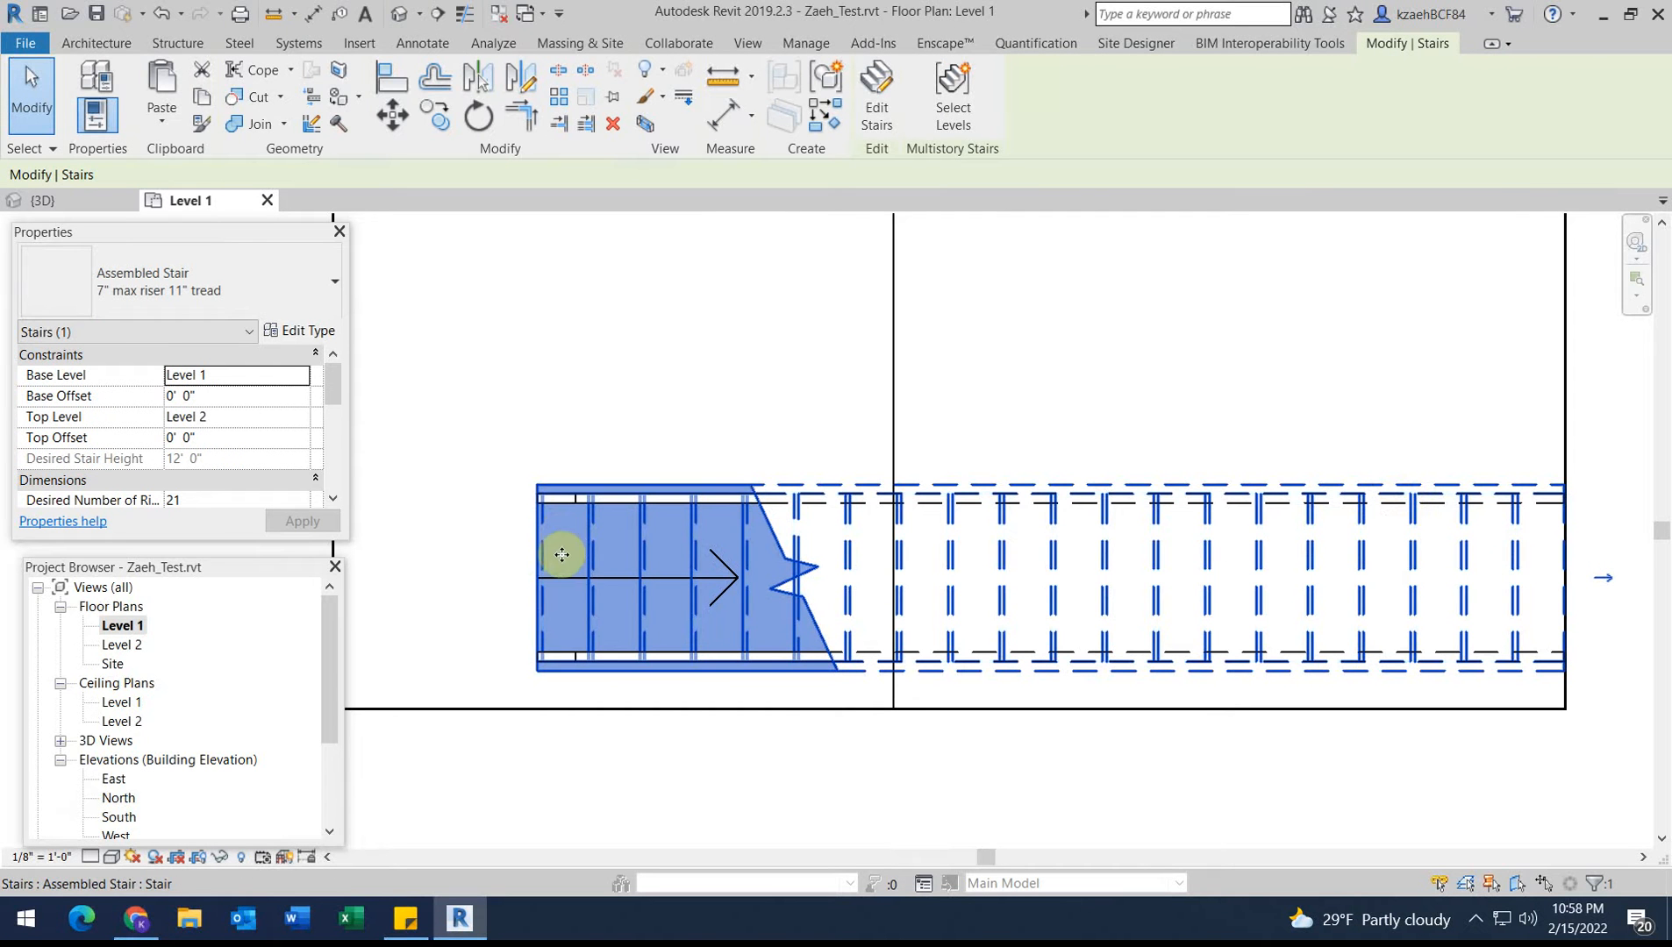
pyautogui.press('m')
pyautogui.press('v')
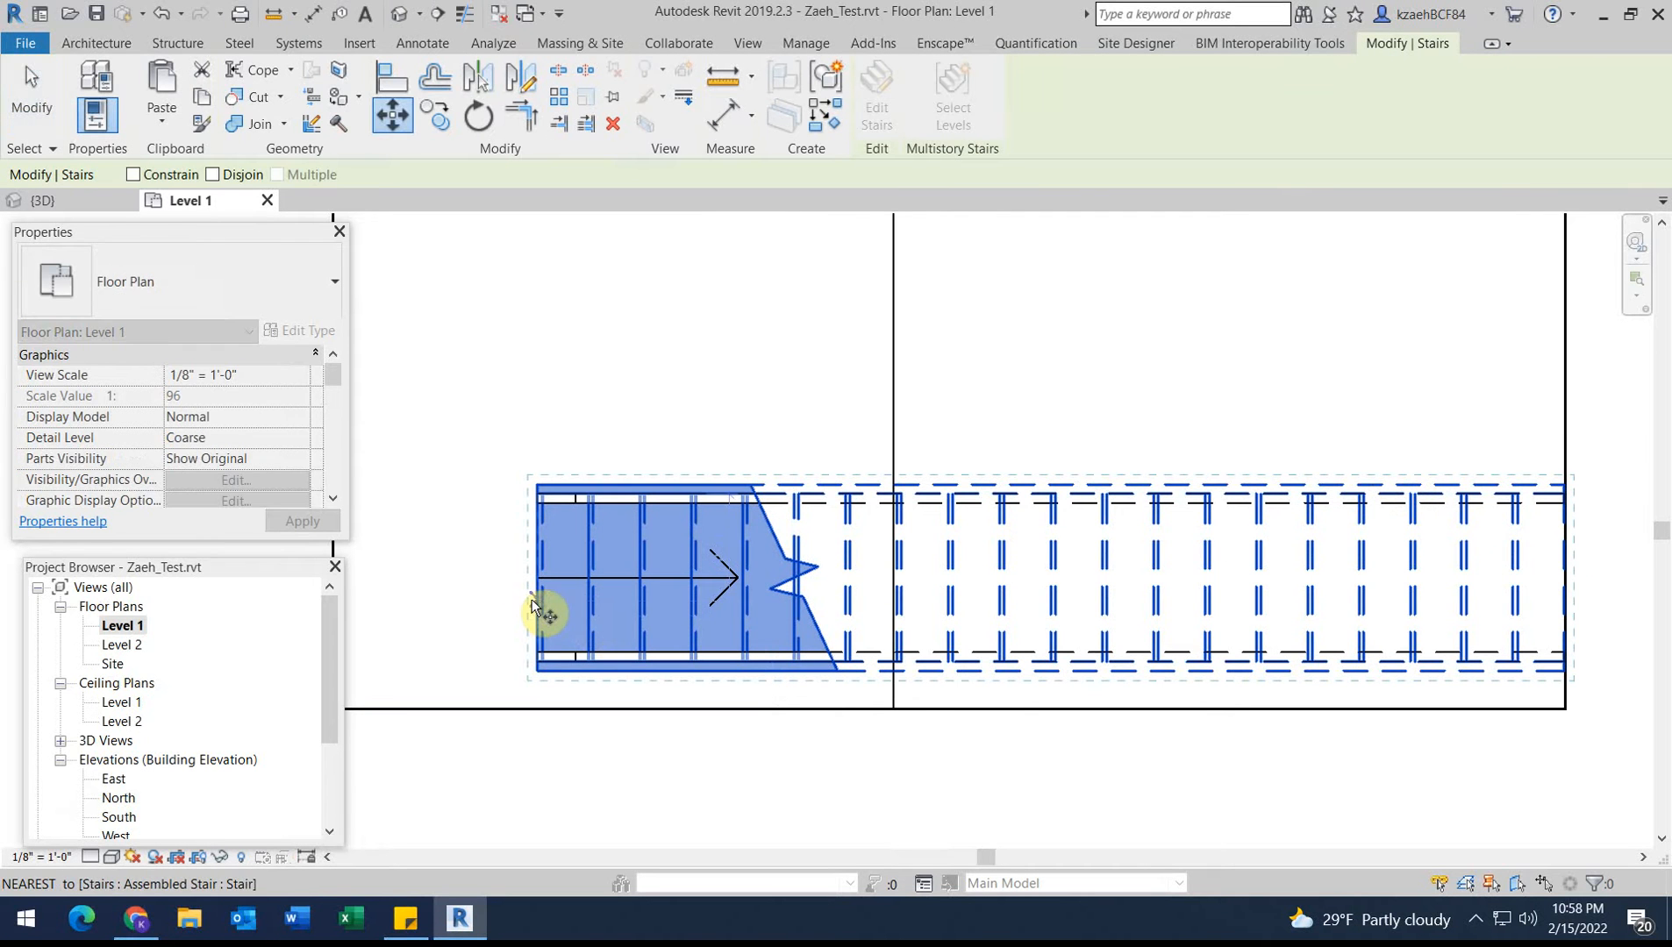
pyautogui.click(532, 687)
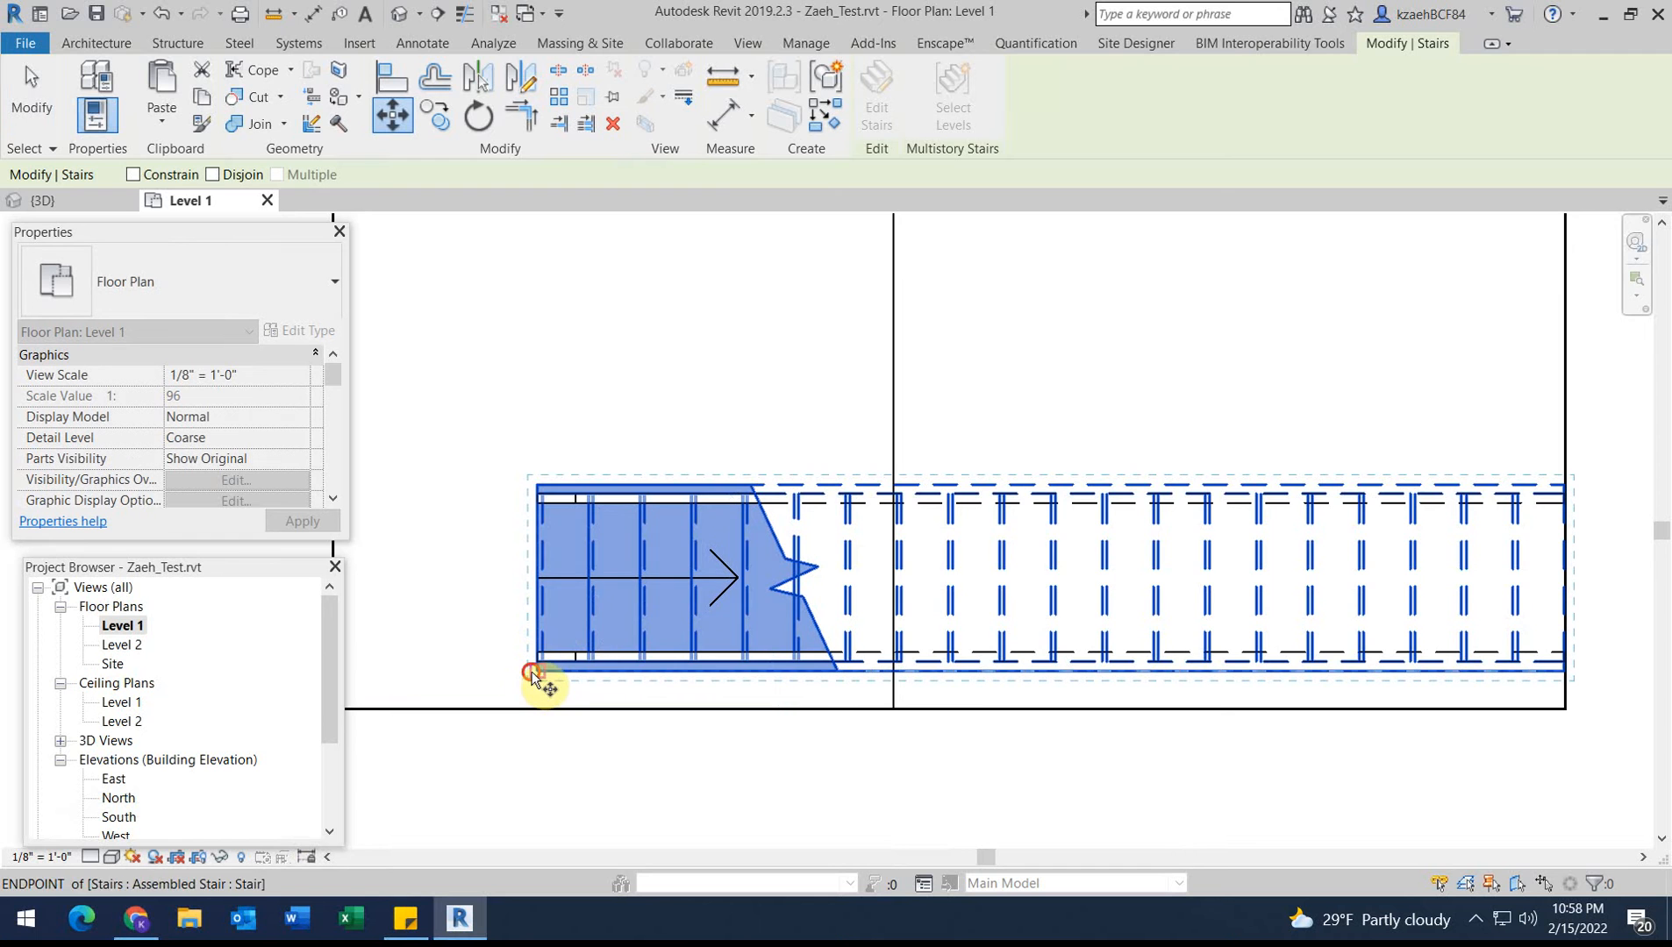
pyautogui.click(889, 707)
pyautogui.scroll(-2, 911, 562)
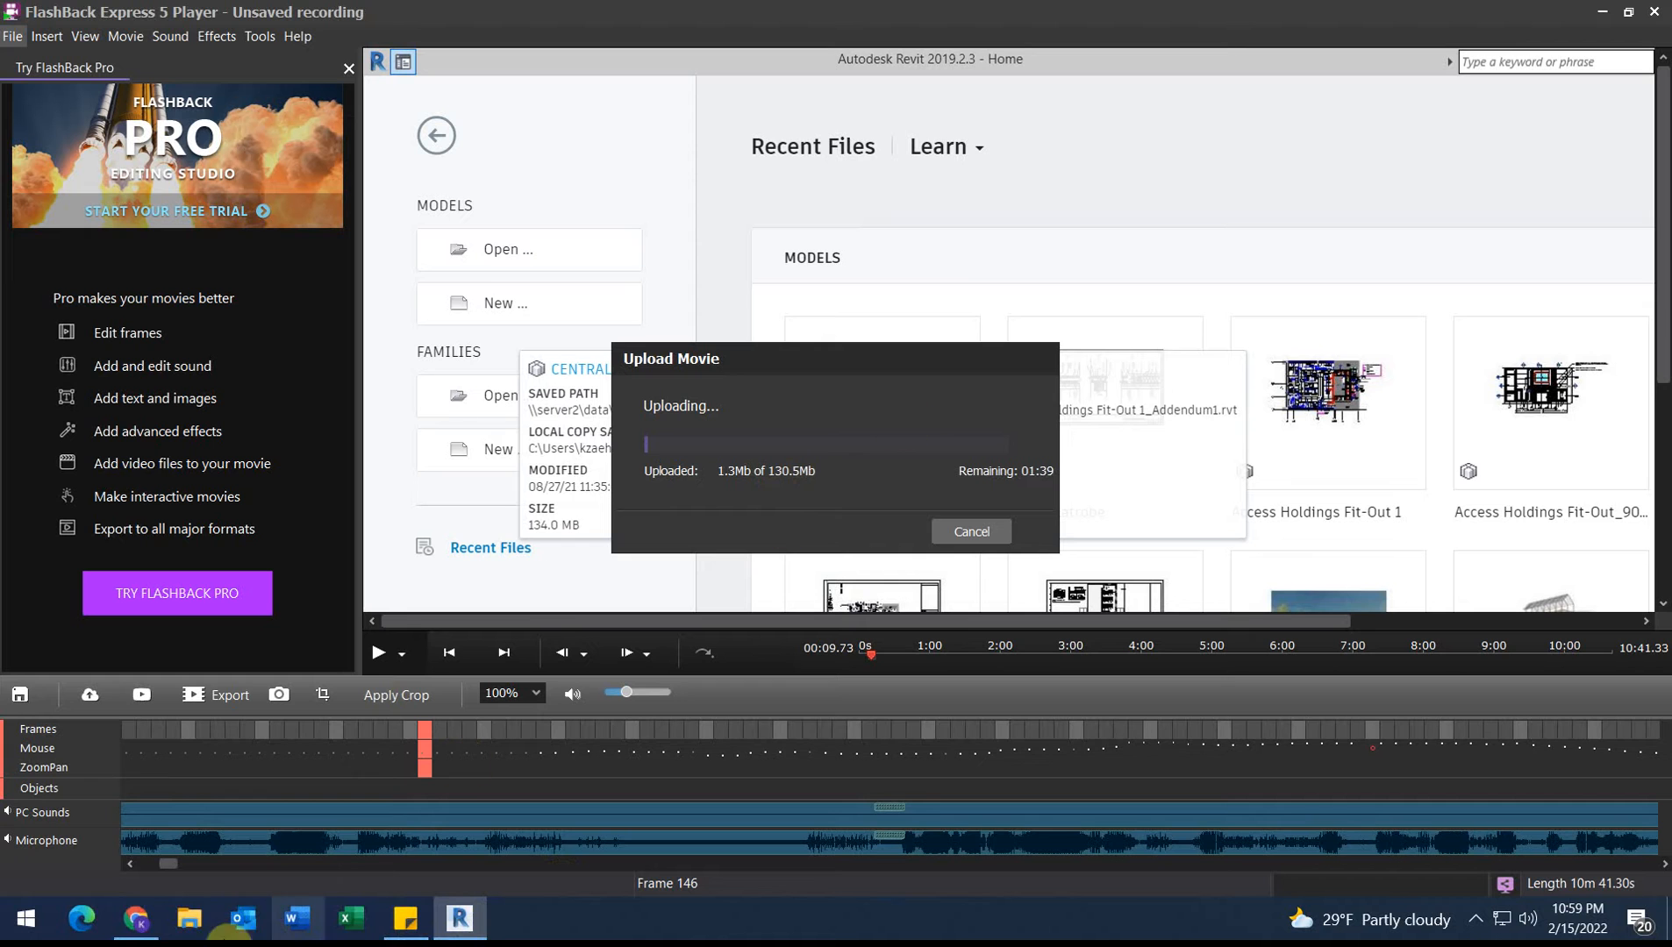
# Check the movie upload in FlashBack Express and switch back to the Revit floor plan.
pyautogui.click(1066, 7)
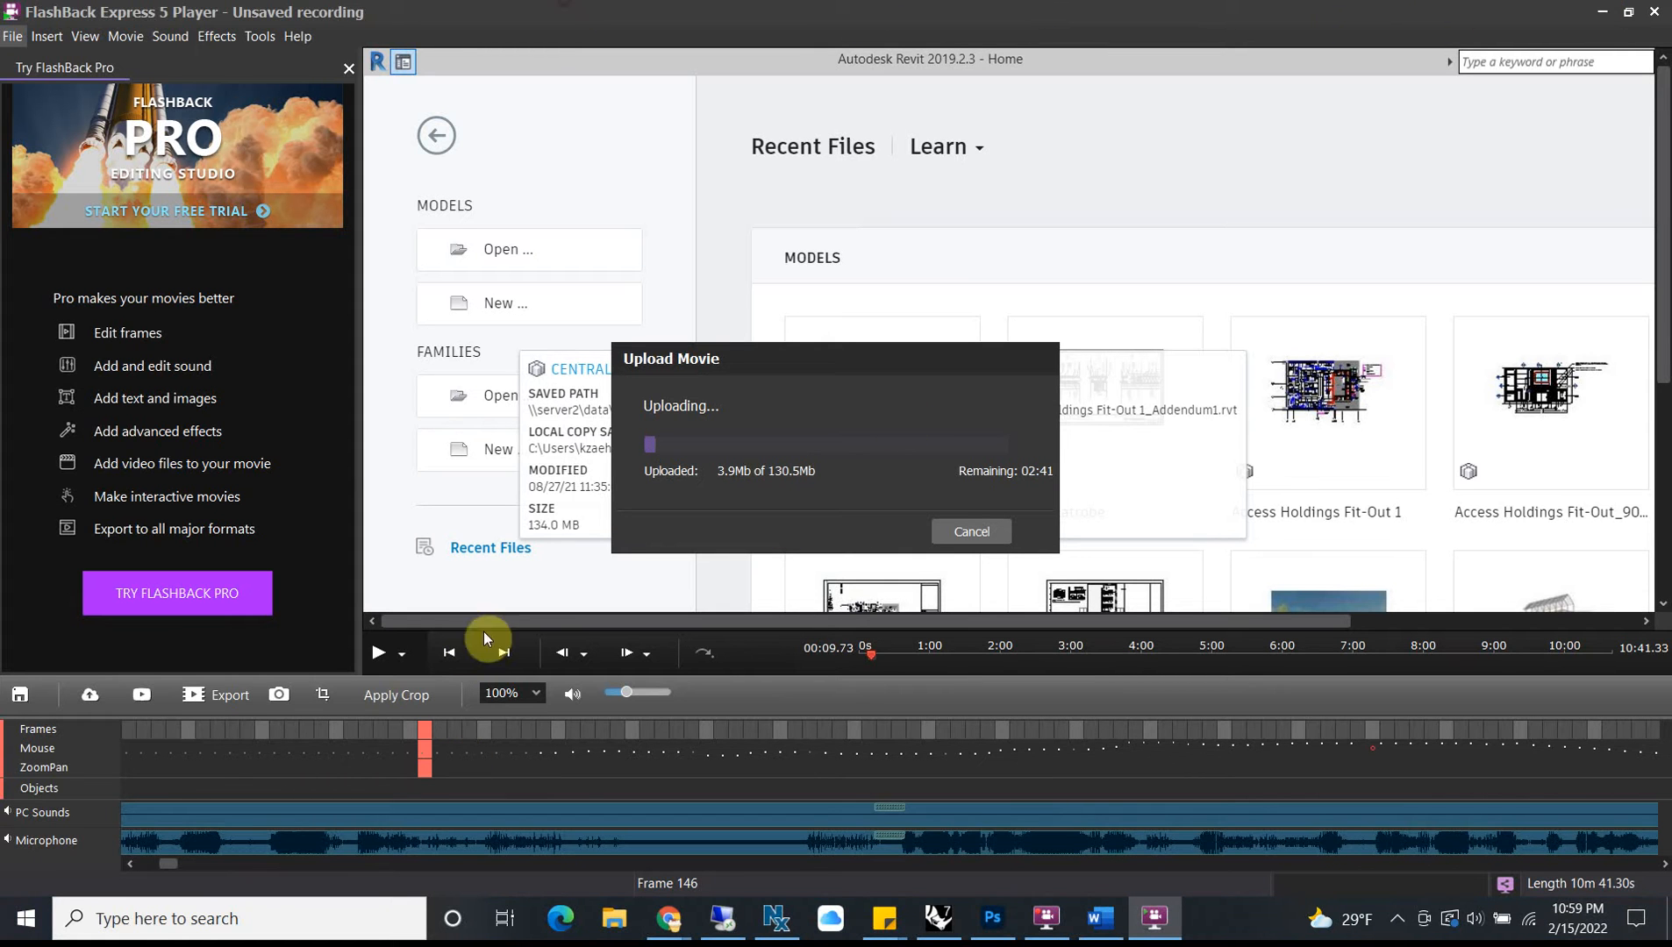
pyautogui.click(776, 918)
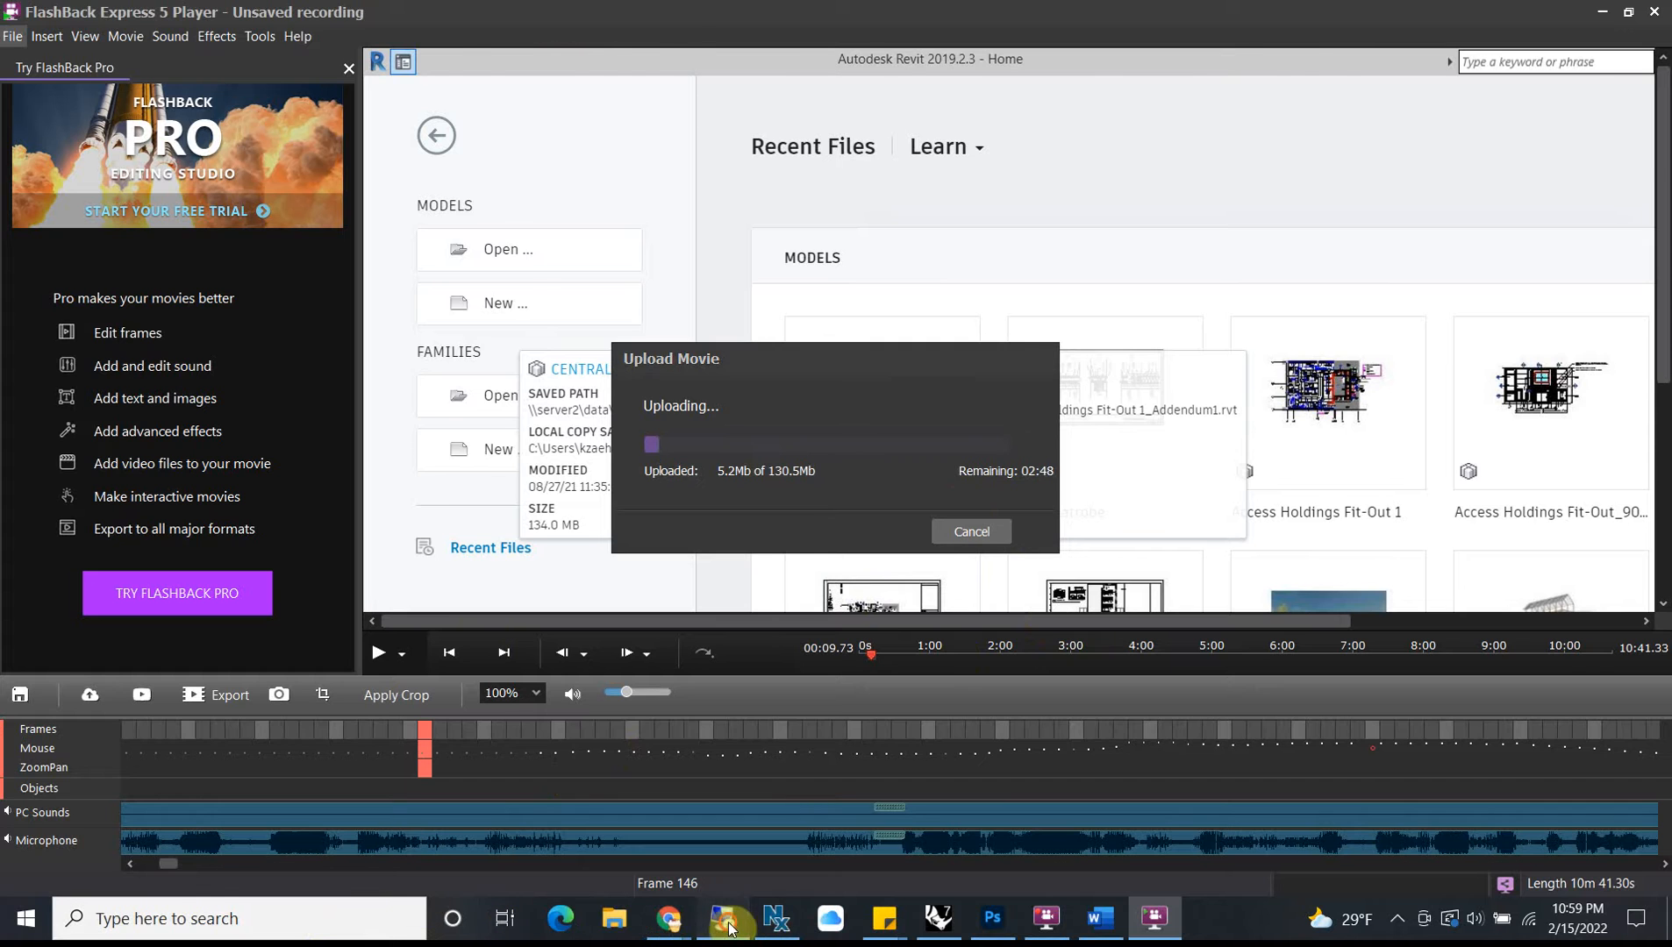
# Draw a vertical Thin Lines detail line about 11'-0" long along the floor's right edge, crossing the stair and ending below the floor.
pyautogui.moveTo(1194, 612); pyautogui.dragTo(868, 656, button='middle')
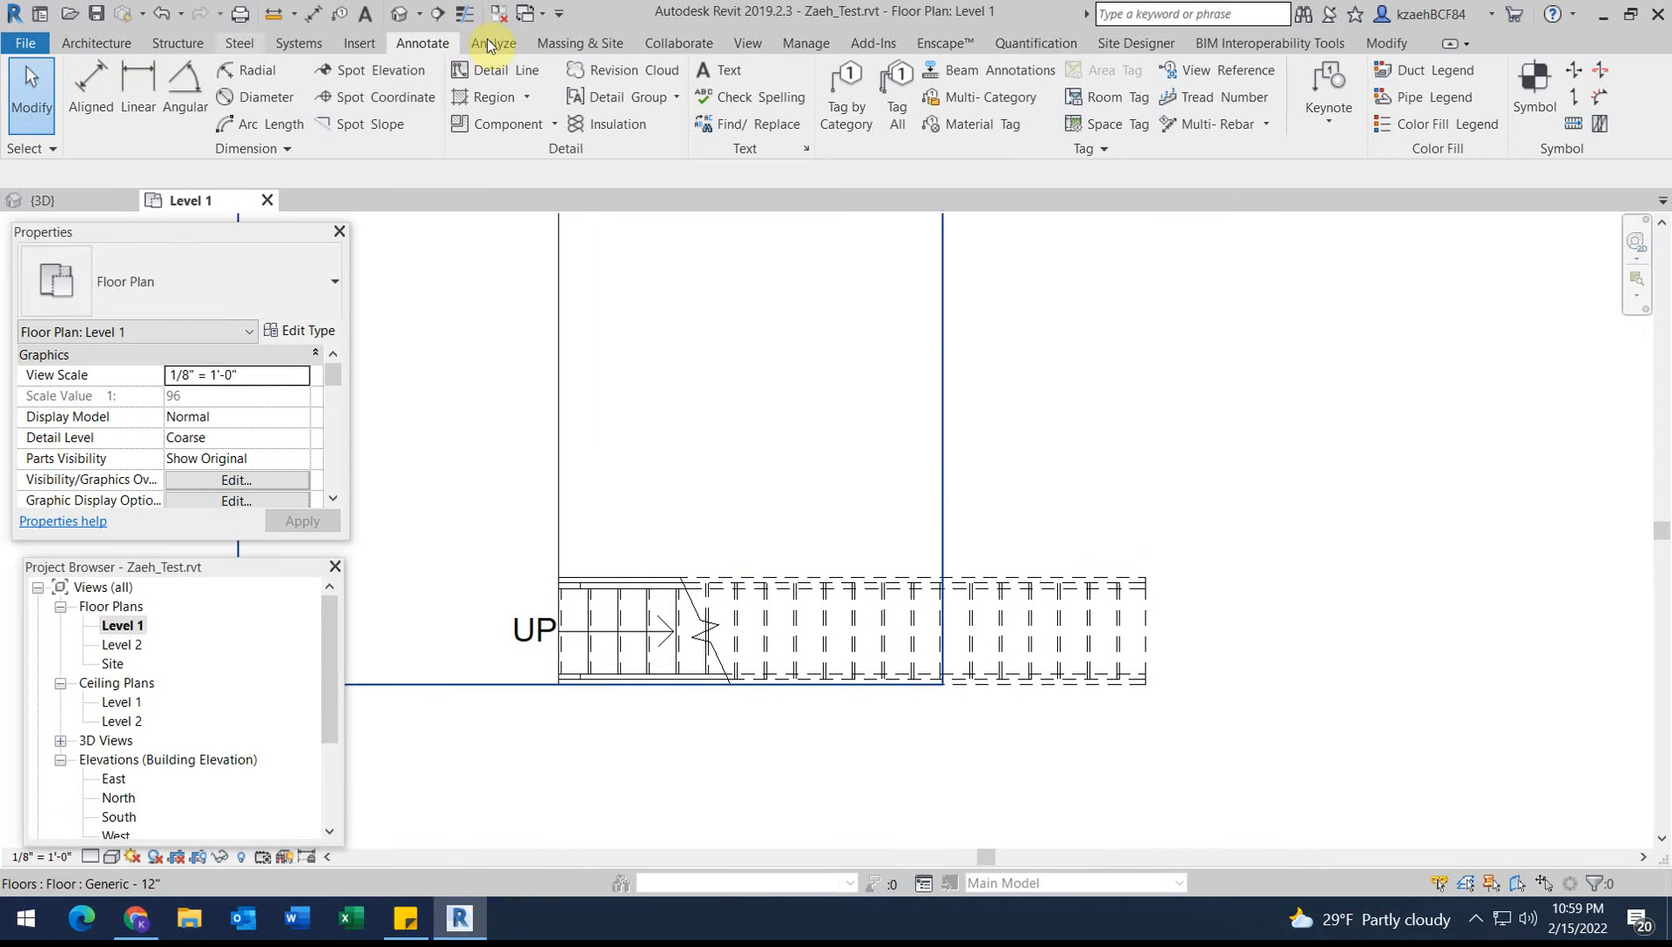
pyautogui.click(479, 72)
pyautogui.click(943, 439)
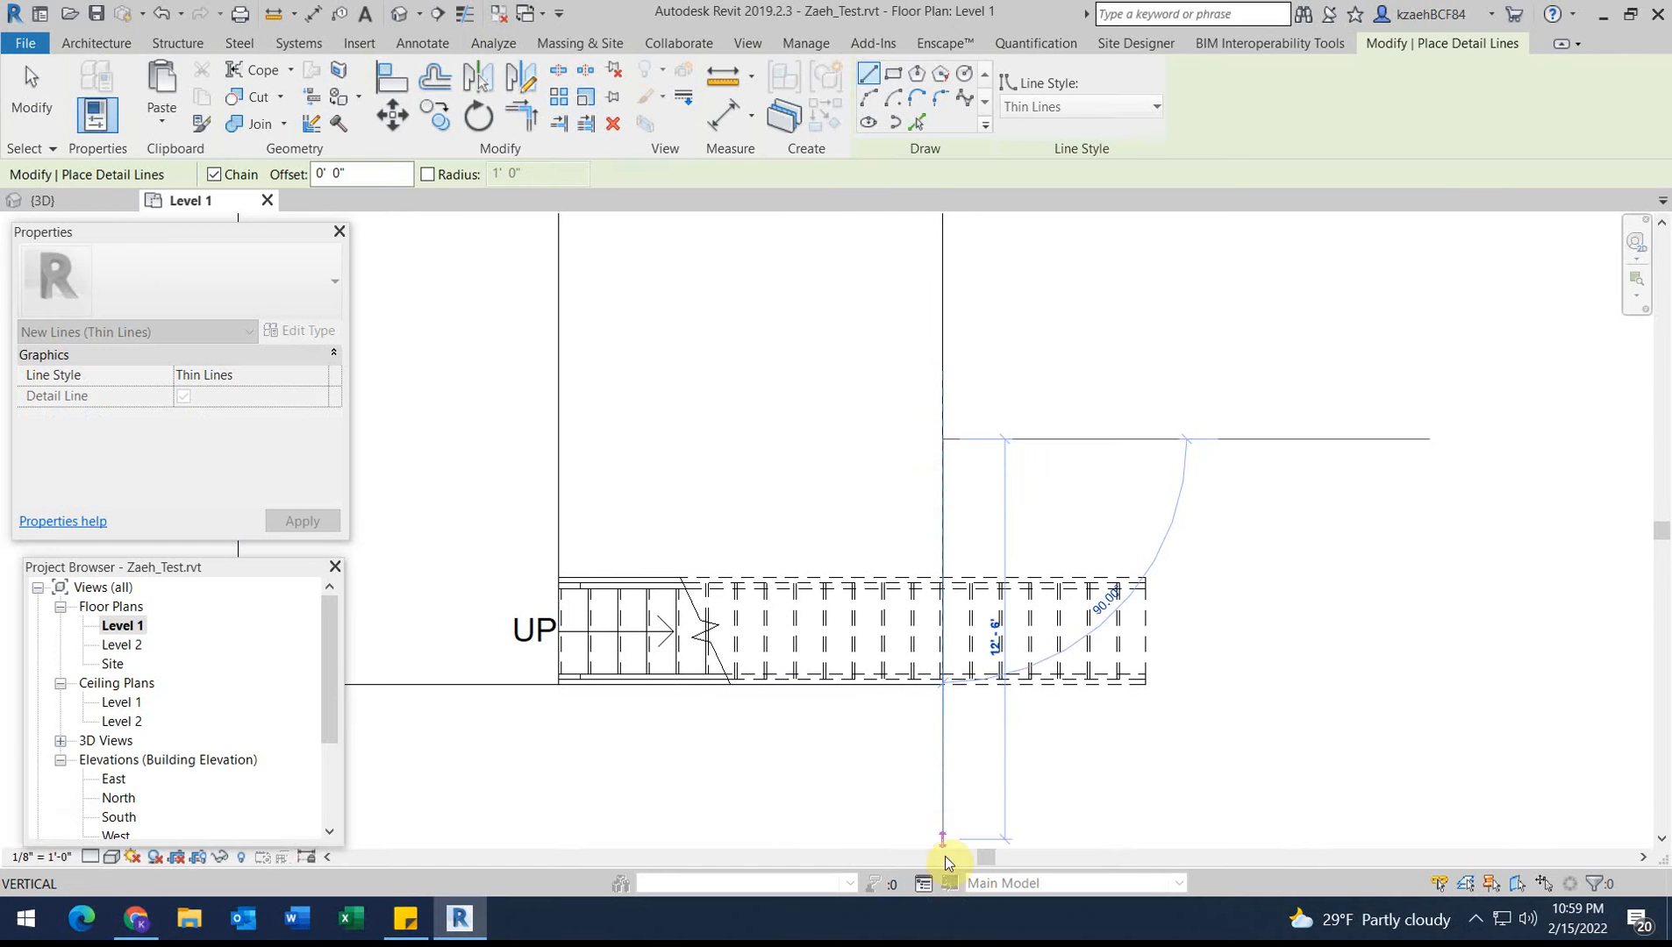
pyautogui.click(943, 789)
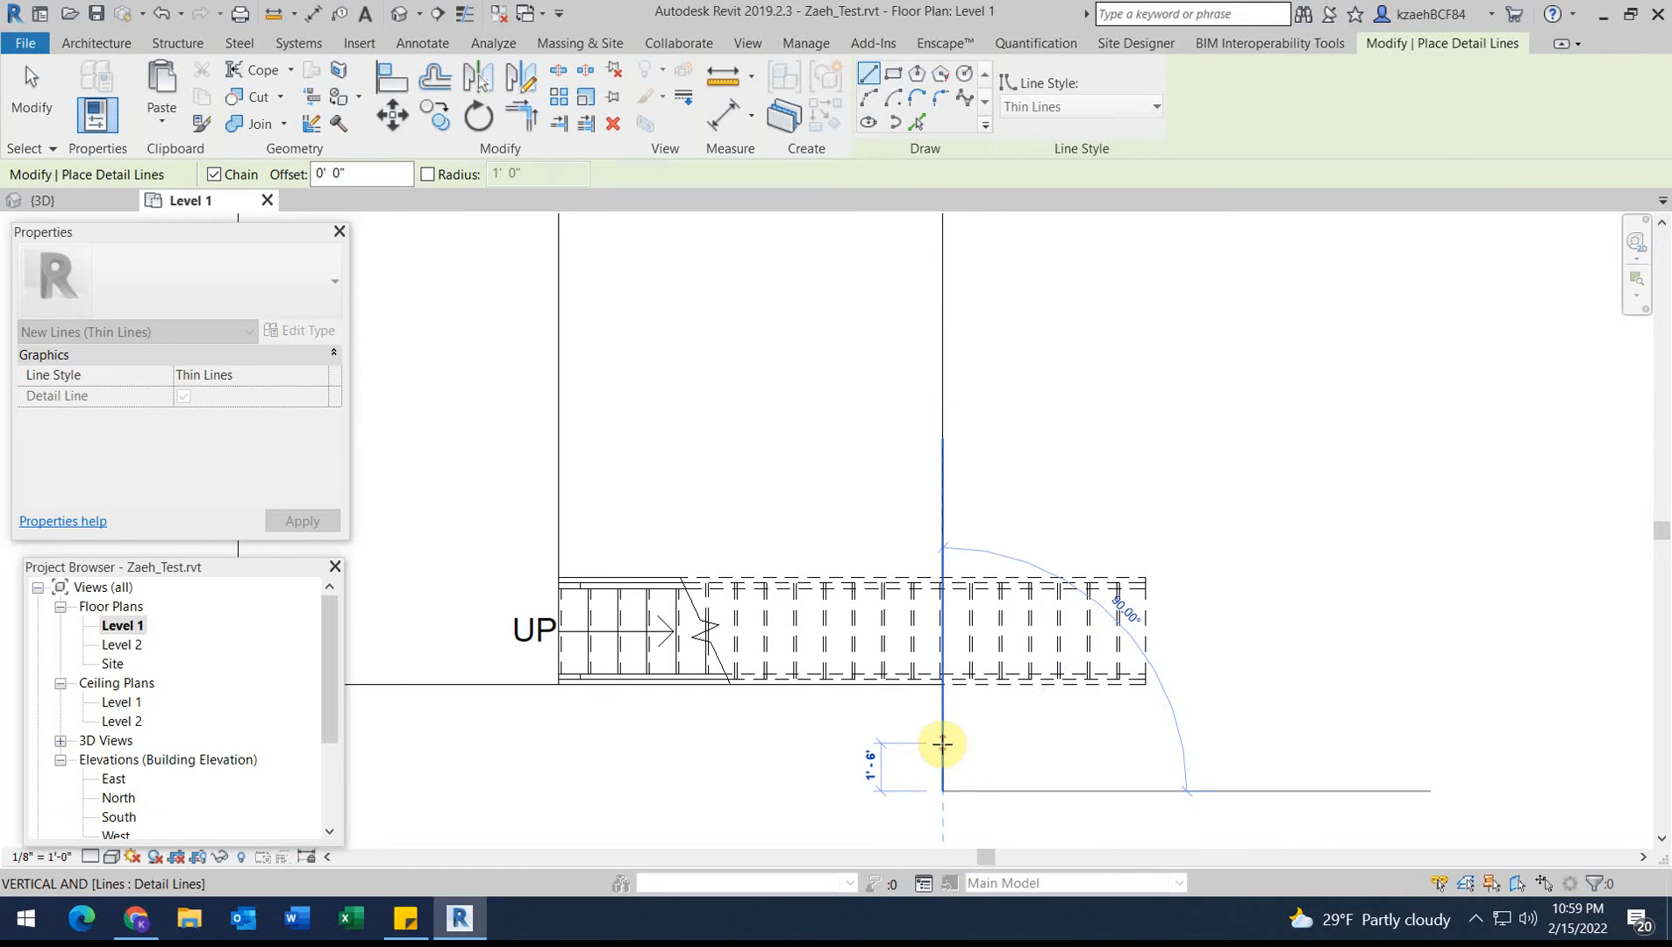
pyautogui.press('Escape')
pyautogui.press('Escape')
# Copy the detail line on the floor's right edge 4'-0" horizontally to the left.
pyautogui.click(943, 748)
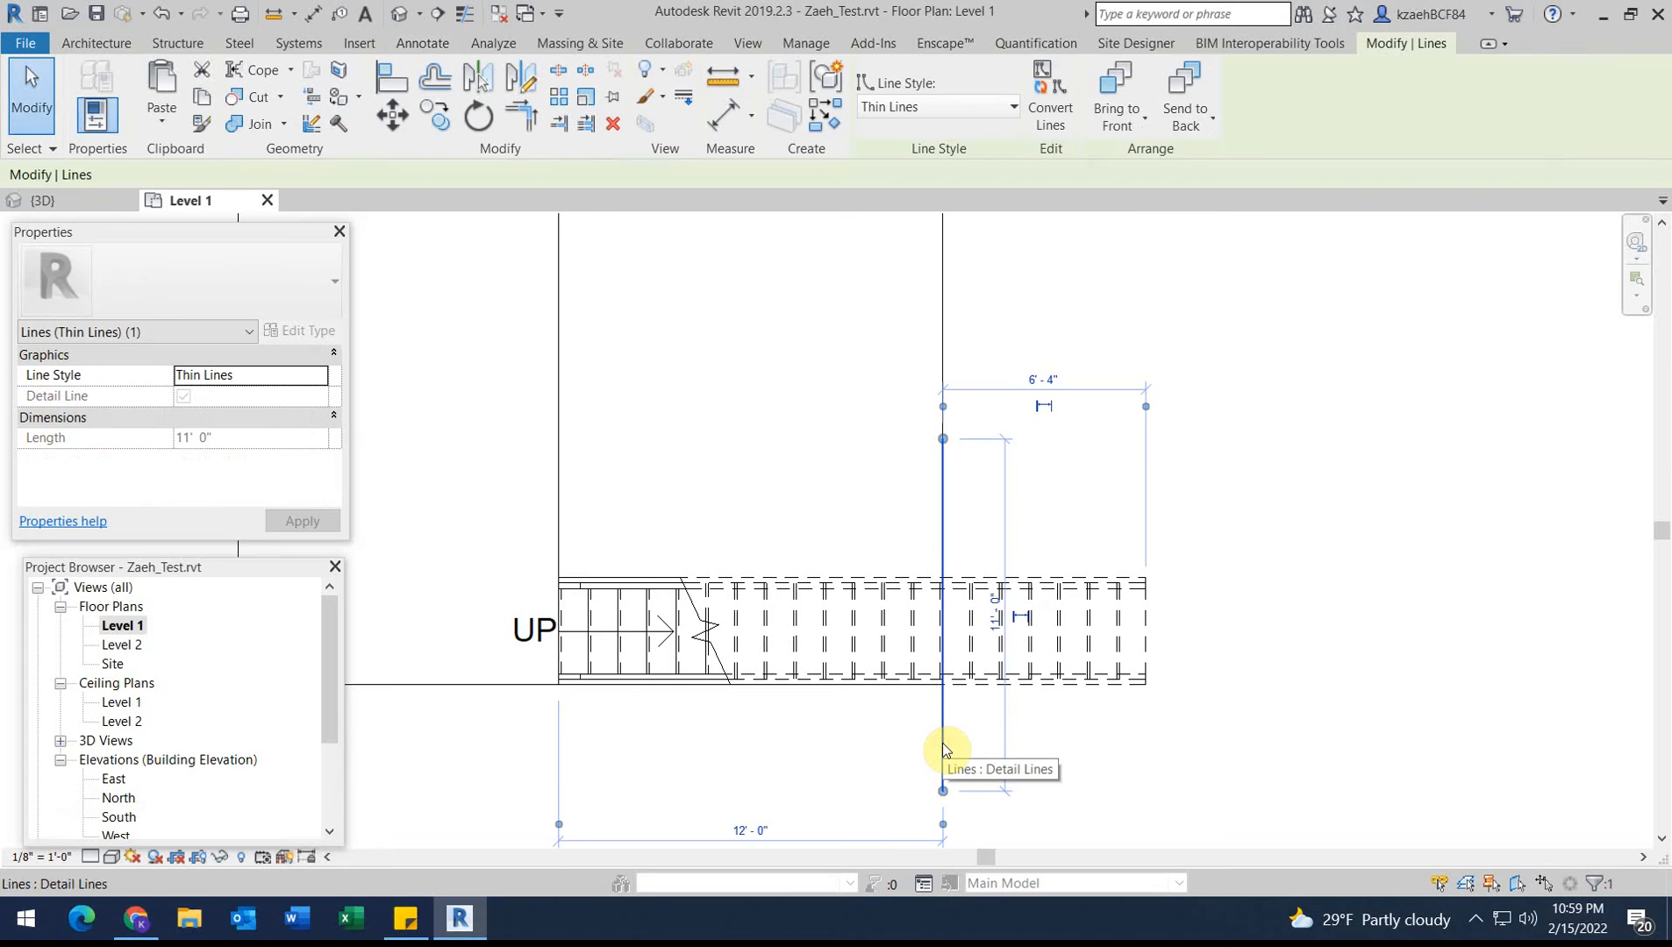
pyautogui.press('c')
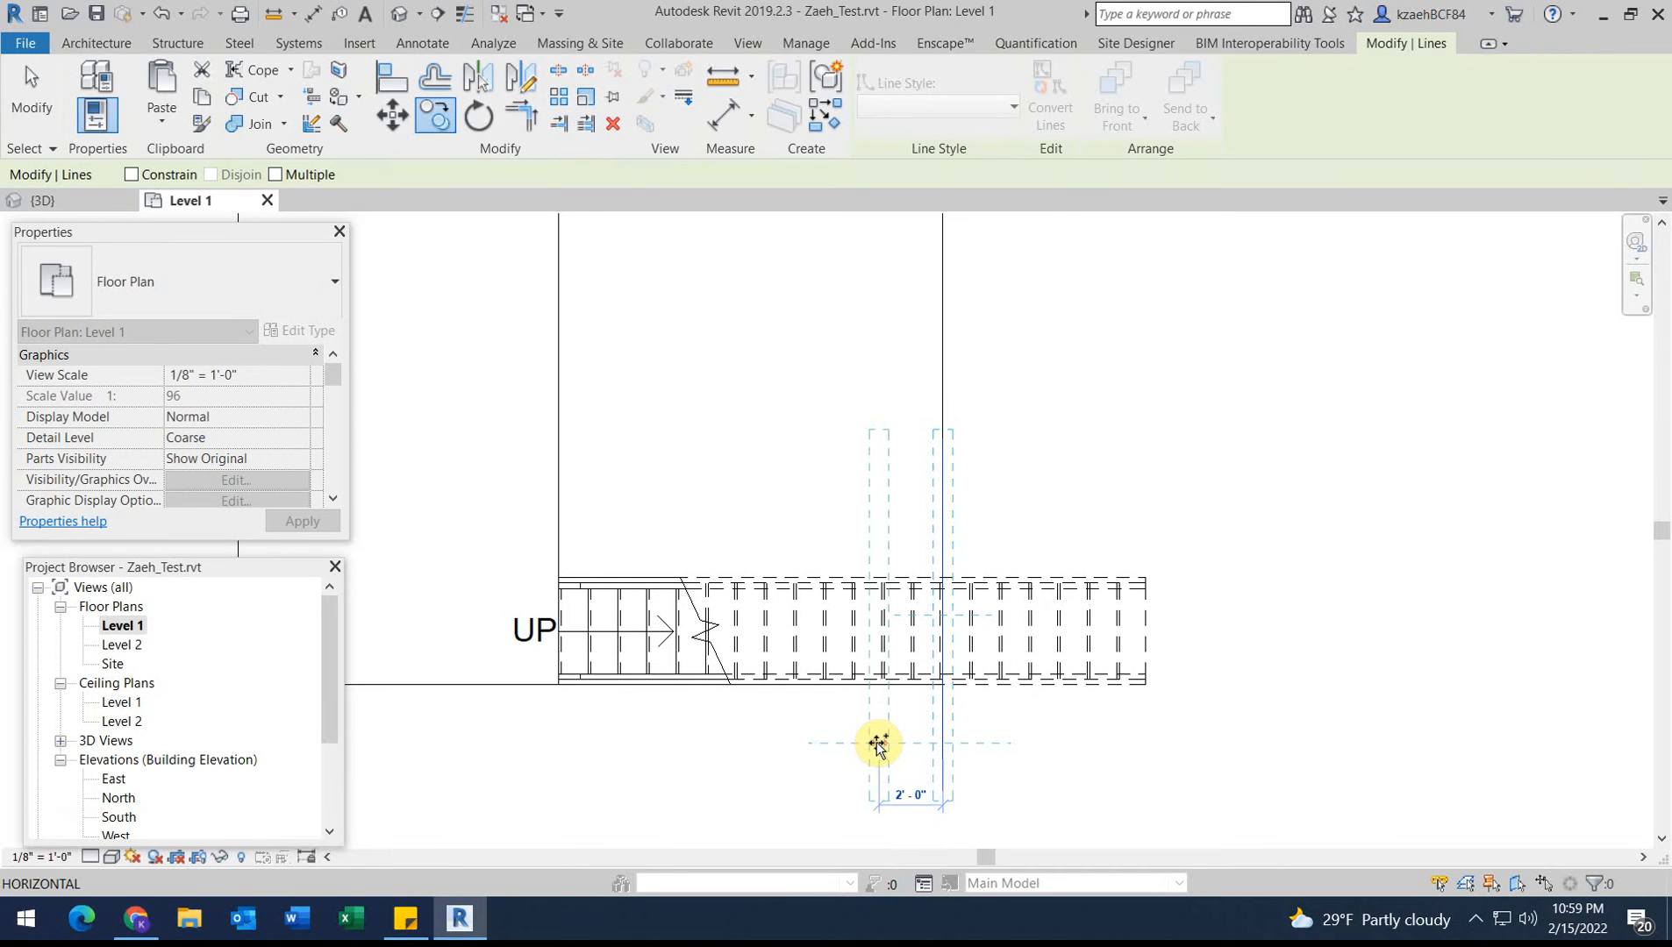
pyautogui.click(877, 744)
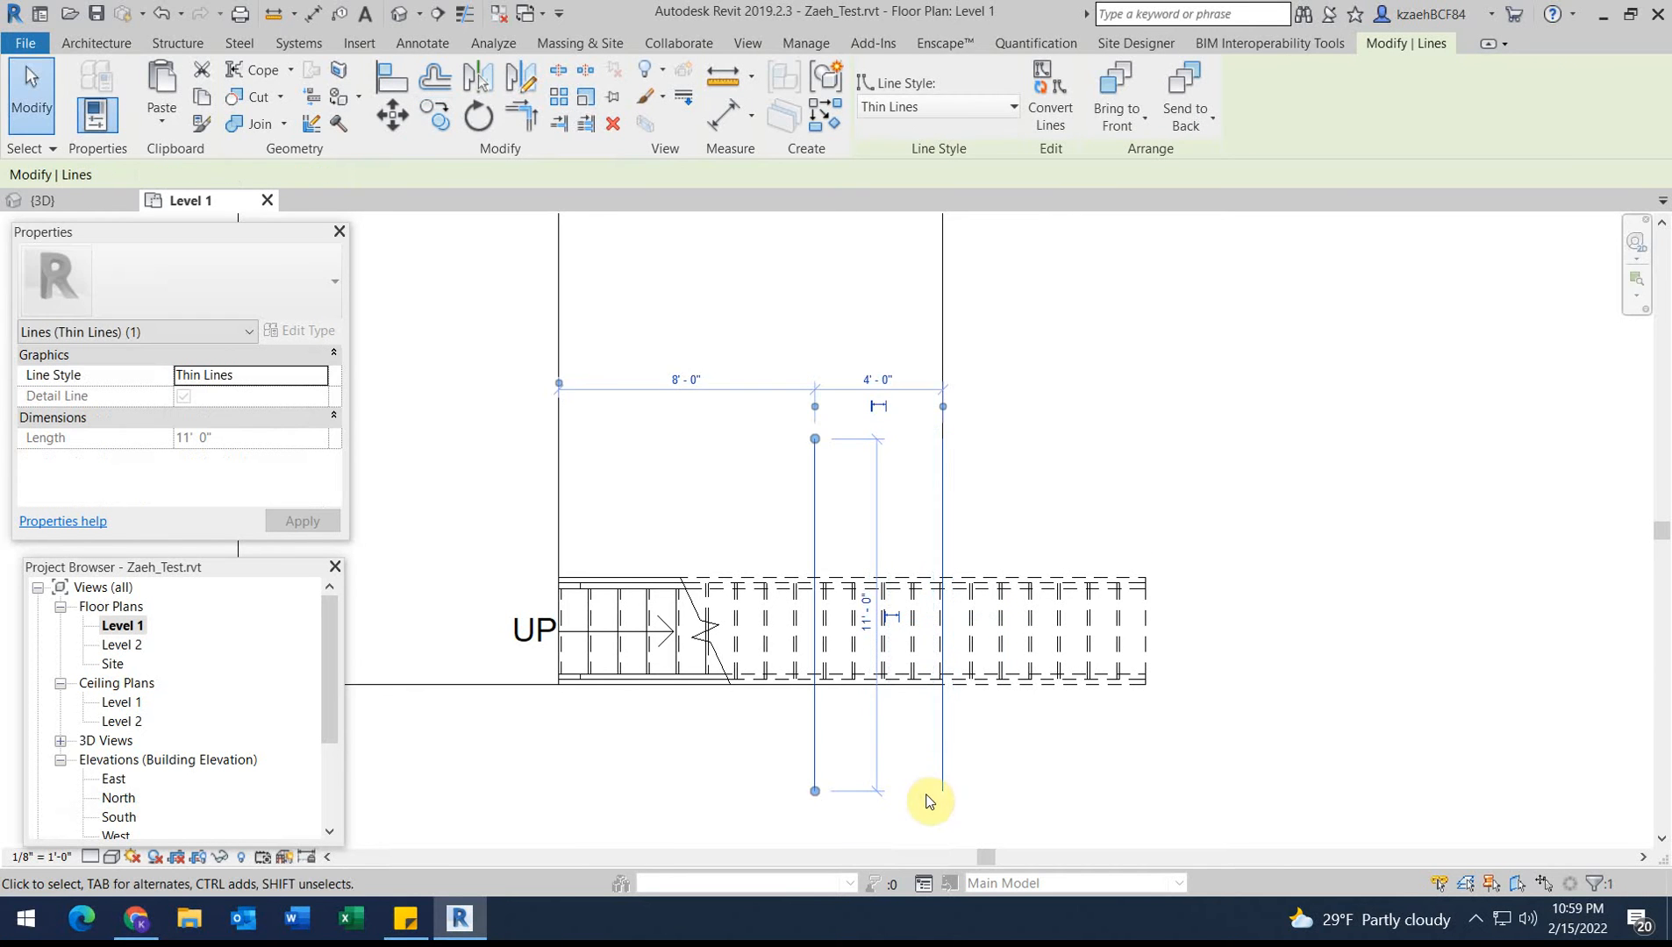
pyautogui.press('Escape')
# Move the stair slightly left so its nearest riser line meets the copied detail line inside the floor's right edge.
pyautogui.scroll(3, 825, 636)
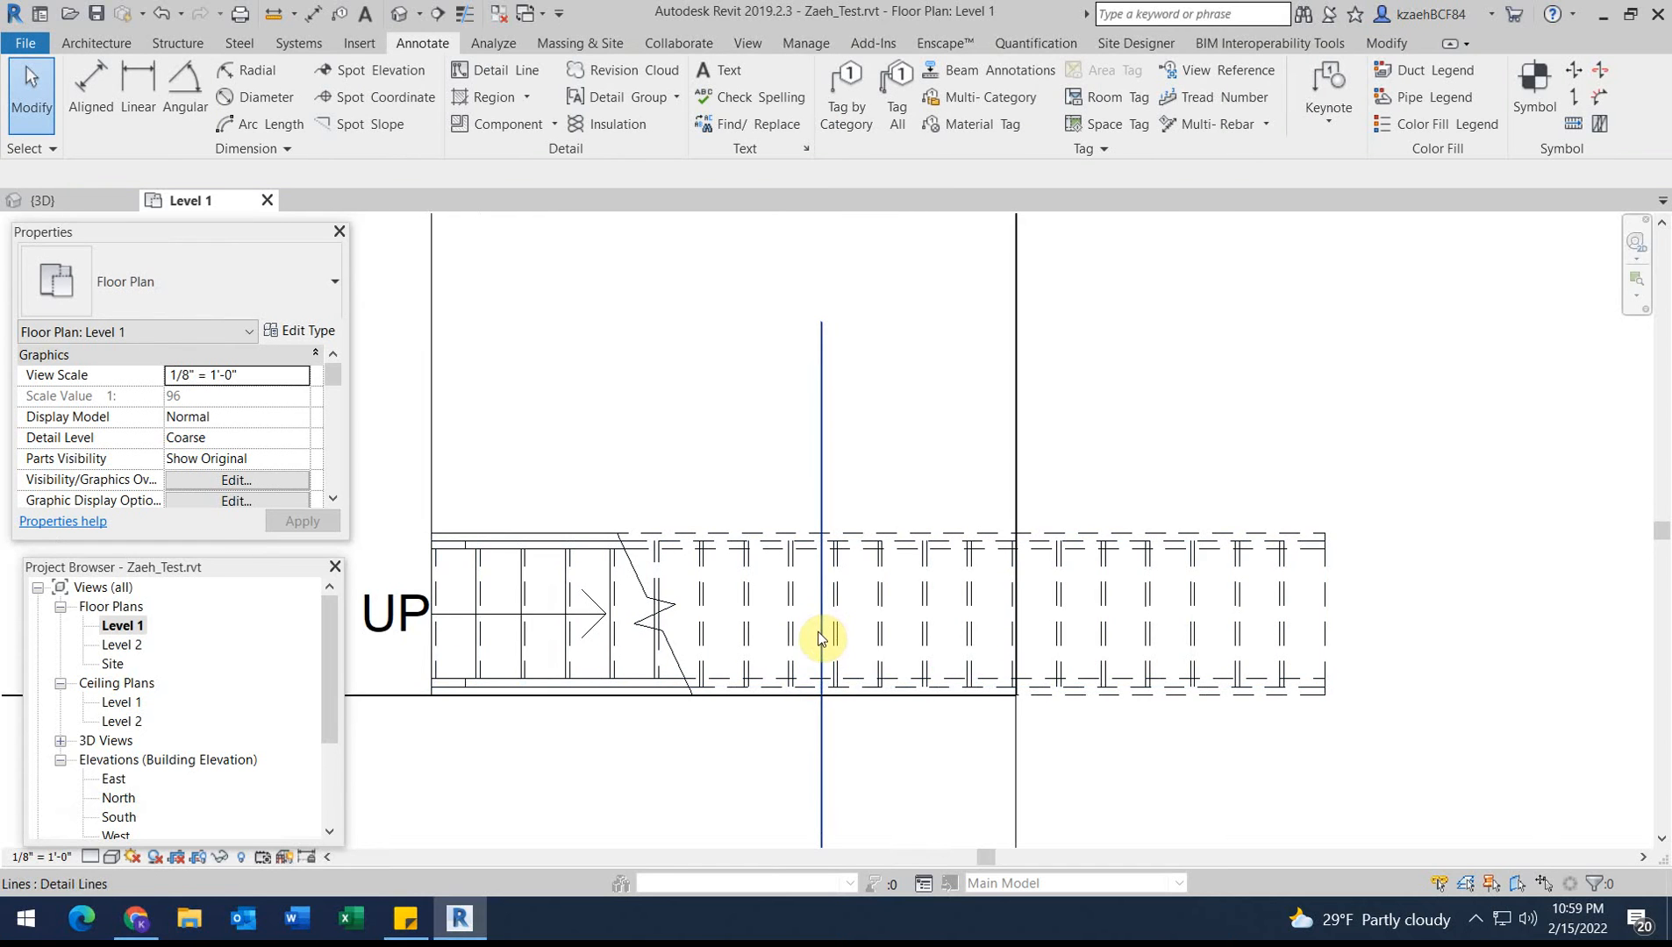
pyautogui.scroll(2, 607, 623)
pyautogui.scroll(-3, 787, 633)
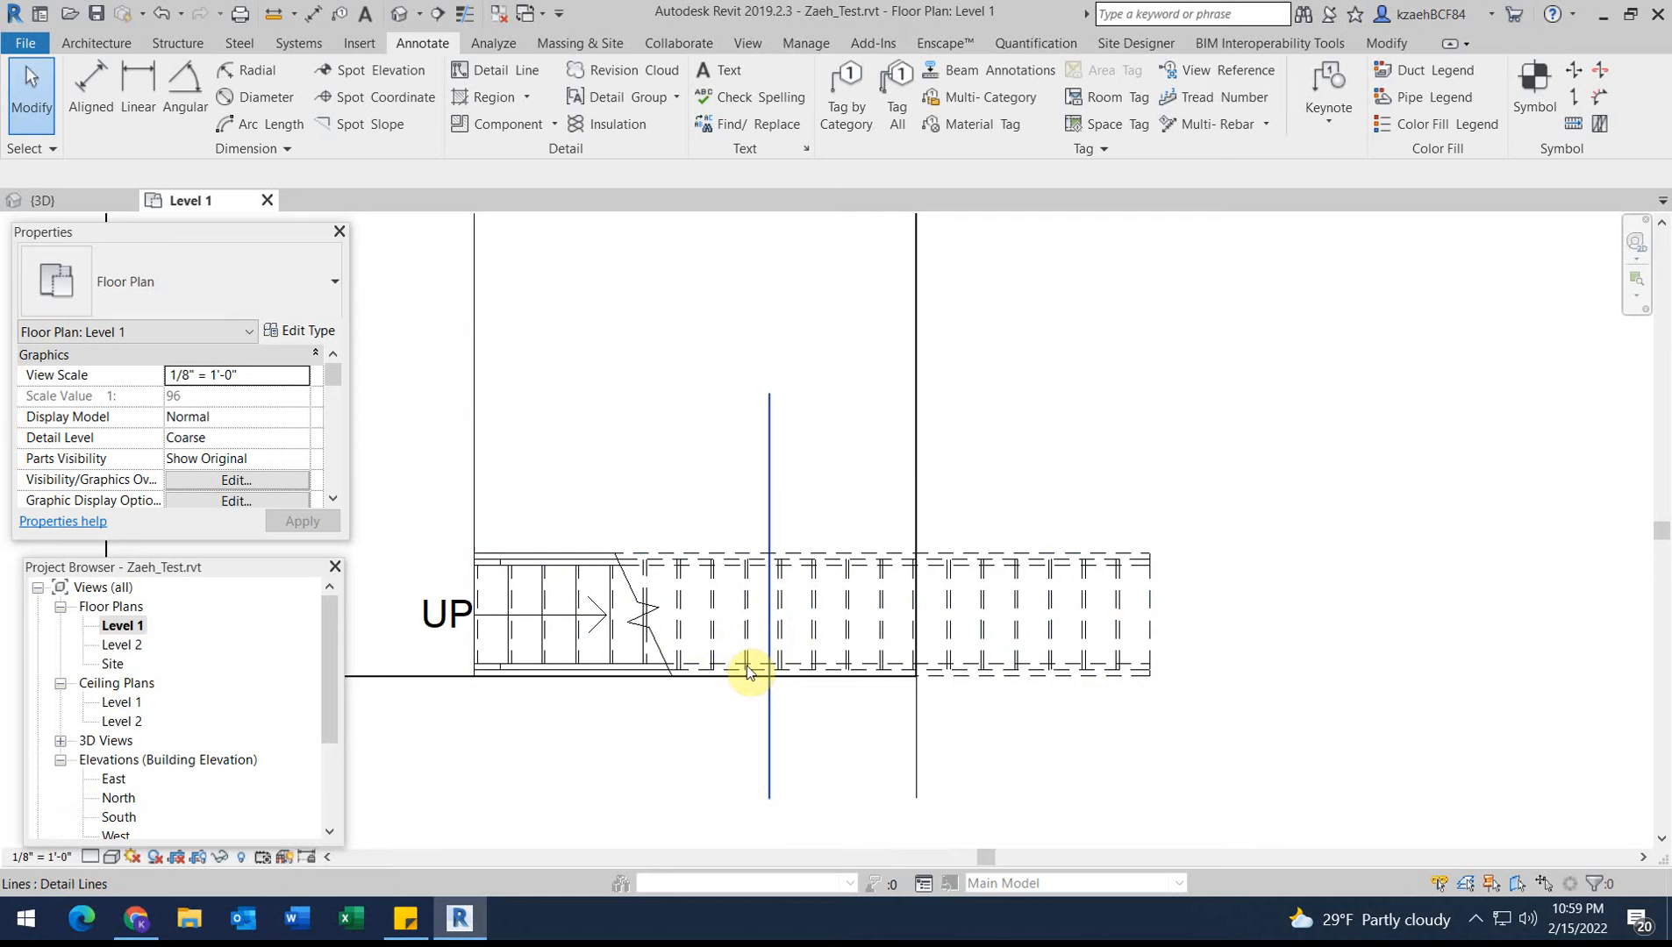
pyautogui.scroll(2, 748, 665)
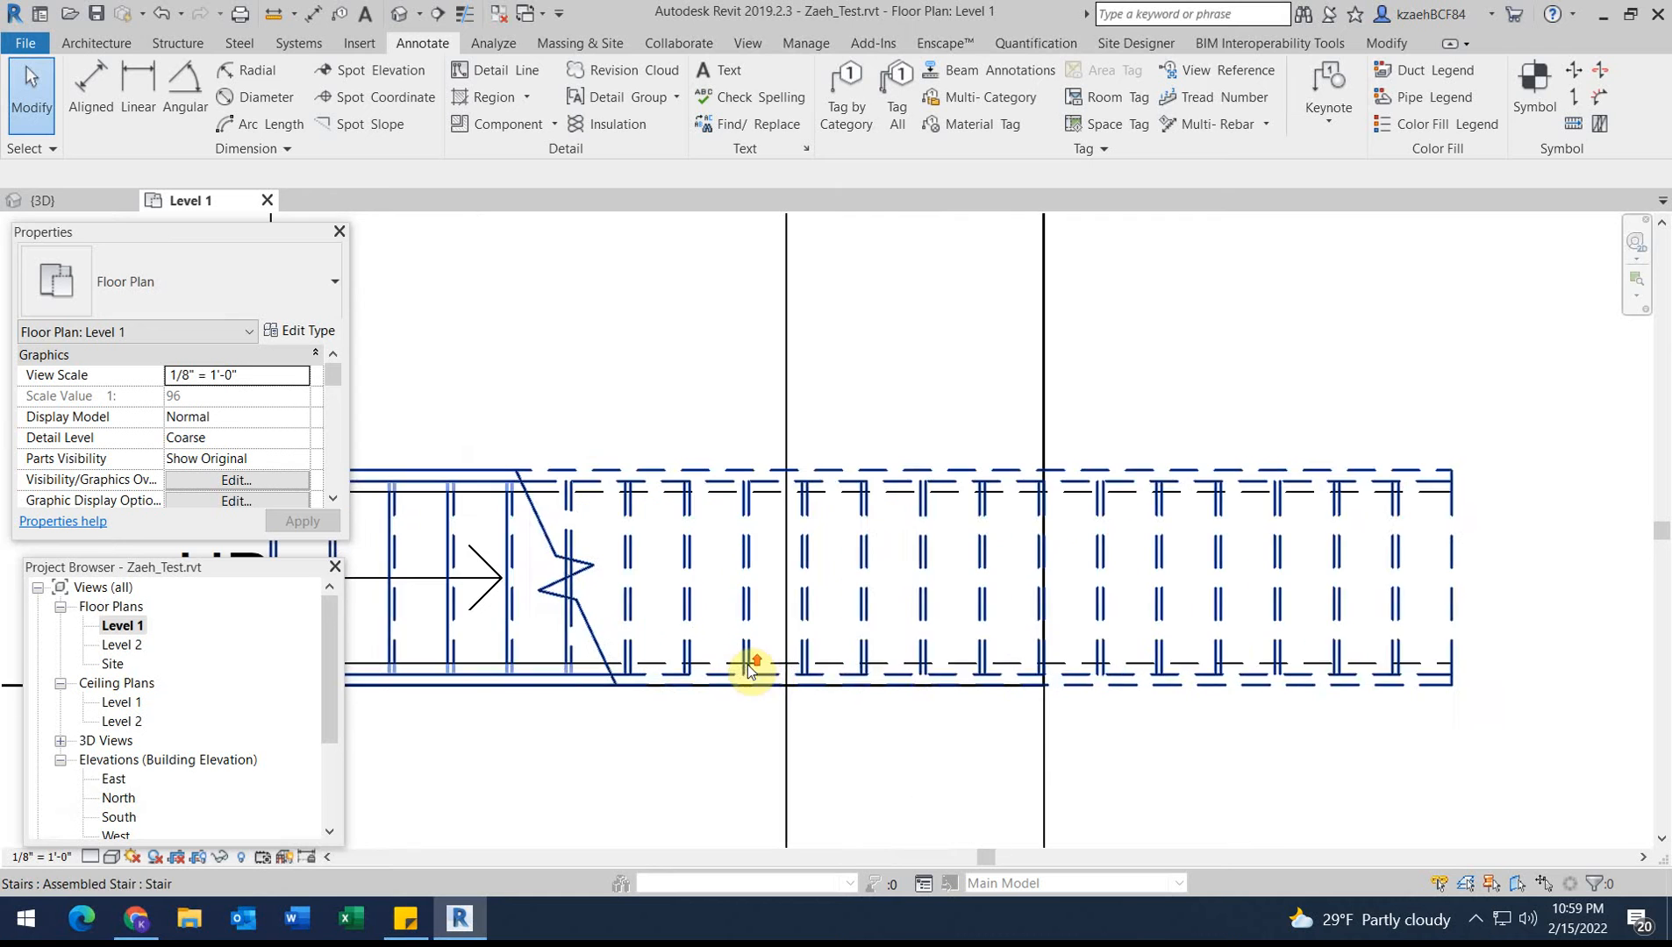
pyautogui.click(807, 621)
pyautogui.scroll(2, 800, 611)
pyautogui.press('m')
pyautogui.press('v')
pyautogui.click(797, 562)
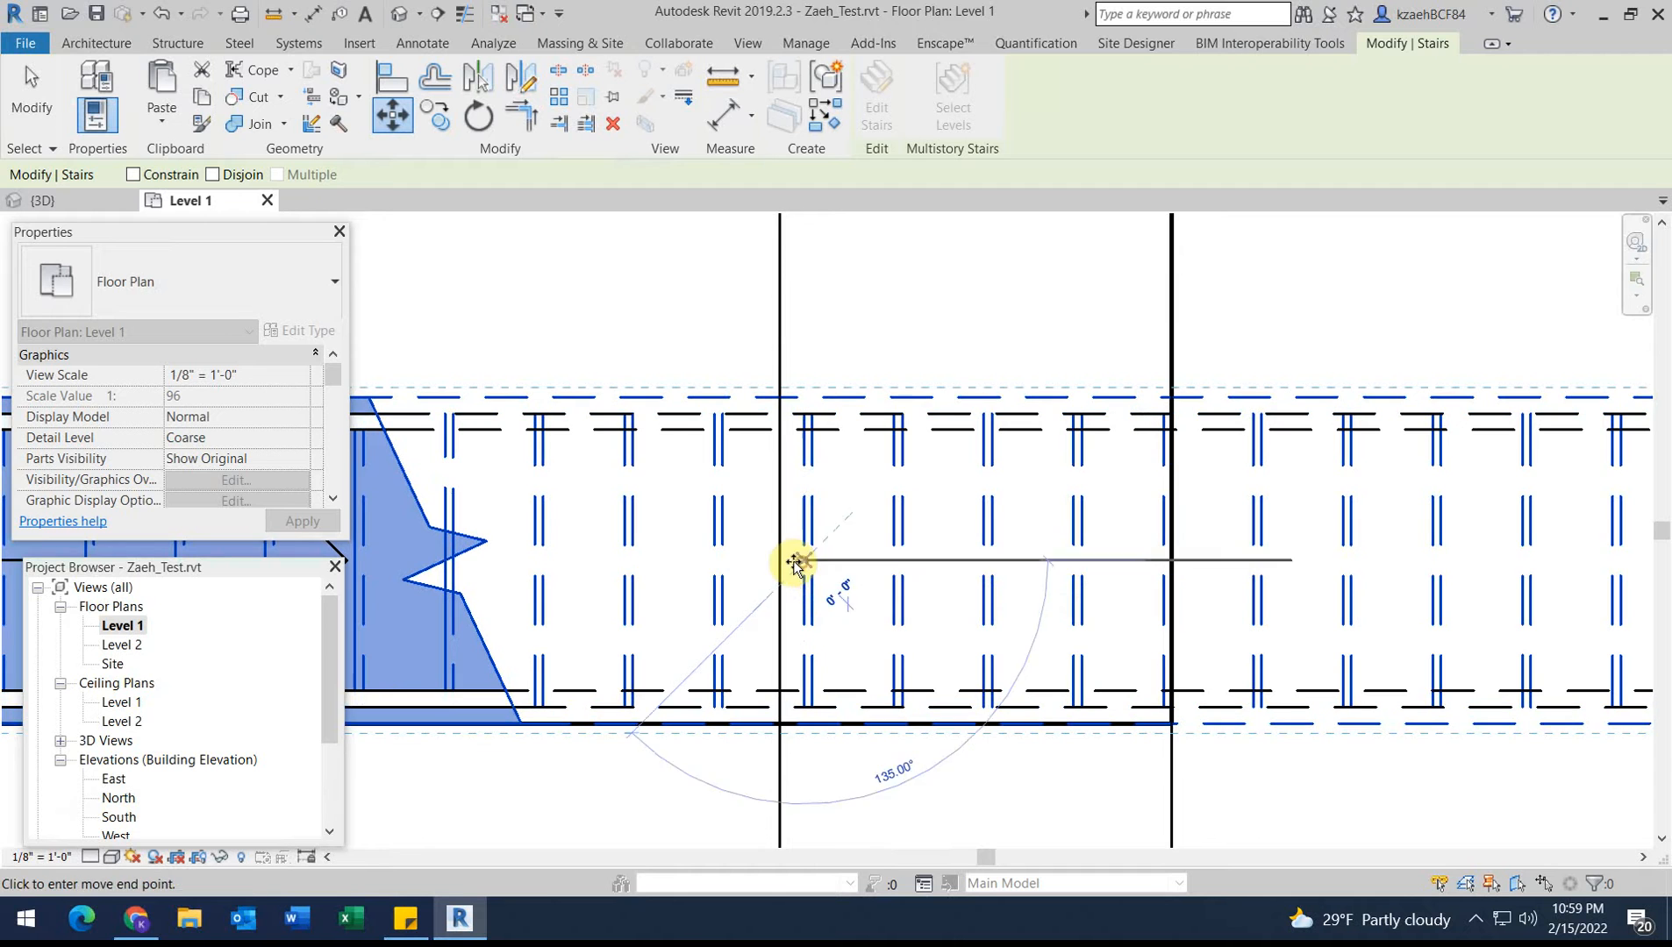
pyautogui.click(780, 563)
# Move the 15'-6" vertical detail line left onto the starting edge of the stair.
pyautogui.scroll(-2, 742, 563)
pyautogui.moveTo(585, 642); pyautogui.dragTo(1140, 626, button='middle')
pyautogui.scroll(1, 873, 512)
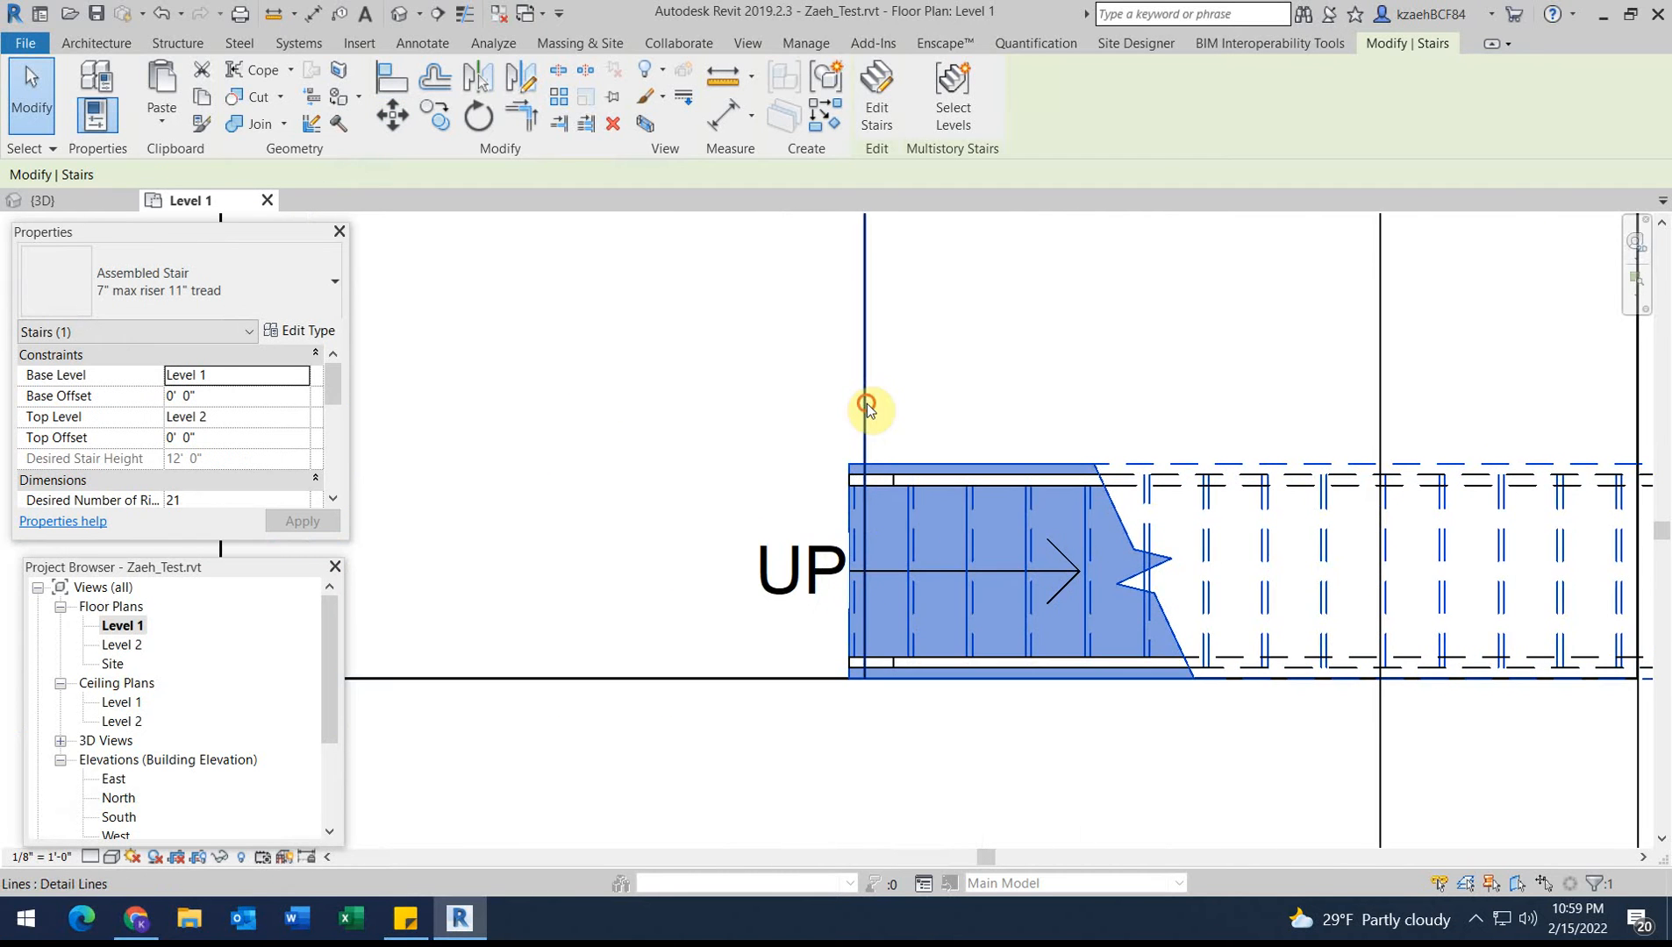
pyautogui.click(867, 406)
pyautogui.scroll(2, 864, 575)
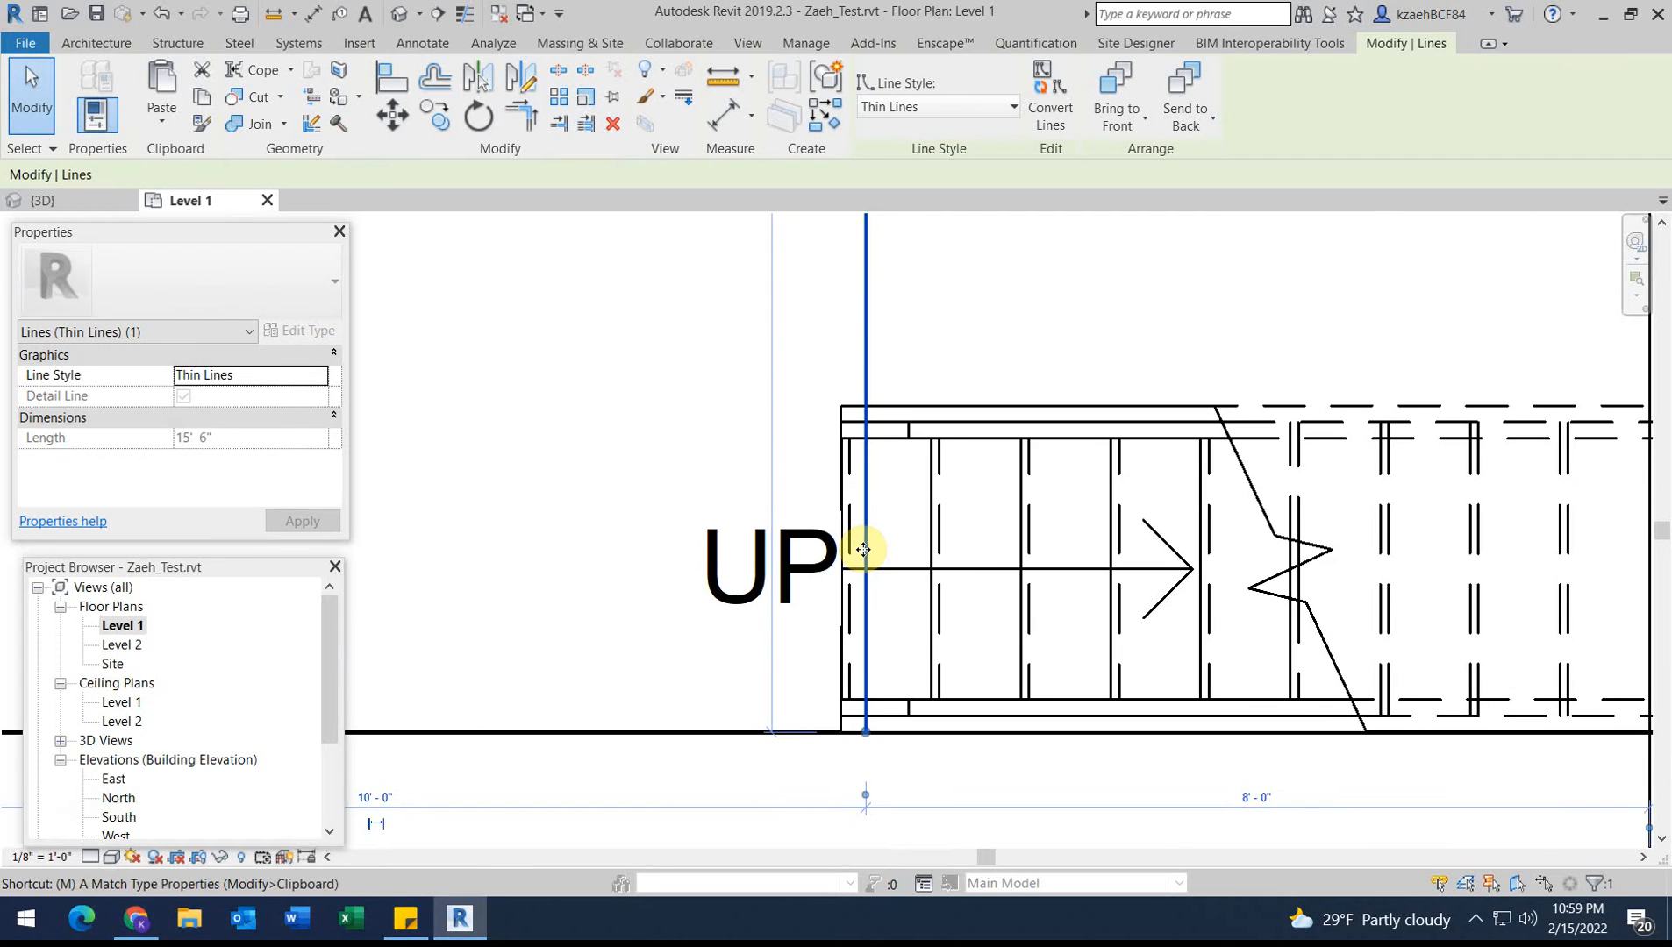
pyautogui.press('m')
pyautogui.press('v')
pyautogui.click(839, 562)
pyautogui.click(838, 566)
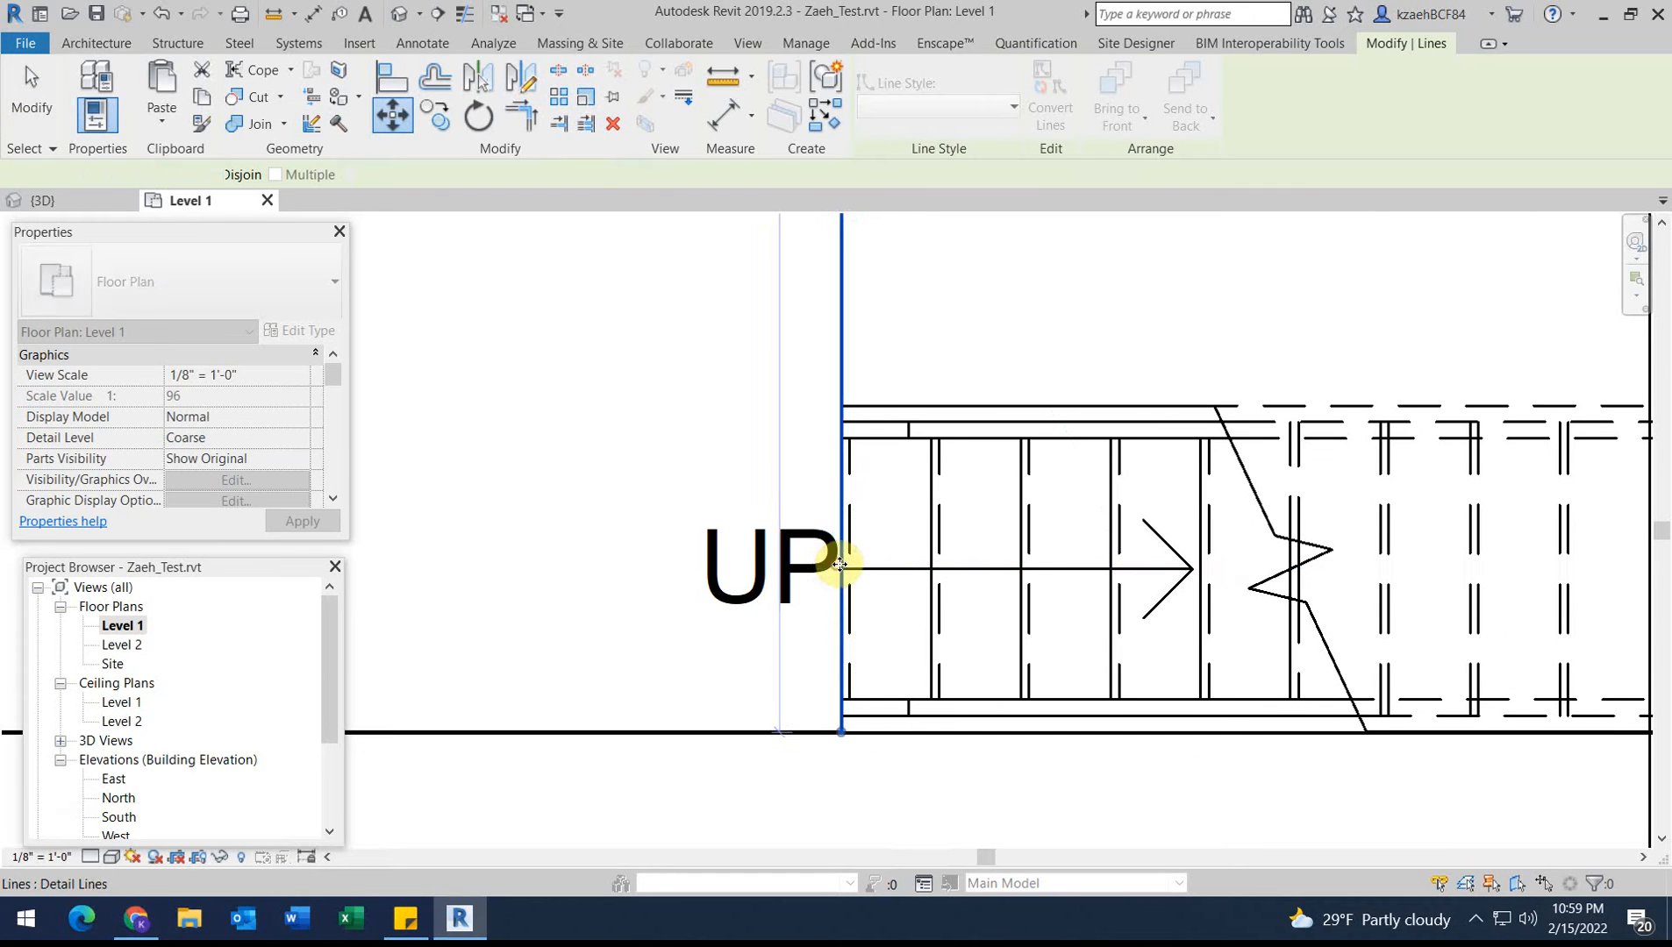
# Draw a horizontal Thin Lines detail line along the stair's centre from its starting edge to the vertical reference line inside the floor's right edge.
pyautogui.scroll(-3, 839, 565)
pyautogui.moveTo(938, 592); pyautogui.dragTo(668, 578, button='middle')
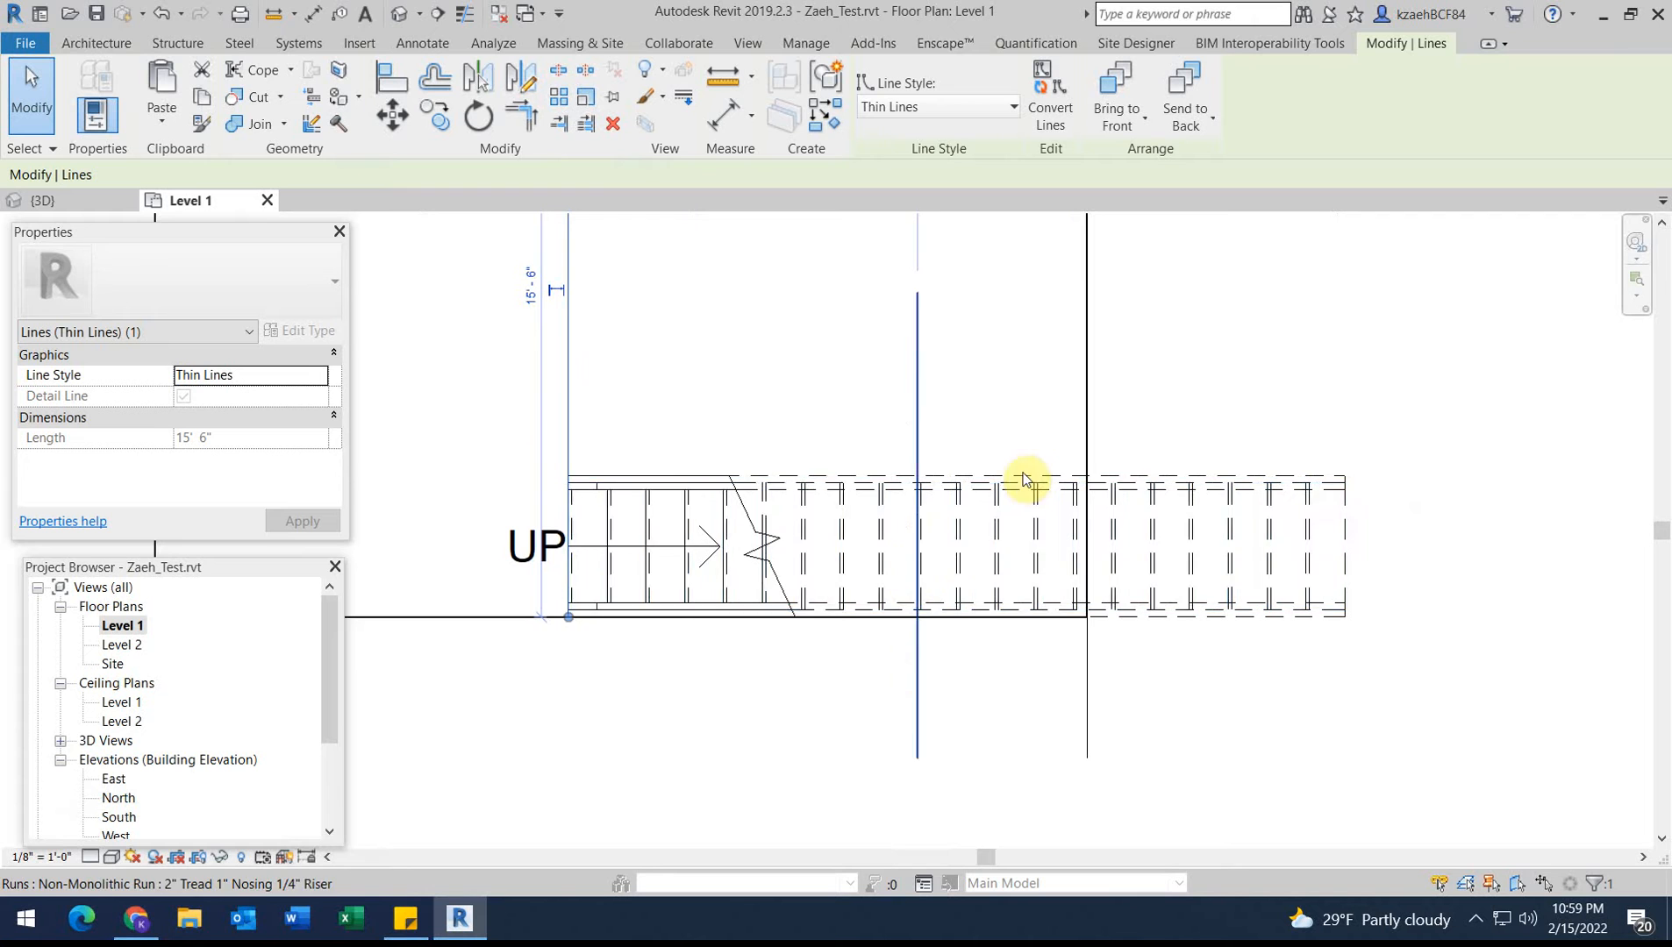
pyautogui.scroll(3, 601, 537)
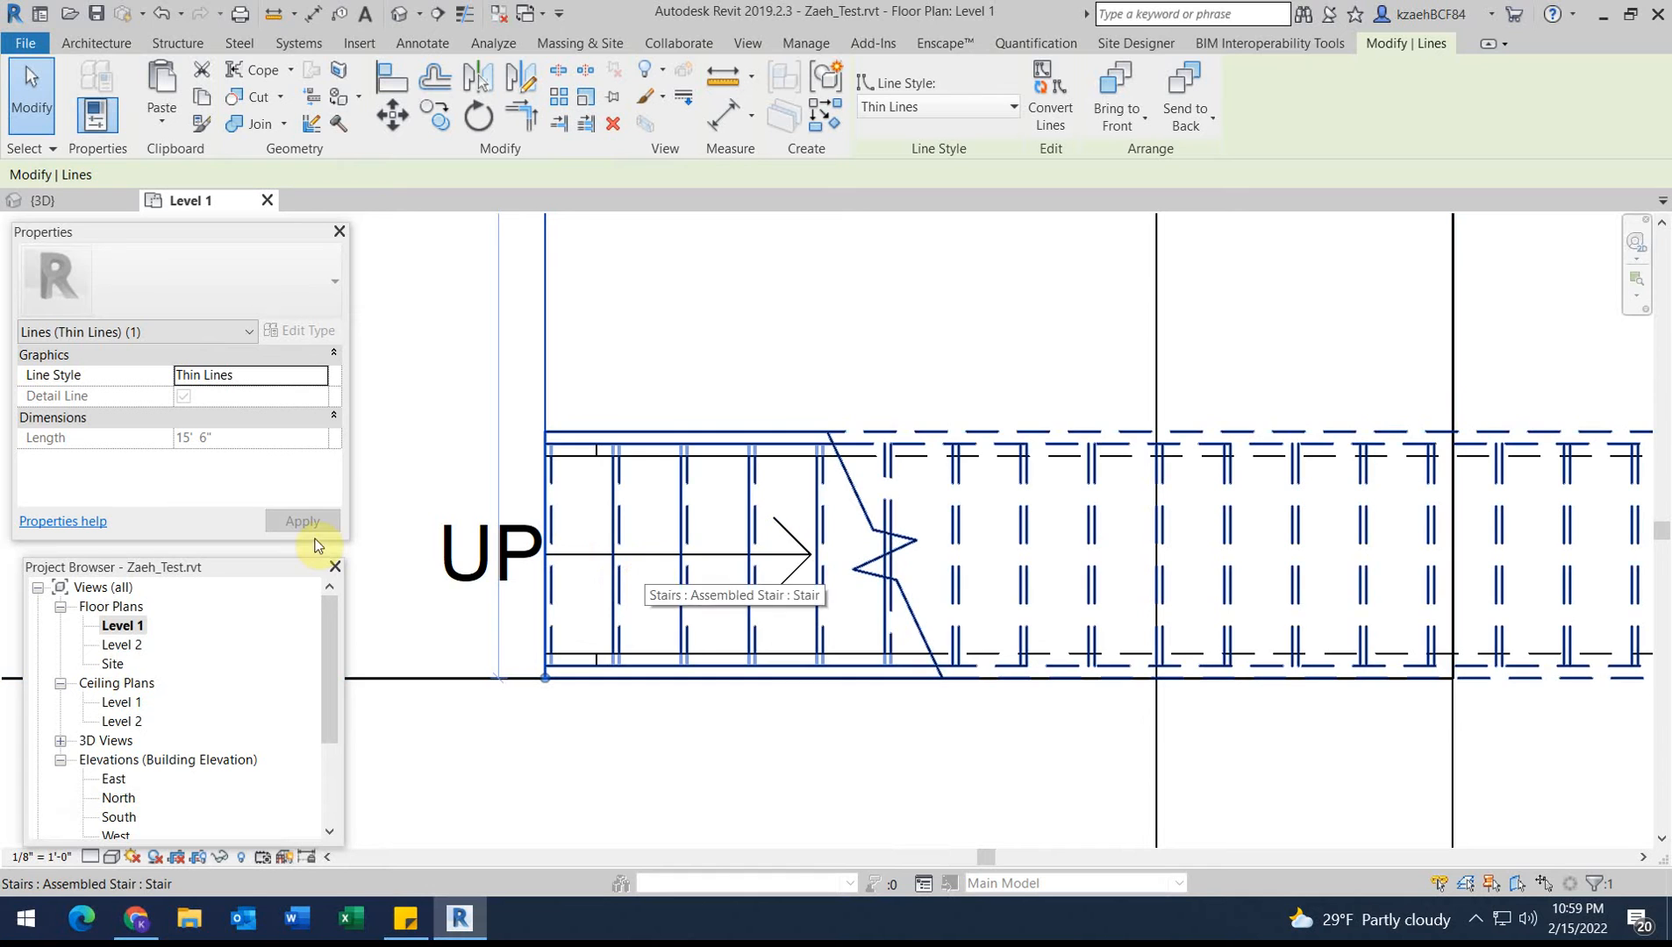
pyautogui.click(453, 44)
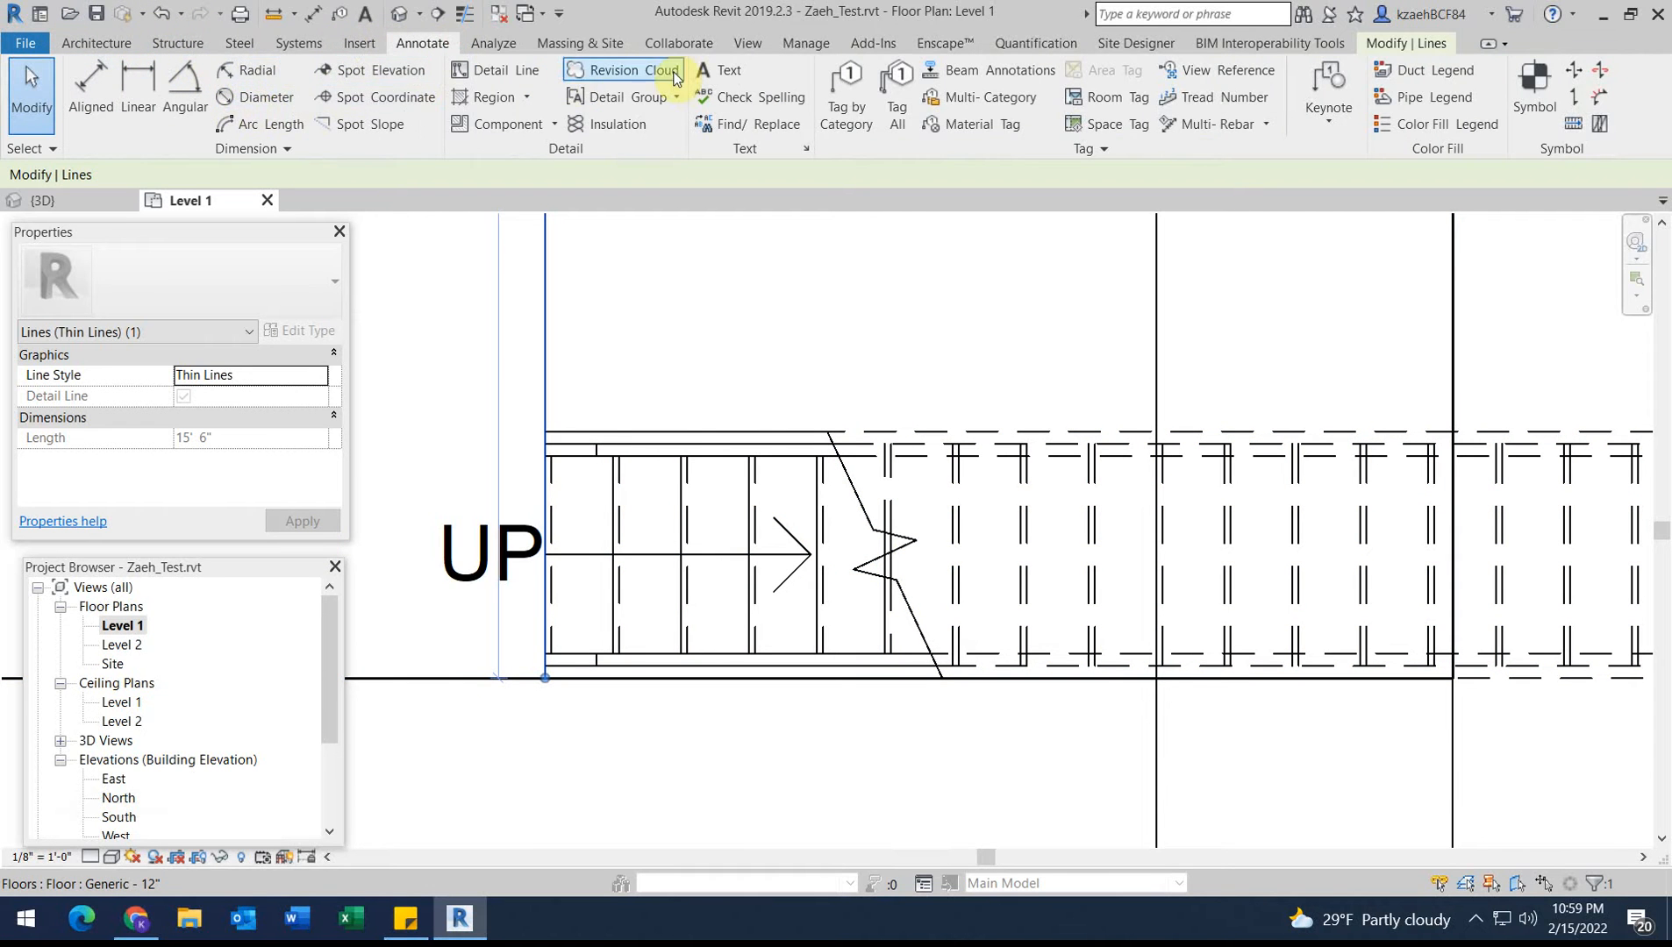
pyautogui.click(544, 555)
pyautogui.click(1158, 557)
pyautogui.press('Escape')
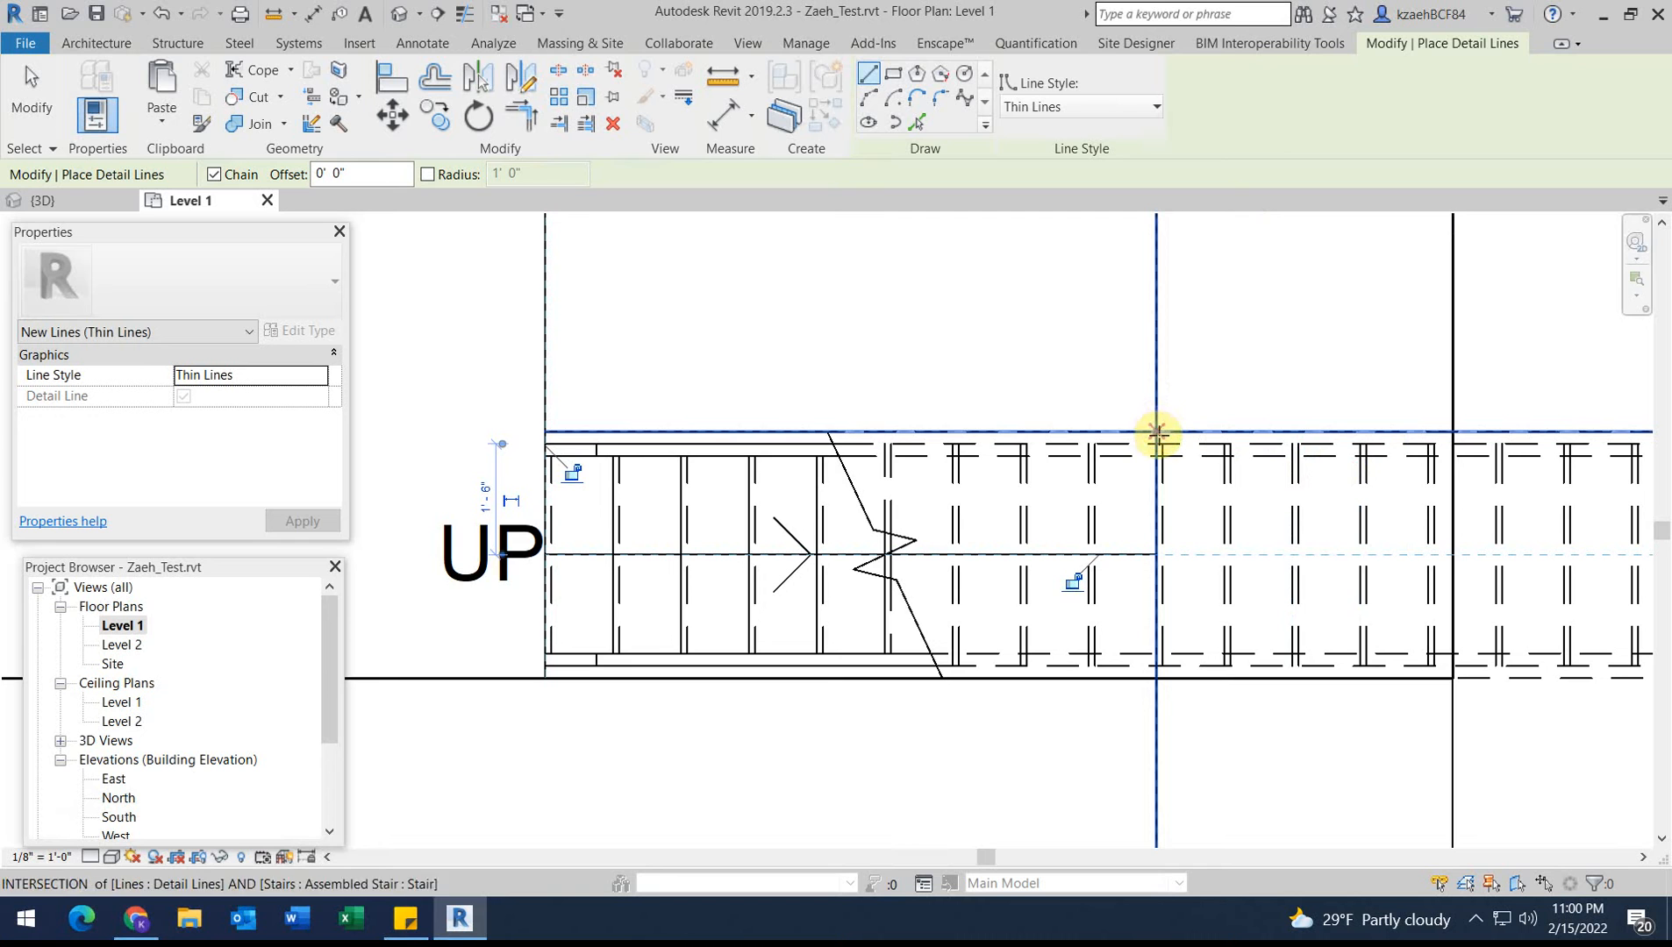
pyautogui.click(1334, 677)
pyautogui.press('Escape')
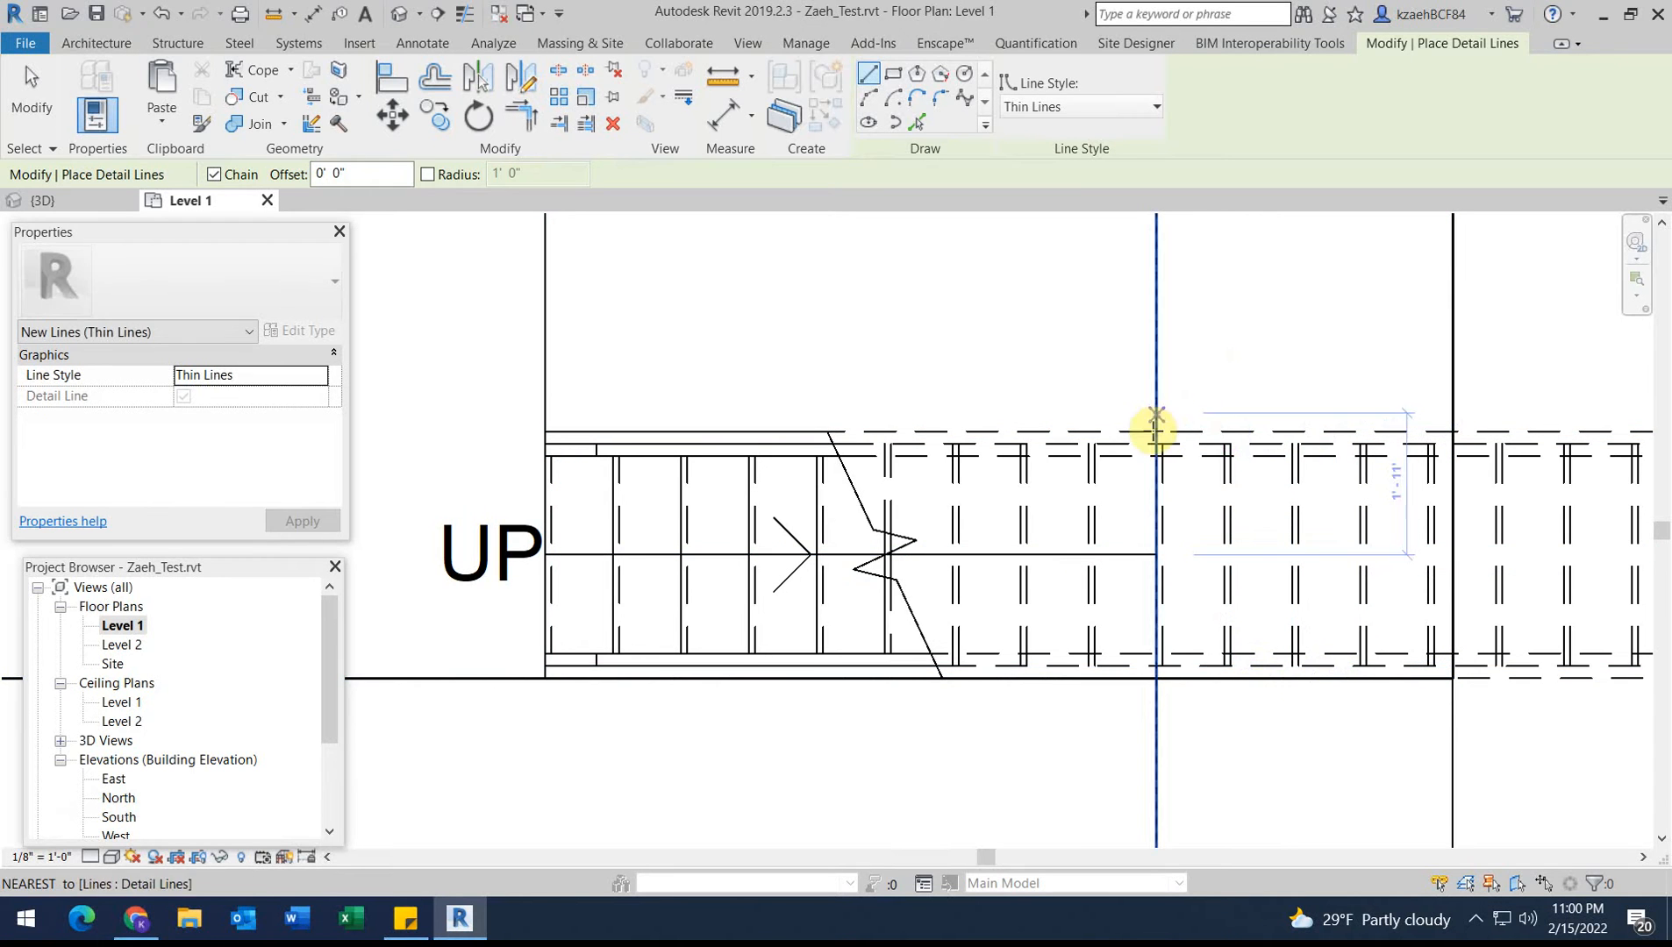
pyautogui.press('Escape')
pyautogui.scroll(-2, 649, 697)
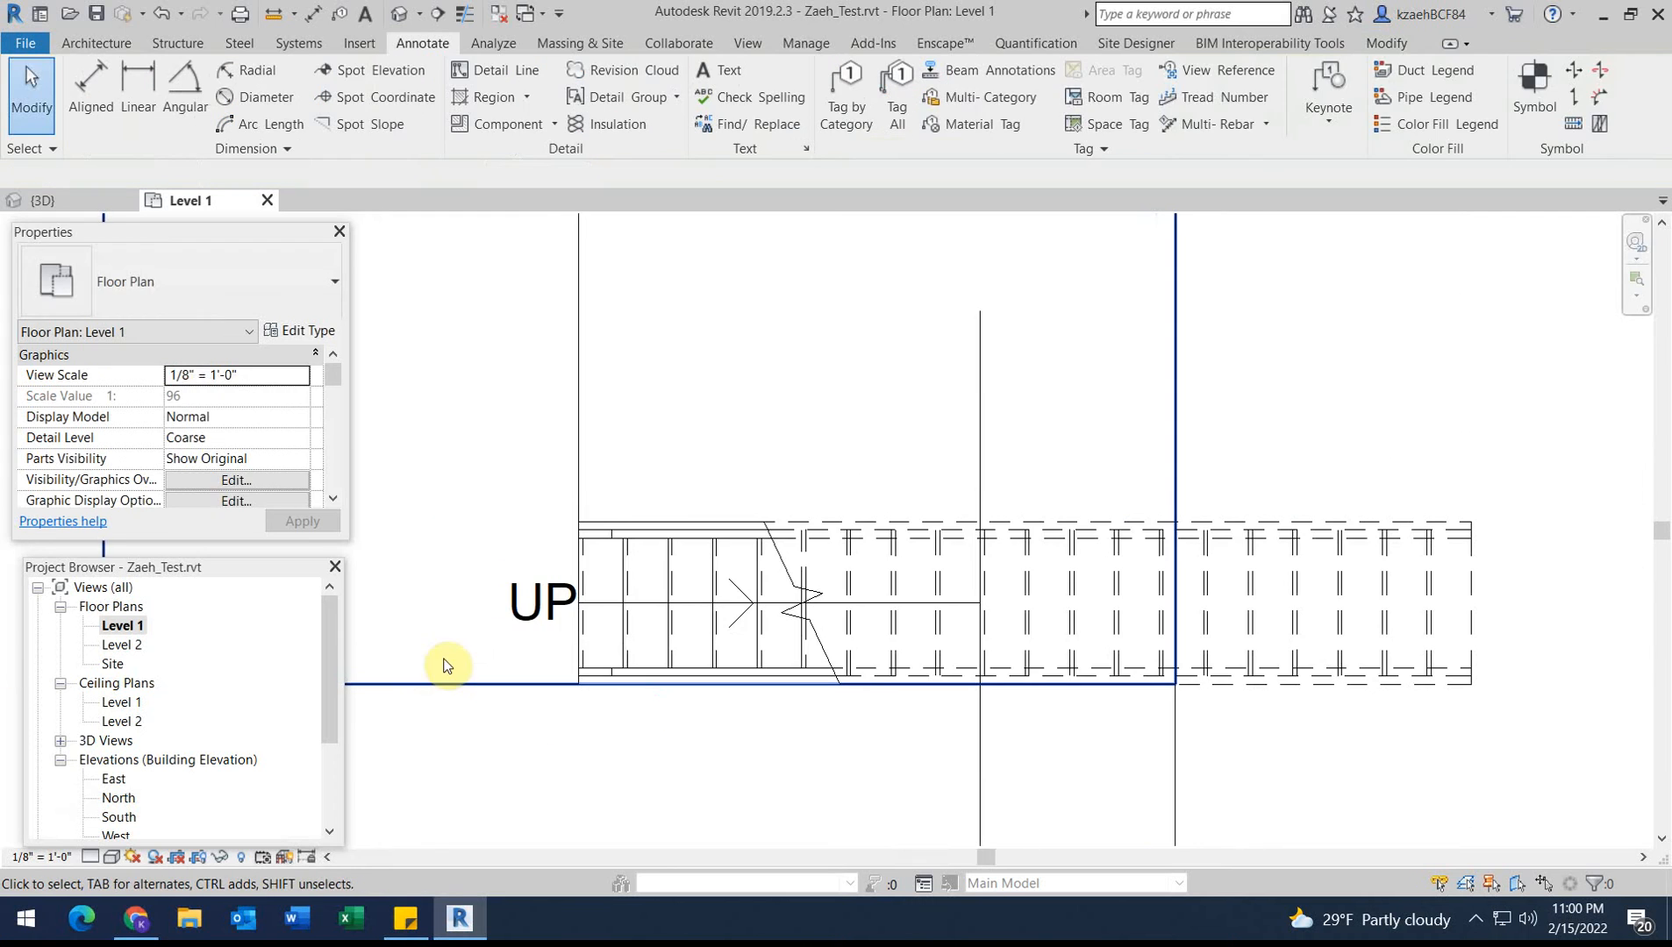
# Draw a horizontal Thin Lines detail line about 6'-11" long along the floor's lower edge, extending past its lower-right corner.
pyautogui.click(450, 684)
pyautogui.click(620, 761)
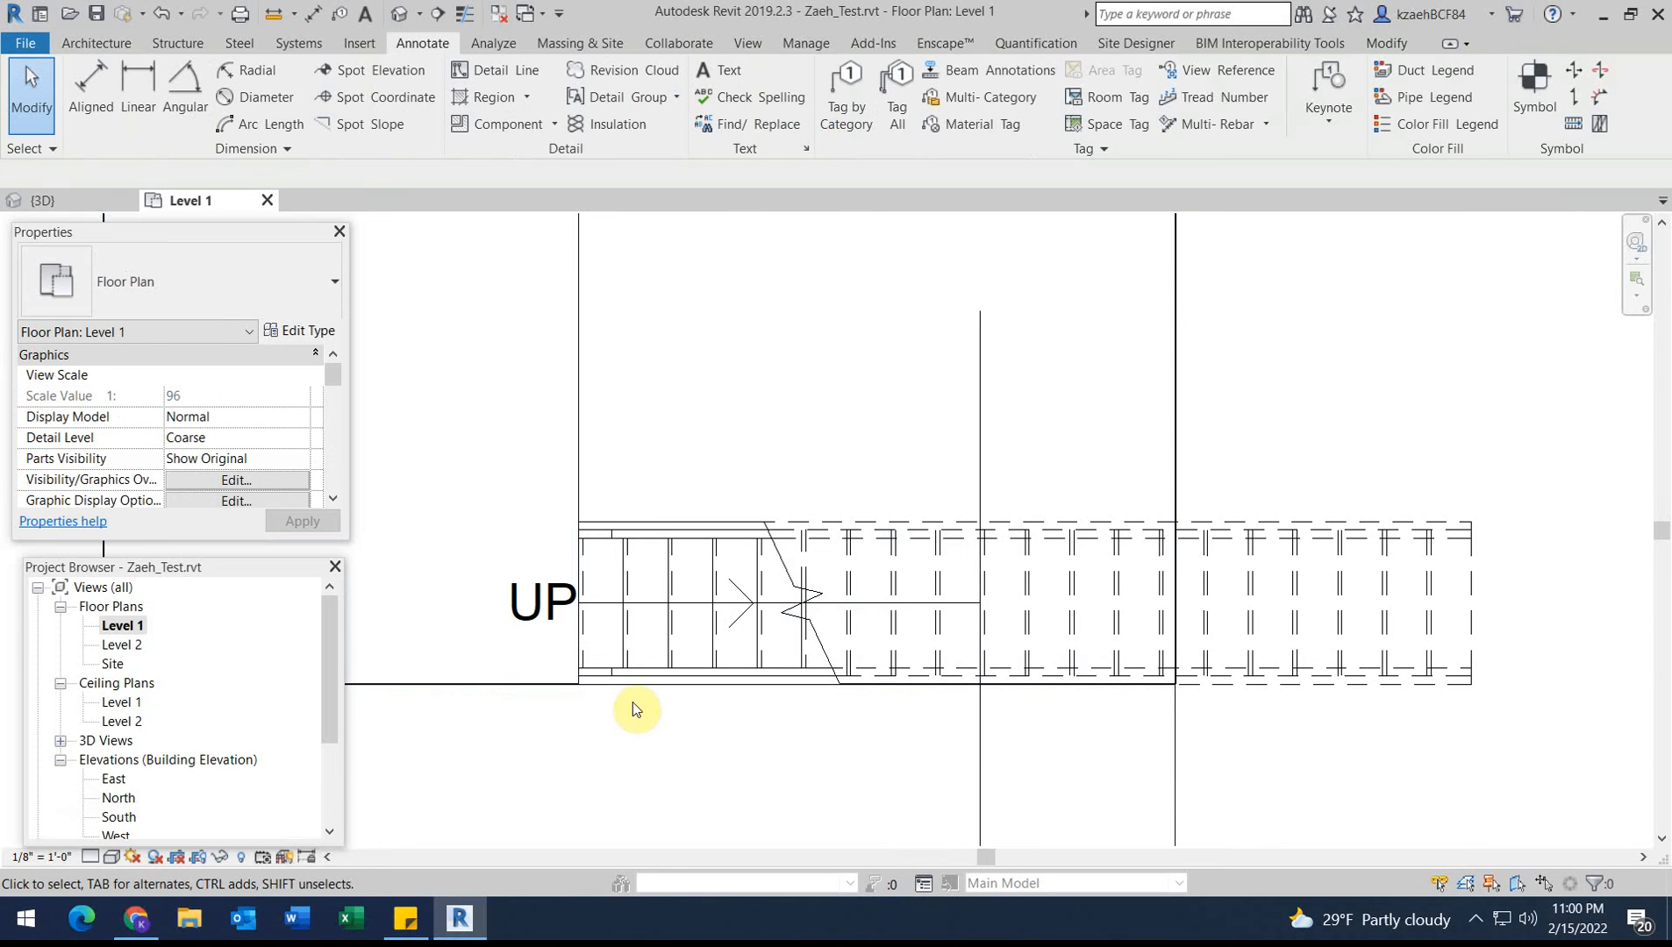
pyautogui.press('d')
pyautogui.press('l')
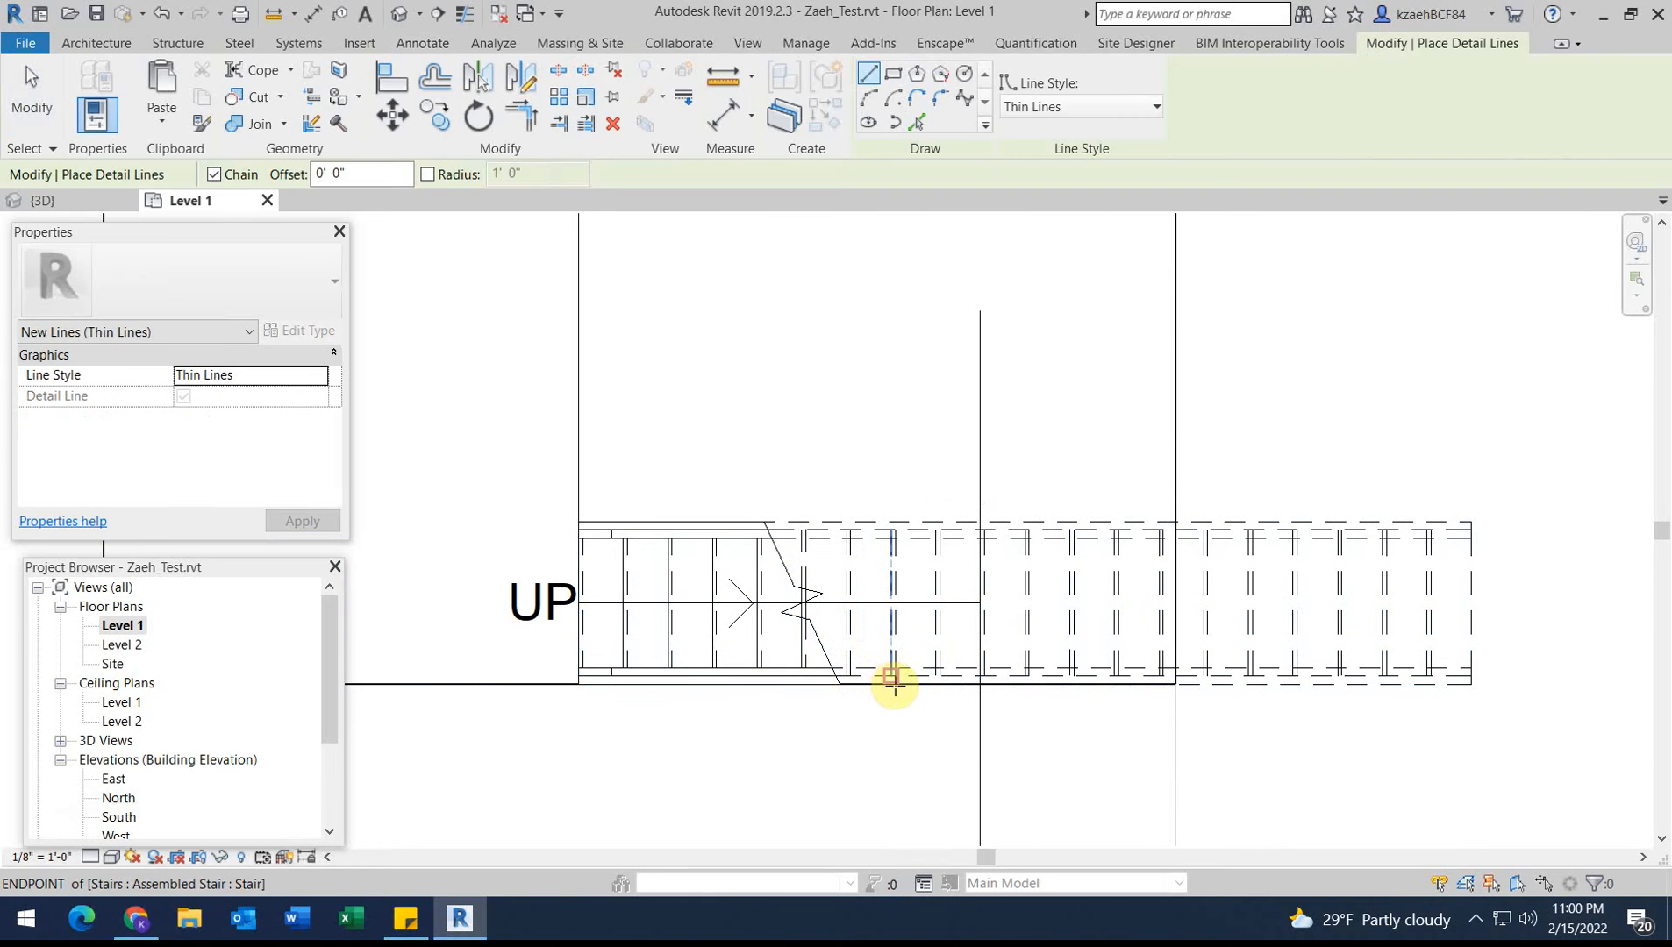
pyautogui.click(897, 687)
pyautogui.click(1233, 686)
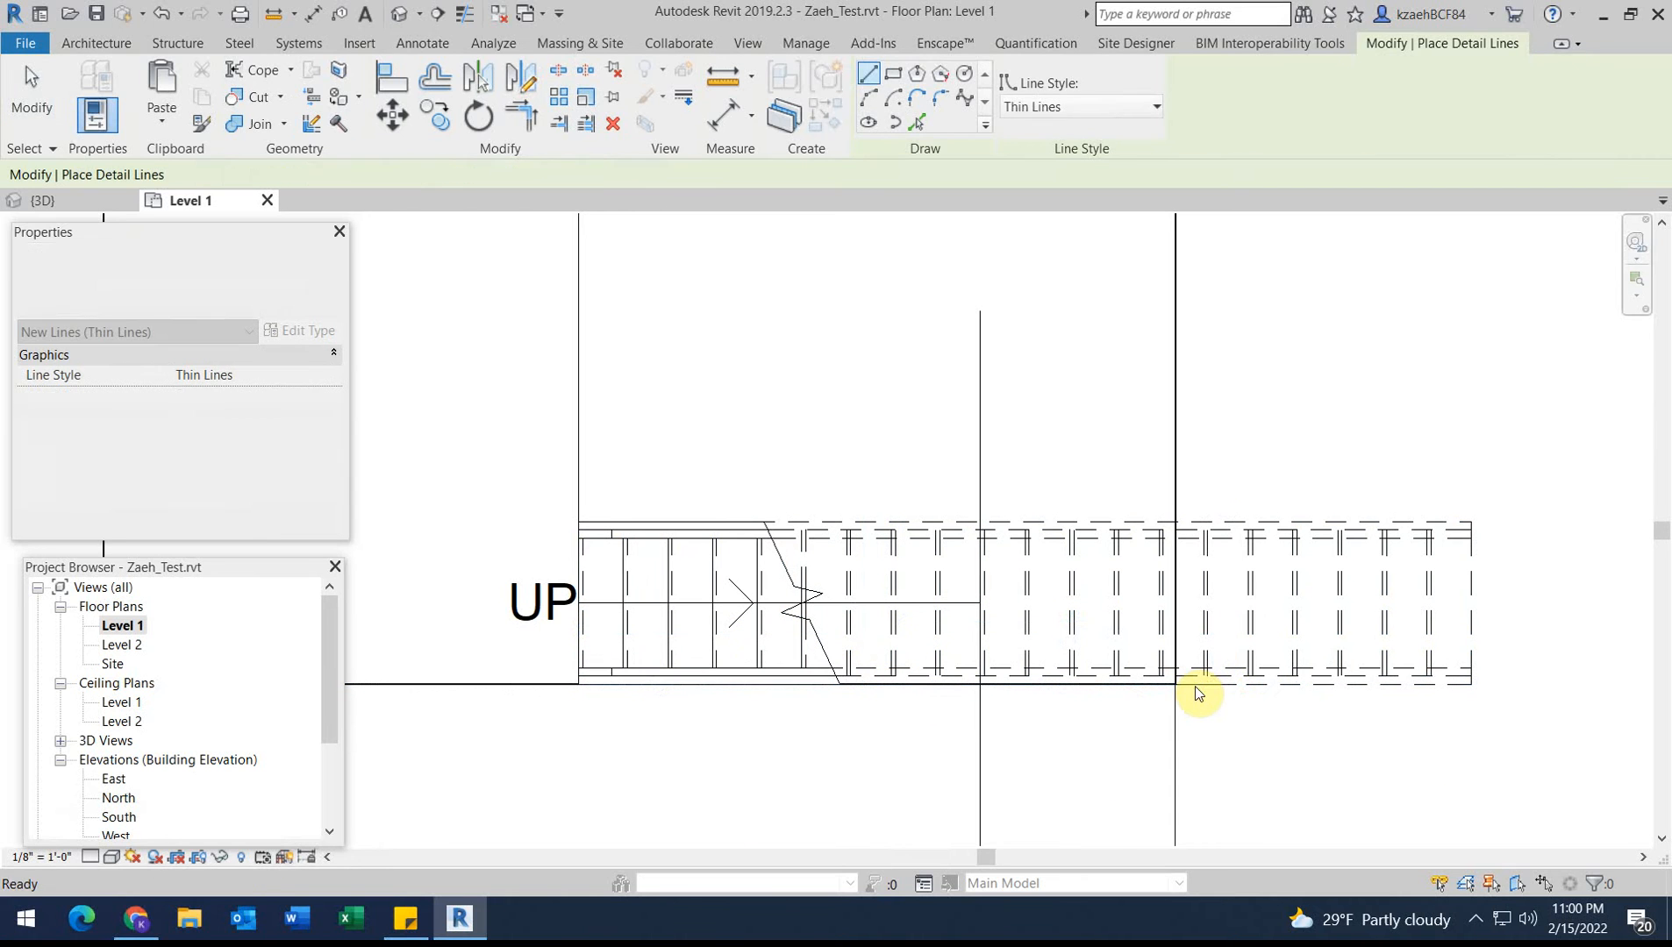
pyautogui.press('Escape')
pyautogui.press('Escape')
# Copy the horizontal detail line on the floor's lower edge 4'-0" upward.
pyautogui.click(1194, 685)
pyautogui.press('c')
pyautogui.press('o')
pyautogui.click(1194, 686)
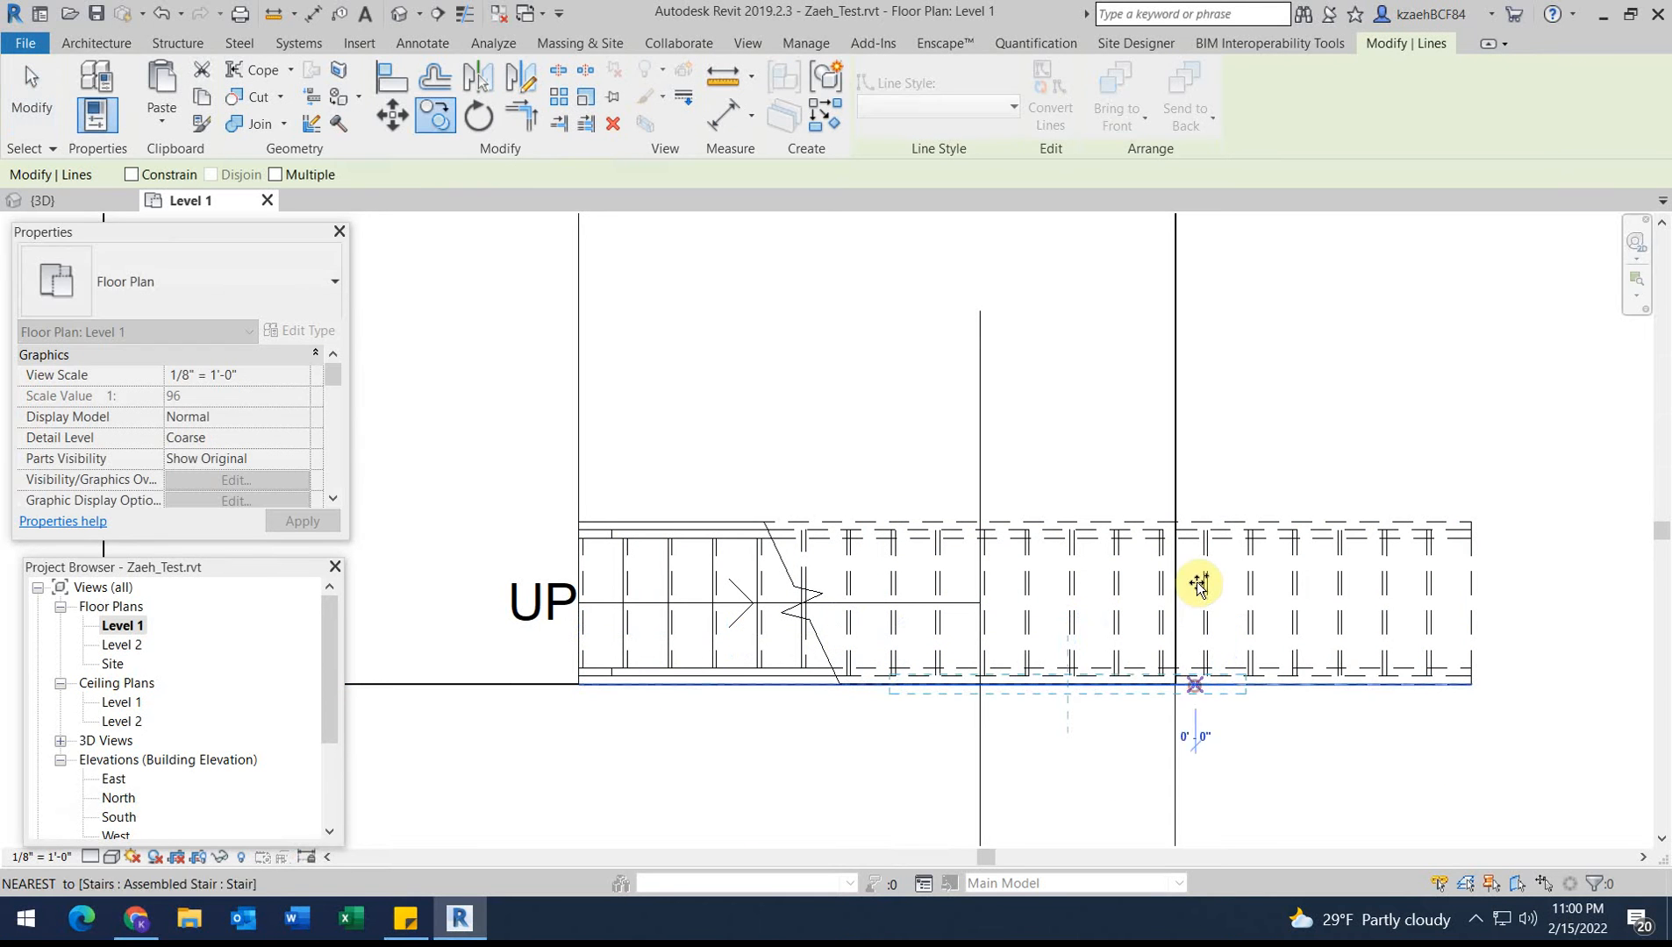
pyautogui.write('4')
pyautogui.press('Return')
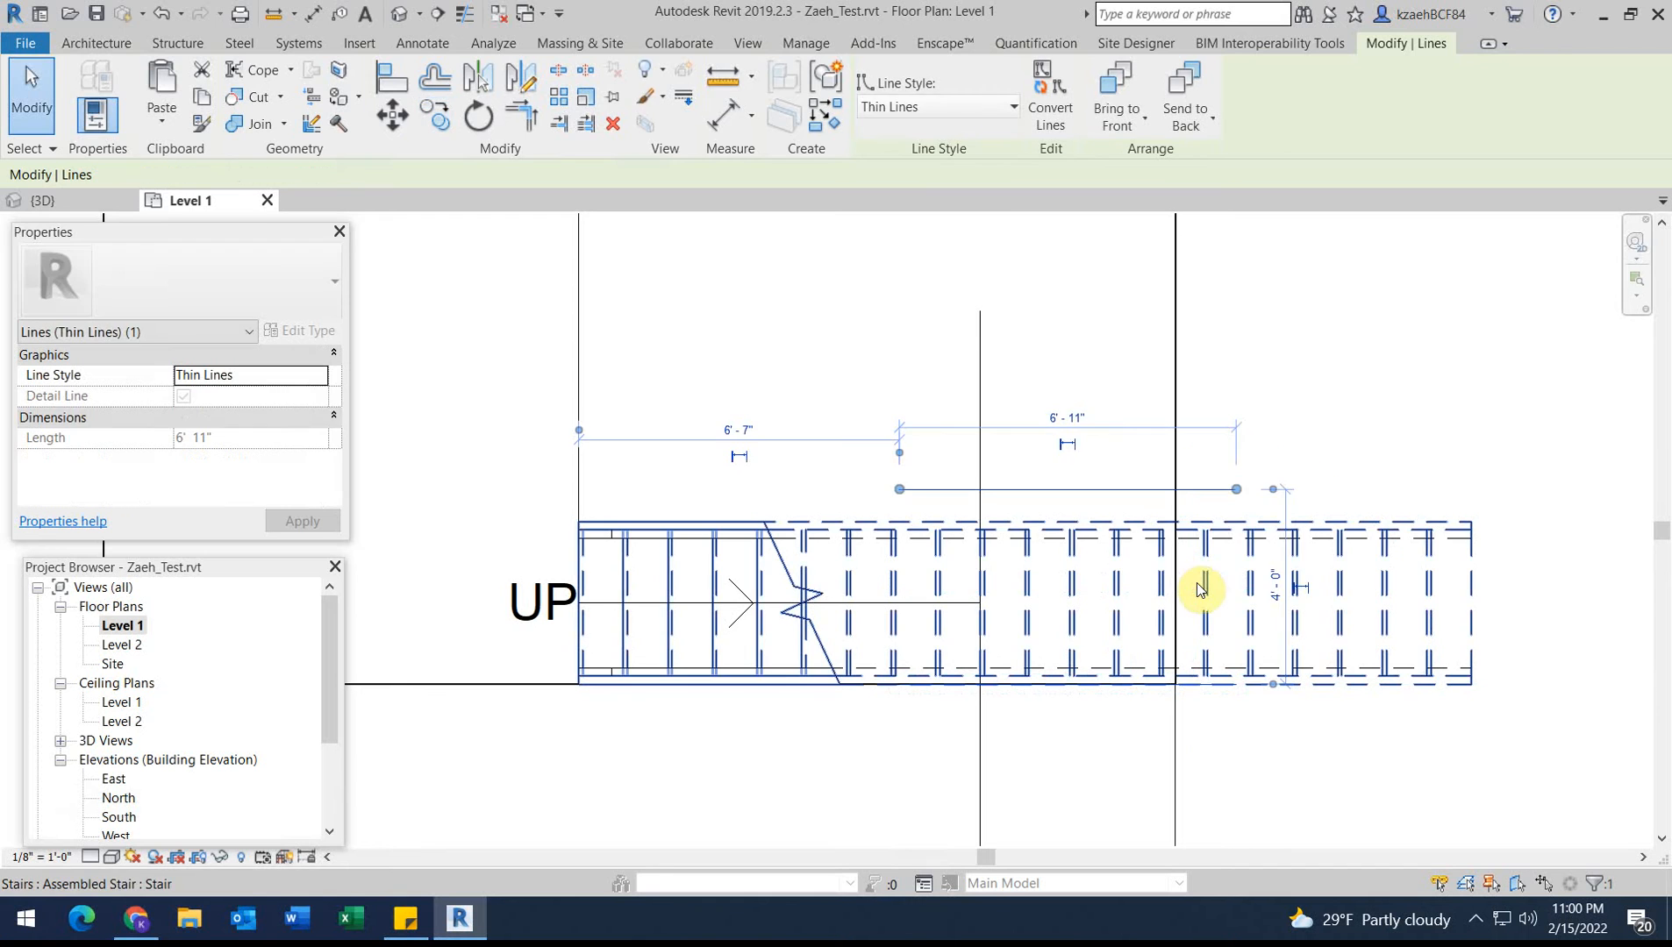
pyautogui.press('Escape')
# Draw a detail line over the copied horizontal line, spanning from the inner vertical reference line to the floor's right edge.
pyautogui.scroll(2, 1081, 493)
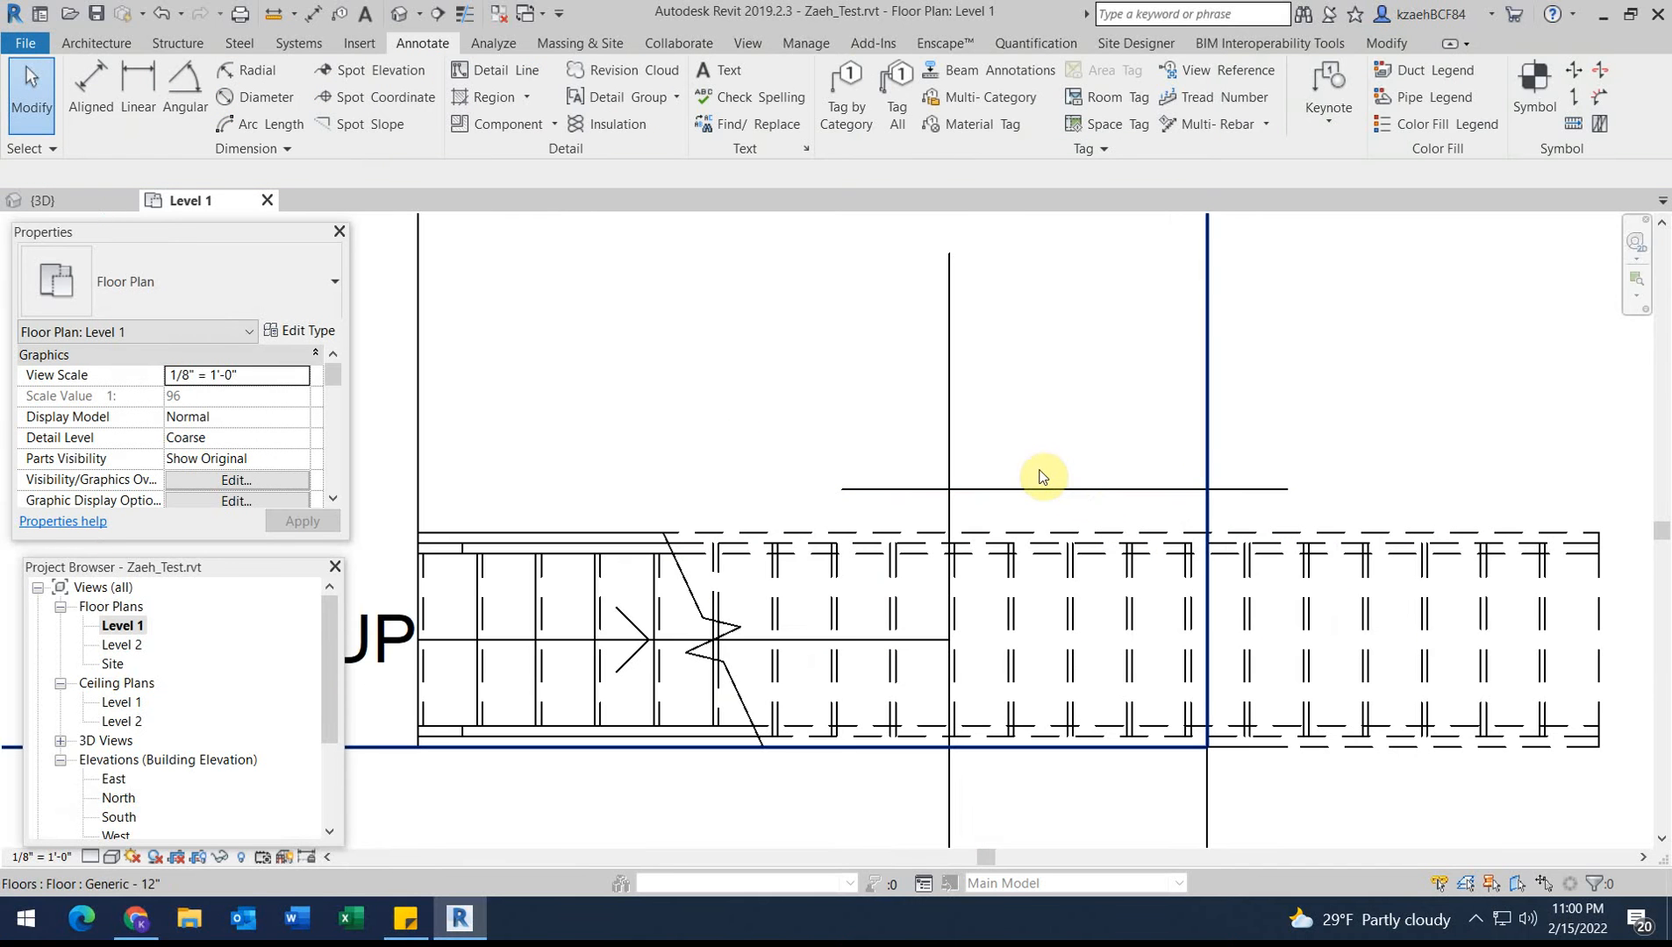
pyautogui.press('d')
pyautogui.press('l')
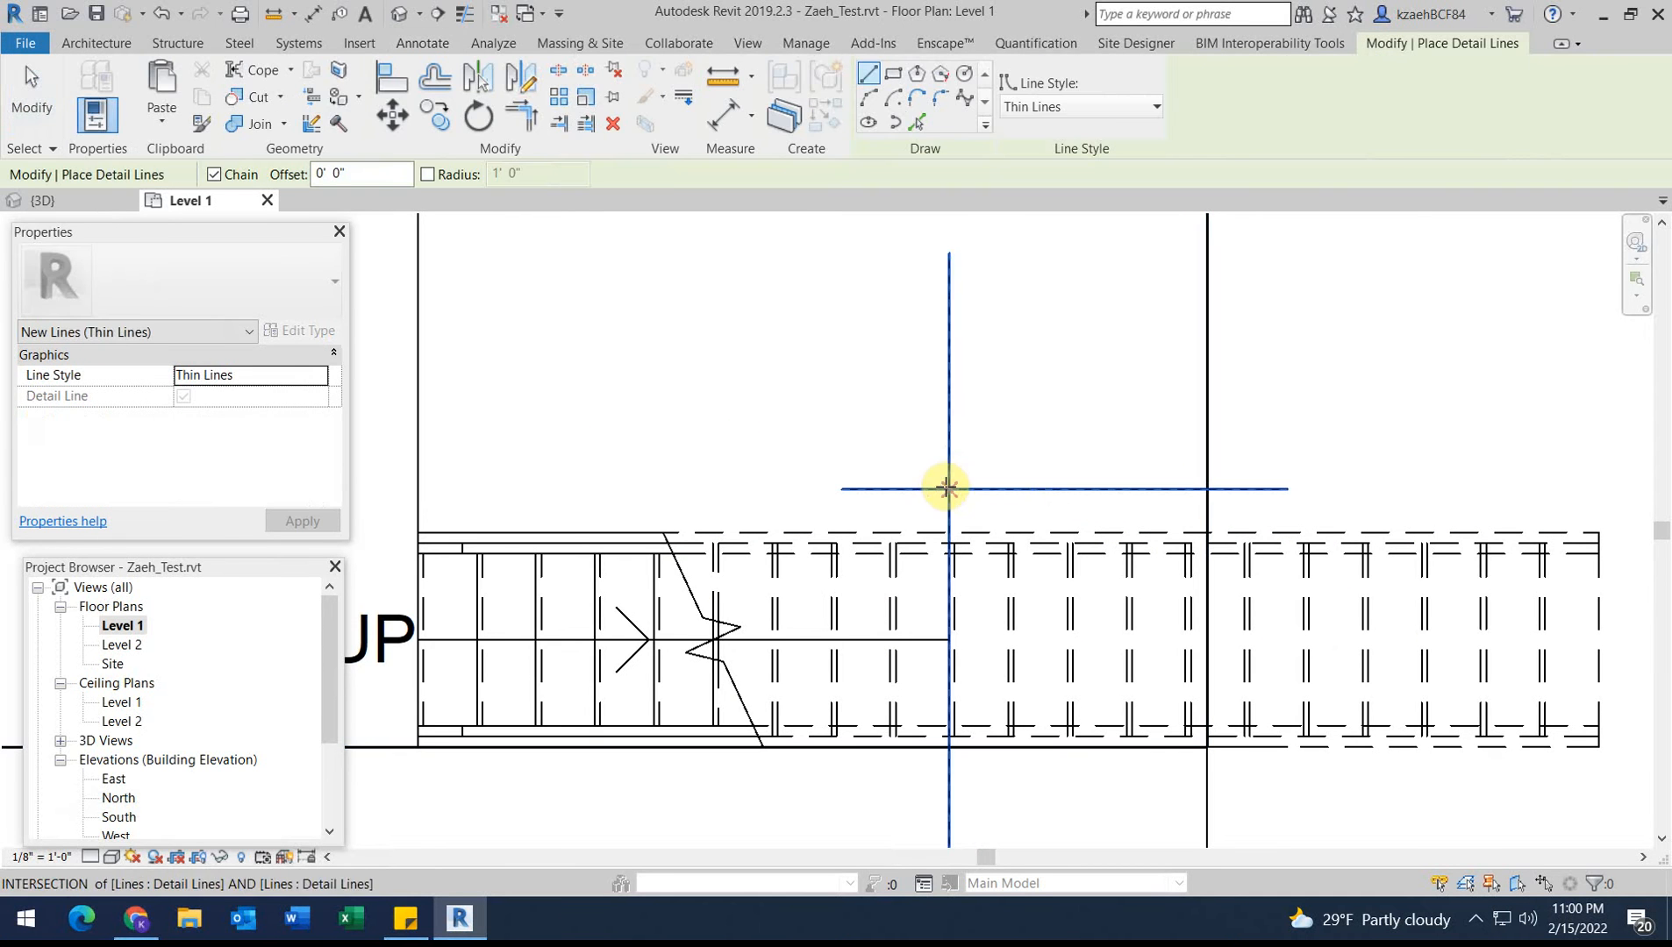
pyautogui.click(949, 488)
pyautogui.click(1207, 489)
pyautogui.press('Escape')
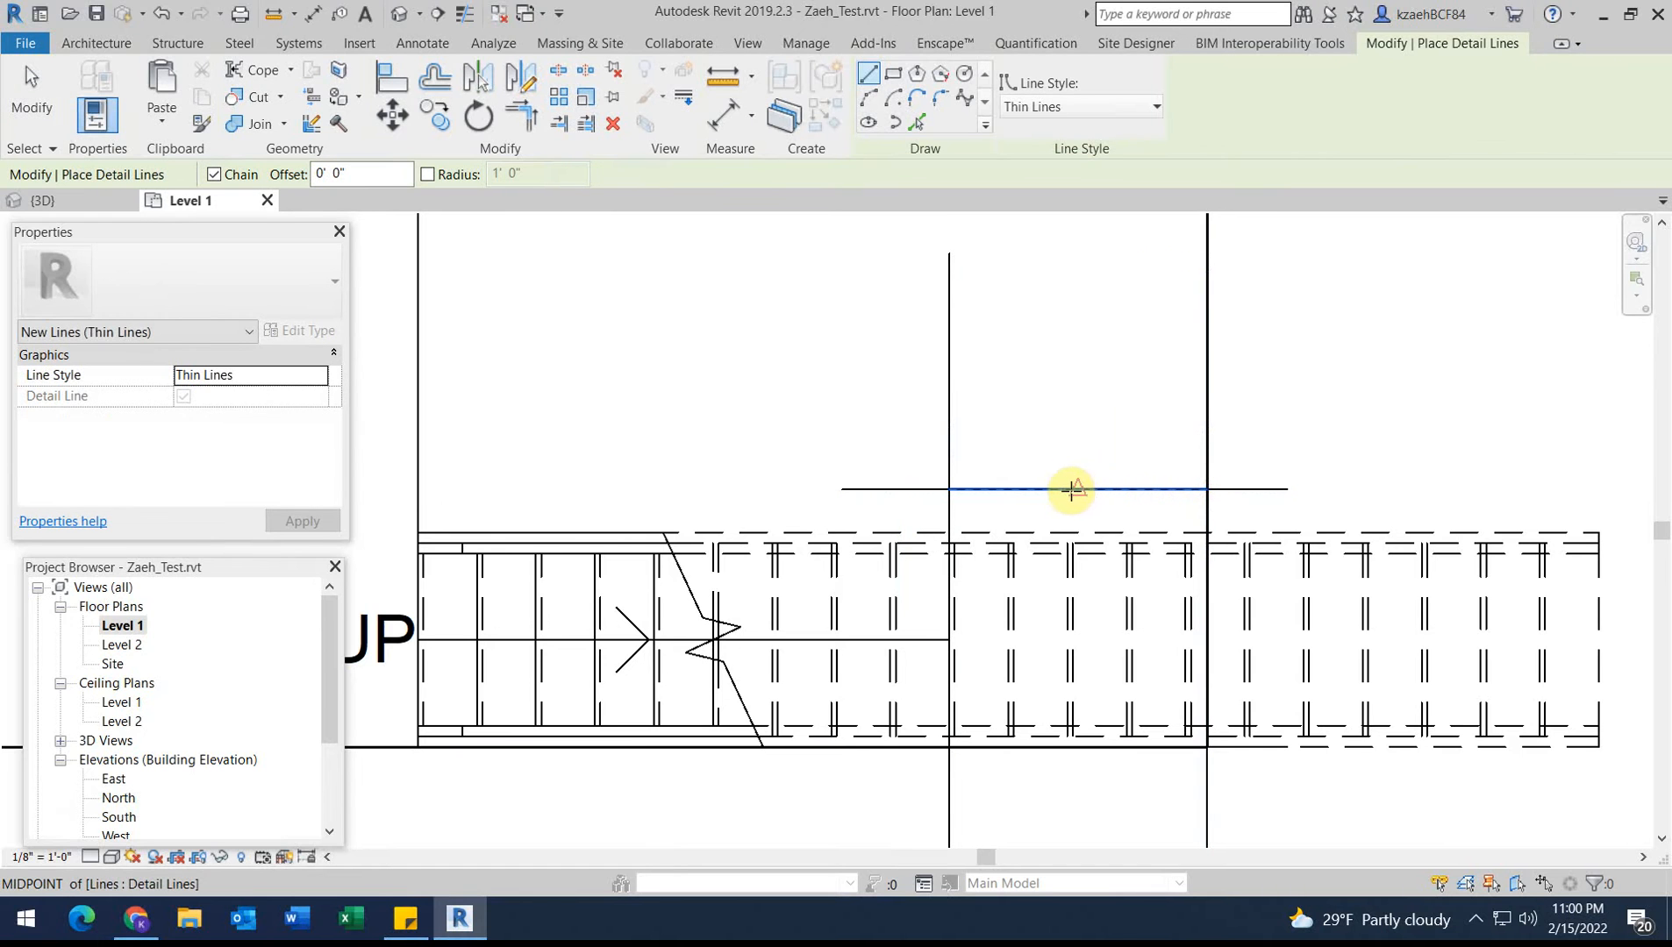
# Draw a vertical detail line upward from the midpoint of the short horizontal line to mark the second run's centre.
pyautogui.click(1075, 489)
pyautogui.scroll(-2, 1073, 388)
pyautogui.moveTo(1074, 384); pyautogui.dragTo(1100, 671, button='middle')
pyautogui.click(1073, 490)
pyautogui.moveTo(1109, 571); pyautogui.dragTo(1128, 353, button='middle')
pyautogui.press('Escape')
pyautogui.press('Escape')
pyautogui.scroll(-2, 1034, 578)
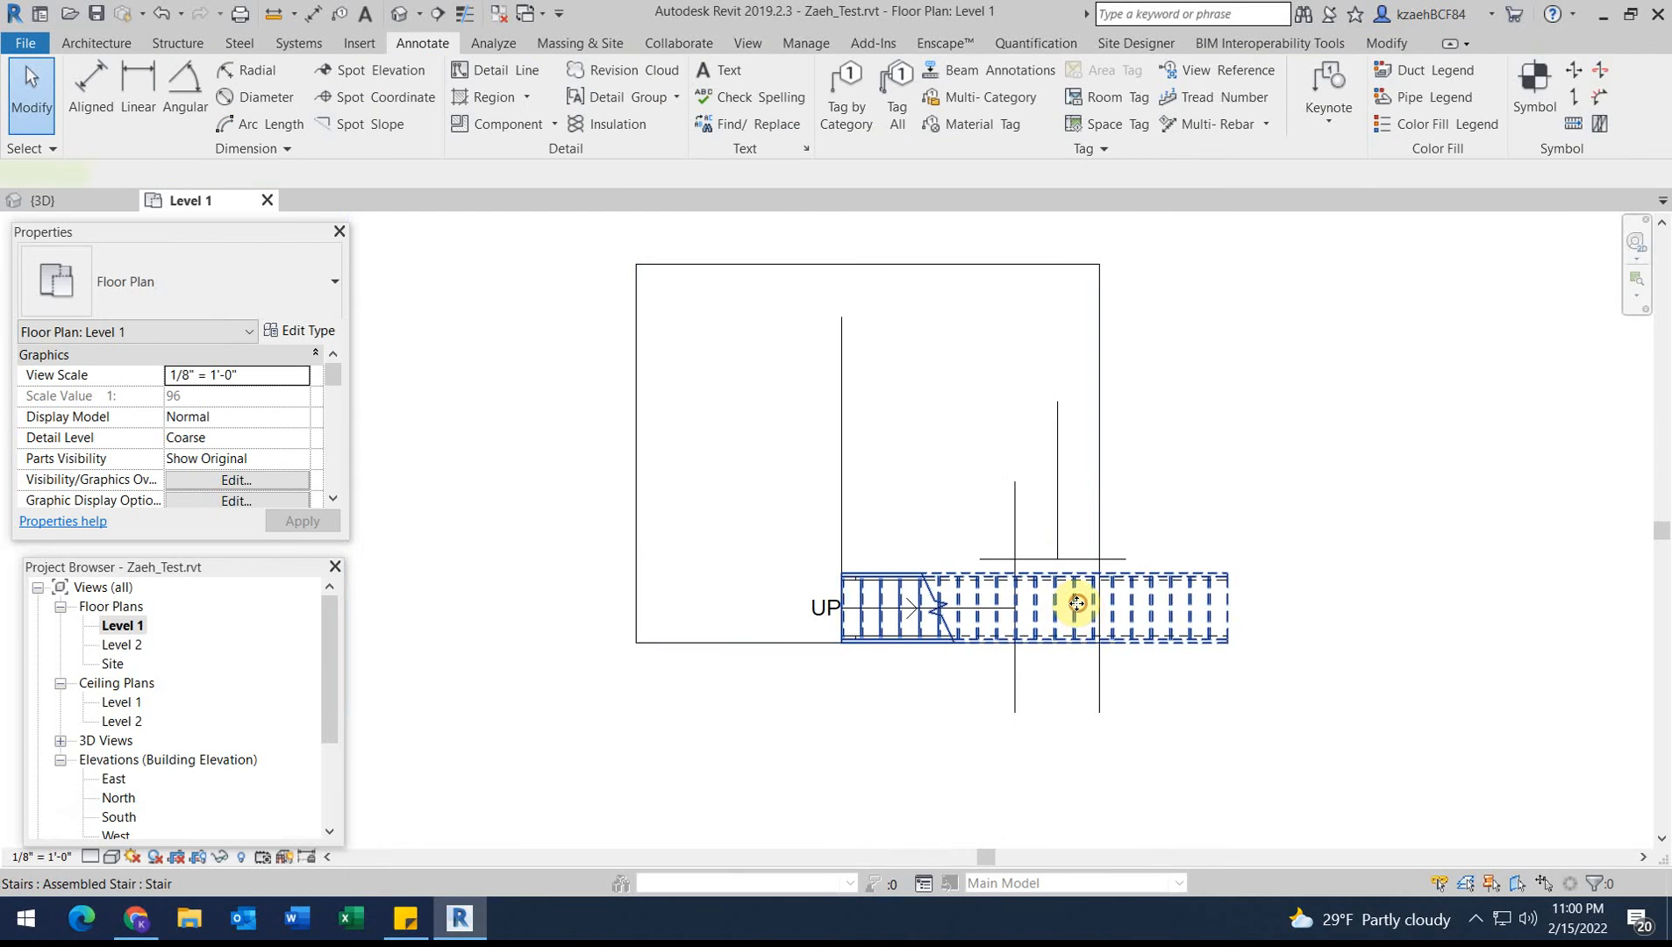
# Replace the straight stair with a new one, drawing its first 10-riser run along the horizontal centre line to the inner vertical reference.
pyautogui.click(1082, 604)
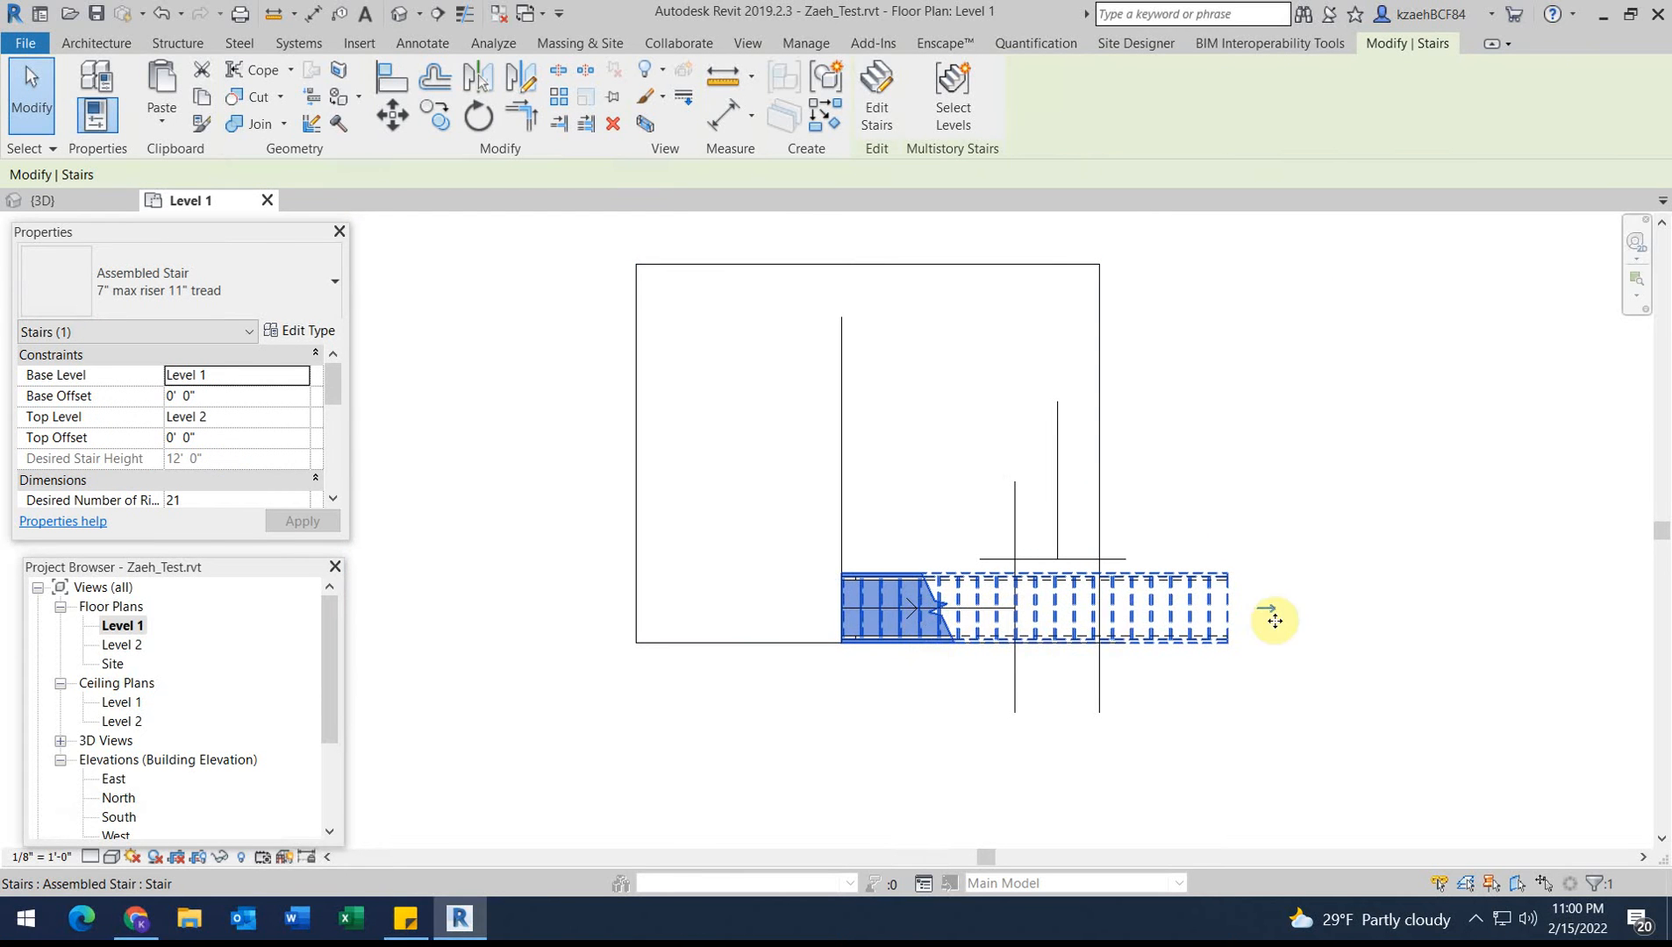
pyautogui.press('Delete')
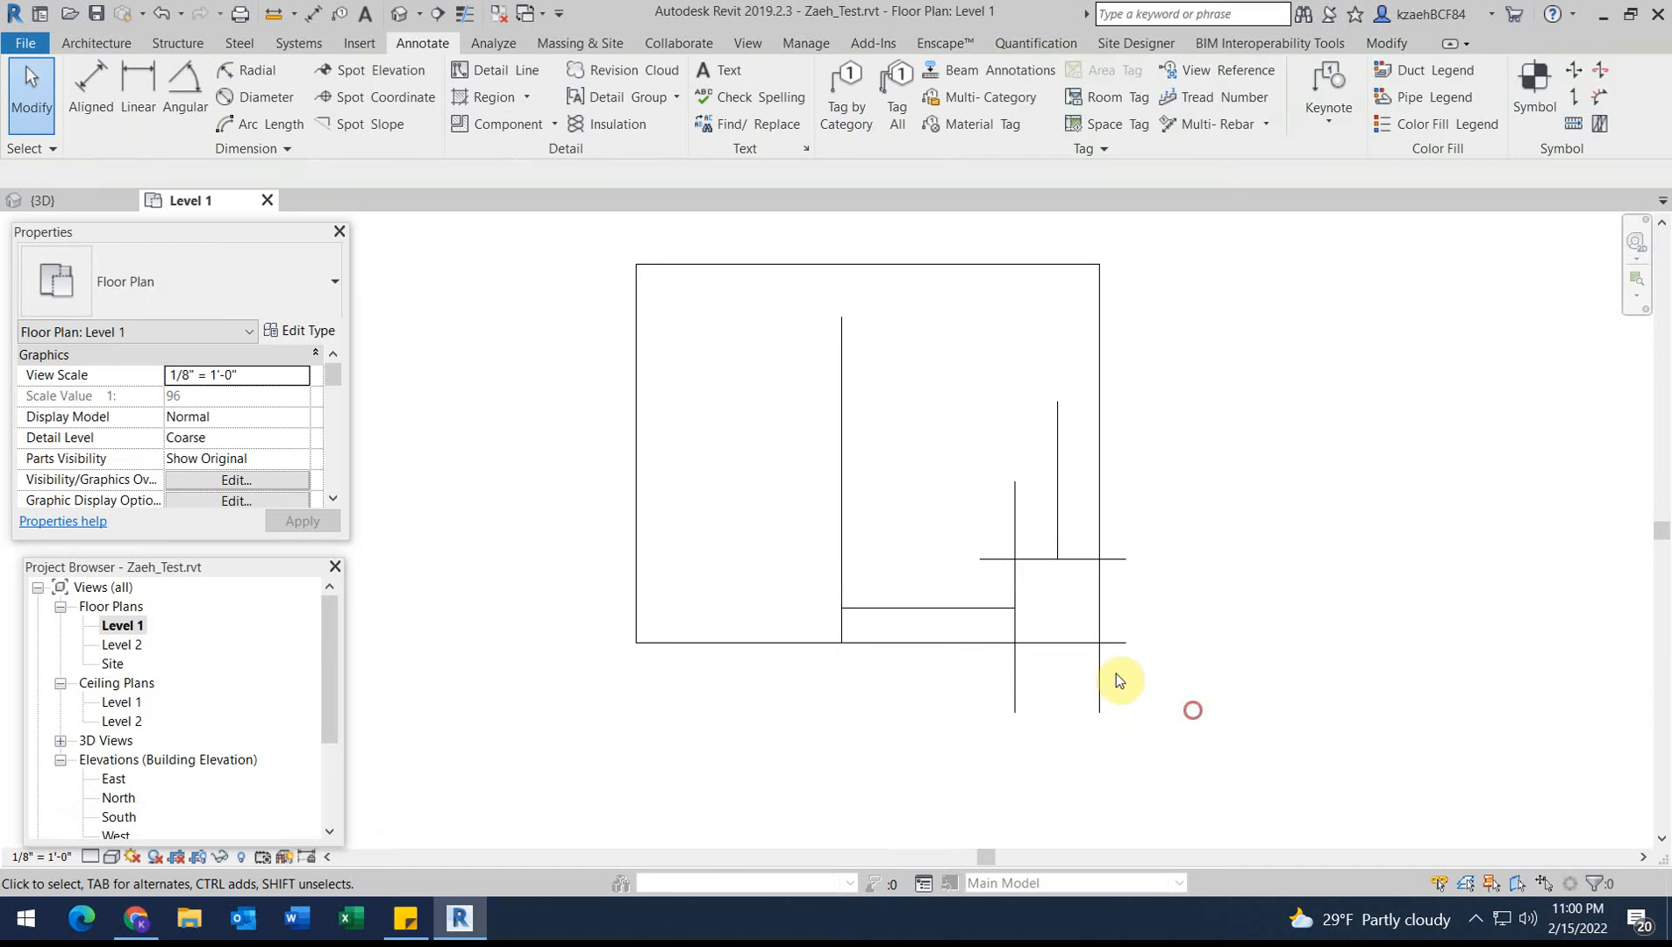
pyautogui.scroll(2, 992, 606)
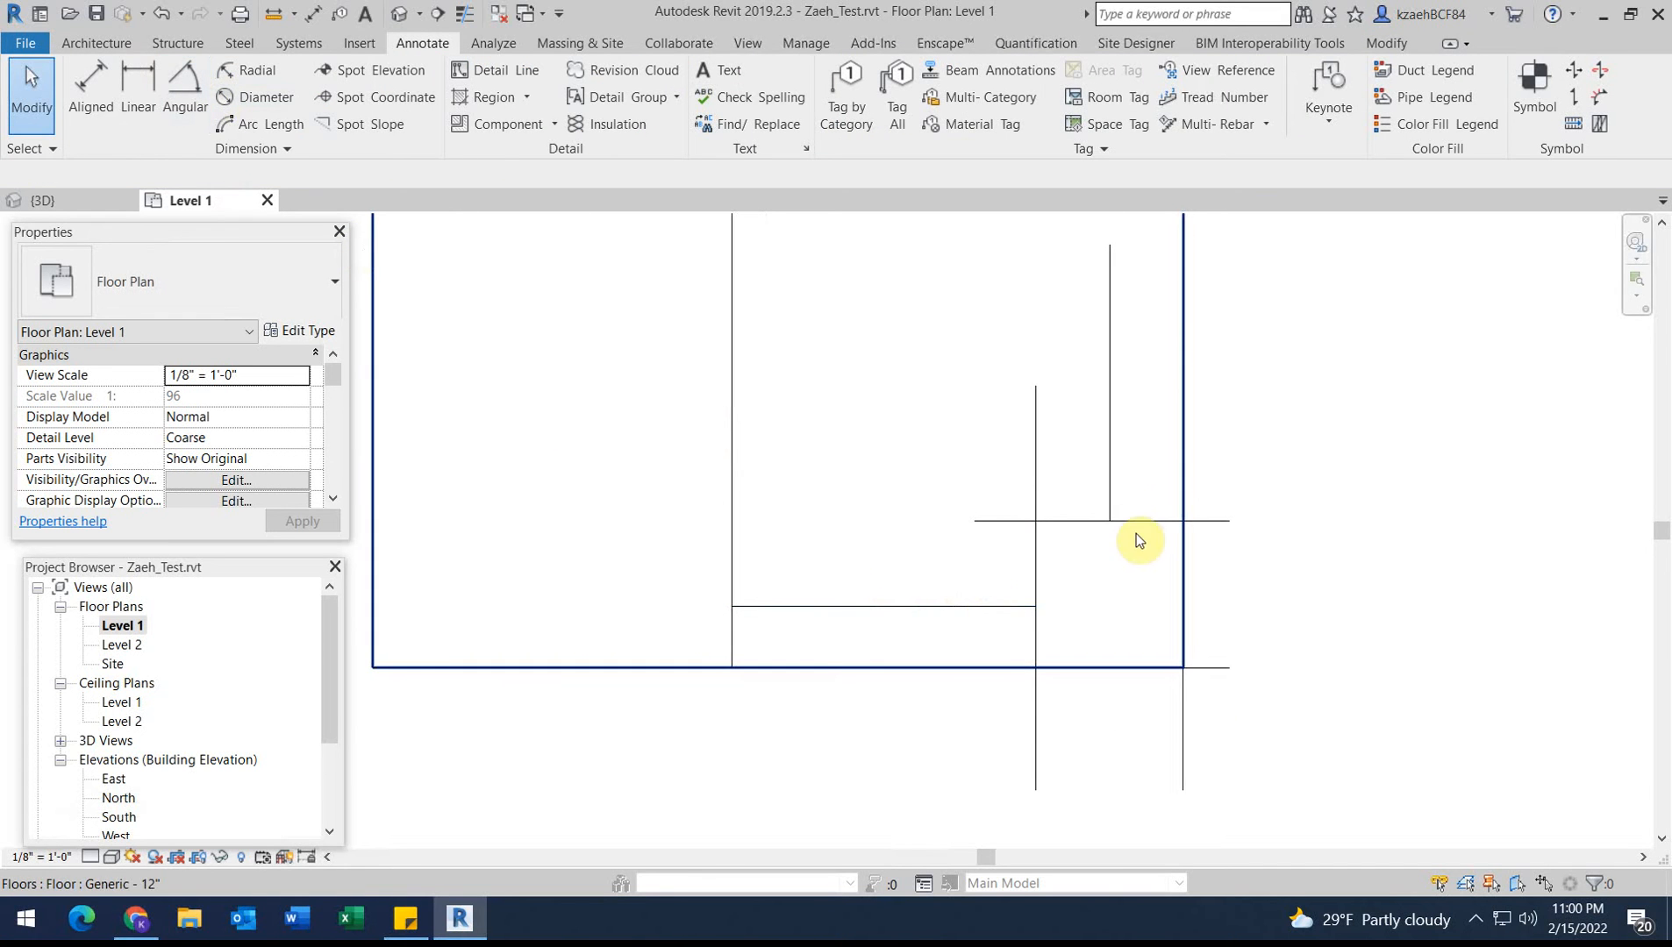
pyautogui.click(85, 45)
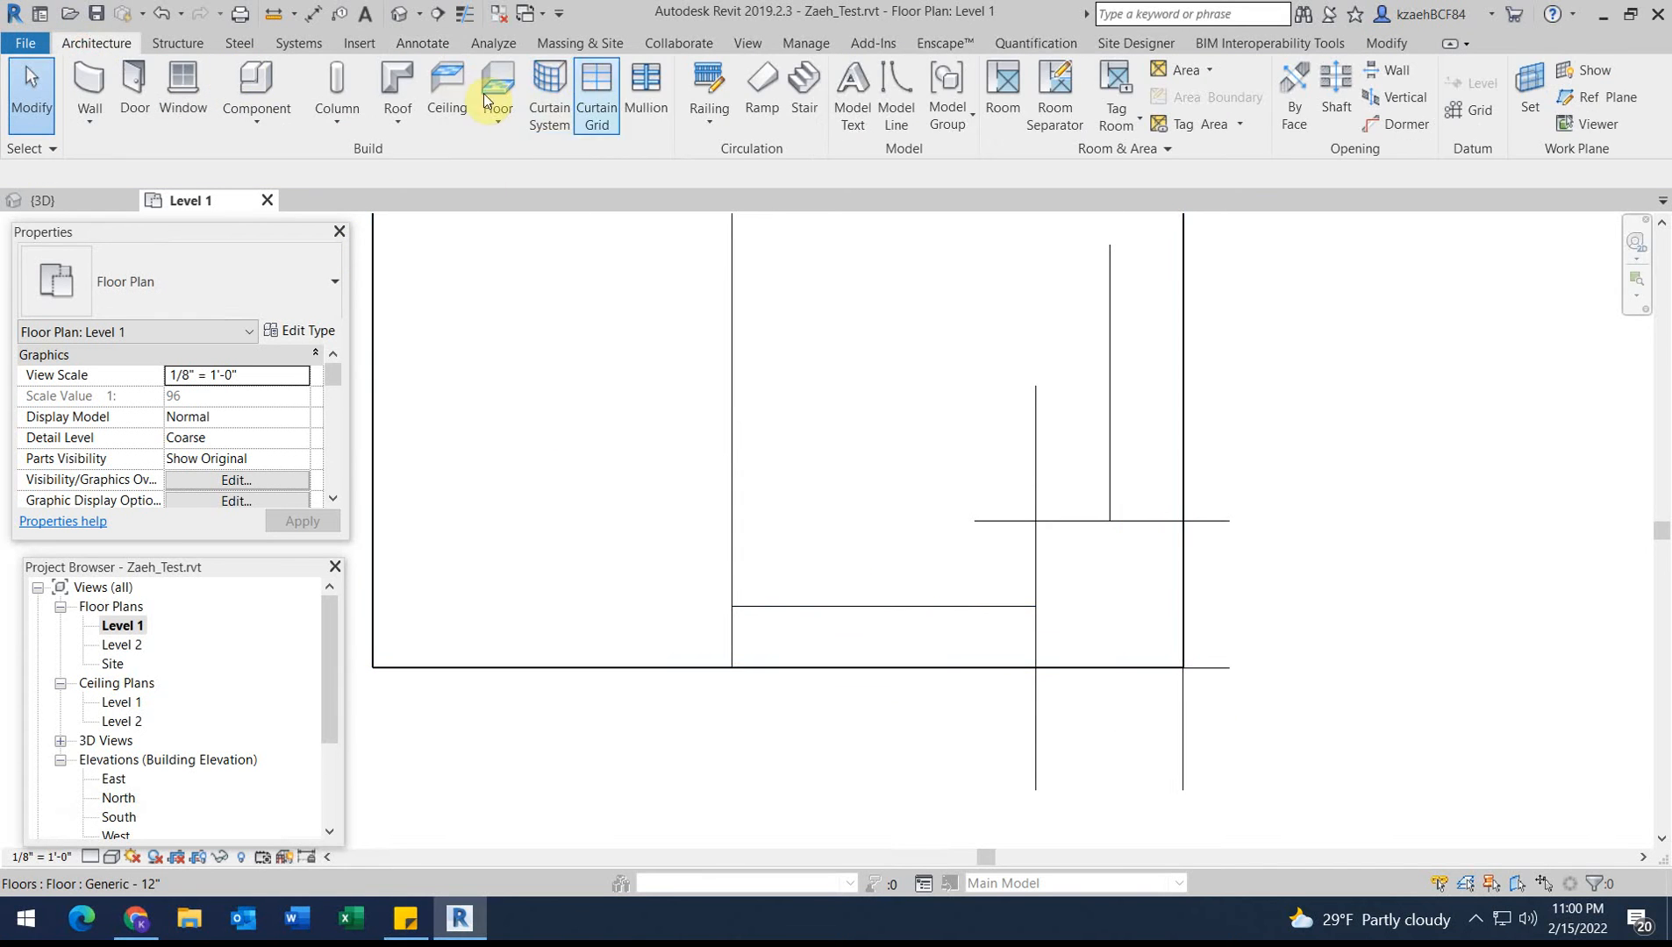
pyautogui.click(800, 92)
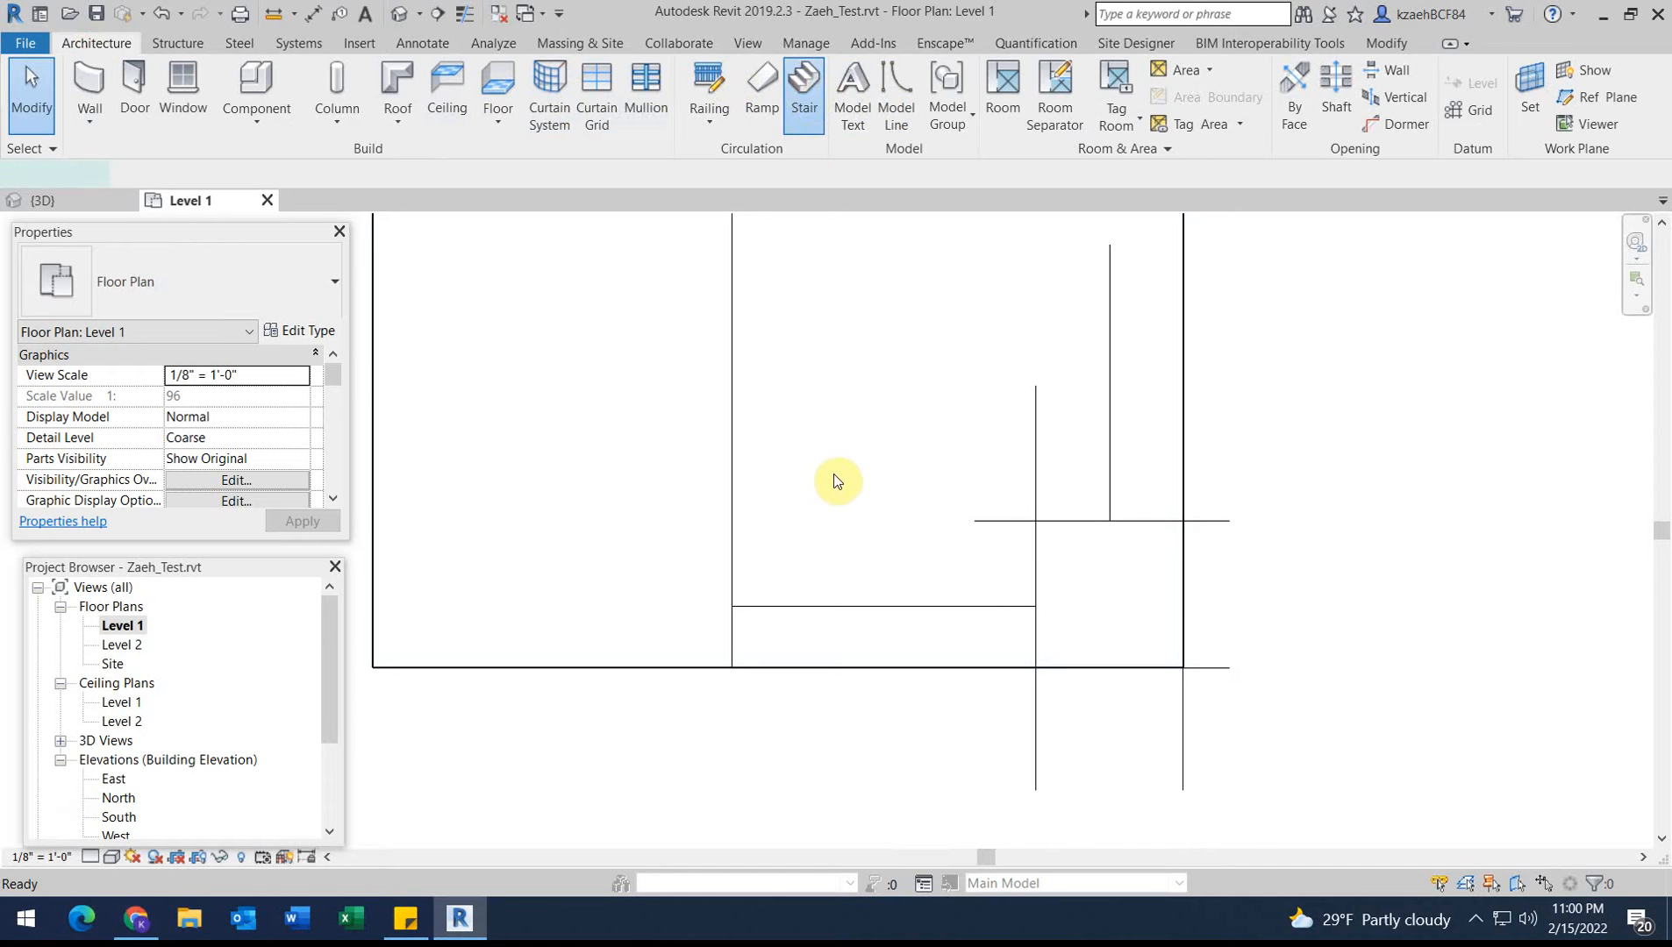
pyautogui.click(729, 605)
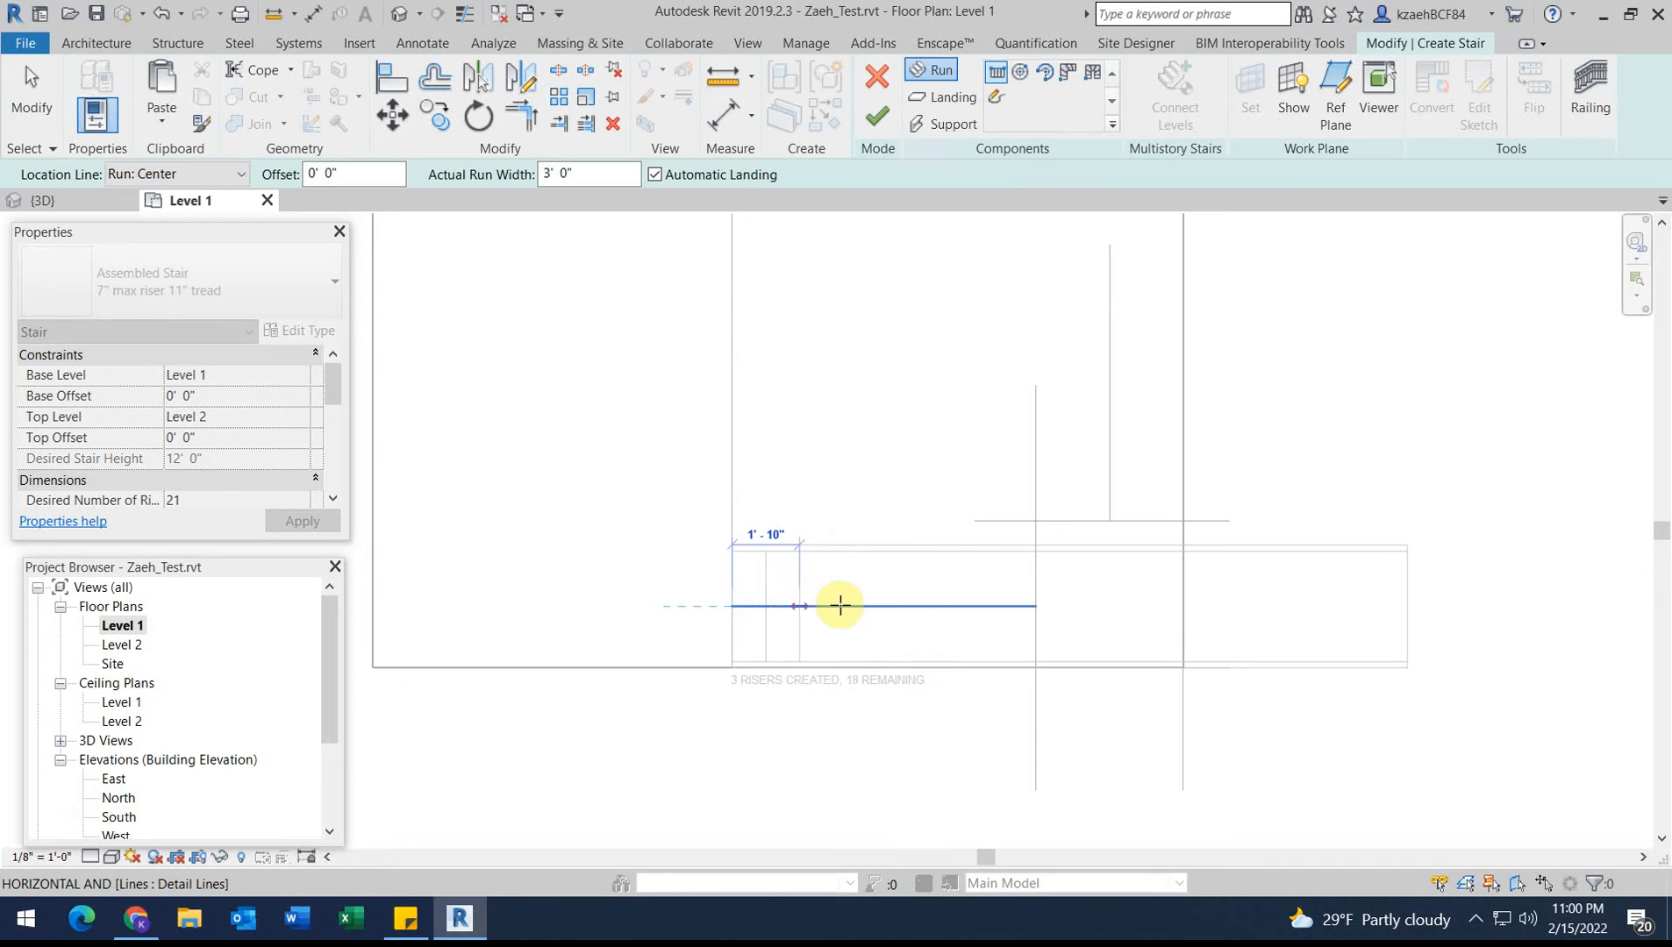
pyautogui.click(1036, 605)
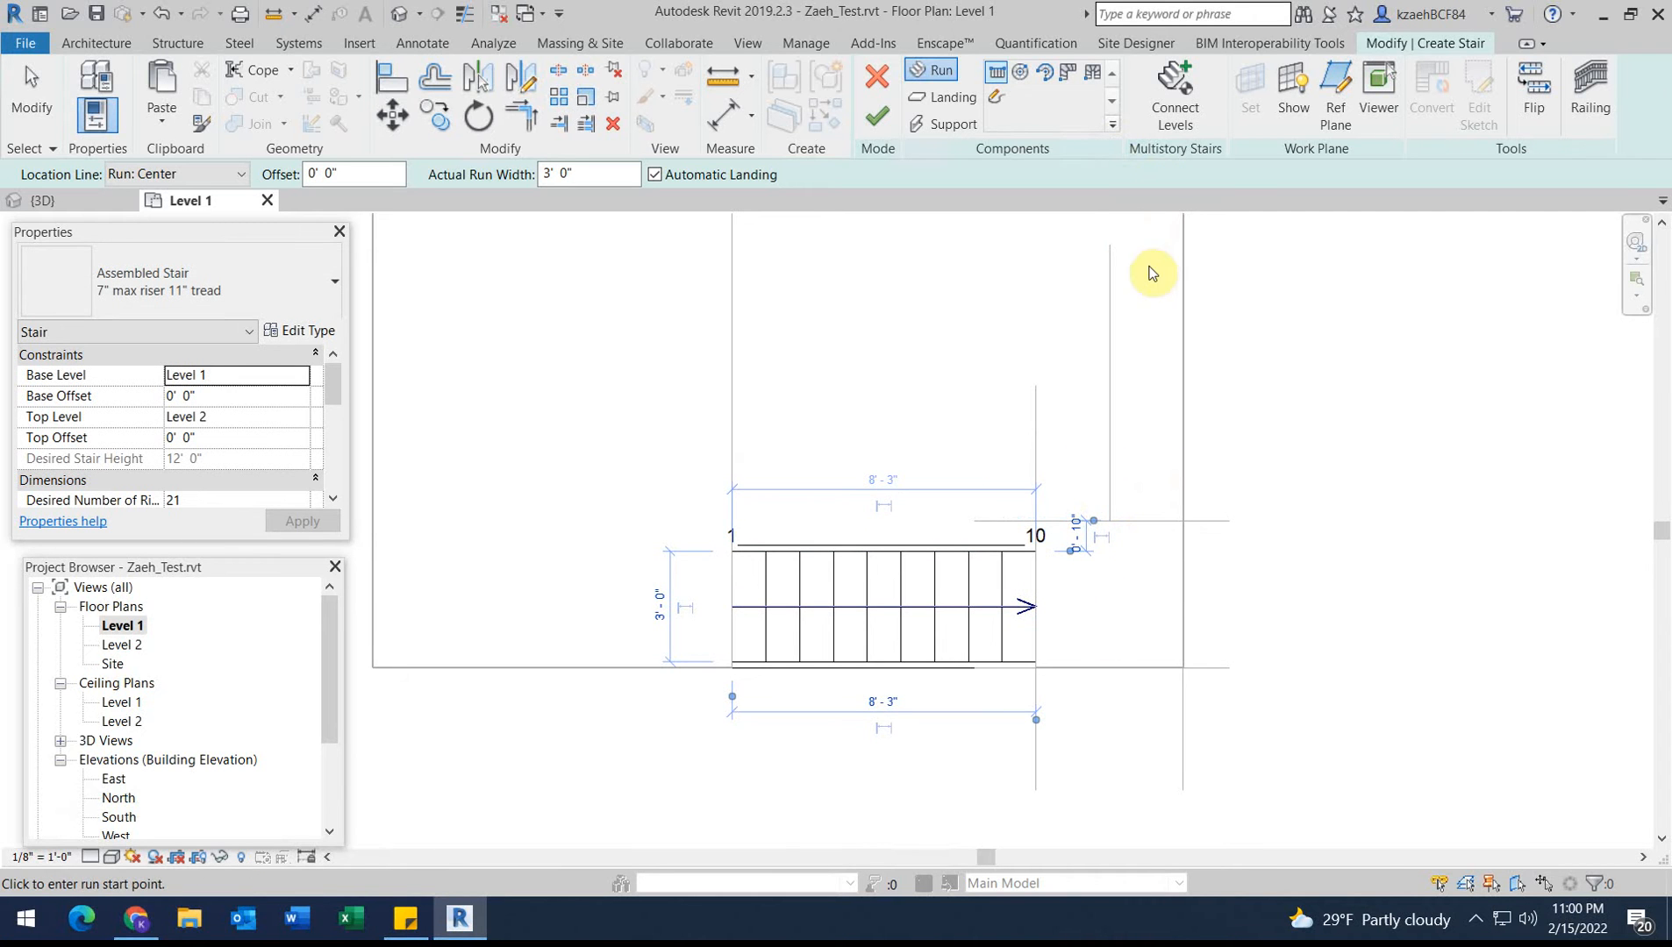
# Add the second run upward along the vertical centre line from the 4'-0" reference line to riser 21, and finish the stair.
pyautogui.scroll(3, 1132, 425)
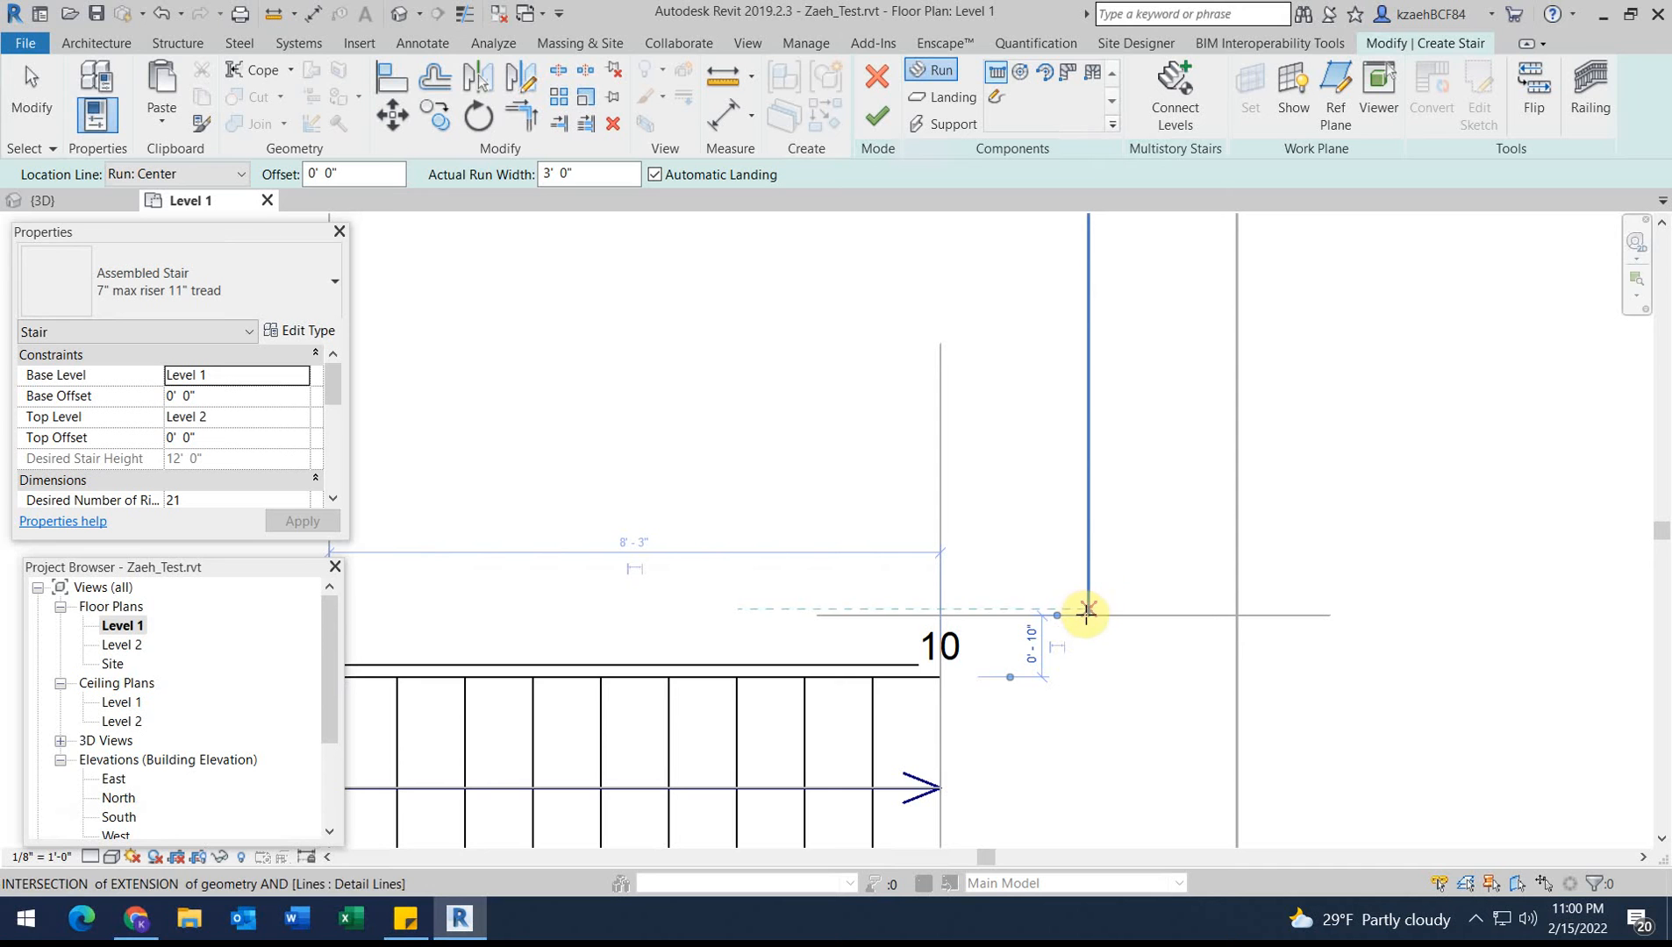
pyautogui.scroll(2, 1089, 611)
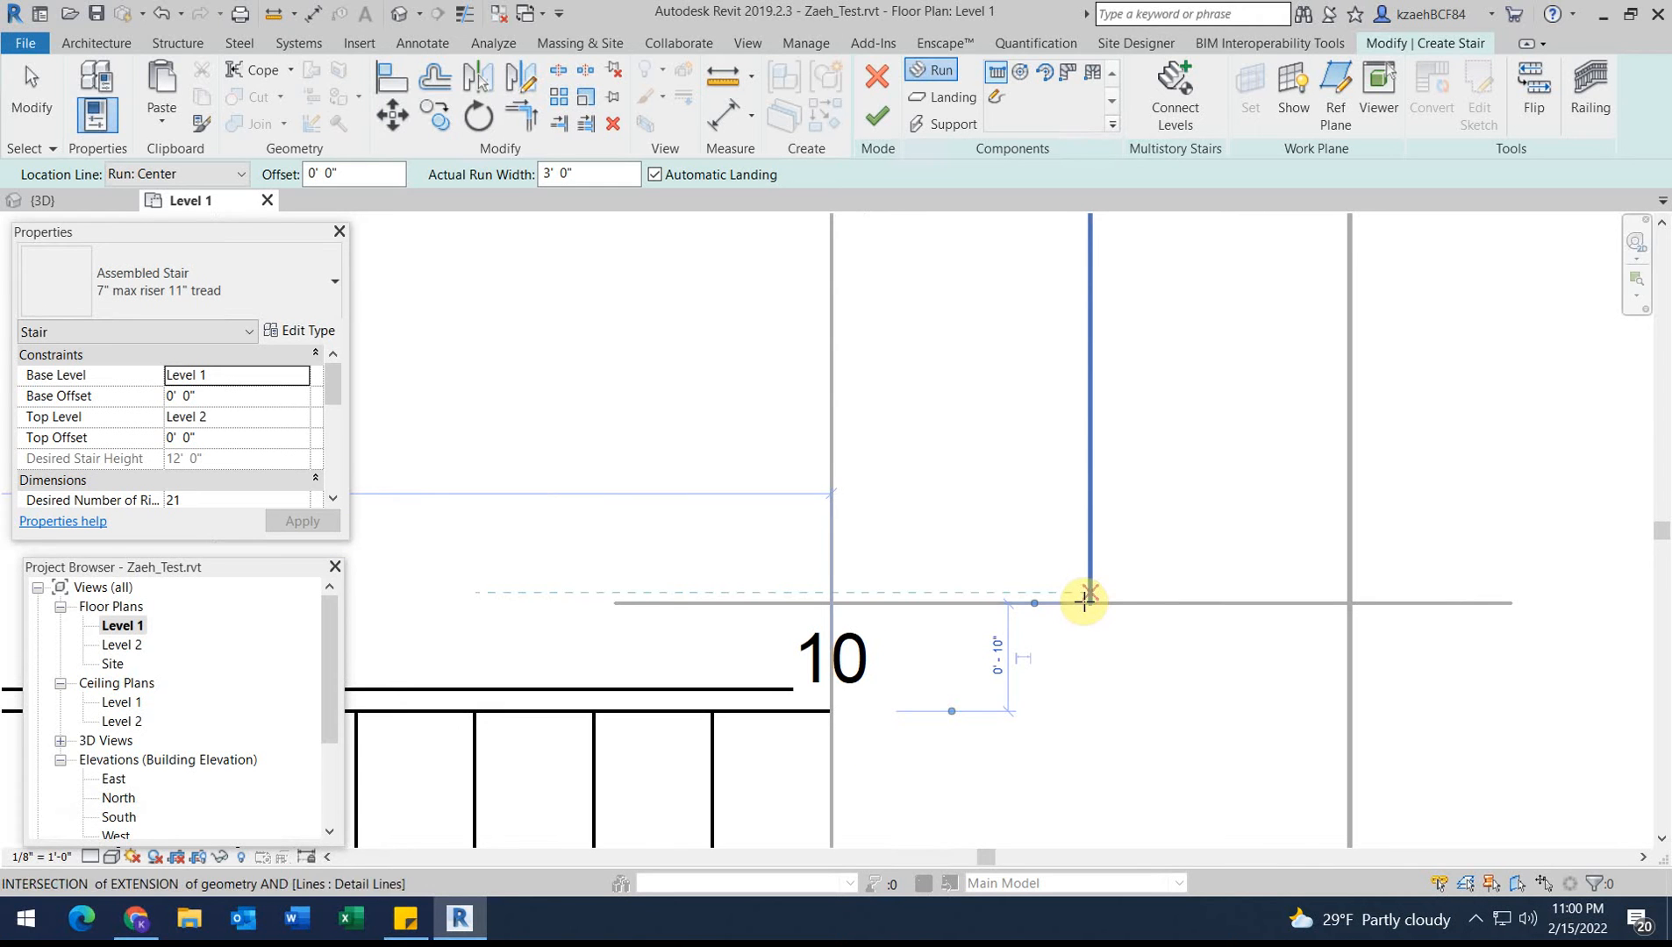
pyautogui.click(1086, 606)
pyautogui.scroll(-4, 1082, 478)
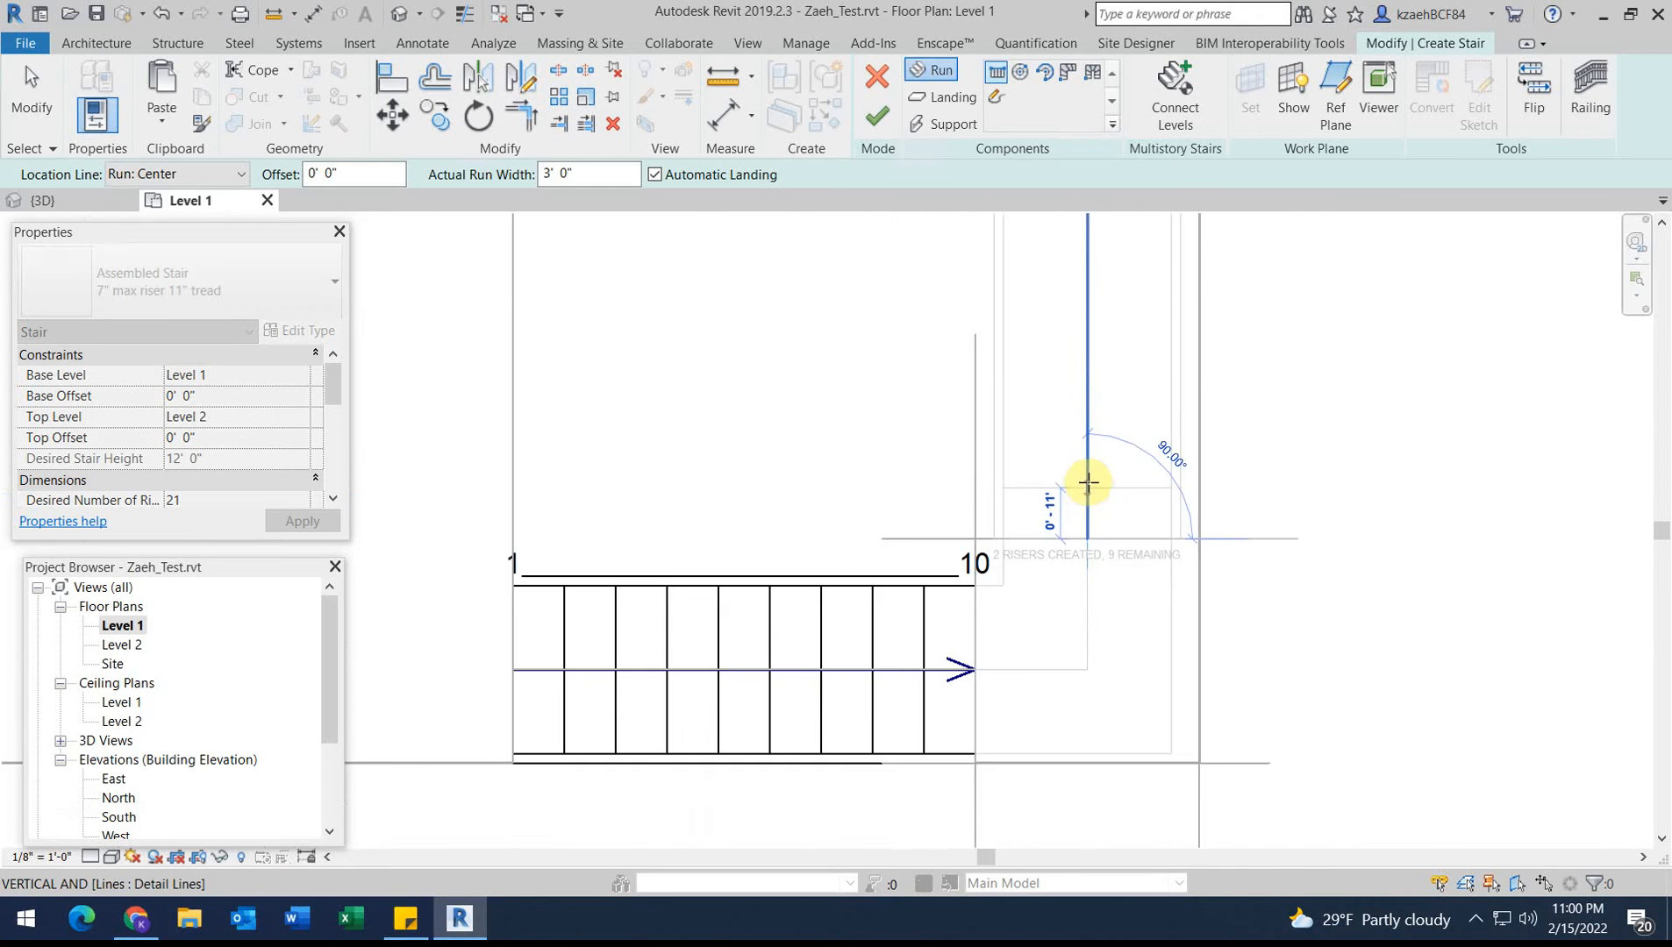
pyautogui.moveTo(1086, 418); pyautogui.dragTo(1099, 546, button='middle')
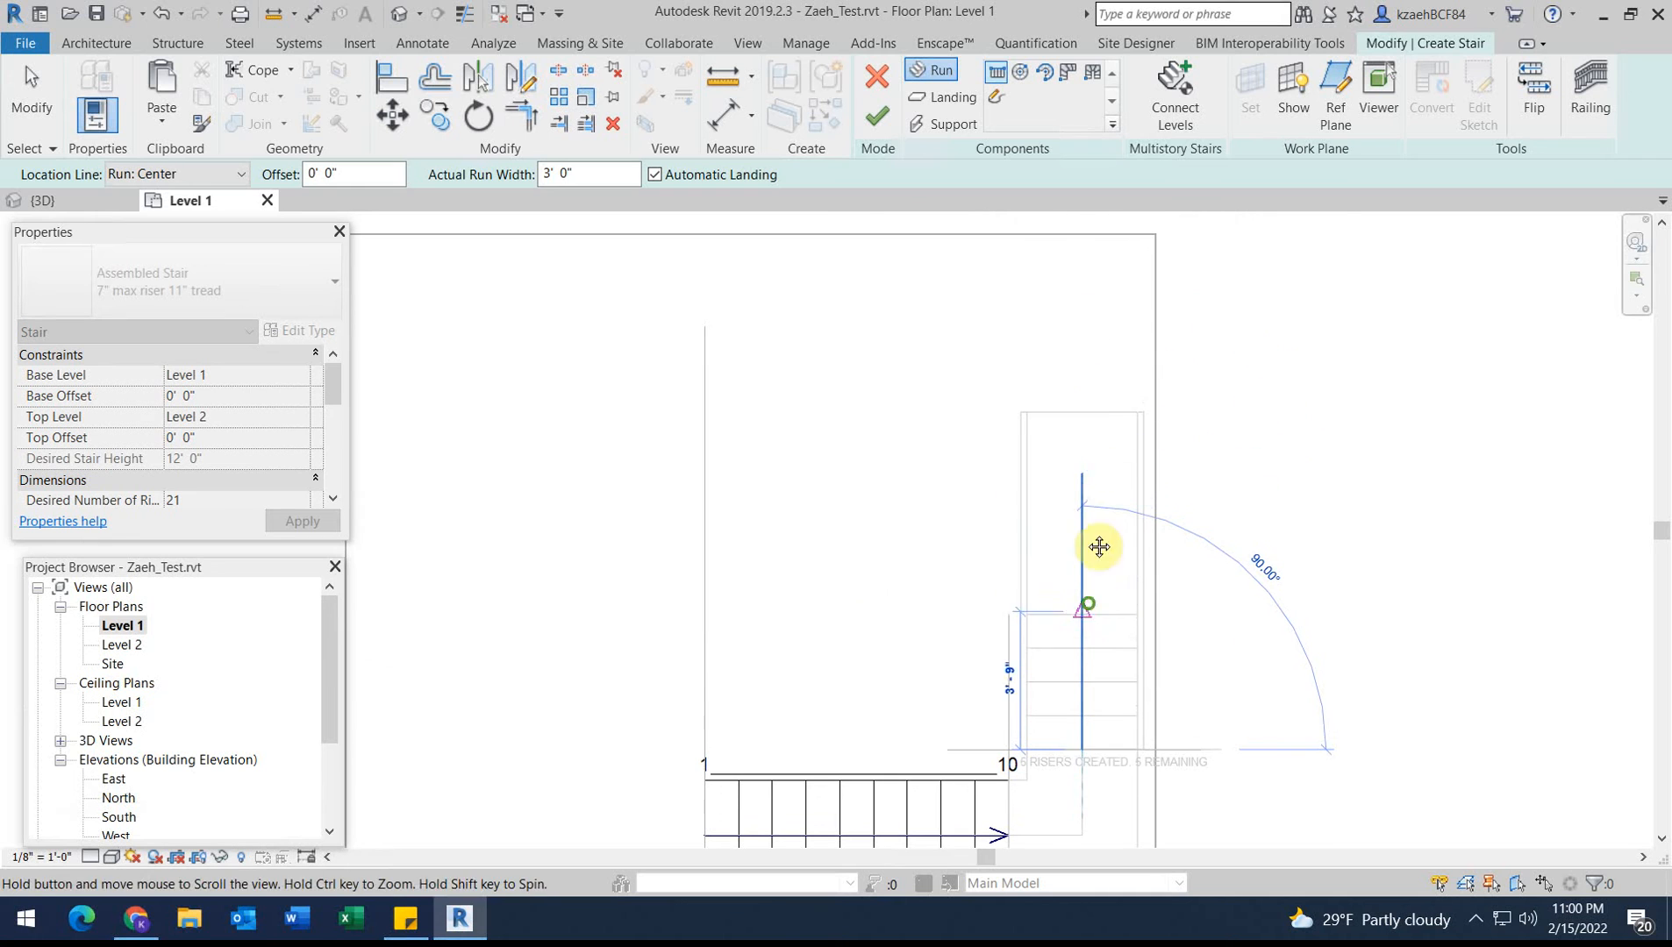
pyautogui.click(1084, 415)
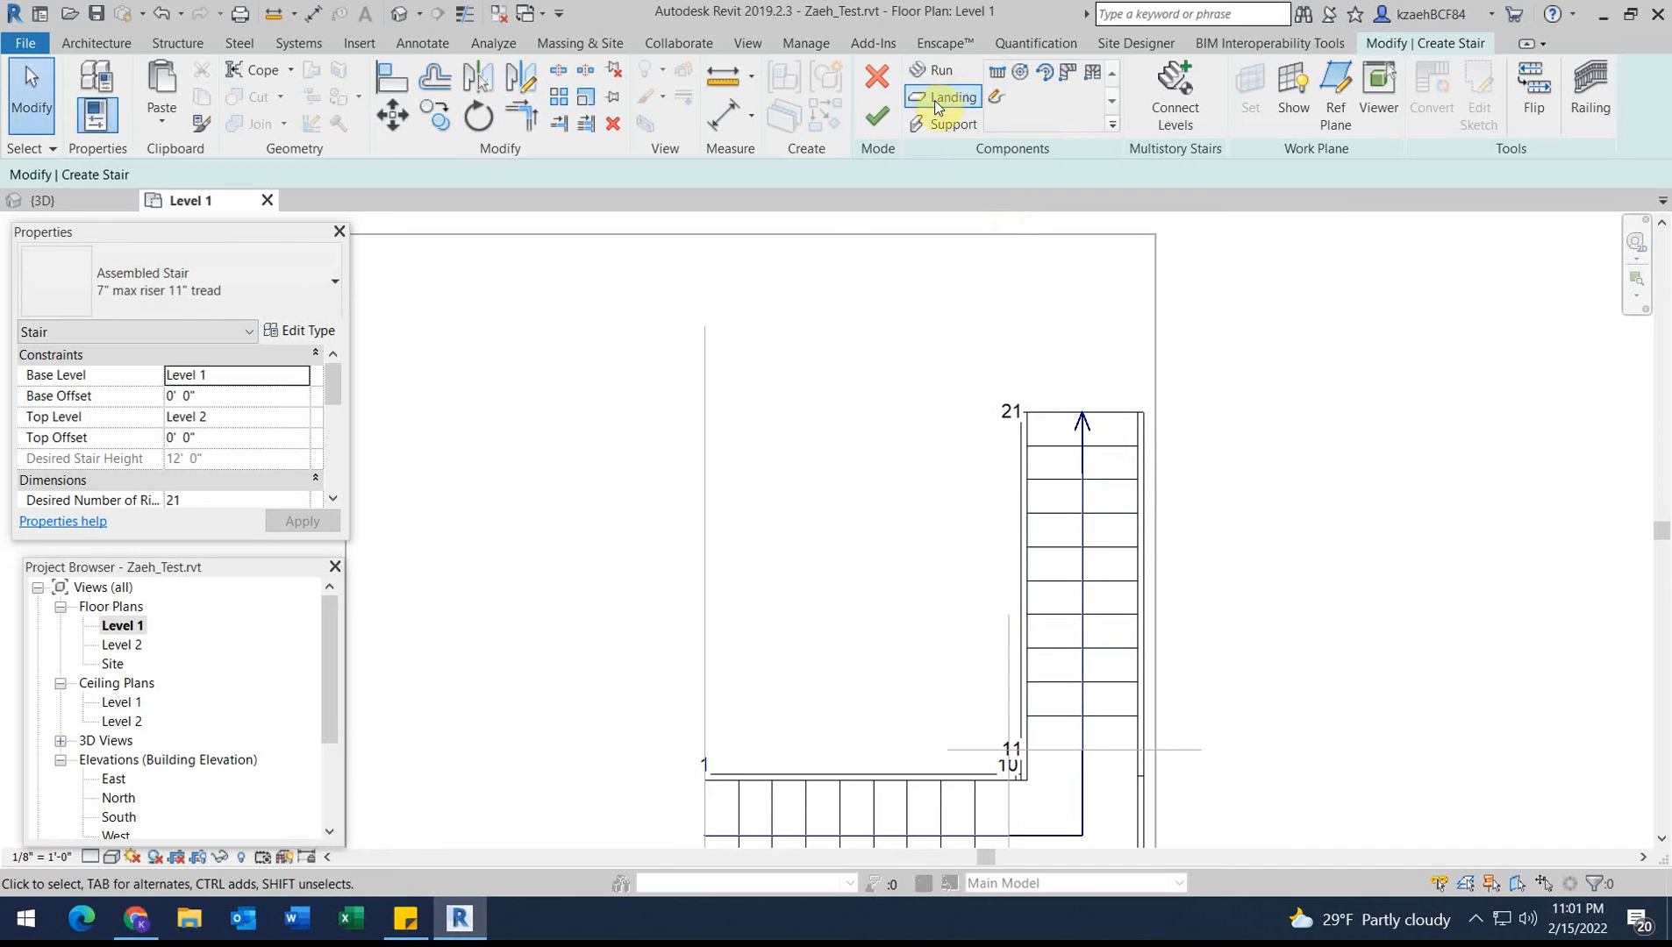
pyautogui.click(875, 117)
# Edit the L-shaped stair so the corner landing's outer edge extends to the floor's right edge, and finish the edit.
pyautogui.scroll(-2, 1088, 682)
pyautogui.scroll(3, 1170, 693)
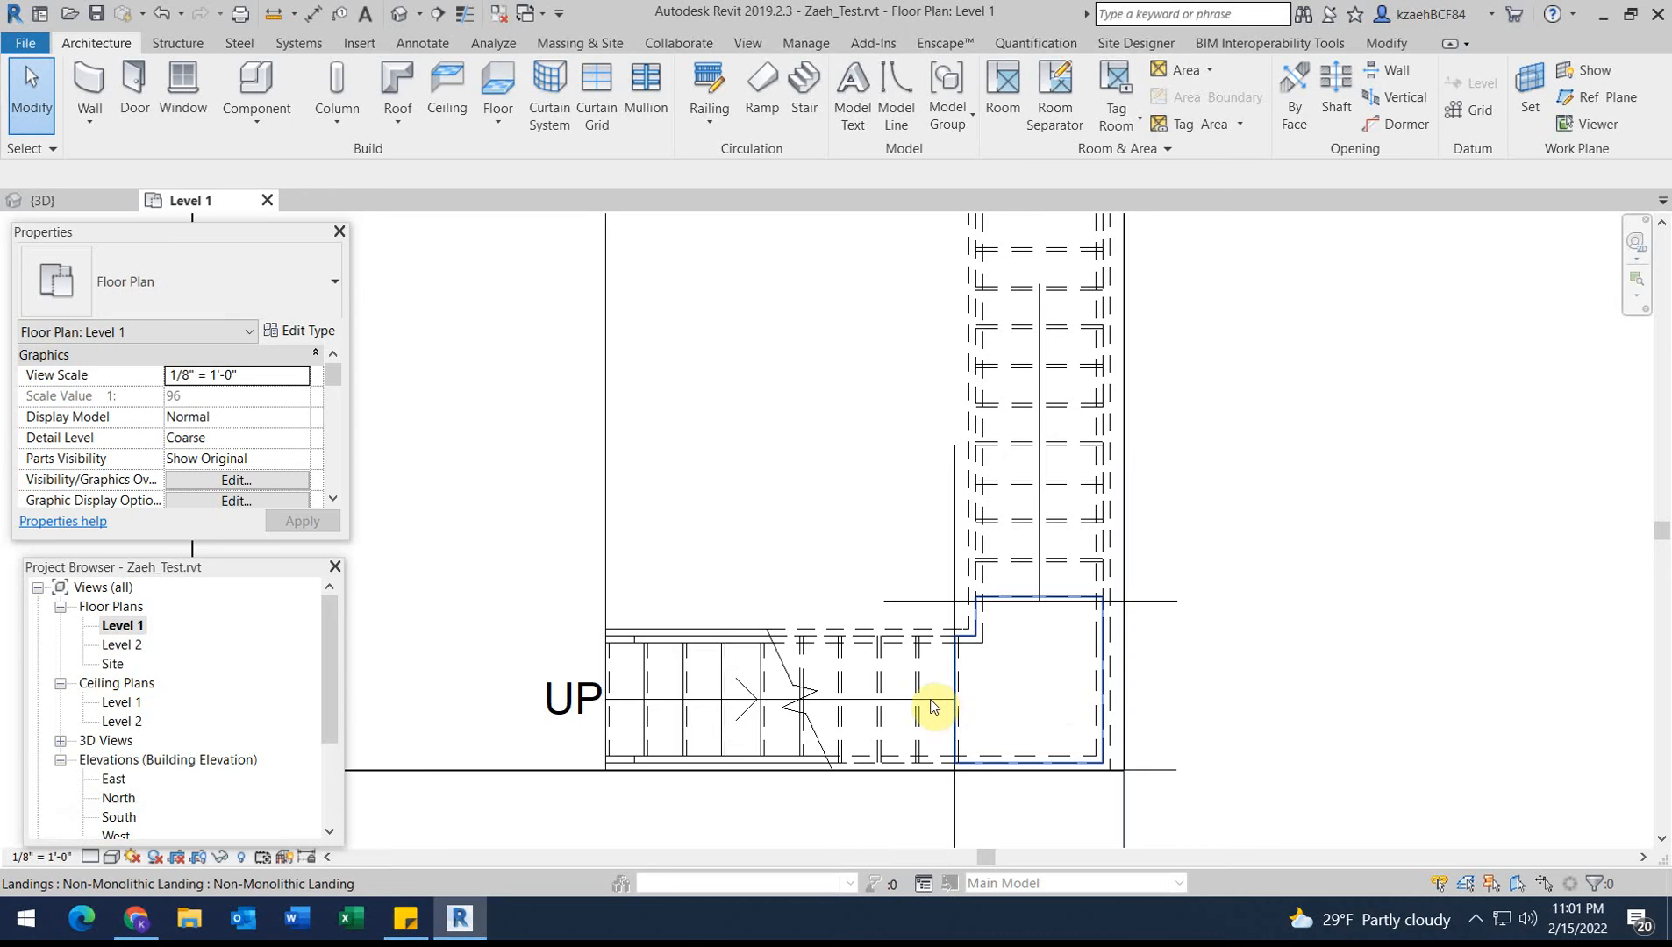
pyautogui.scroll(2, 959, 717)
pyautogui.scroll(-2, 1004, 671)
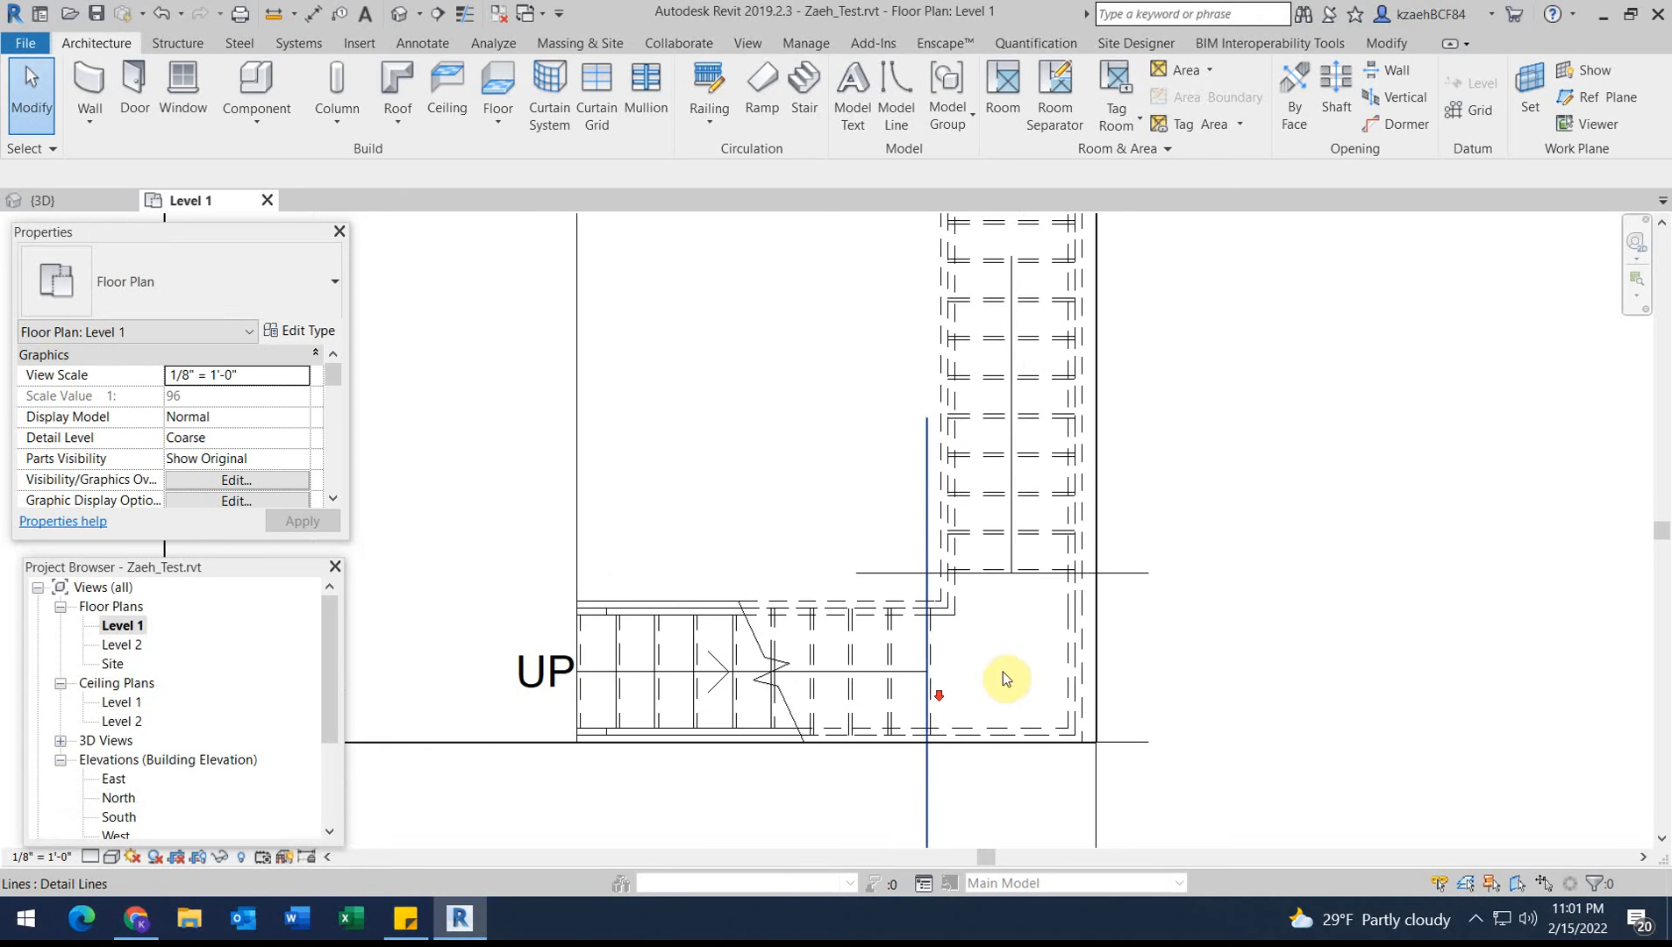
pyautogui.click(1057, 675)
pyautogui.scroll(2, 1086, 671)
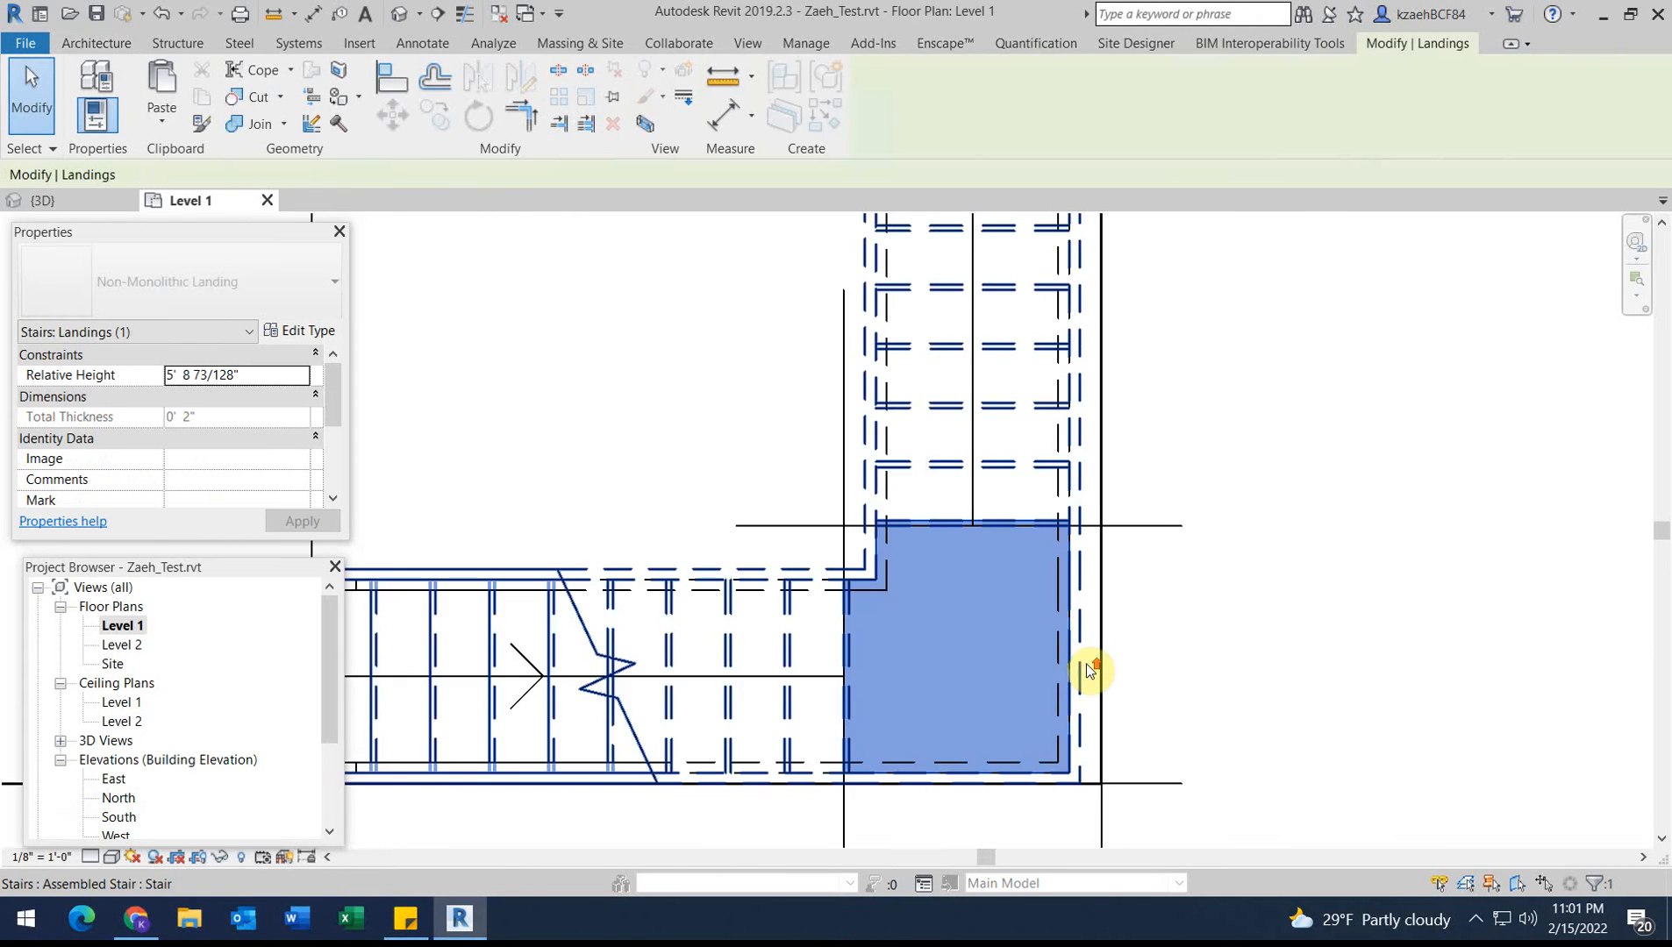
pyautogui.click(1231, 661)
pyautogui.click(1008, 480)
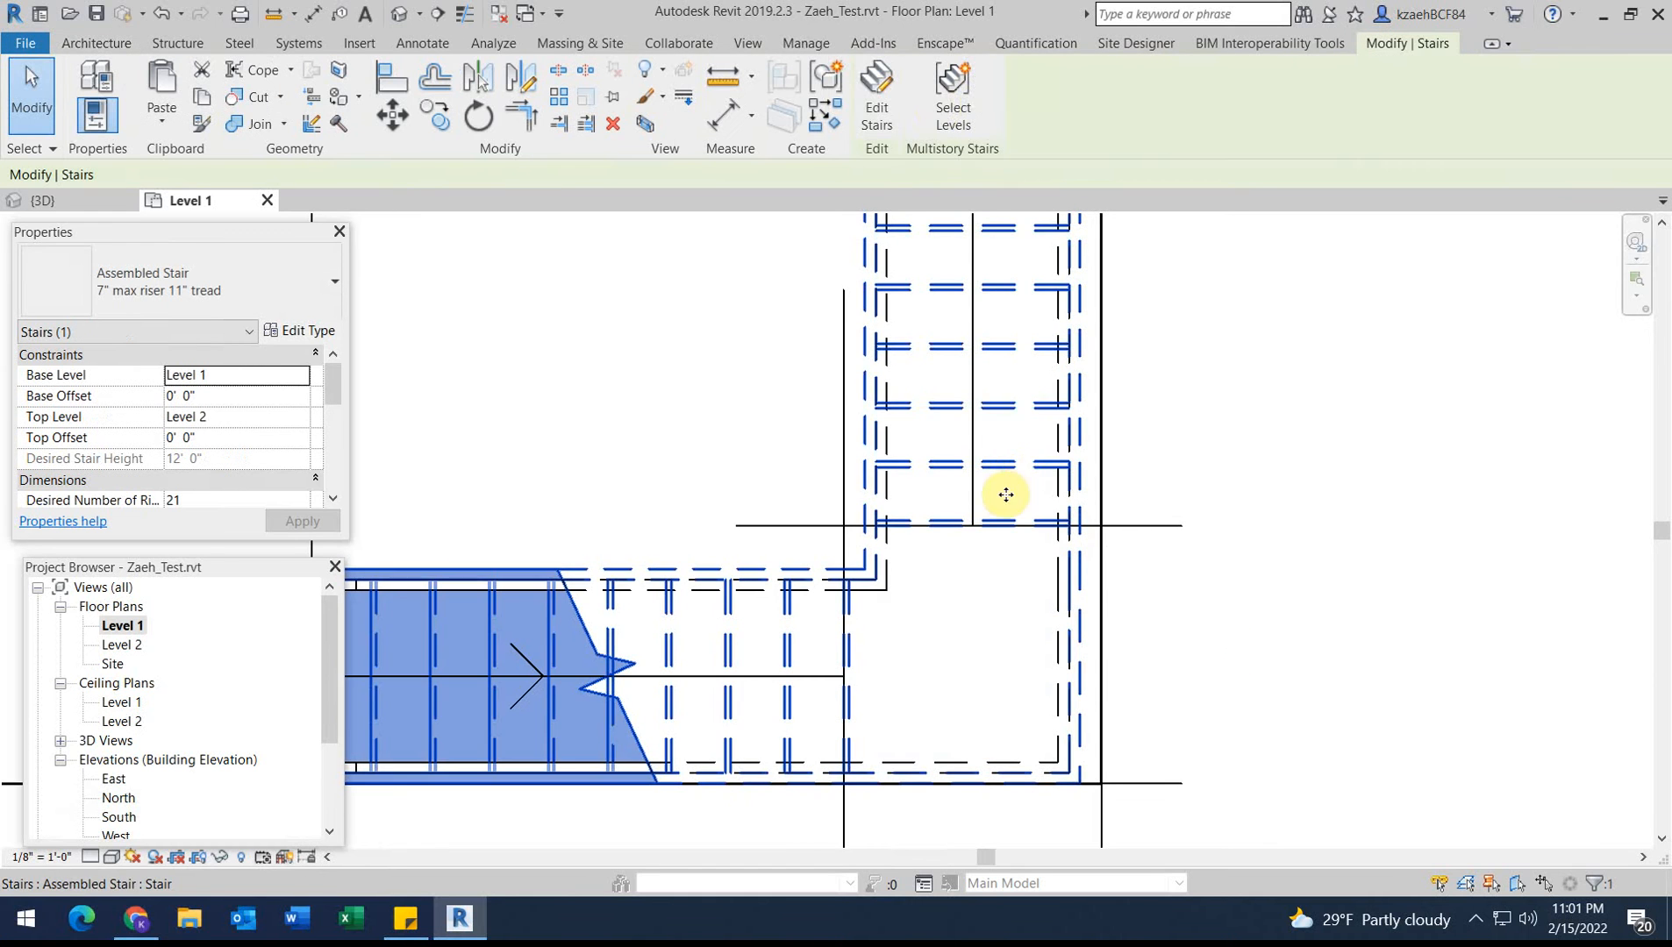
pyautogui.click(895, 102)
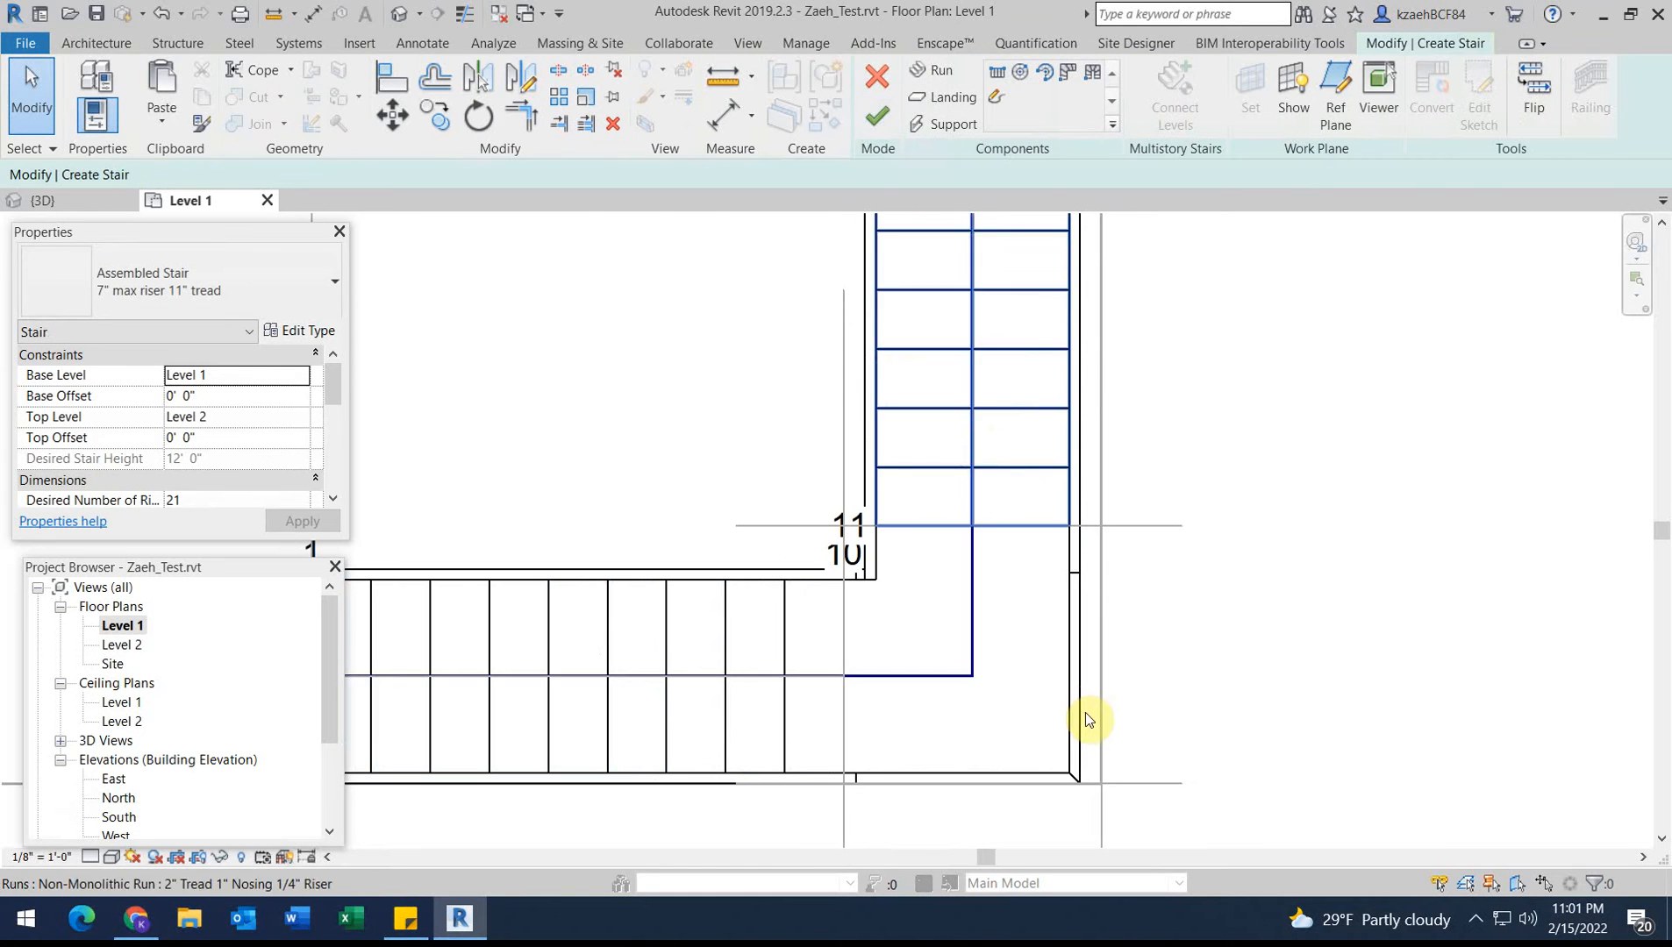
pyautogui.click(1078, 672)
pyautogui.moveTo(1078, 673); pyautogui.dragTo(1095, 649)
pyautogui.click(1231, 605)
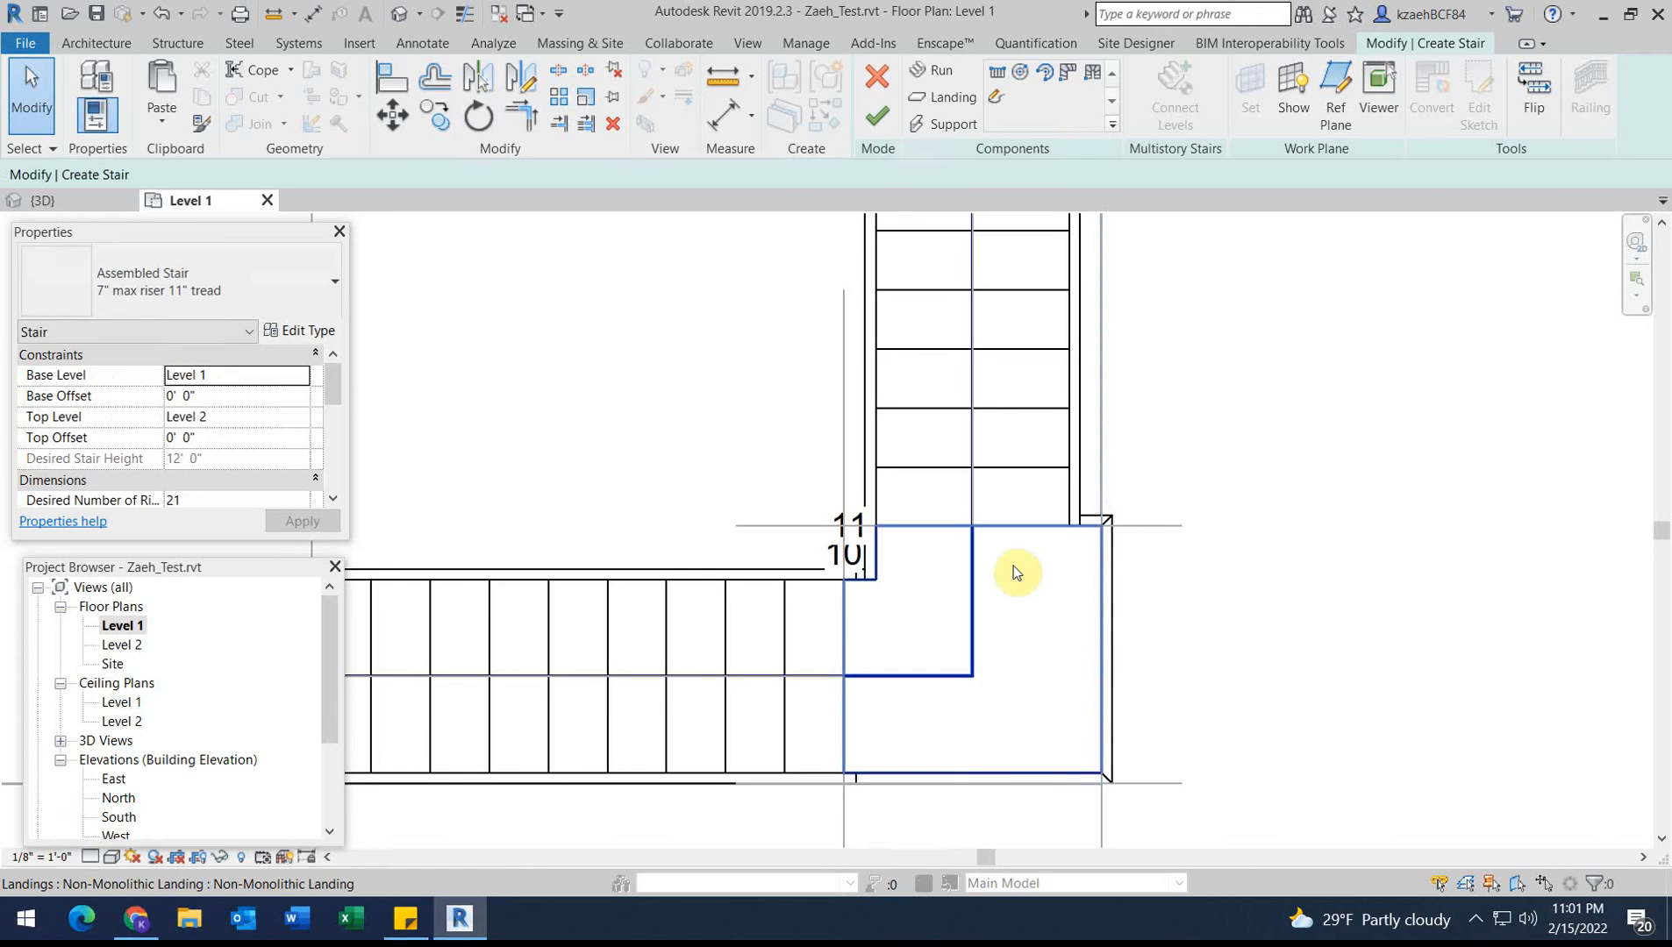
pyautogui.scroll(-3, 1015, 571)
pyautogui.moveTo(1008, 544); pyautogui.dragTo(992, 653, button='middle')
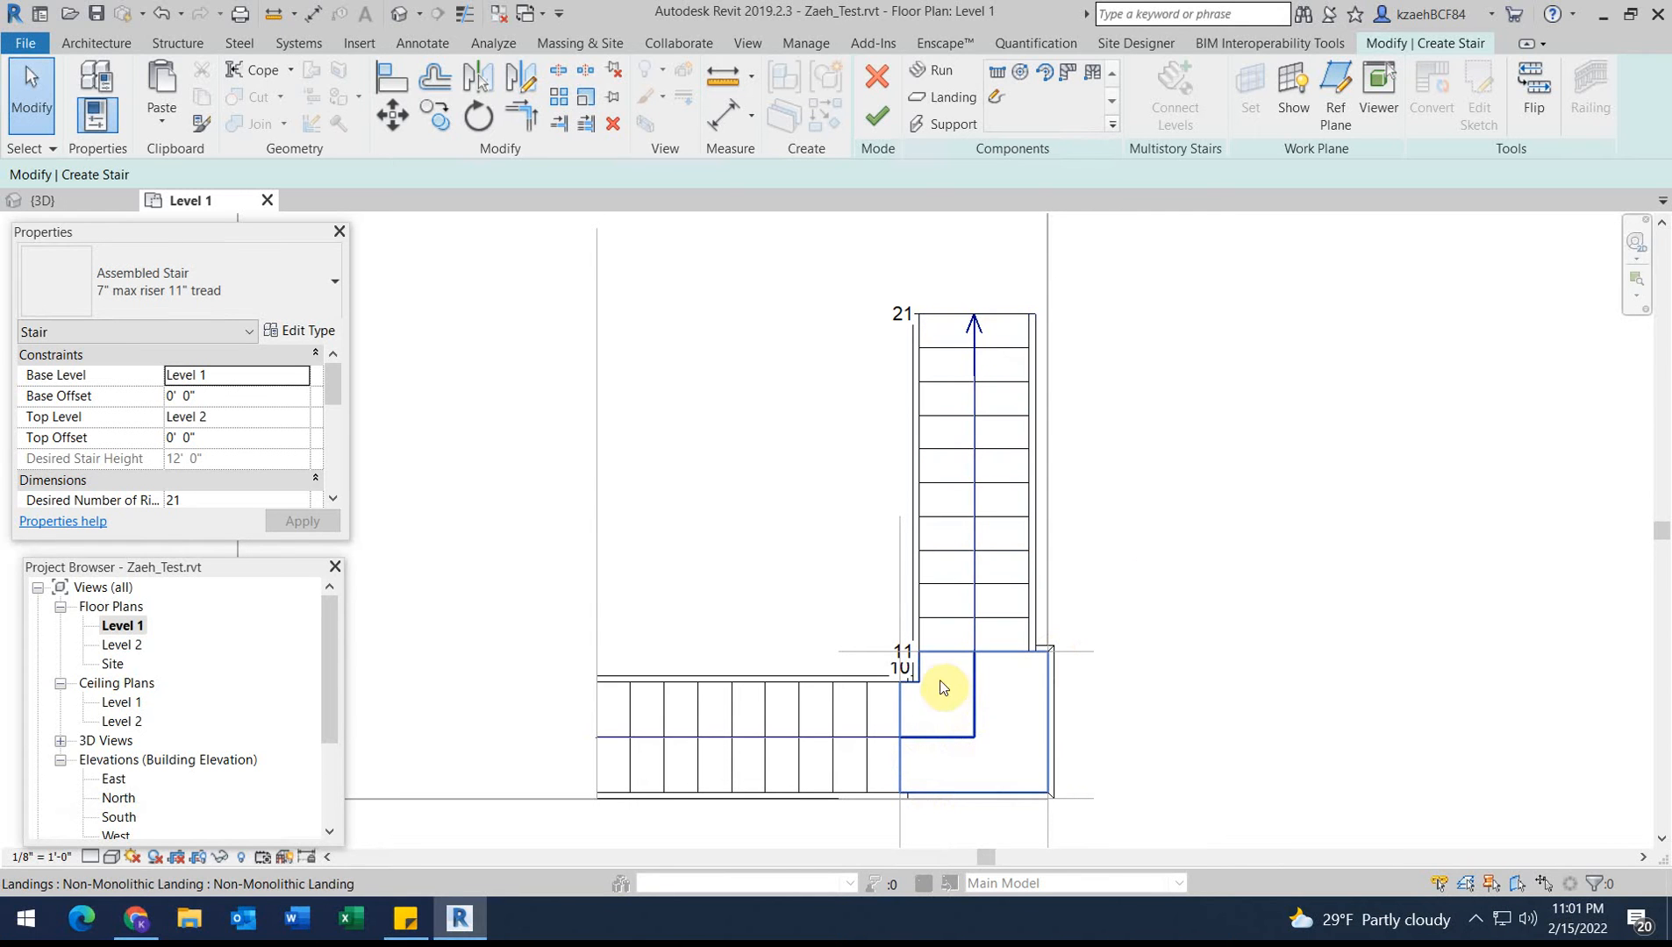
pyautogui.click(877, 116)
# Examine the L-shaped stair in the 3D view, checking its landing, railings and where the upper run meets the Level 2 floor.
pyautogui.click(401, 14)
pyautogui.scroll(-3, 702, 561)
pyautogui.keyDown('shift'); pyautogui.moveTo(590, 669); pyautogui.dragTo(501, 504, button='middle'); pyautogui.keyUp('shift')
pyautogui.moveTo(500, 363); pyautogui.dragTo(745, 721, button='middle')
pyautogui.moveTo(1124, 334); pyautogui.dragTo(1043, 404, button='middle')
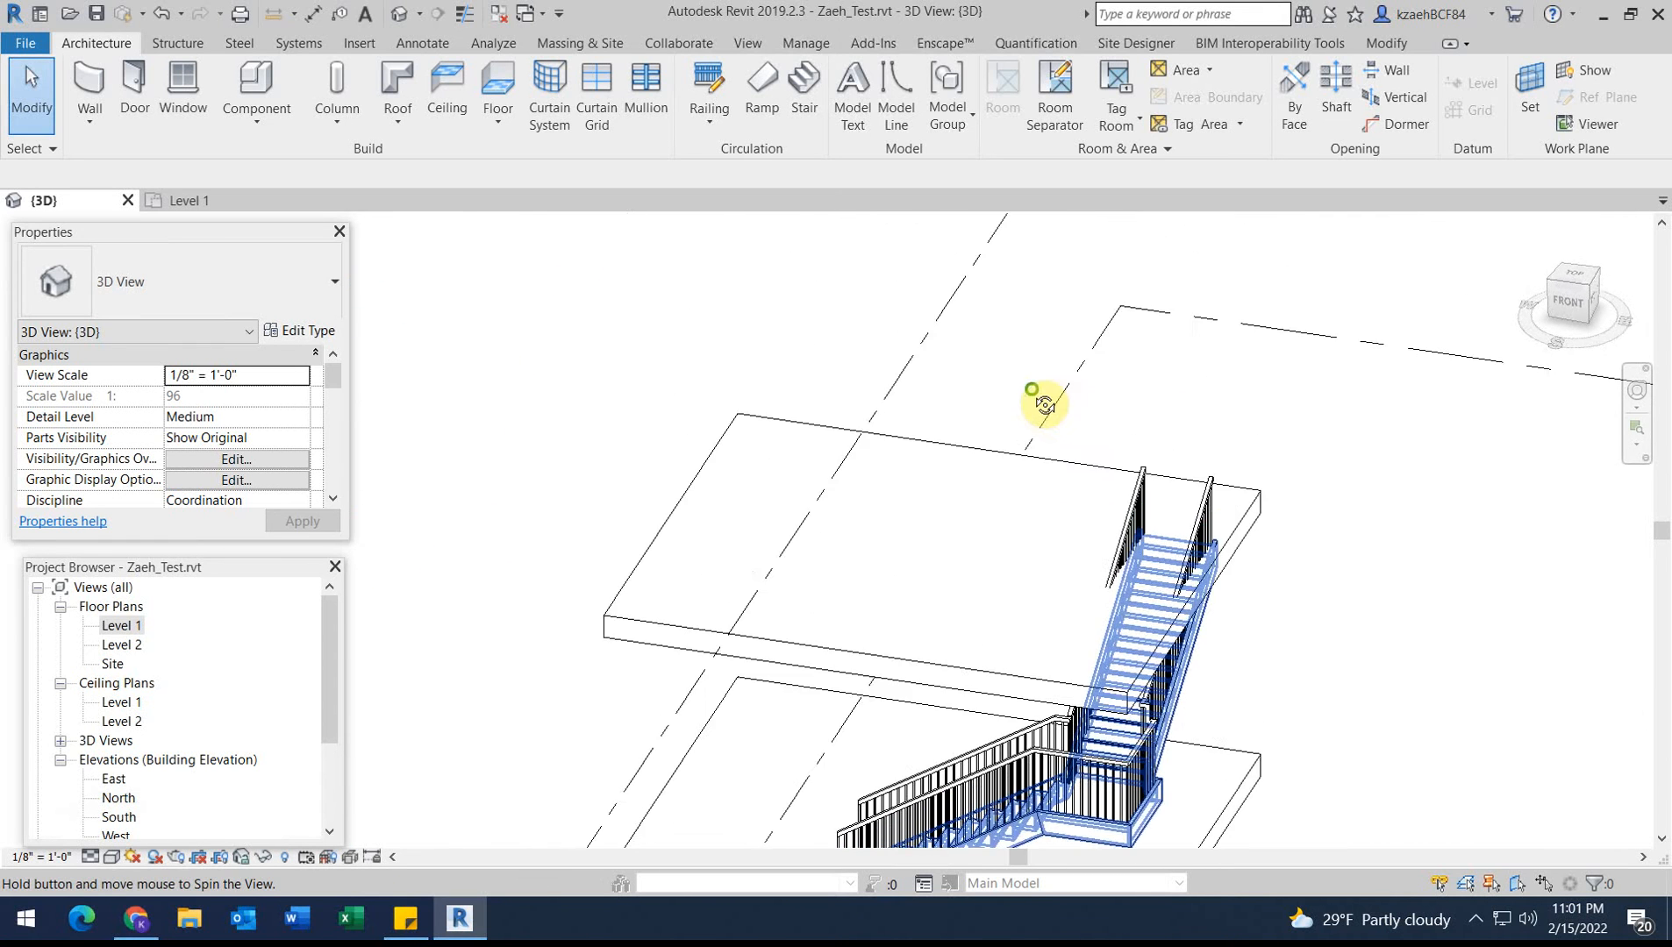
pyautogui.scroll(4, 1162, 763)
pyautogui.moveTo(1214, 731); pyautogui.dragTo(1073, 514, button='middle')
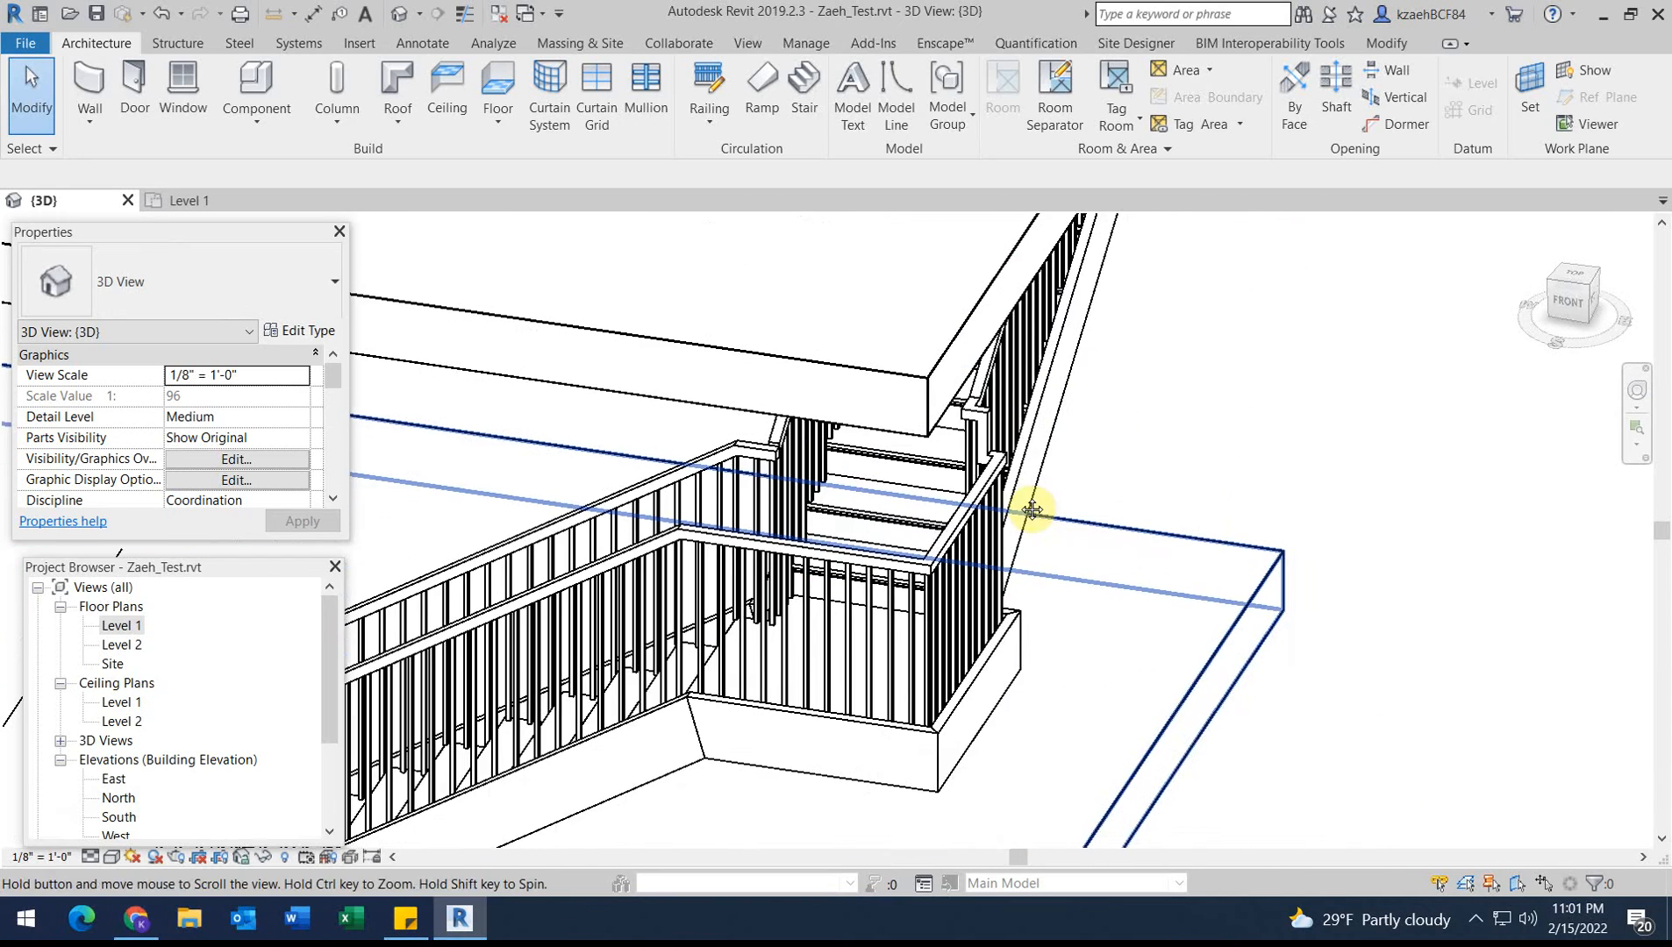
pyautogui.scroll(-2, 956, 537)
pyautogui.moveTo(956, 539); pyautogui.dragTo(961, 766, button='middle')
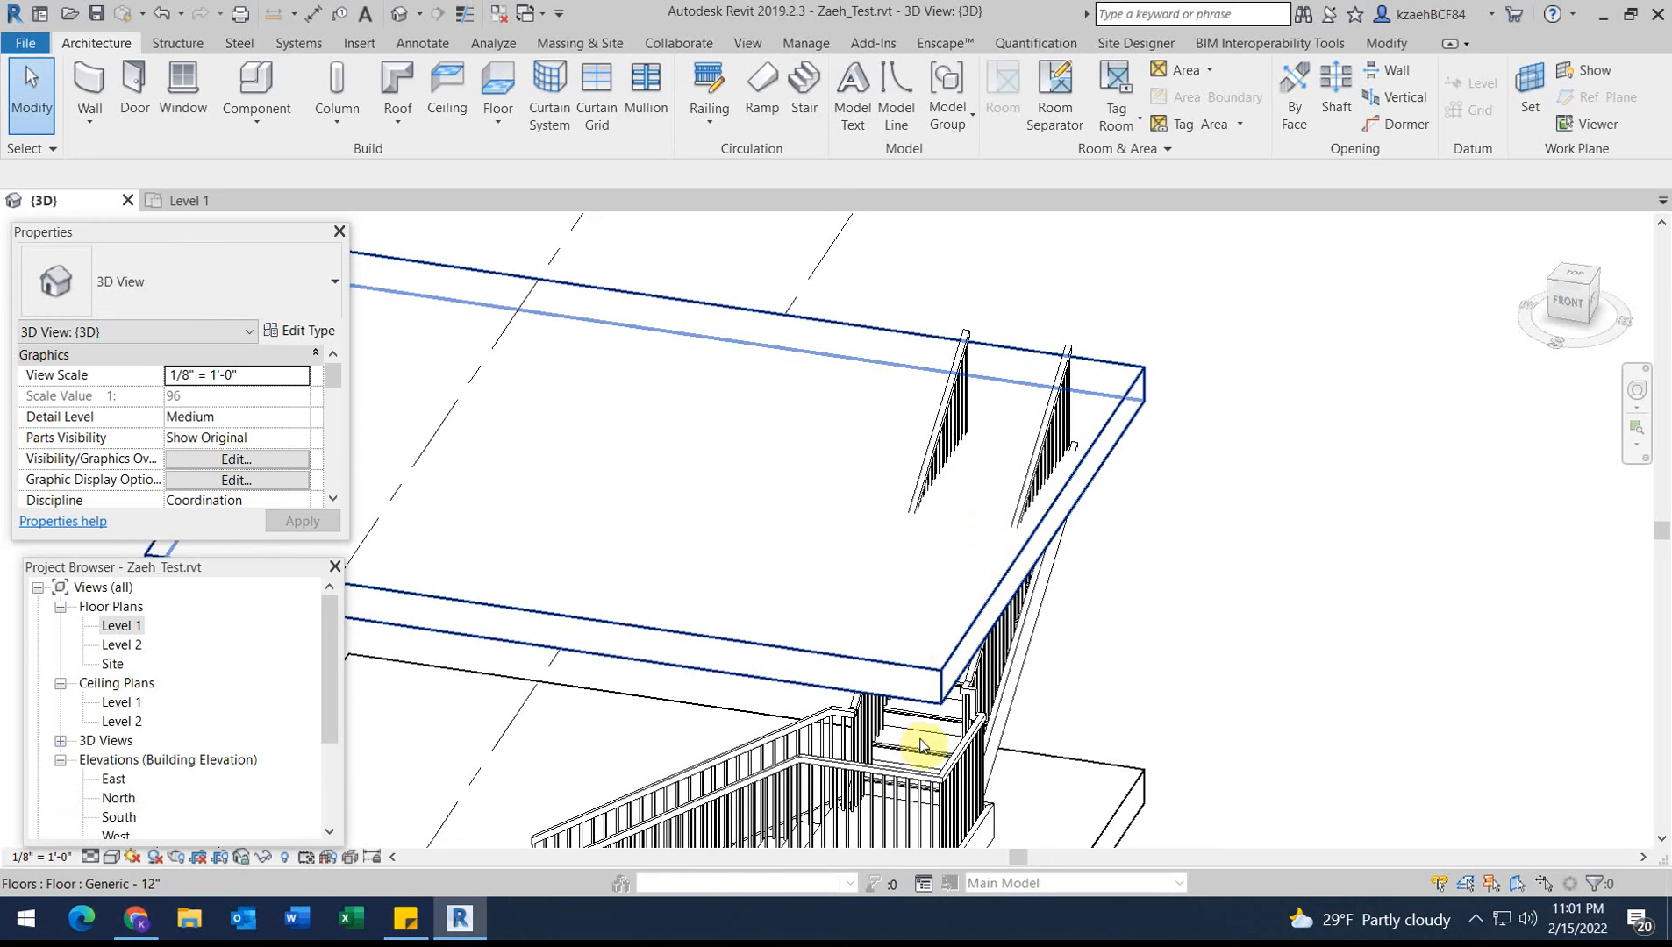
pyautogui.keyDown('shift'); pyautogui.moveTo(998, 658); pyautogui.dragTo(933, 616, button='middle'); pyautogui.keyUp('shift')
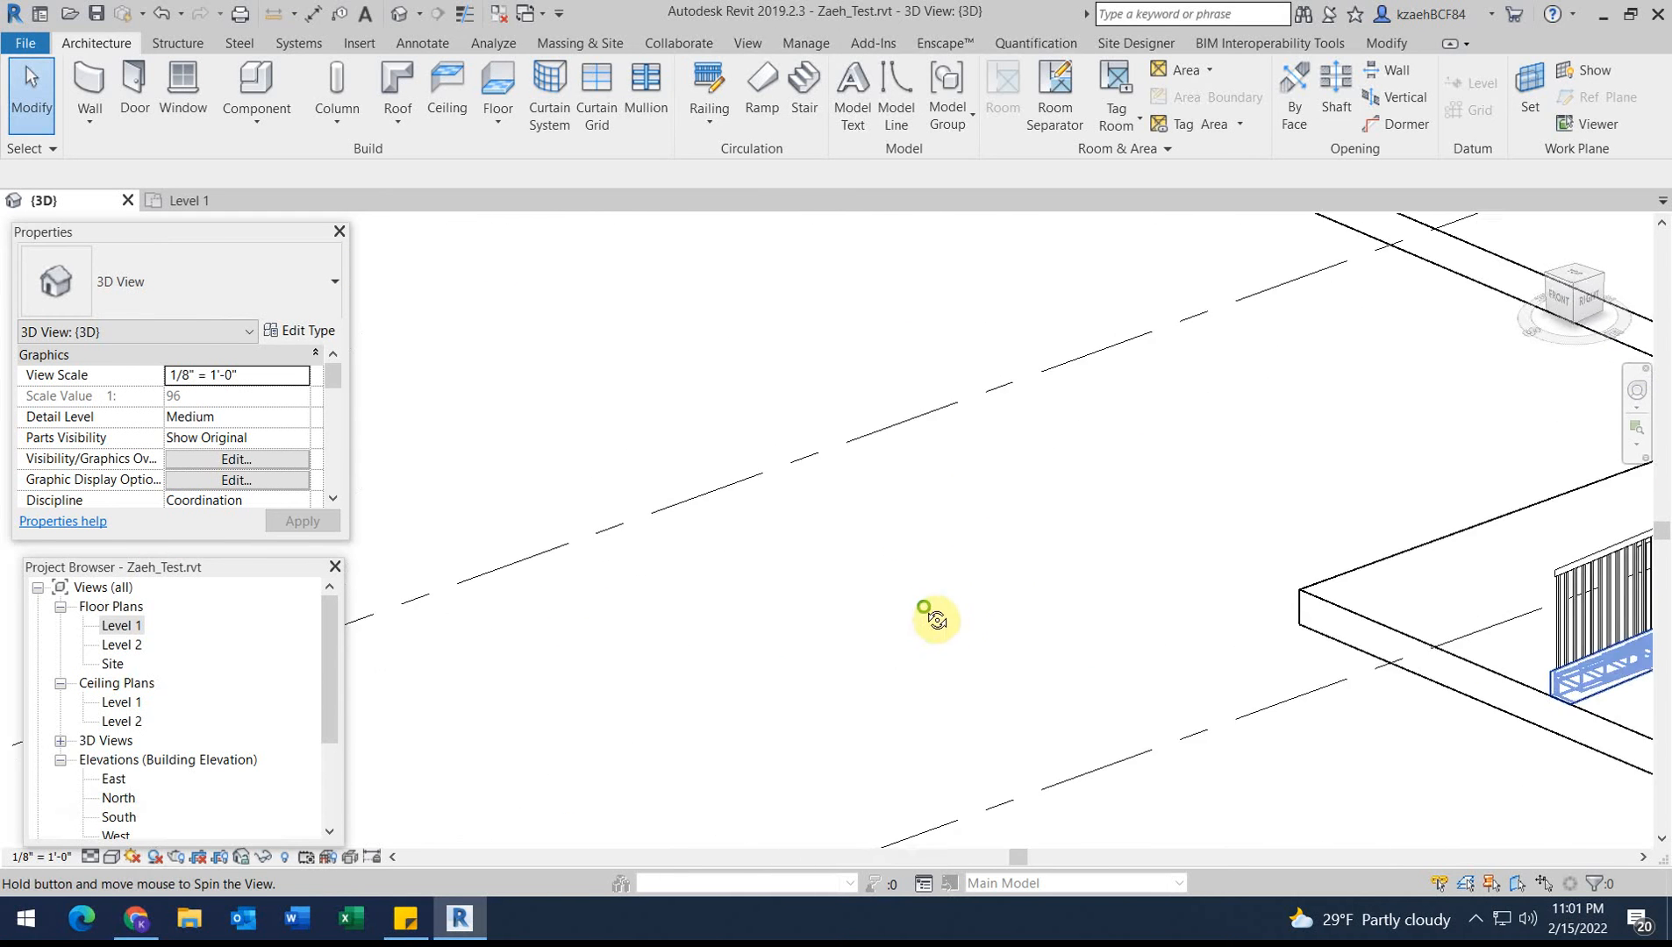
pyautogui.keyDown('shift'); pyautogui.moveTo(1063, 586); pyautogui.dragTo(1282, 439, button='middle'); pyautogui.keyUp('shift')
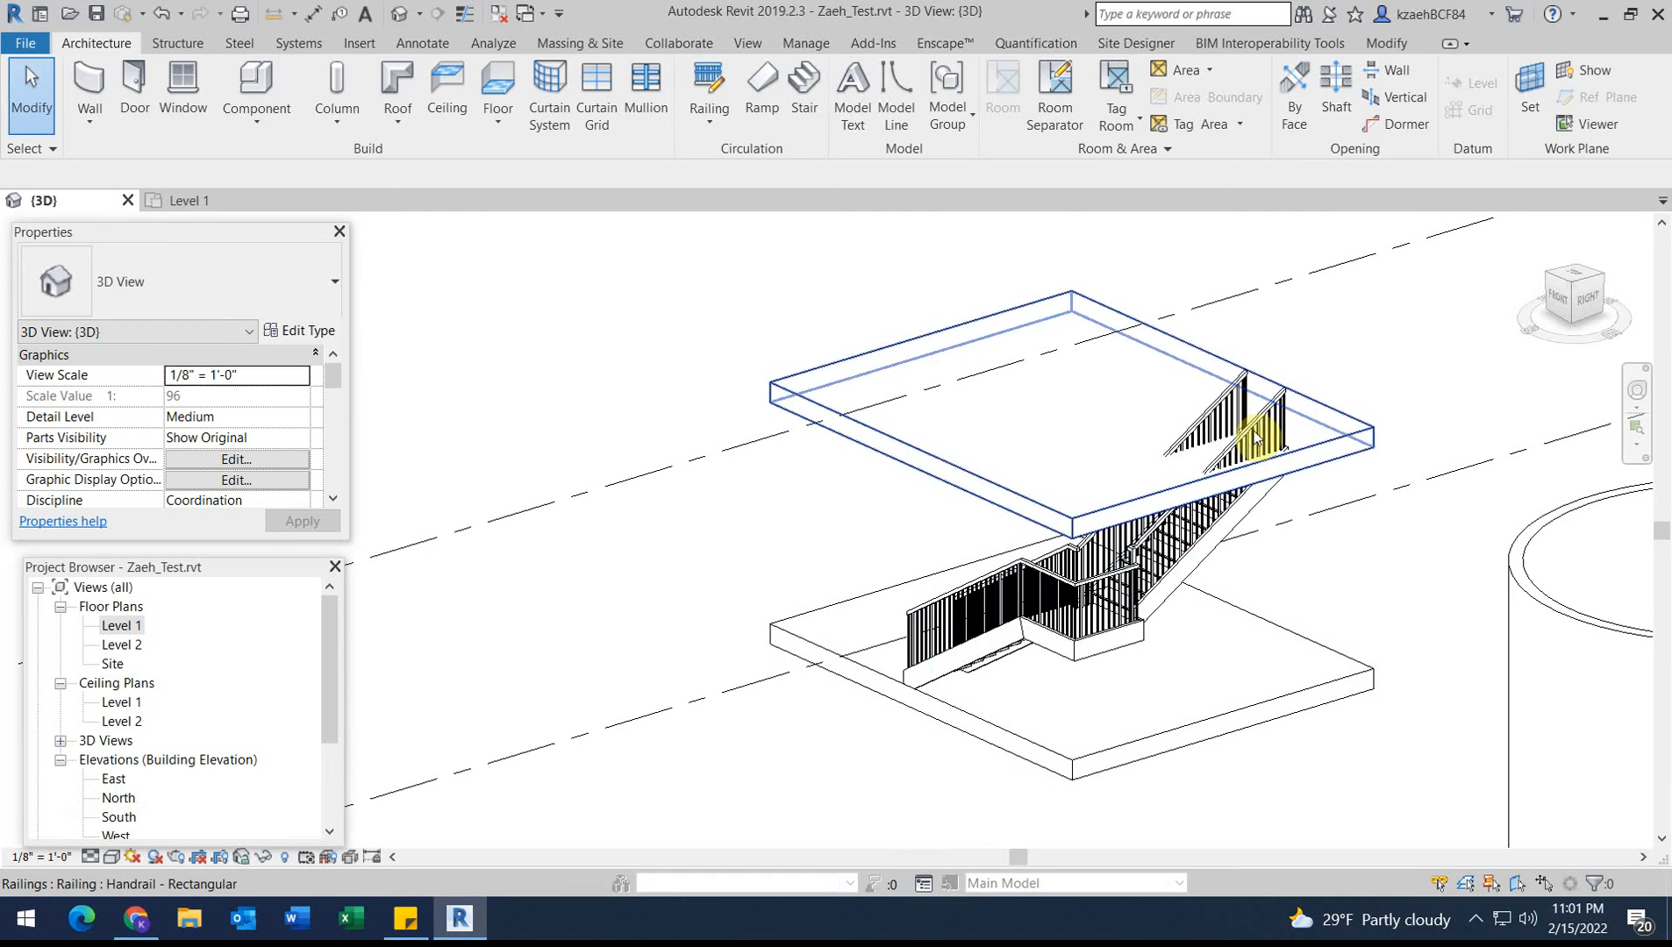
# Return from the 3D view to the floor plans and open the Level 2 plan.
pyautogui.click(171, 195)
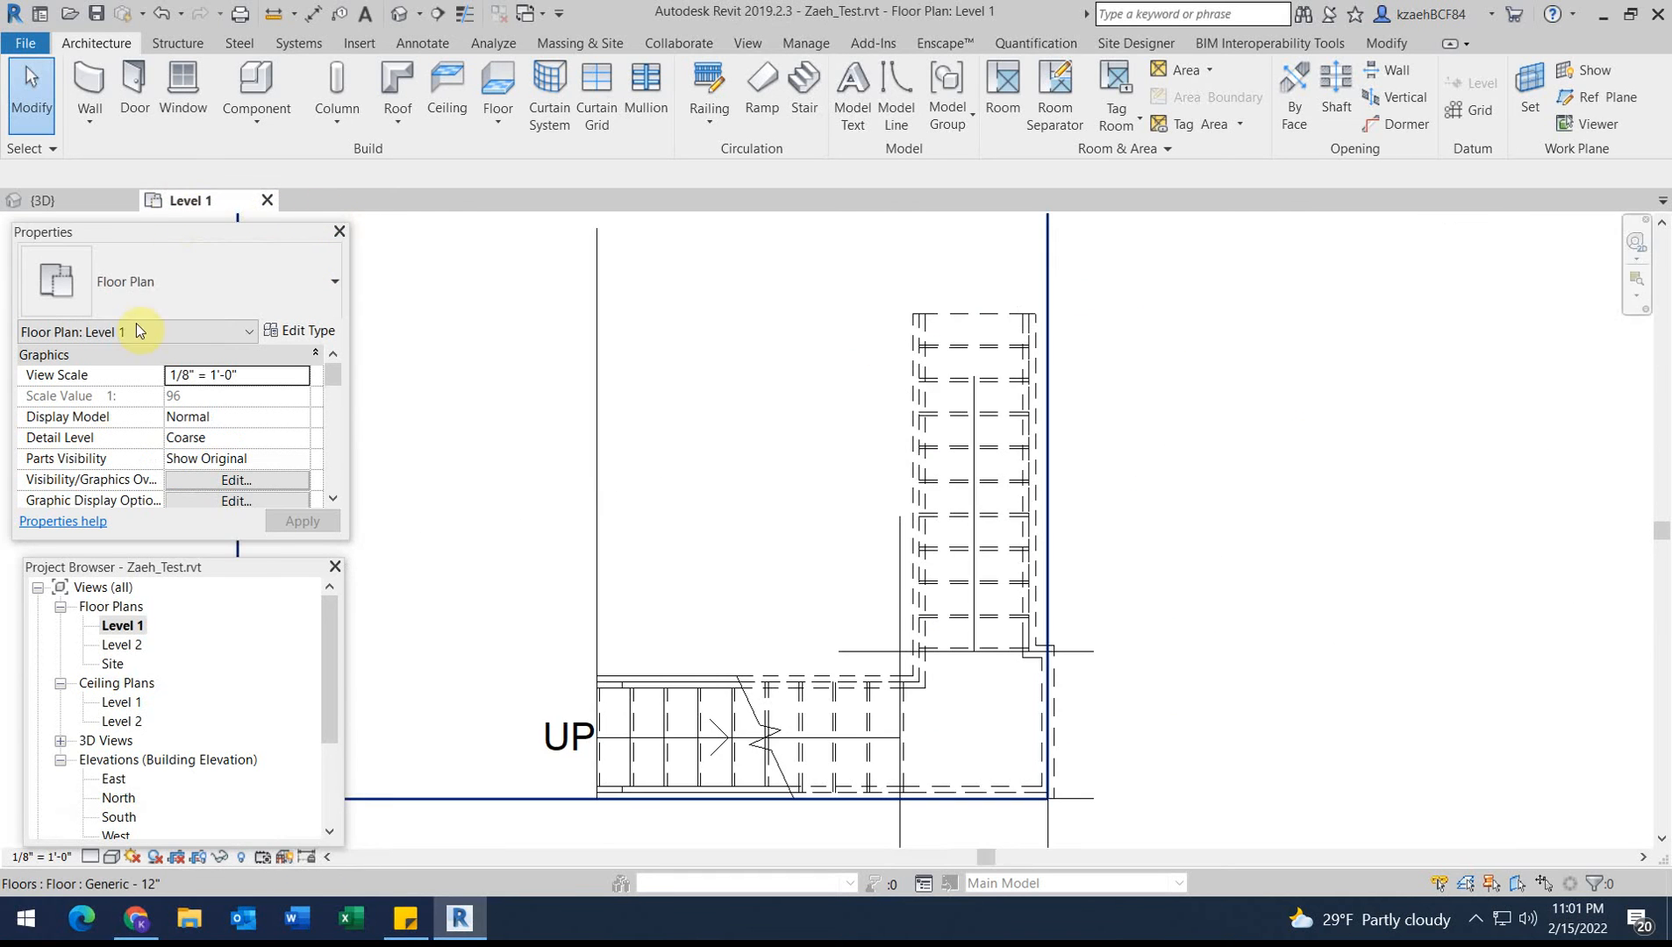
pyautogui.click(121, 647)
pyautogui.doubleClick(121, 646)
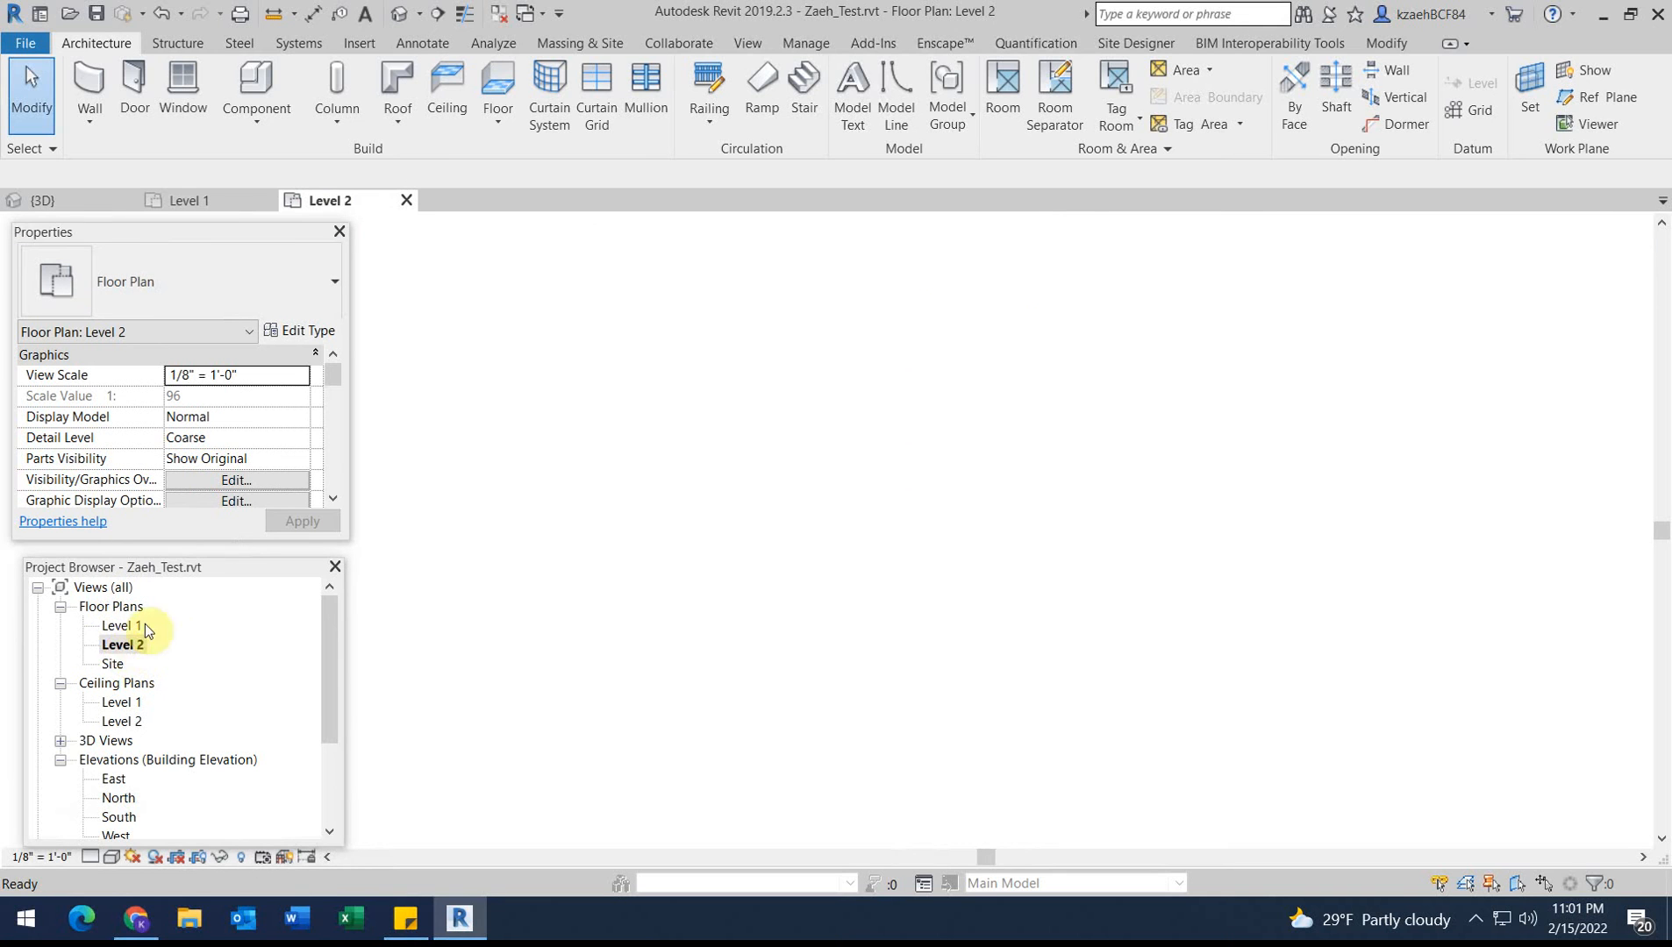
# Set the underlay range base level of the Level 2 floor plan to Level 1.
pyautogui.moveTo(907, 447); pyautogui.dragTo(906, 599, button='middle')
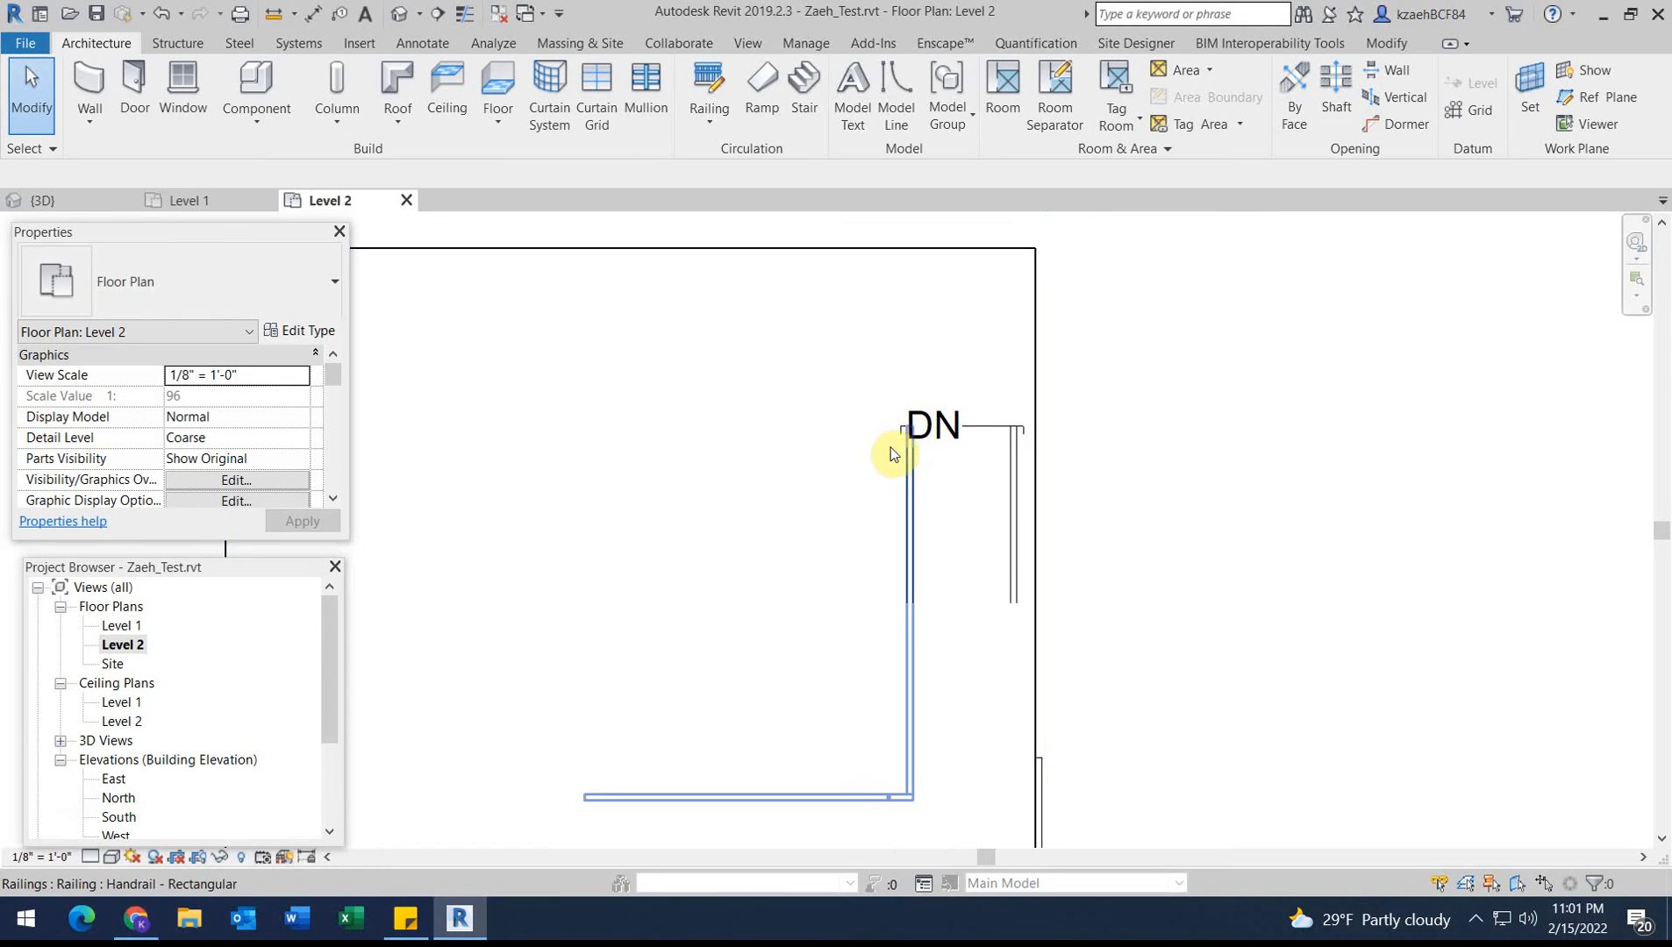
pyautogui.scroll(-2, 913, 566)
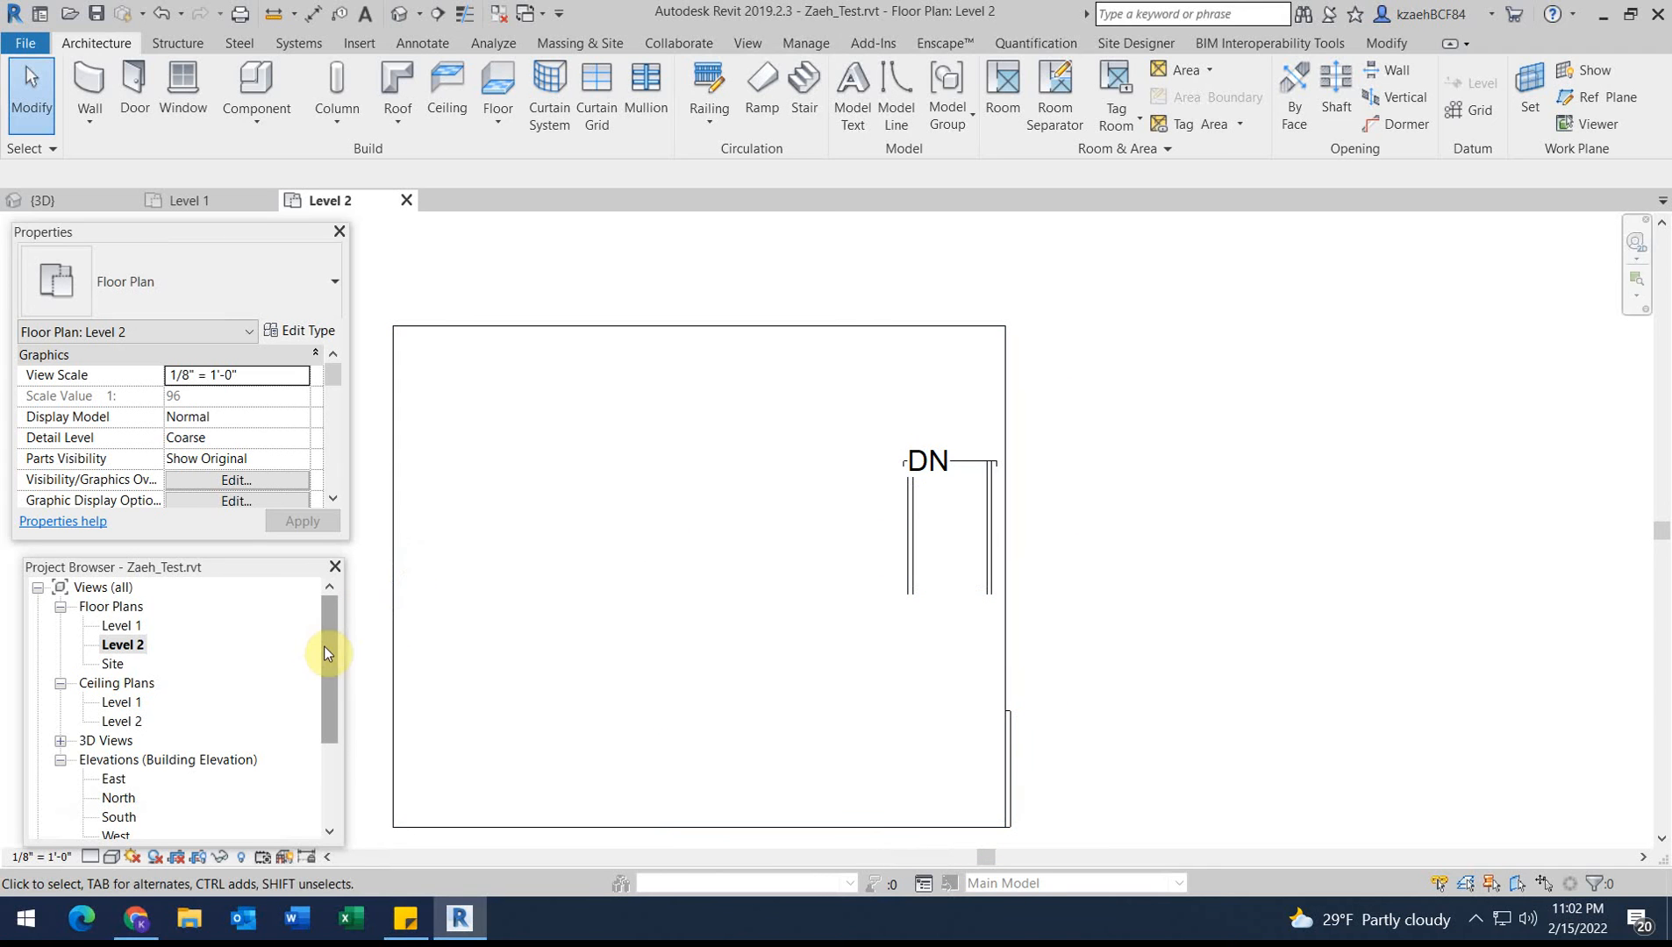
pyautogui.moveTo(330, 379); pyautogui.dragTo(329, 456)
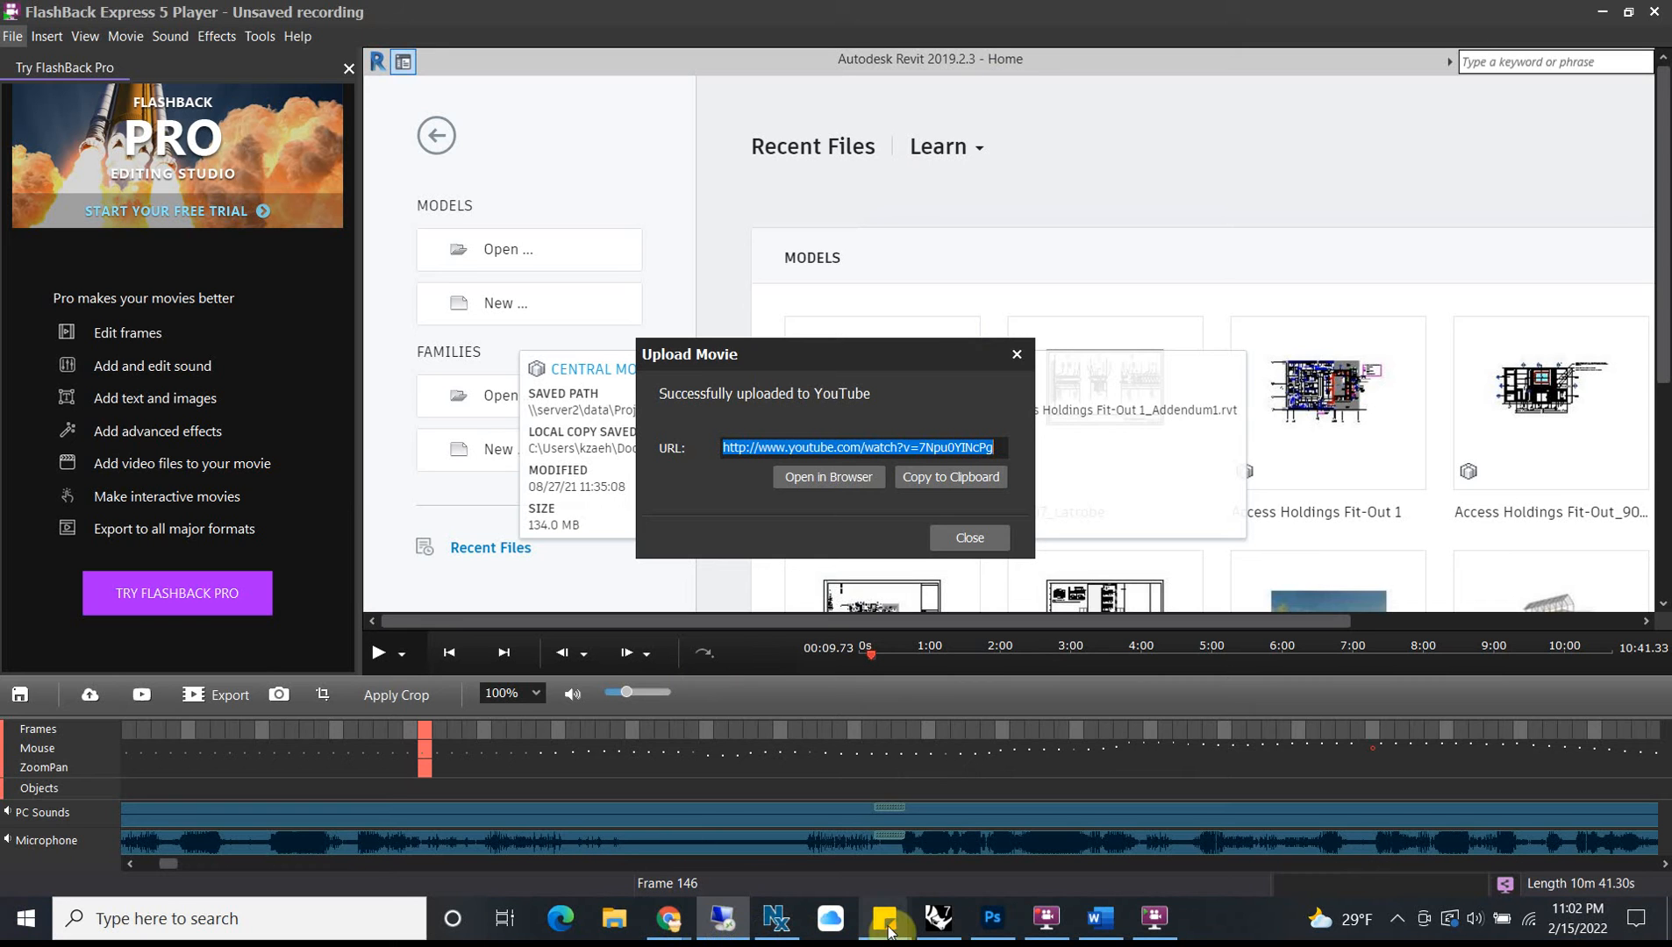
pyautogui.click(776, 928)
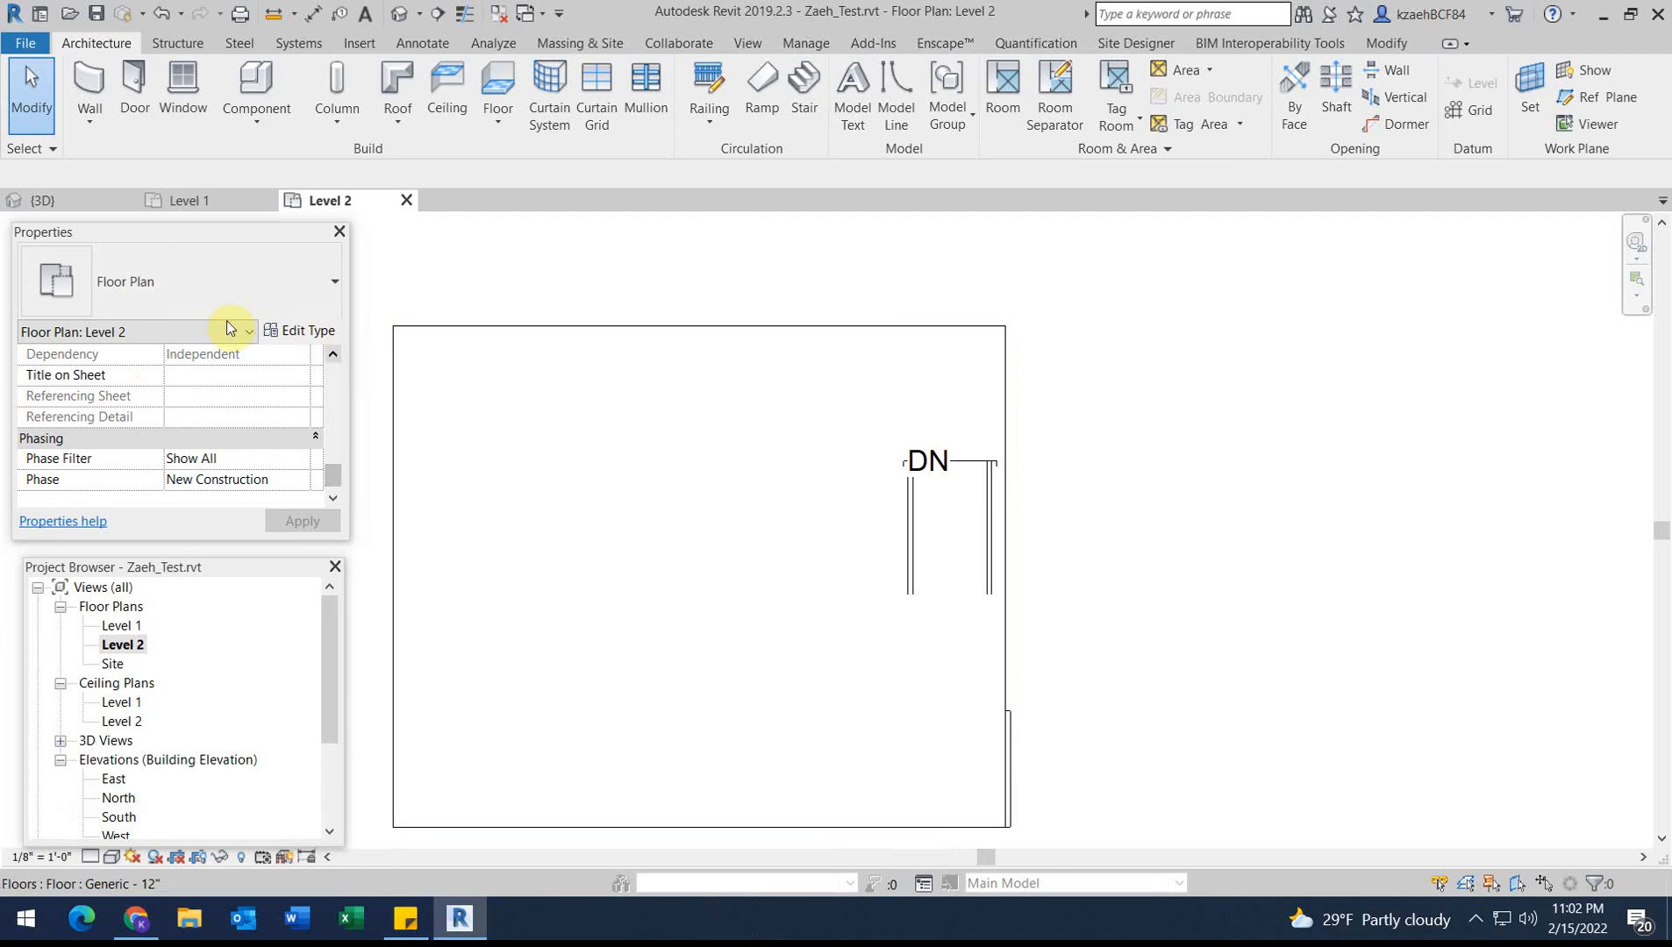
pyautogui.moveTo(337, 479); pyautogui.dragTo(333, 421)
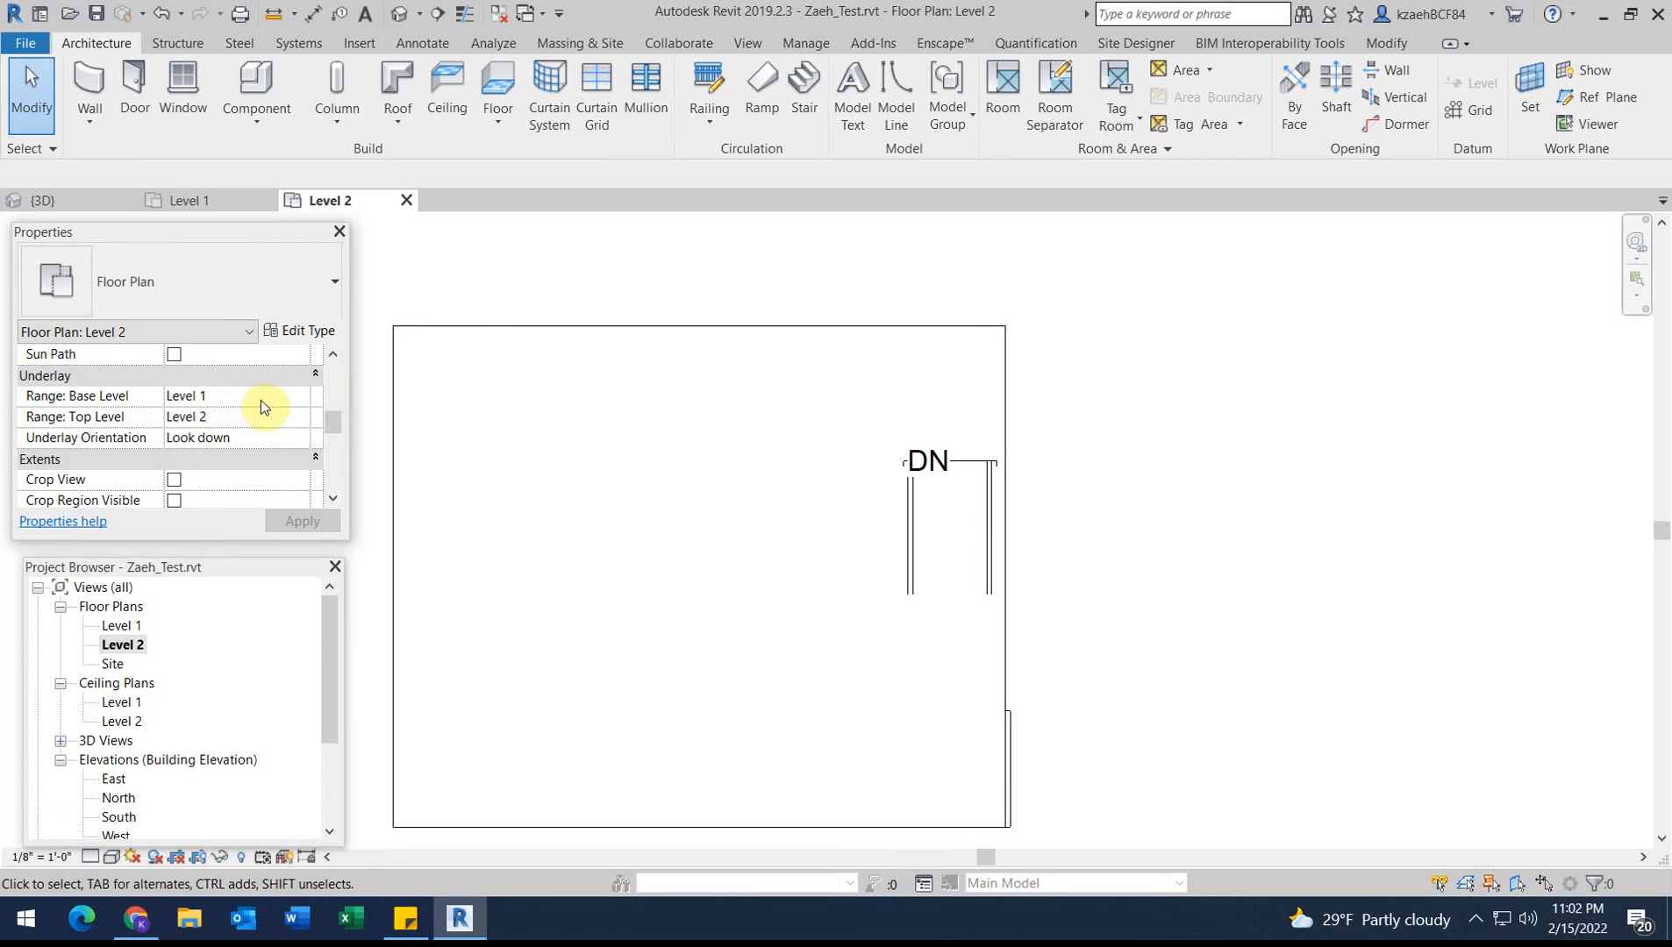
pyautogui.click(290, 400)
pyautogui.click(298, 398)
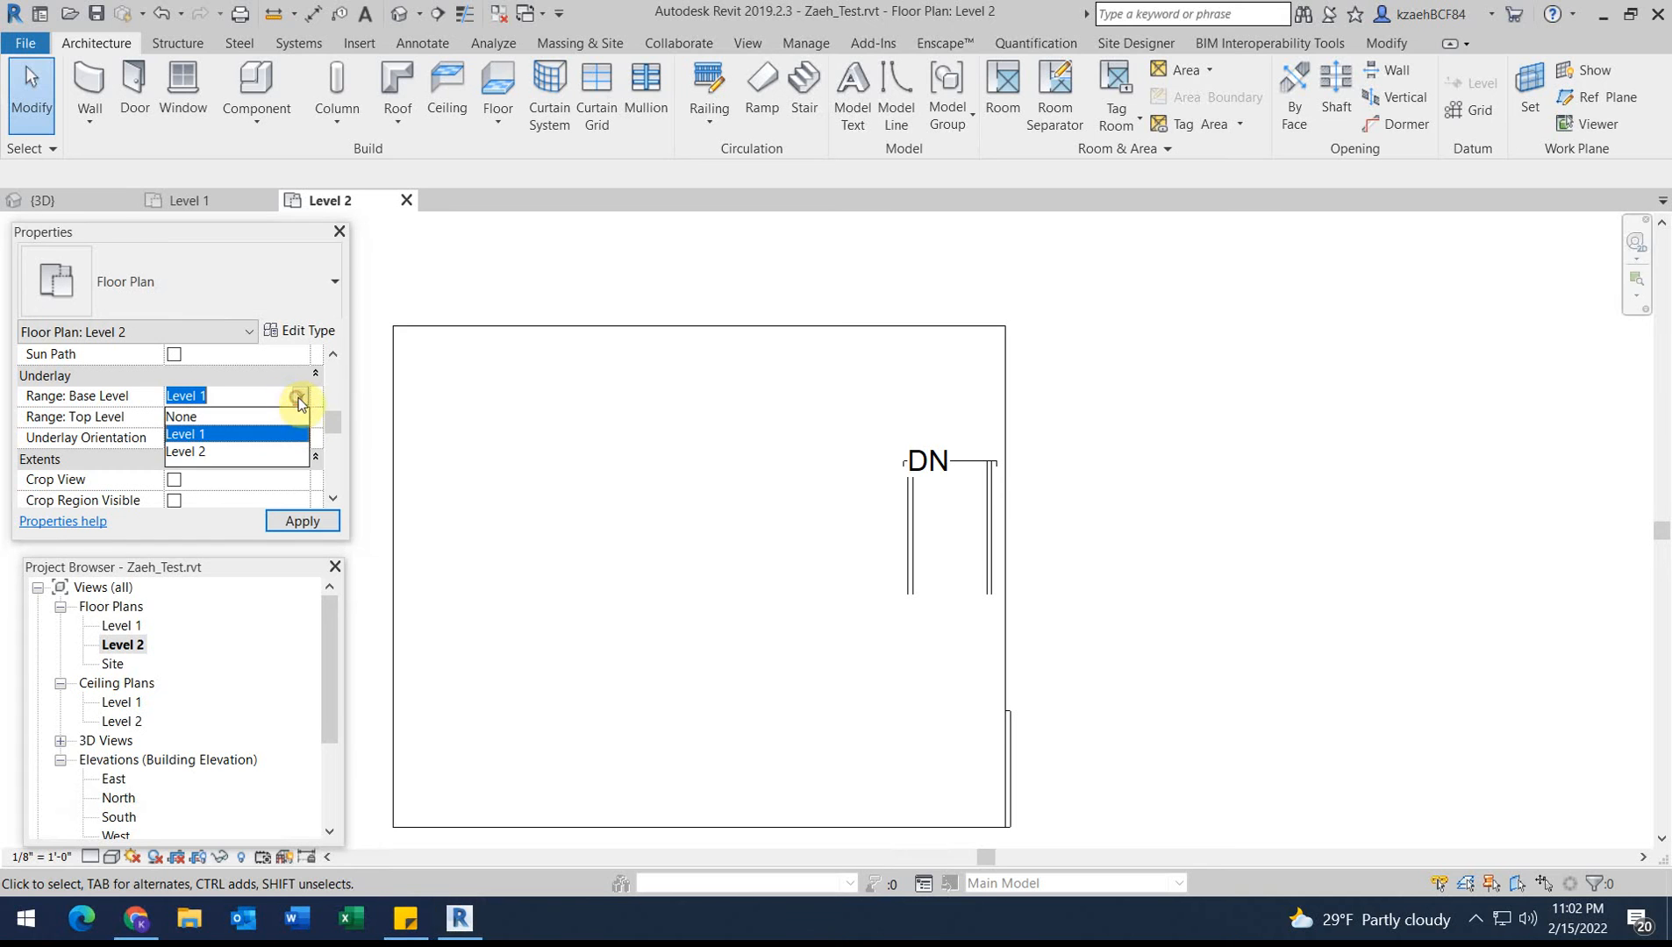
pyautogui.click(296, 433)
pyautogui.click(320, 530)
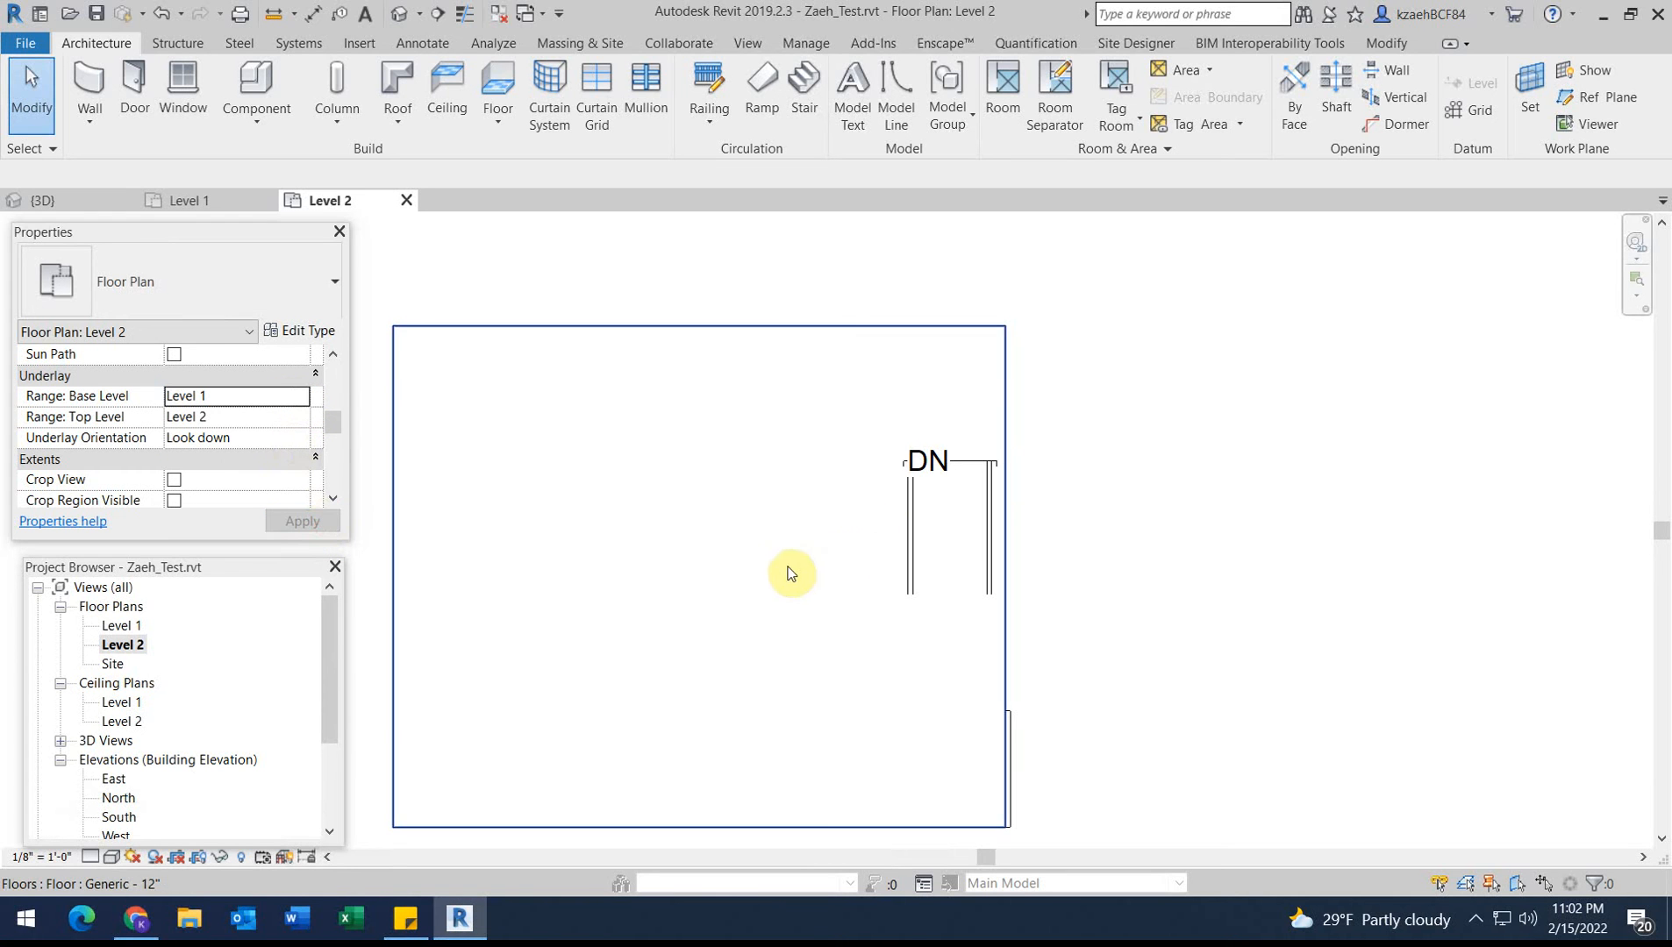
# Shrink the Project Browser's height and set the Level 2 plan's visual style to Wireframe.
pyautogui.scroll(-3, 773, 564)
pyautogui.scroll(-1, 896, 595)
pyautogui.scroll(-1, 886, 591)
pyautogui.scroll(5, 839, 595)
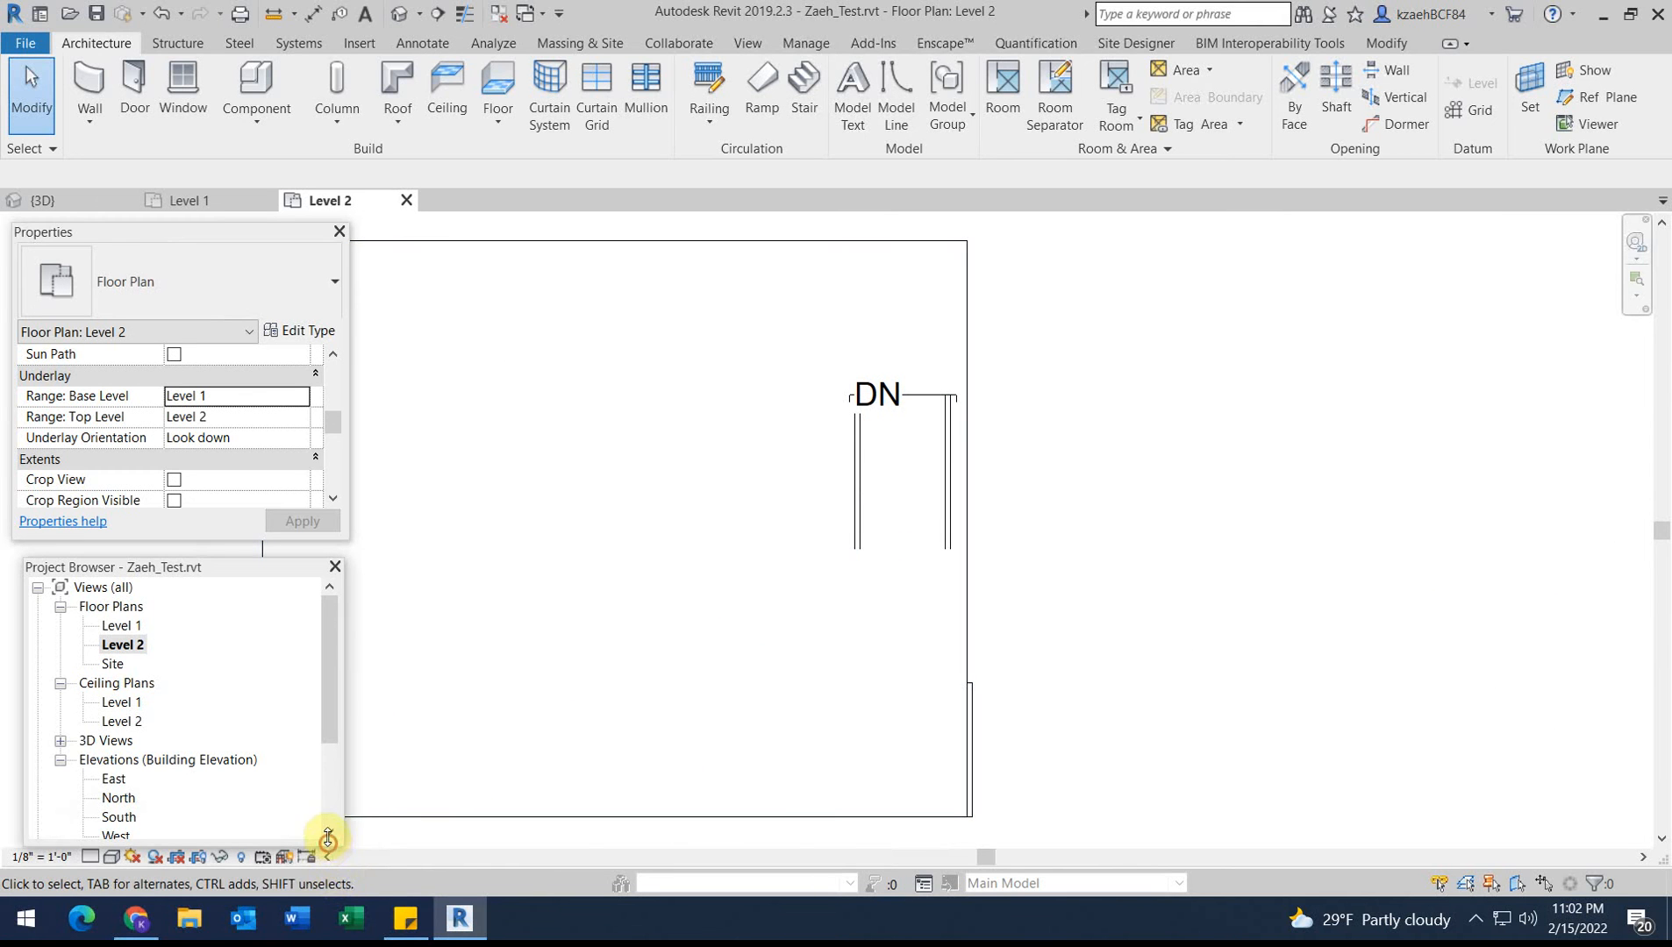
pyautogui.moveTo(328, 840); pyautogui.dragTo(230, 760)
pyautogui.click(112, 856)
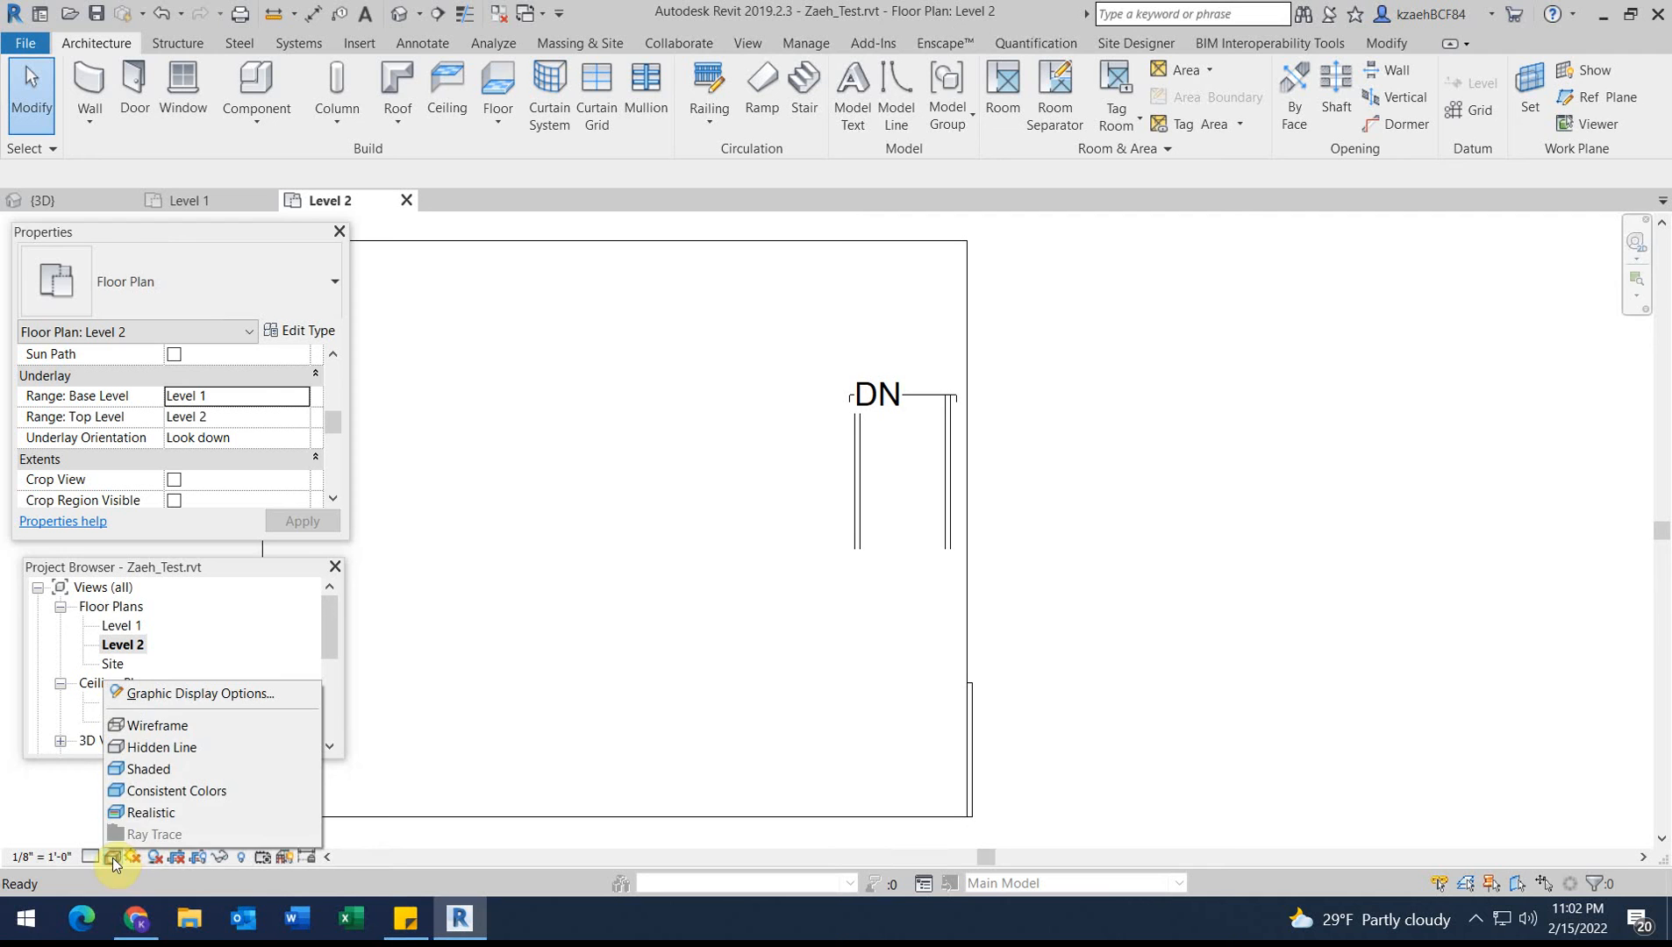
pyautogui.click(180, 725)
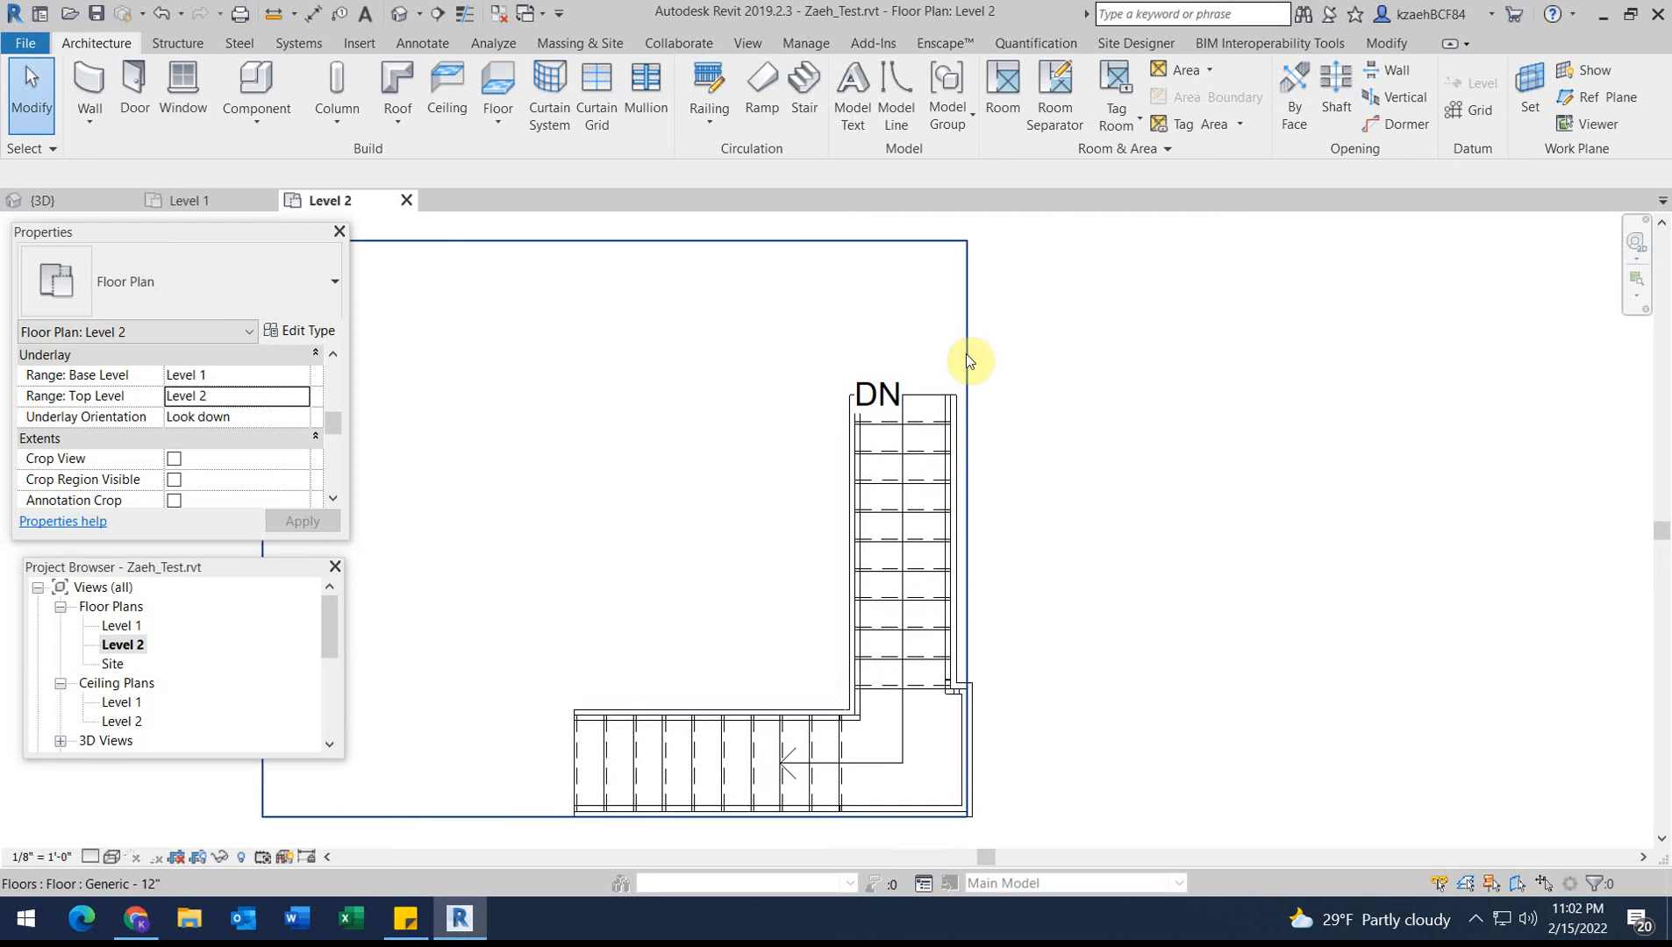
# Start a shaft opening on Level 2 and sketch its boundary across the upper run's top end and down its outer side to the landing.
pyautogui.click(1333, 80)
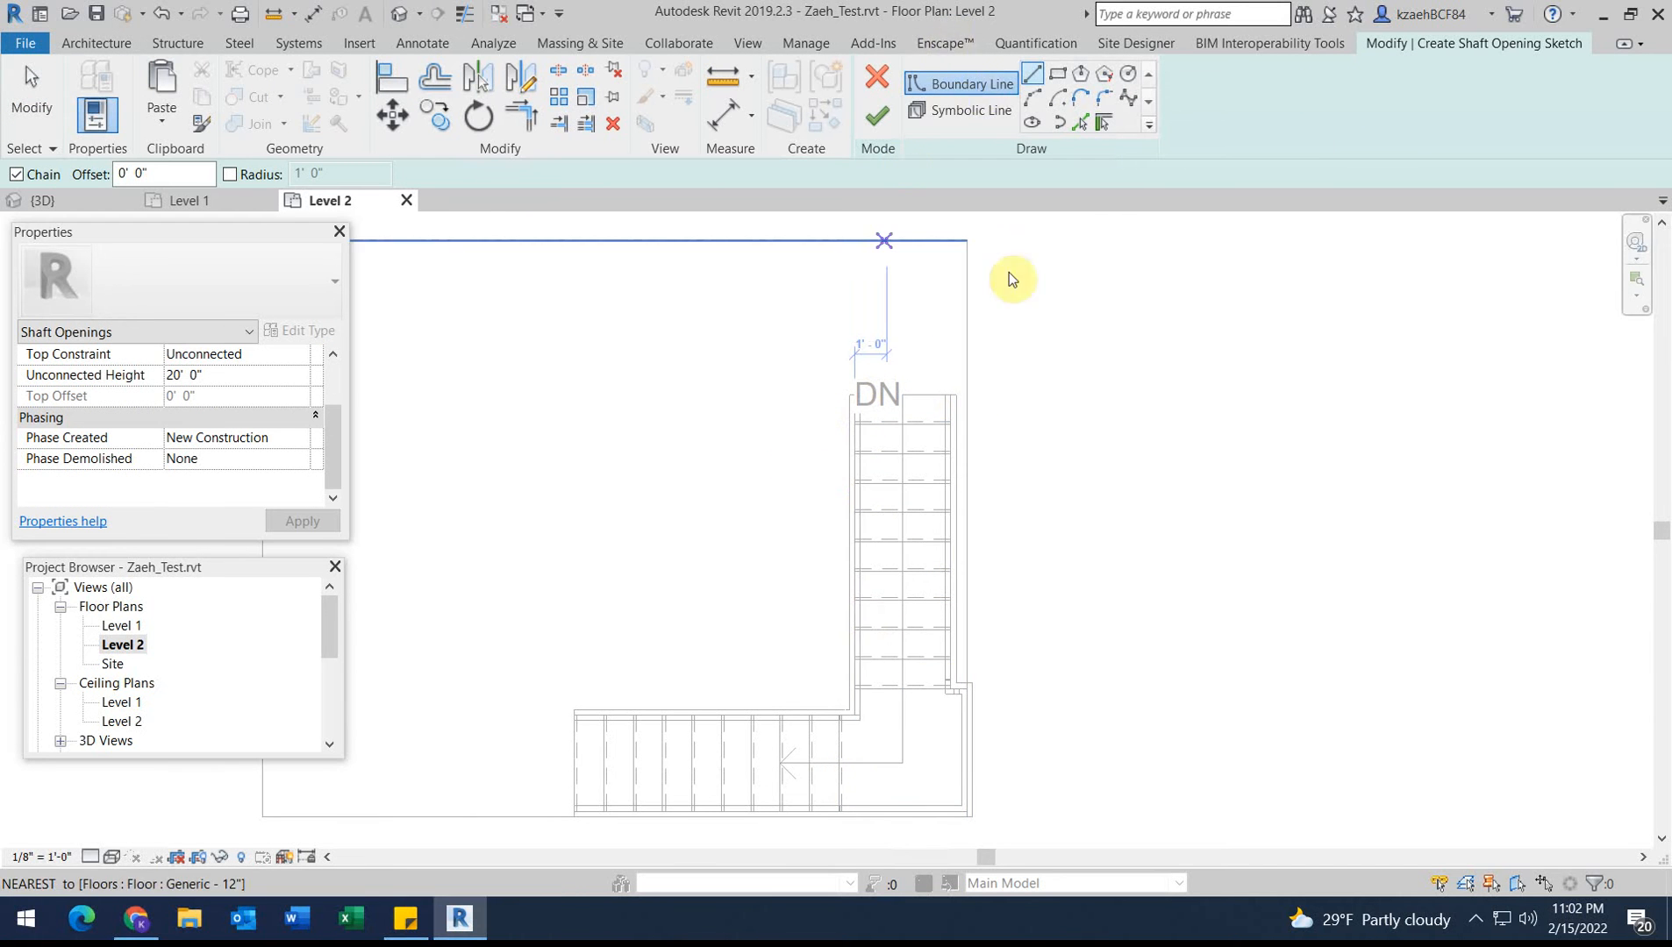
pyautogui.scroll(4, 864, 391)
pyautogui.click(842, 387)
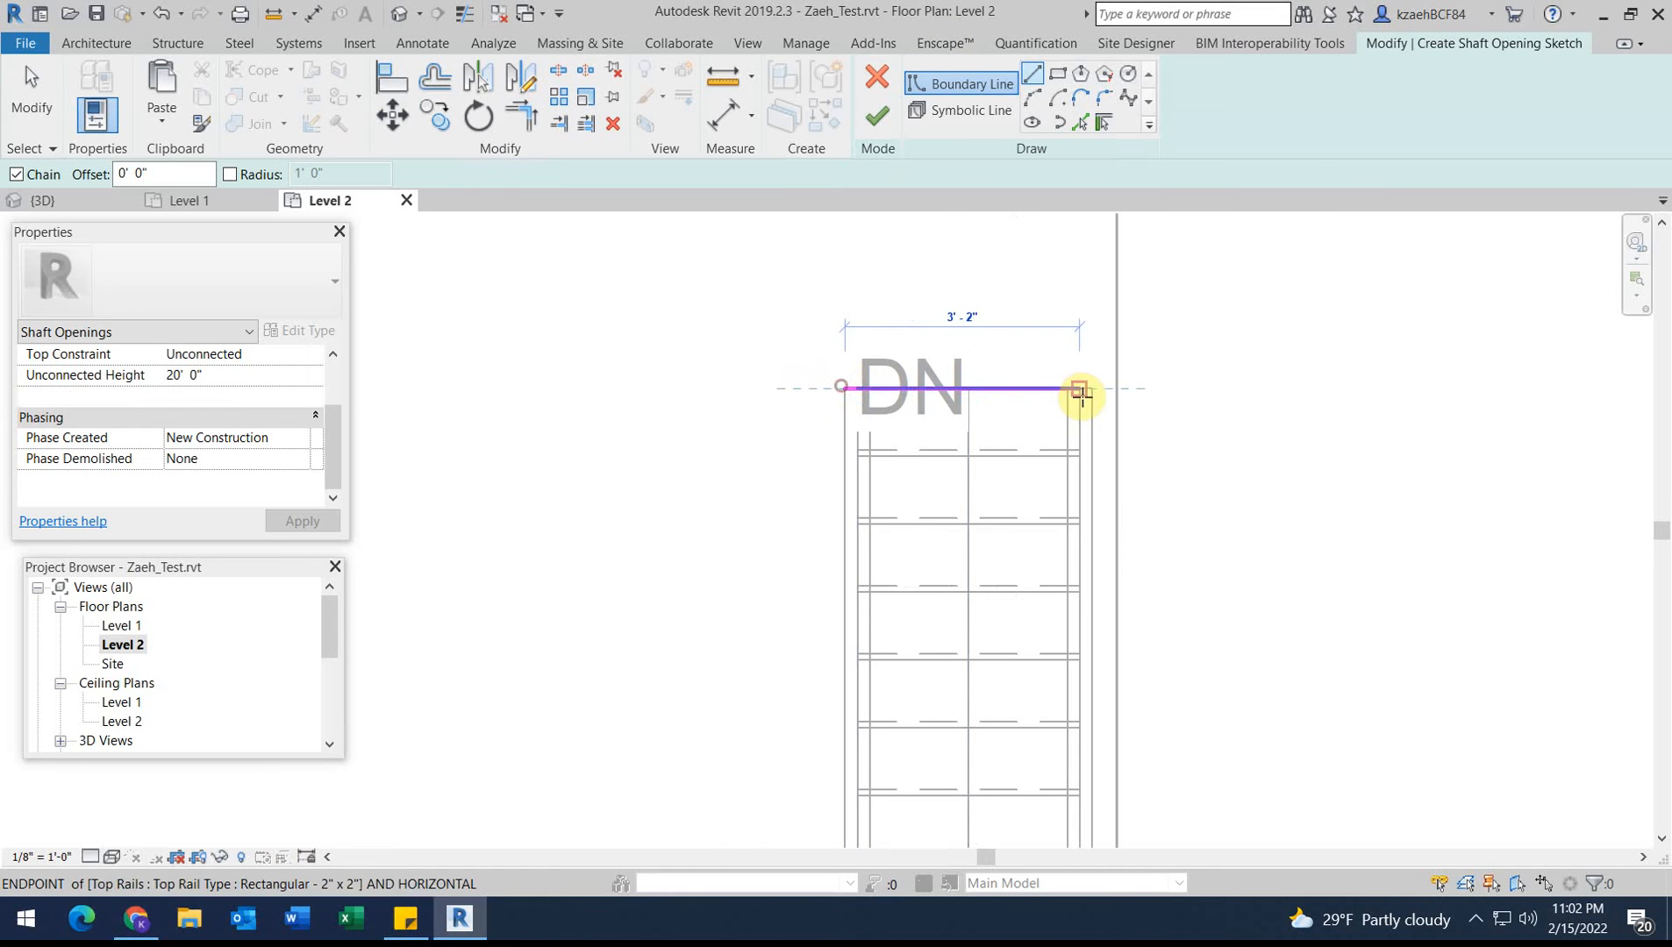
pyautogui.click(1084, 387)
pyautogui.scroll(-2, 1080, 570)
pyautogui.moveTo(1087, 643); pyautogui.dragTo(1078, 346, button='middle')
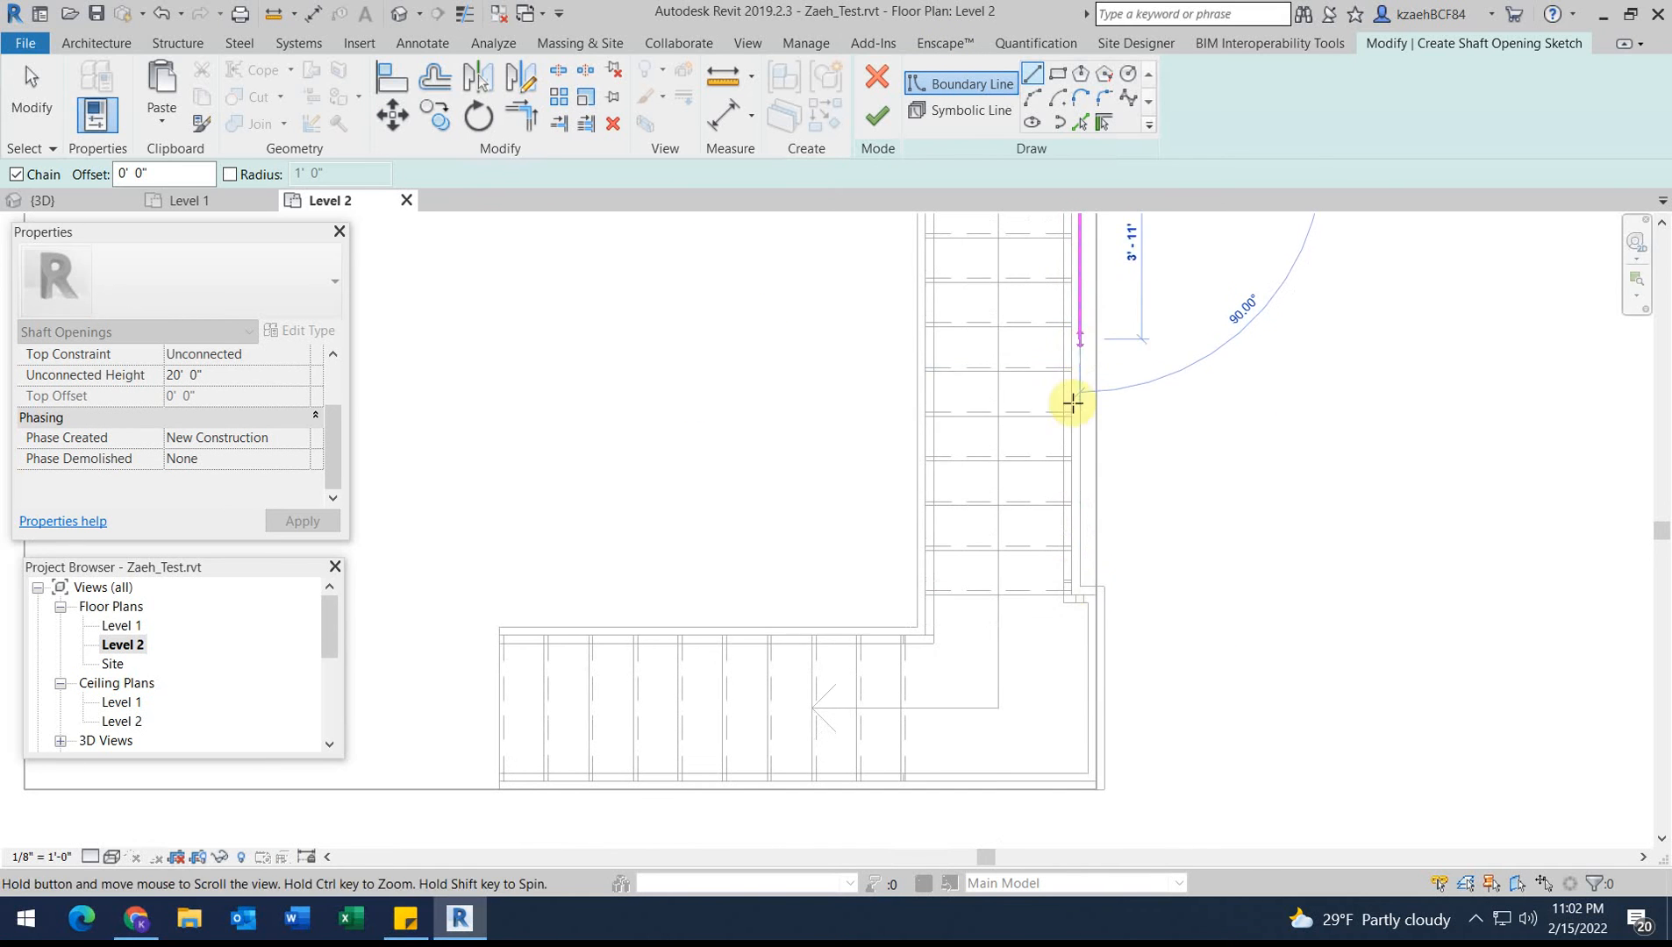
pyautogui.scroll(2, 1078, 586)
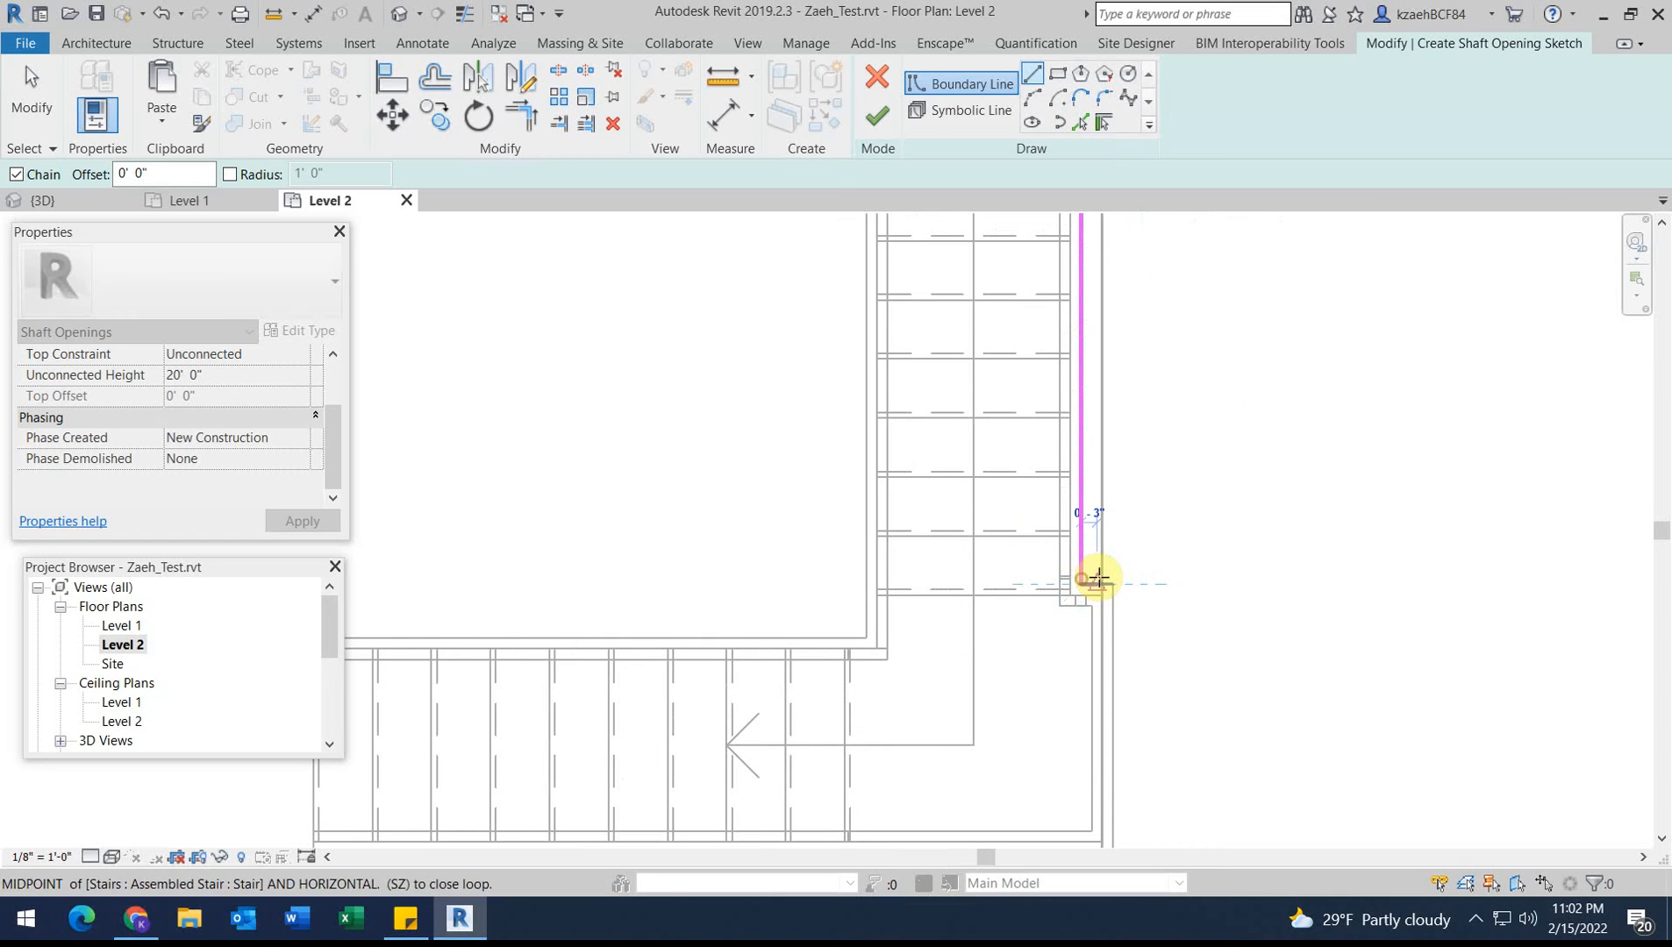
pyautogui.scroll(-3, 1092, 583)
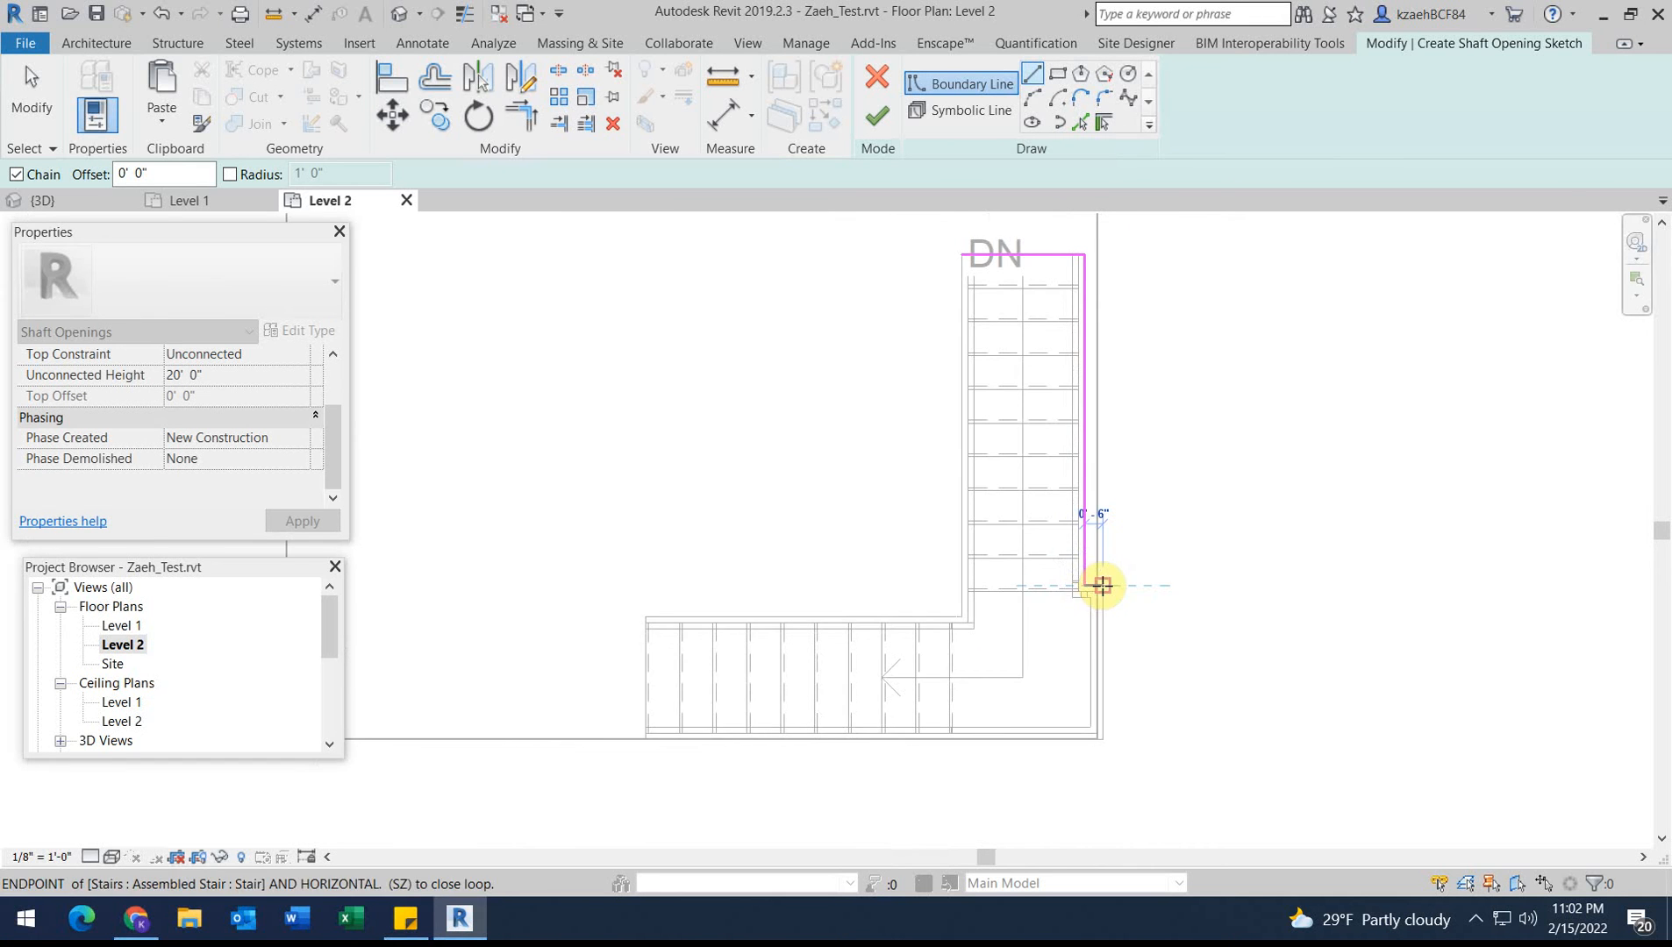
pyautogui.scroll(3, 1096, 583)
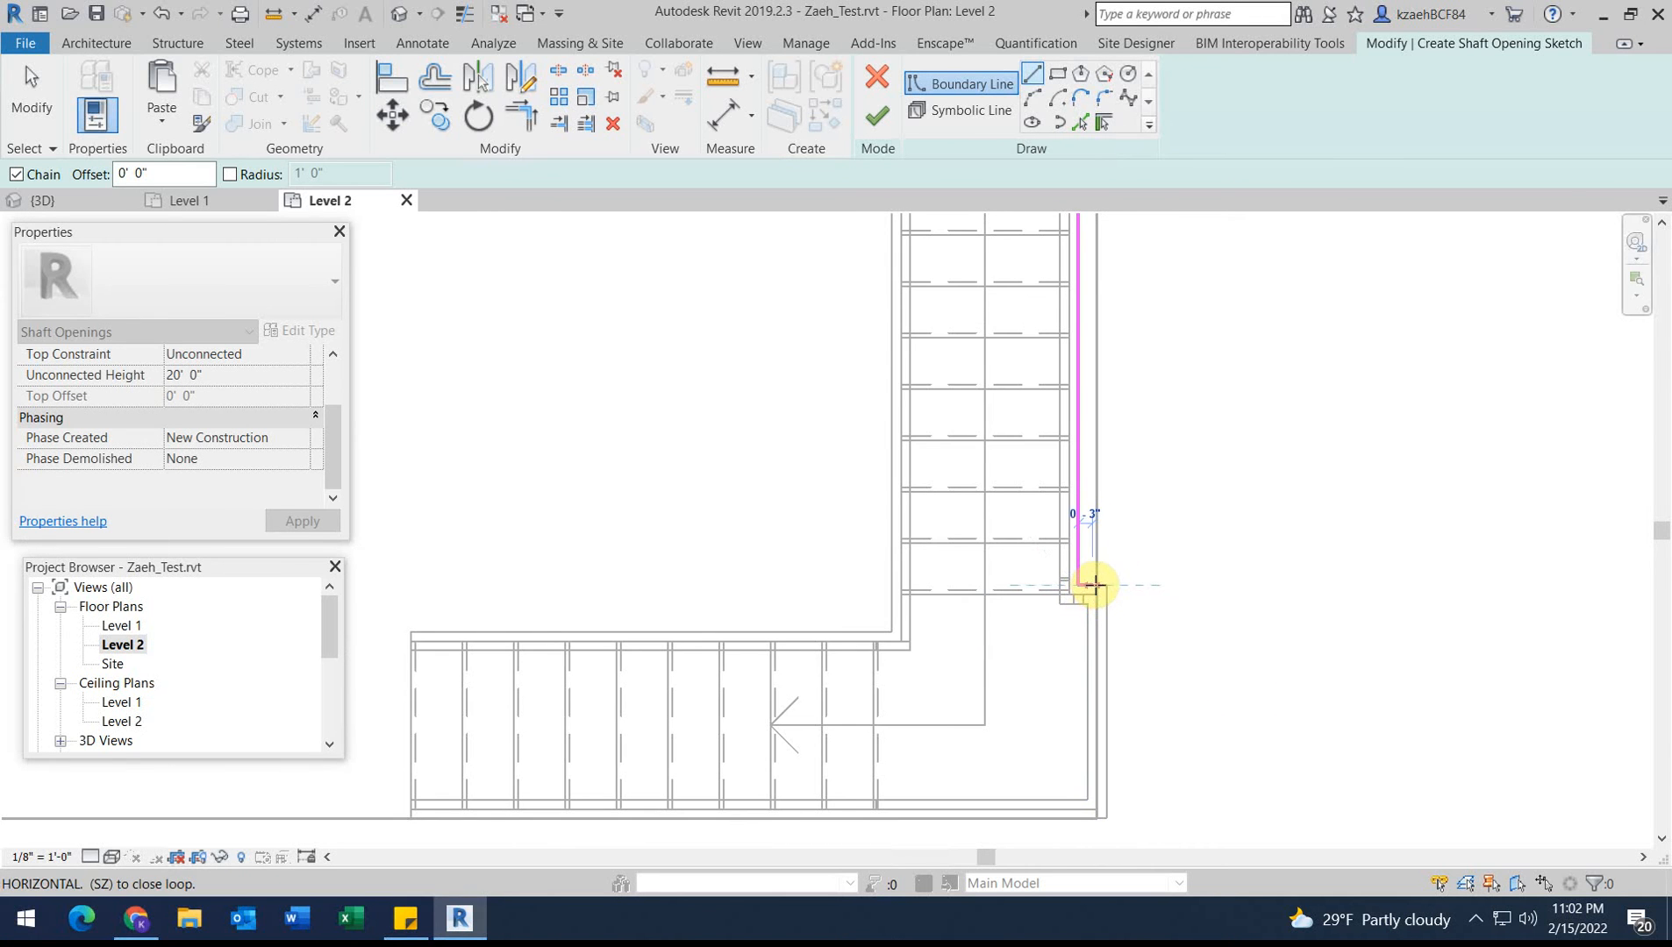
# Continue the shaft boundary out to the floor's right edge, around the landing and up the upper run's inner side to close the loop.
pyautogui.click(1095, 585)
pyautogui.click(1097, 809)
pyautogui.click(887, 809)
pyautogui.scroll(-1, 879, 557)
pyautogui.moveTo(878, 527); pyautogui.dragTo(877, 745, button='middle')
pyautogui.click(880, 425)
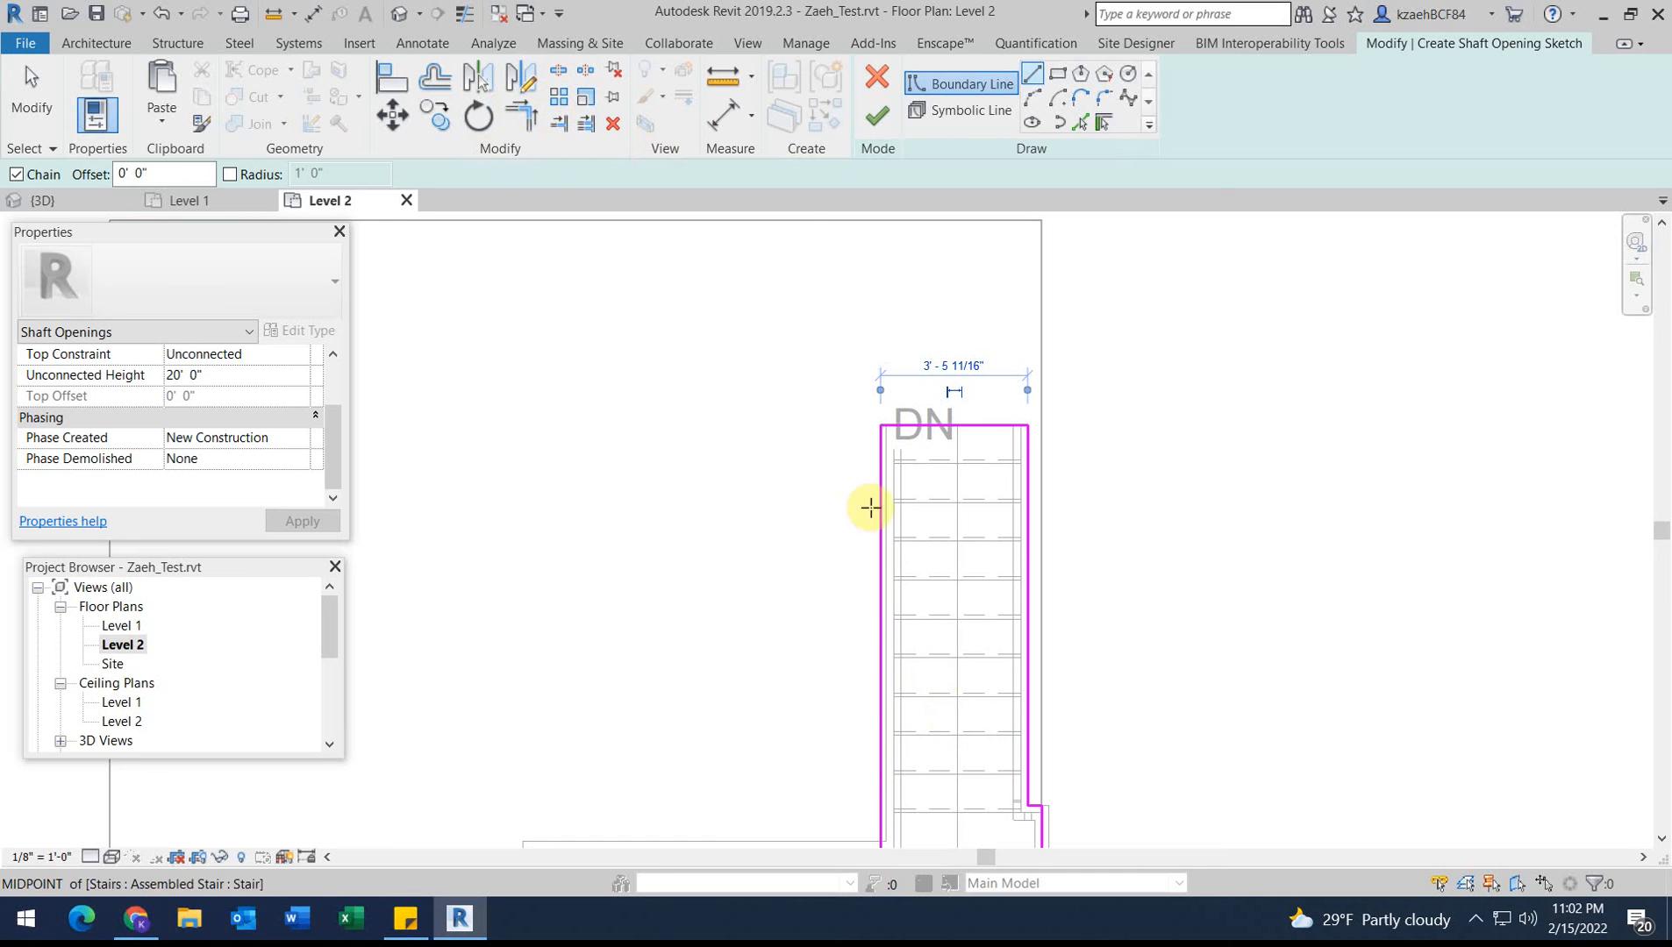
pyautogui.scroll(2, 903, 614)
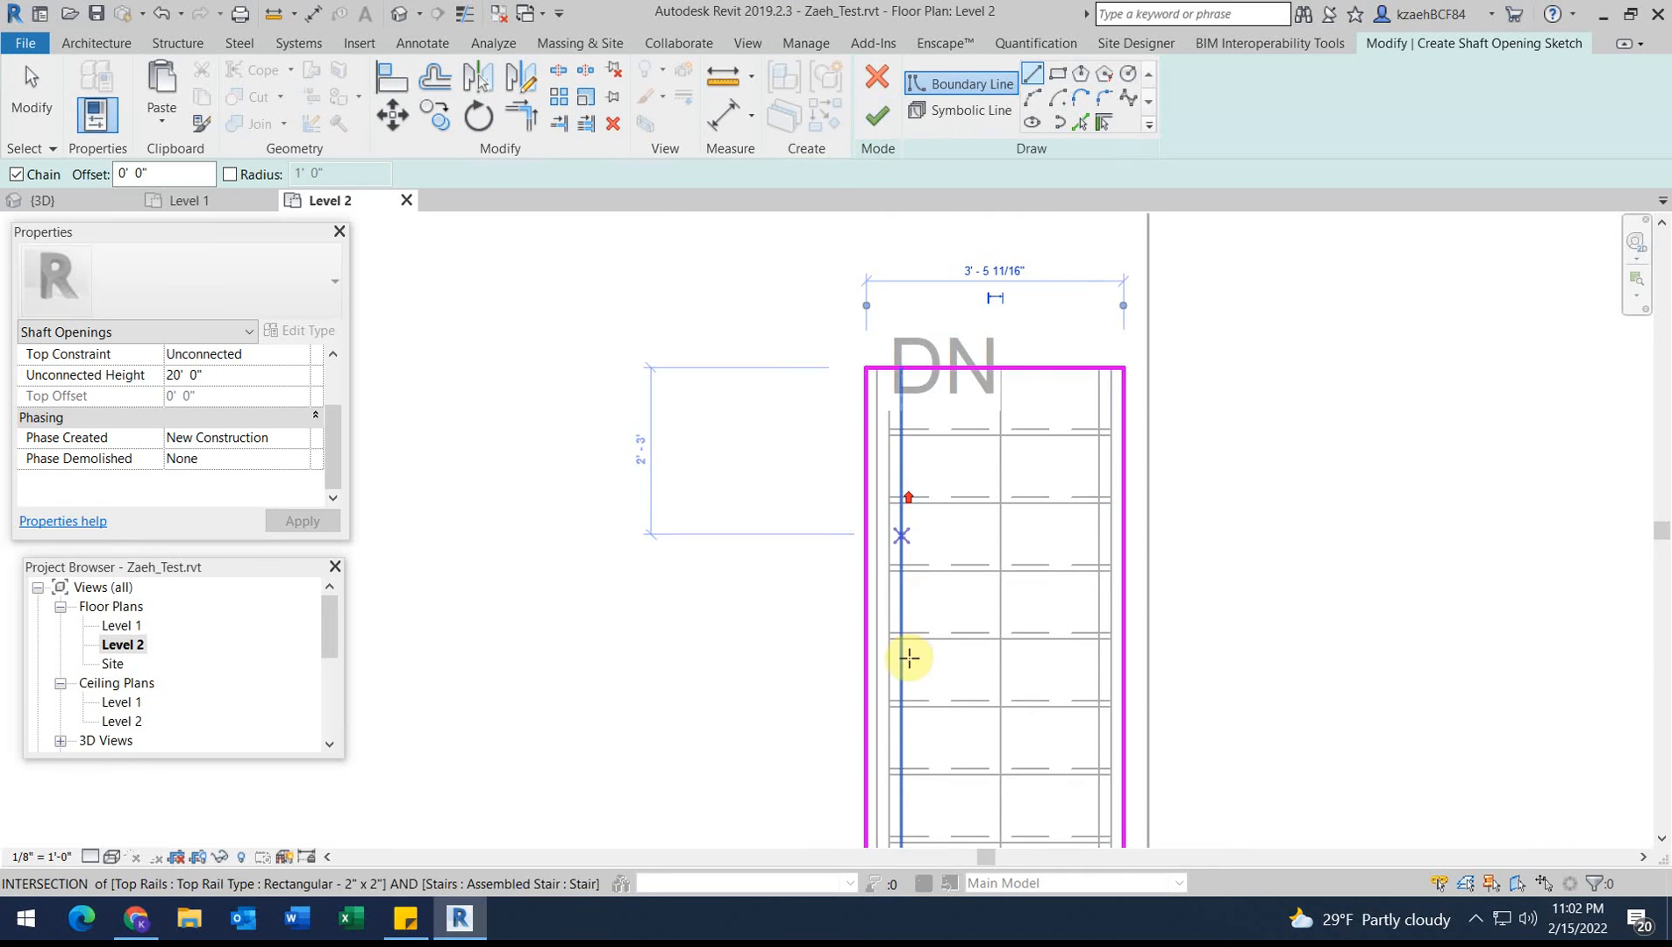
pyautogui.press('Escape')
pyautogui.scroll(-4, 982, 562)
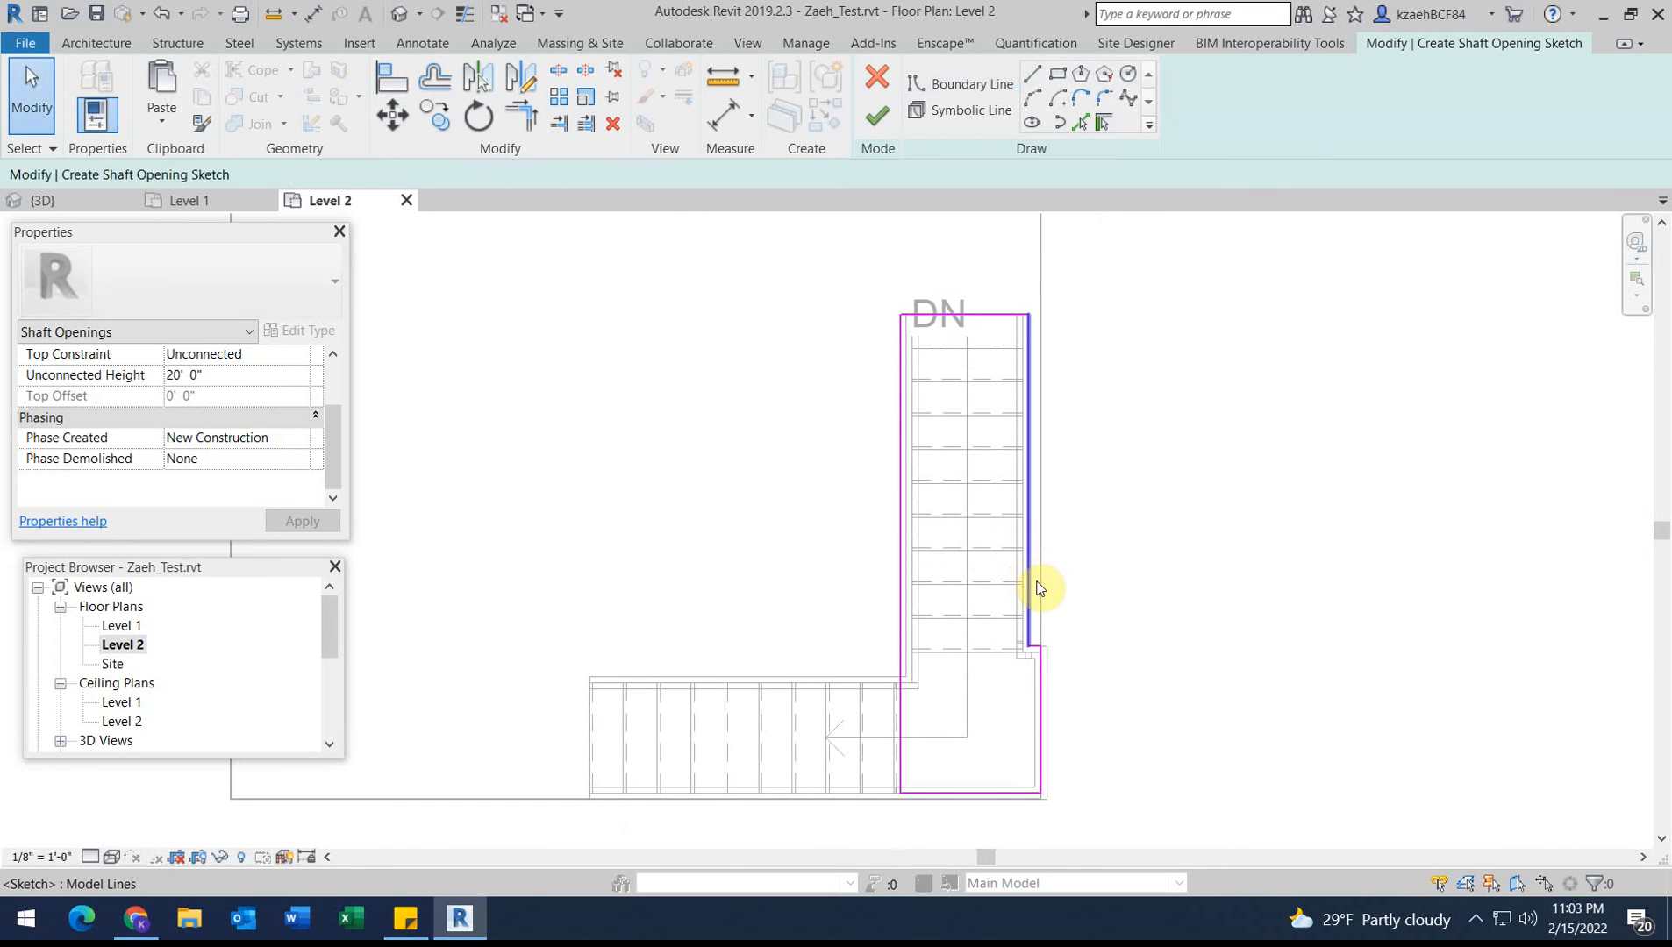
# Delete the shaft boundary line along the upper run's outer side and the short jog line beside the landing.
pyautogui.click(1027, 586)
pyautogui.press('Delete')
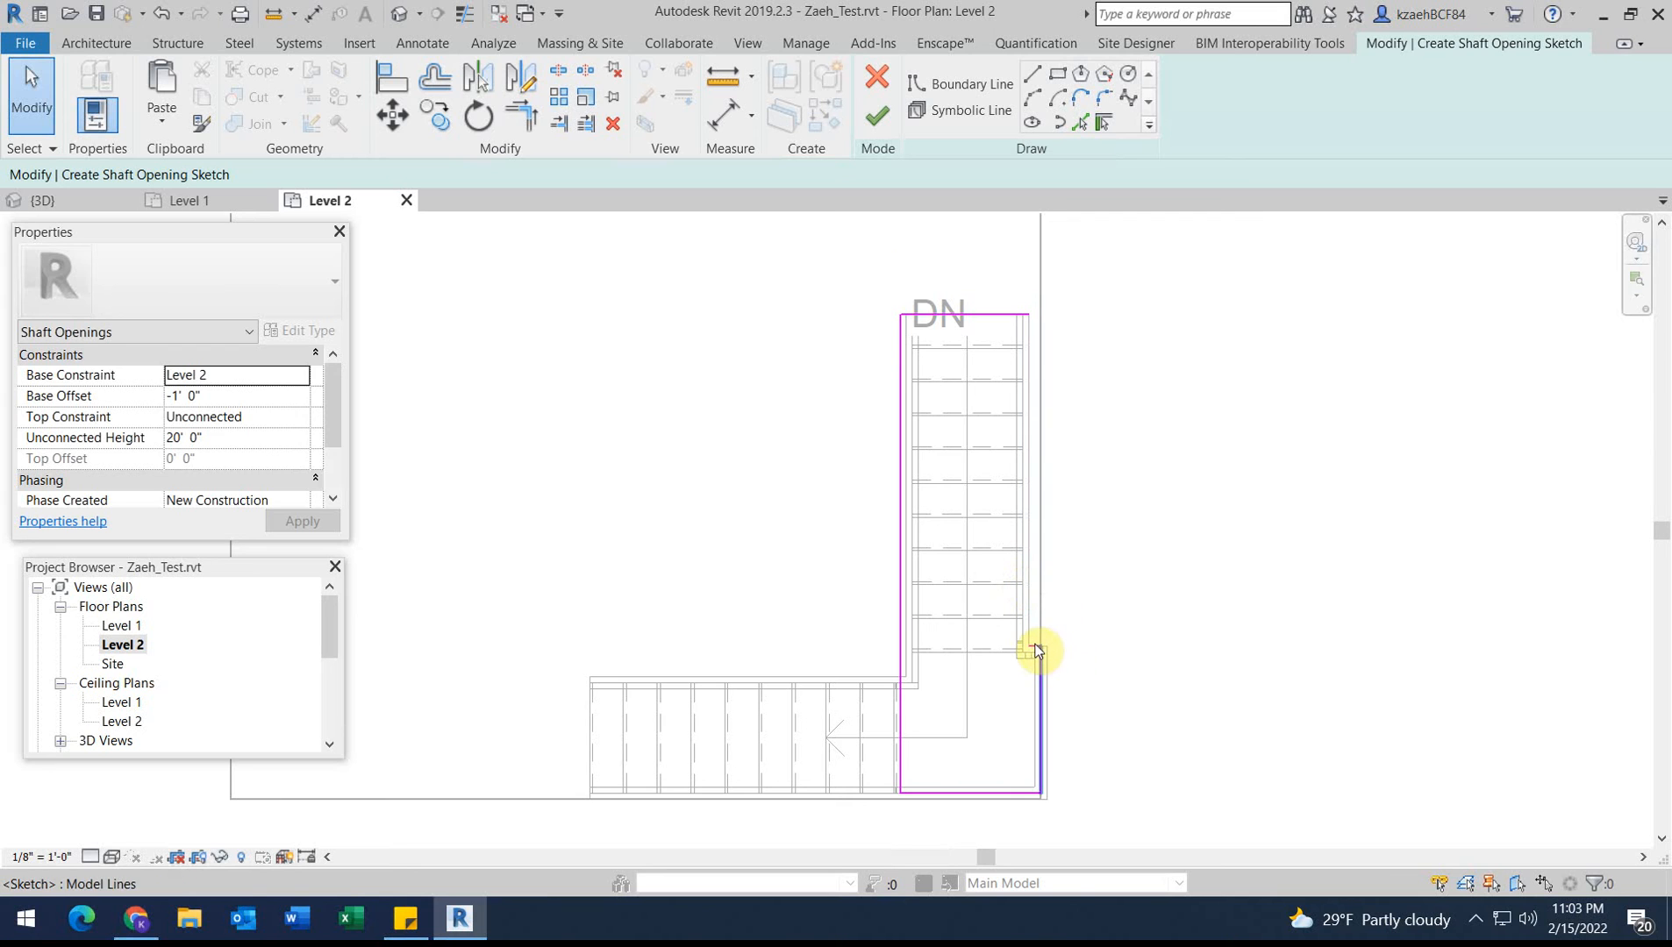
pyautogui.click(1032, 647)
pyautogui.press('Delete')
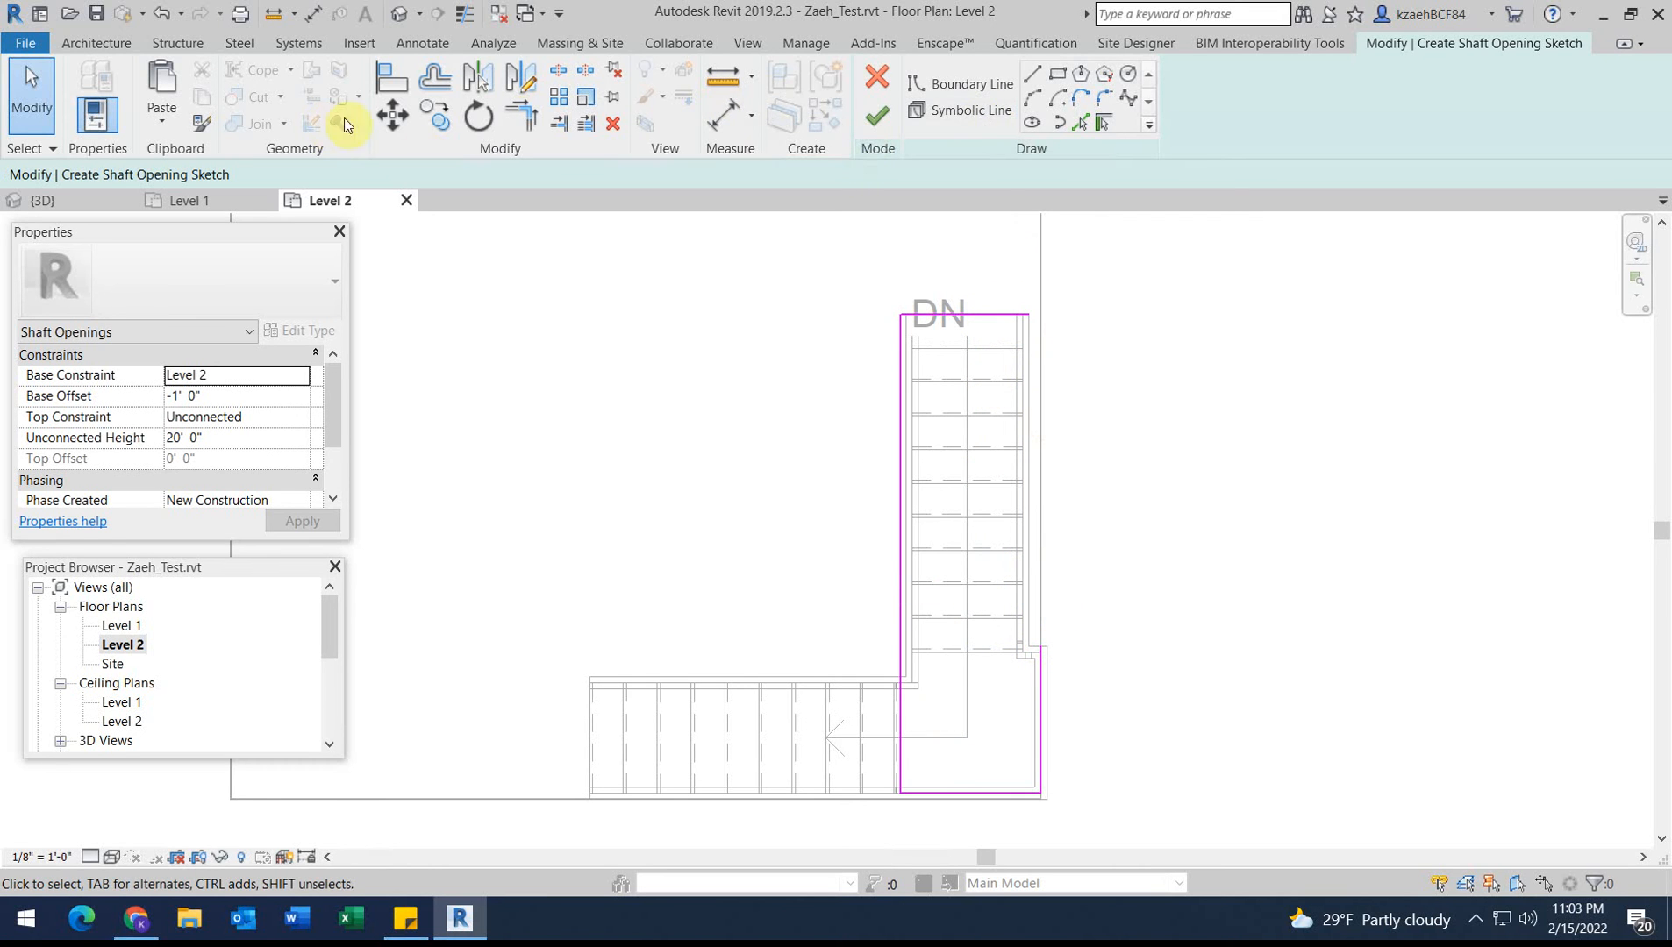
# Trim the shaft's upper boundary line and landing-side line to a corner at the floor's right edge, and finish the shaft opening.
pyautogui.click(990, 314)
pyautogui.click(1041, 689)
pyautogui.moveTo(1042, 787); pyautogui.dragTo(1071, 788, button='middle')
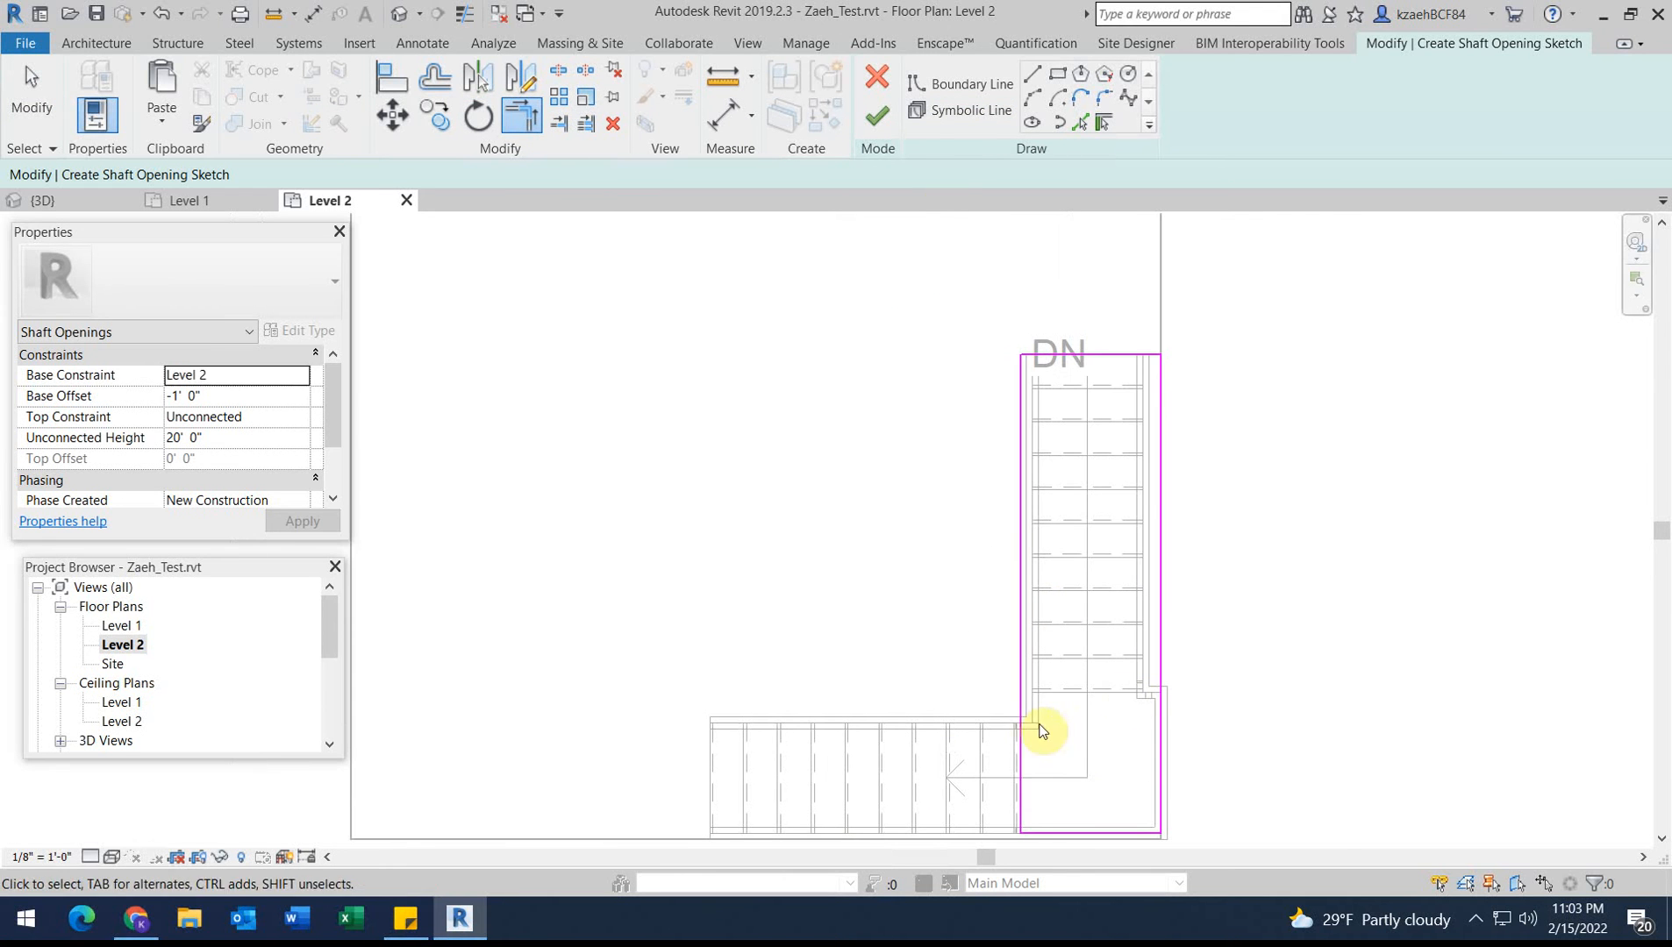
pyautogui.press('Escape')
pyautogui.scroll(3, 1021, 700)
pyautogui.moveTo(1017, 672); pyautogui.dragTo(1039, 675, button='middle')
pyautogui.click(1022, 675)
pyautogui.press('Delete')
pyautogui.click(874, 109)
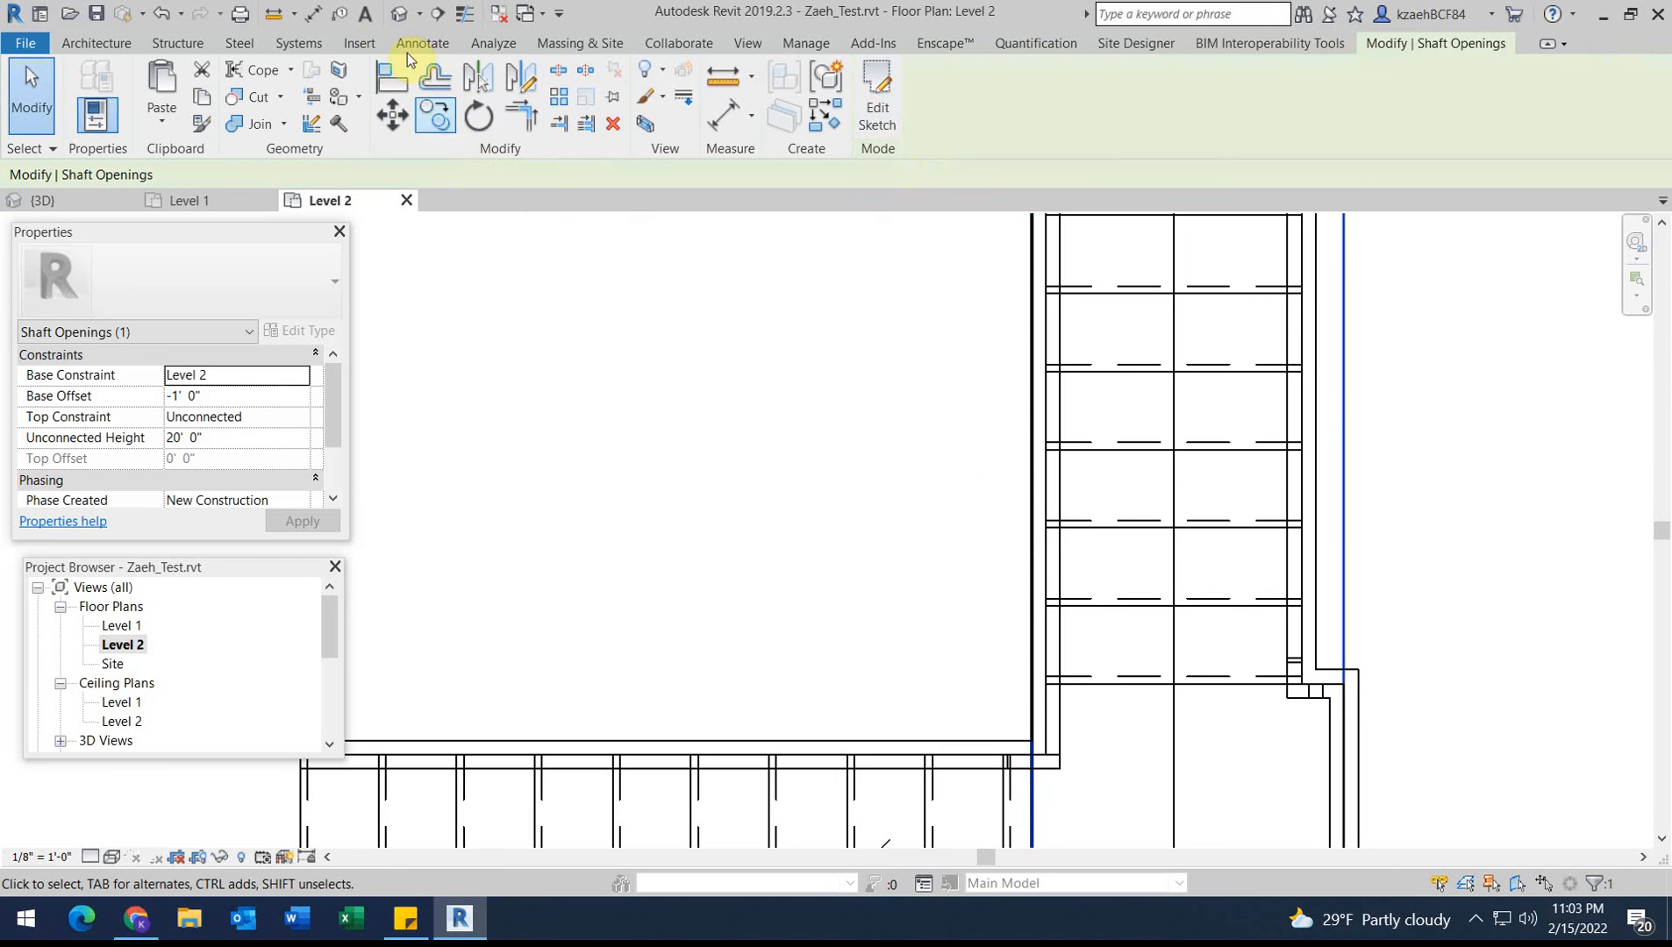
# Open the 3D view, select the shaft opening around the upper run and edit its sketch.
pyautogui.click(403, 10)
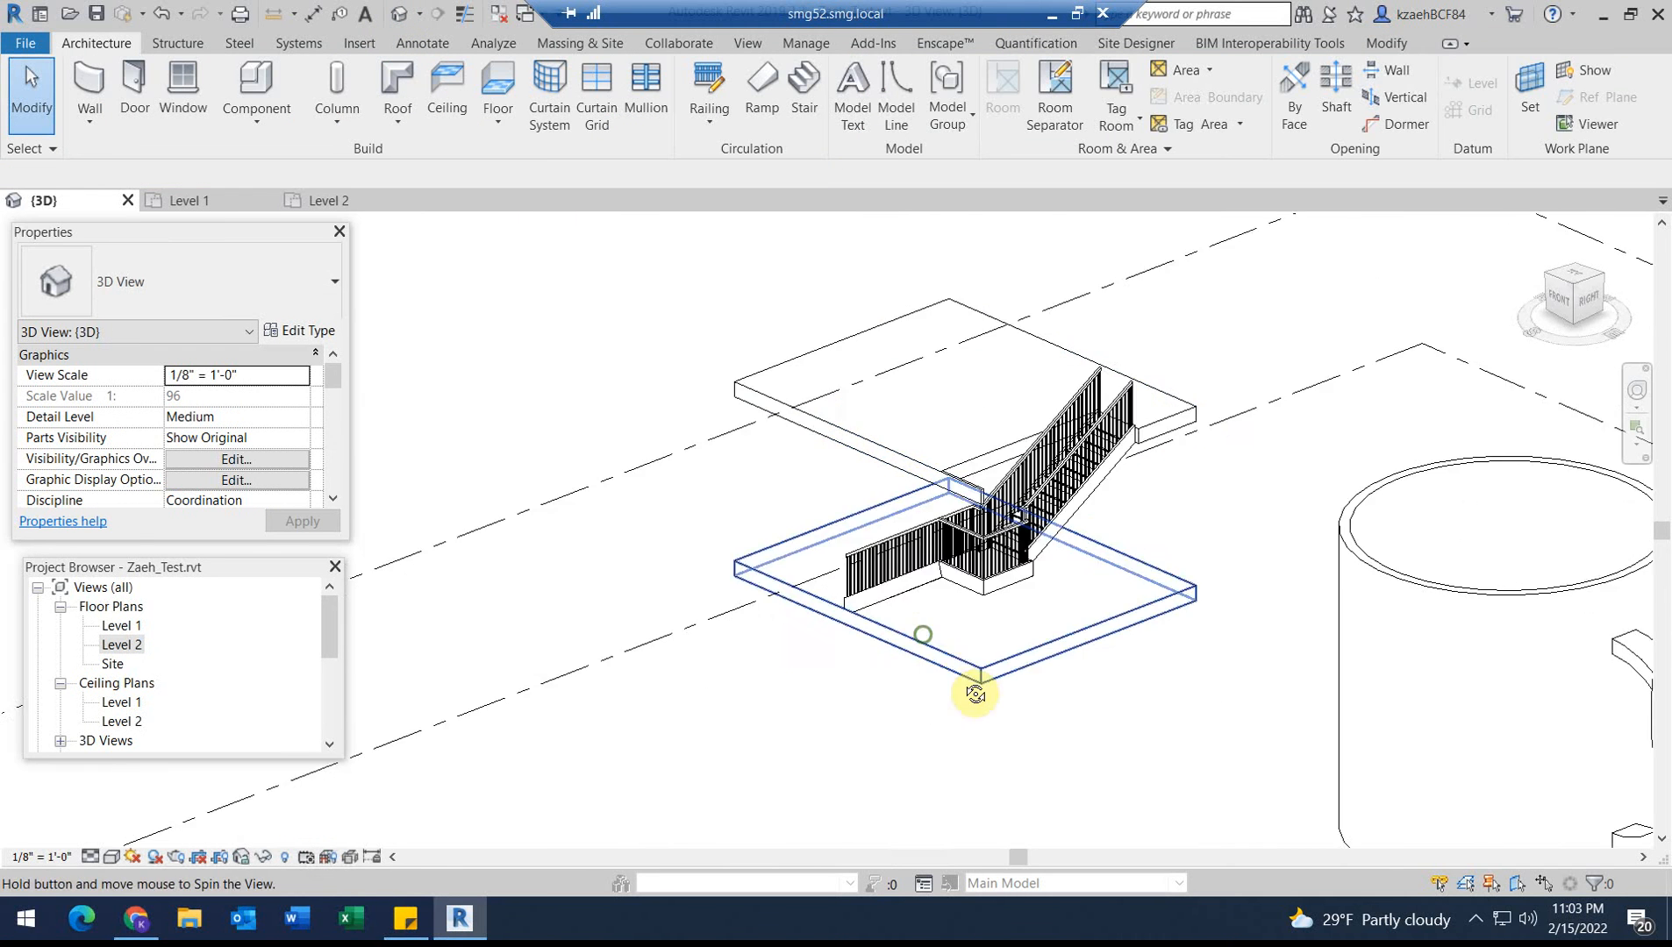
pyautogui.scroll(5, 728, 509)
pyautogui.click(693, 495)
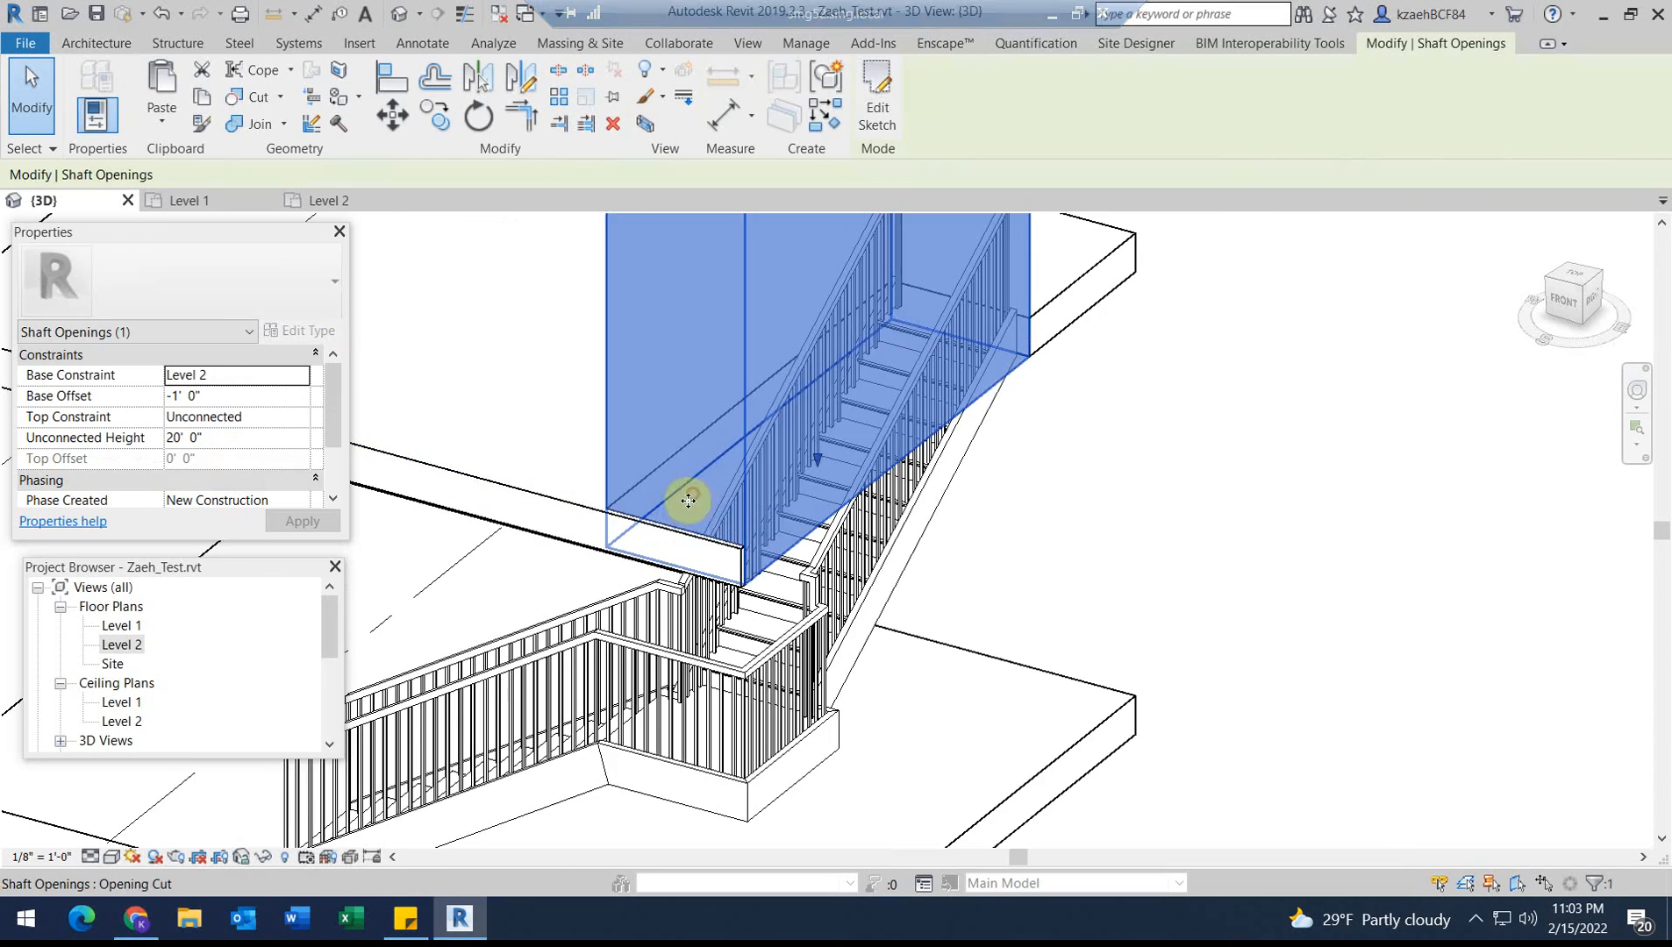
pyautogui.scroll(-2, 696, 533)
pyautogui.keyDown('shift'); pyautogui.moveTo(1111, 625); pyautogui.dragTo(847, 504, button='middle'); pyautogui.keyUp('shift')
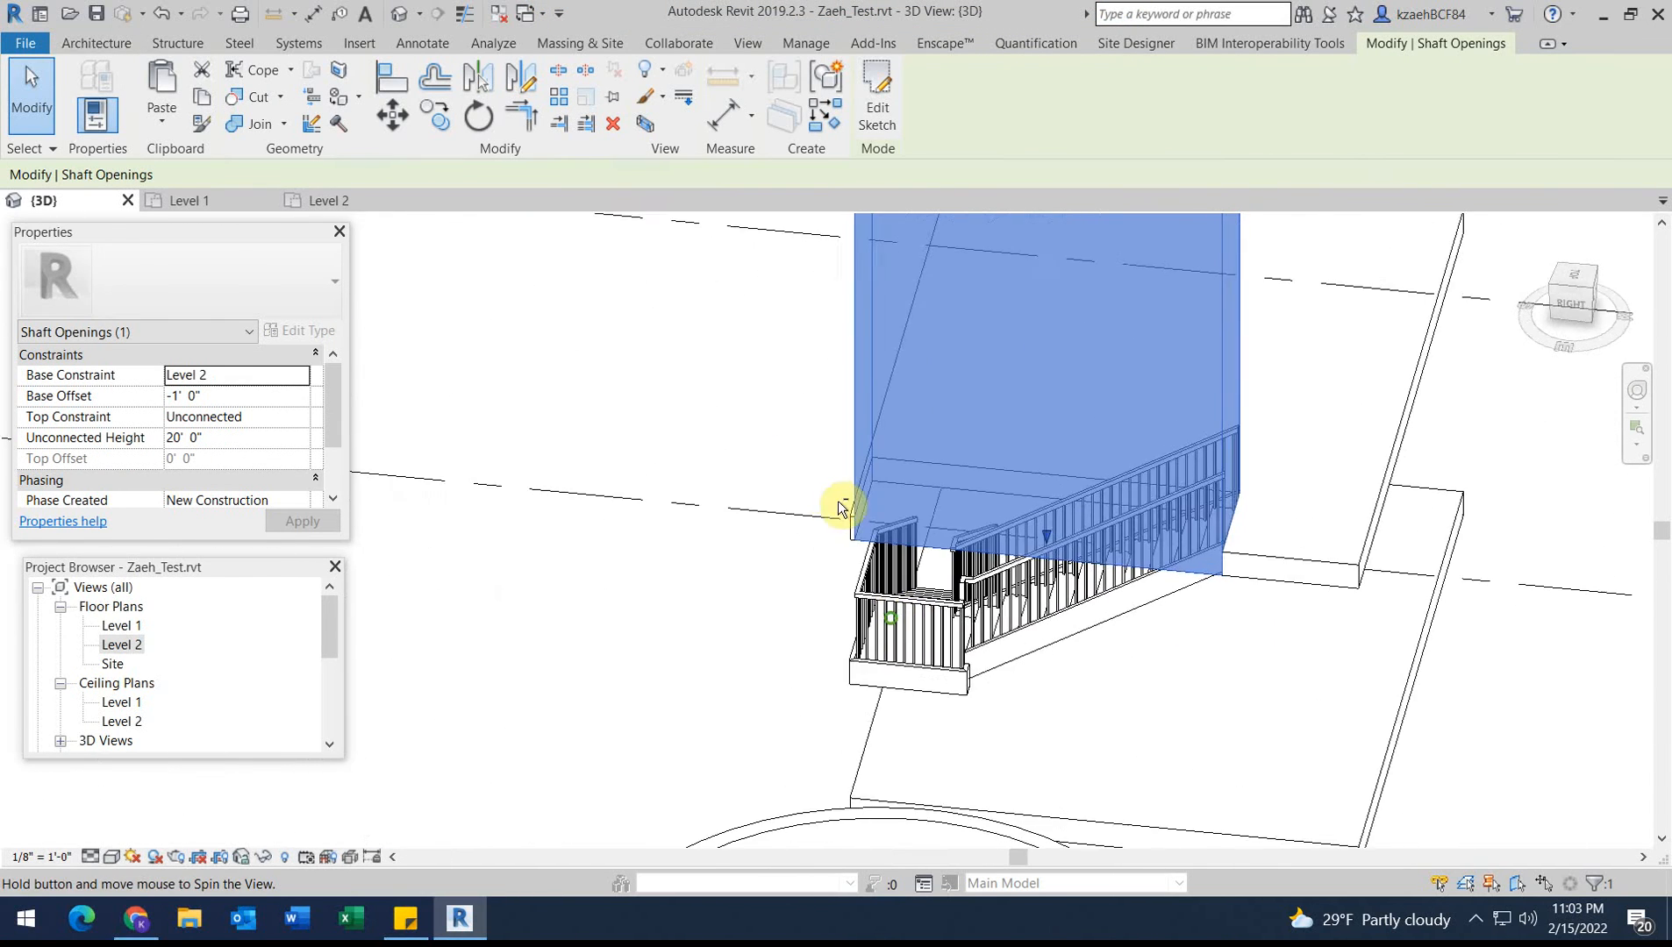
pyautogui.scroll(3, 847, 504)
pyautogui.click(885, 83)
pyautogui.moveTo(862, 676)
pyautogui.keyDown('shift'); pyautogui.mouseDown(button='middle')
pyautogui.moveTo(963, 698)
pyautogui.moveTo(883, 559)
pyautogui.mouseUp(button='middle'); pyautogui.keyUp('shift')
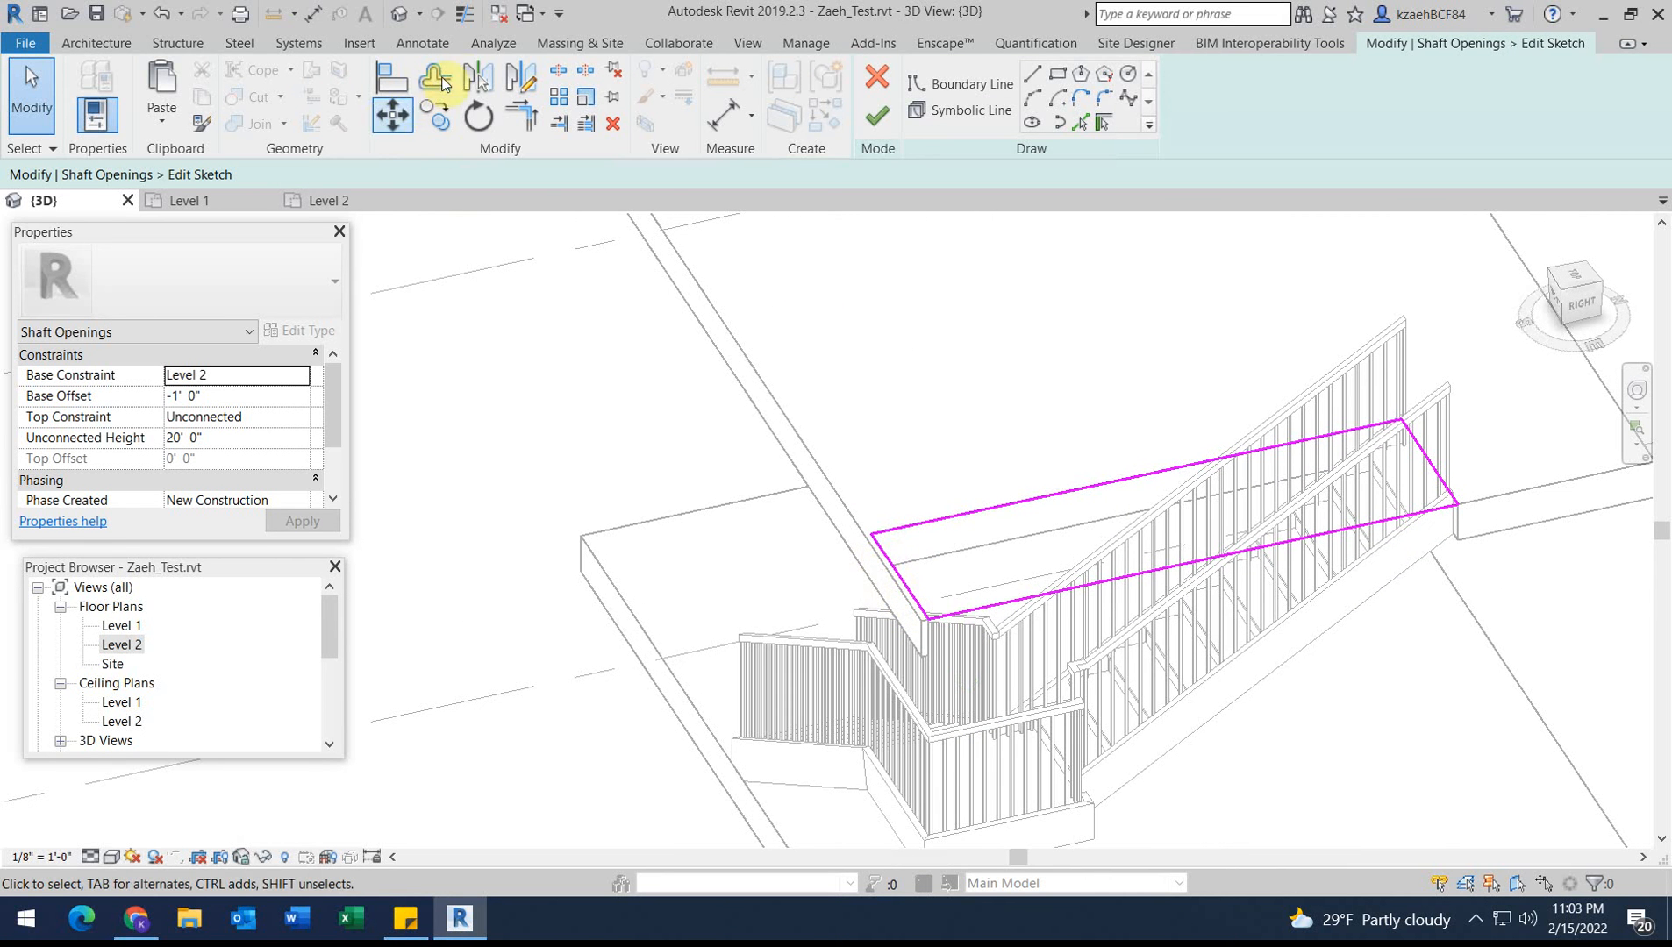
# Align the shaft's landing-end boundary line with the outer face of the Level 2 floor, and finish the sketch edit.
pyautogui.click(392, 77)
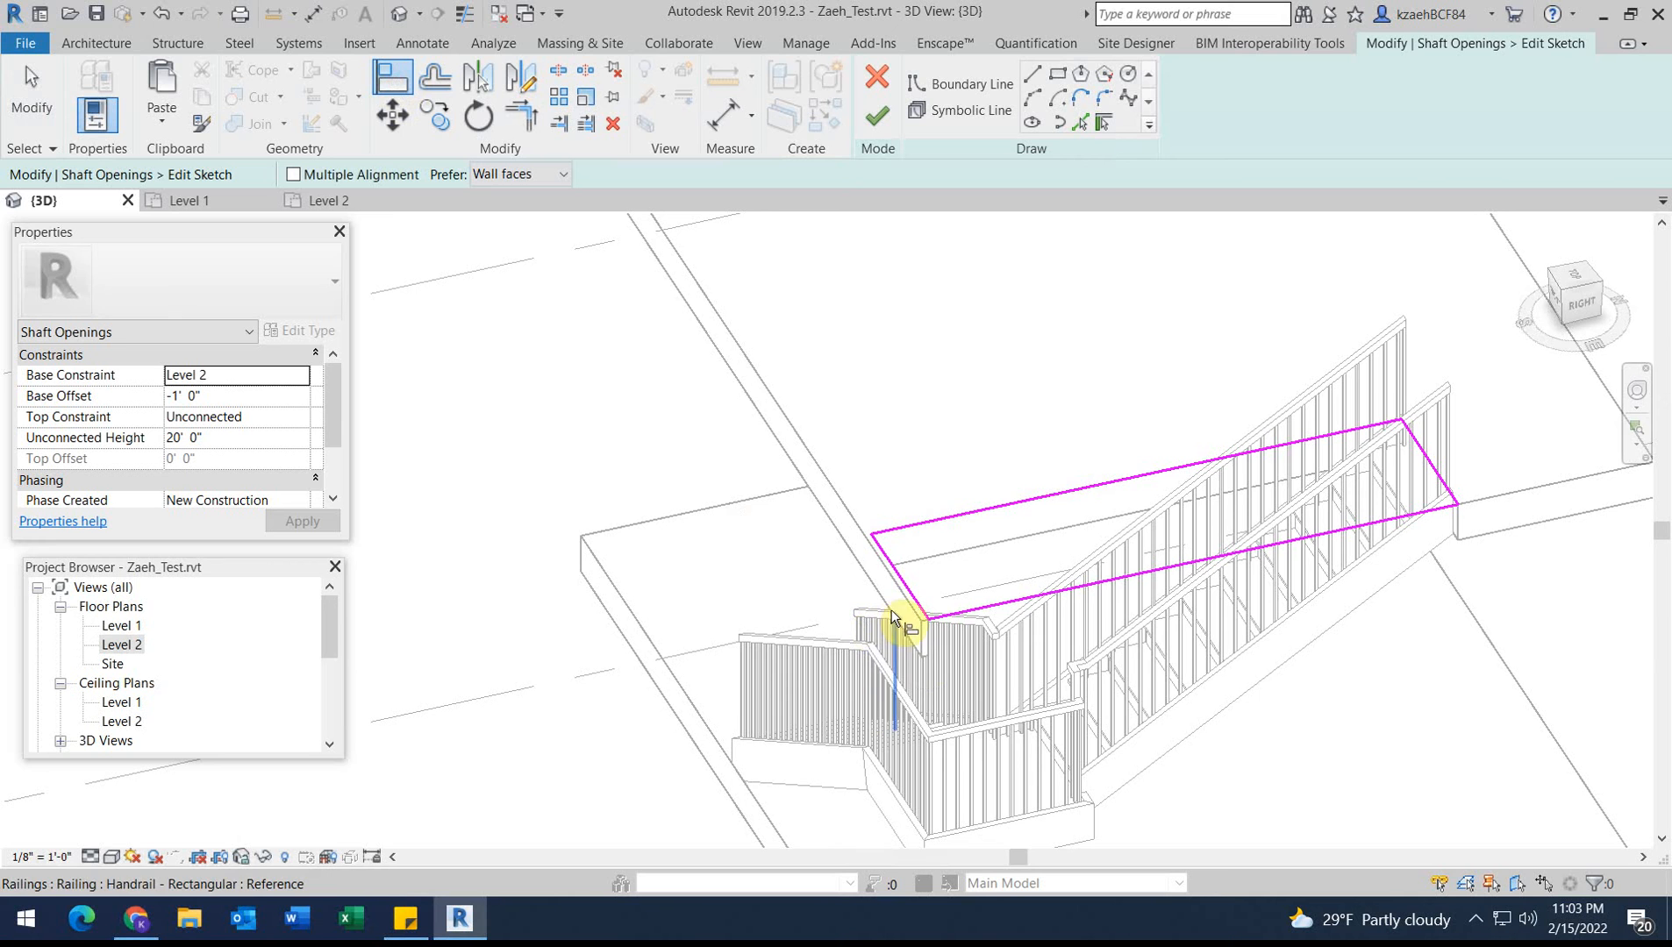
pyautogui.click(846, 544)
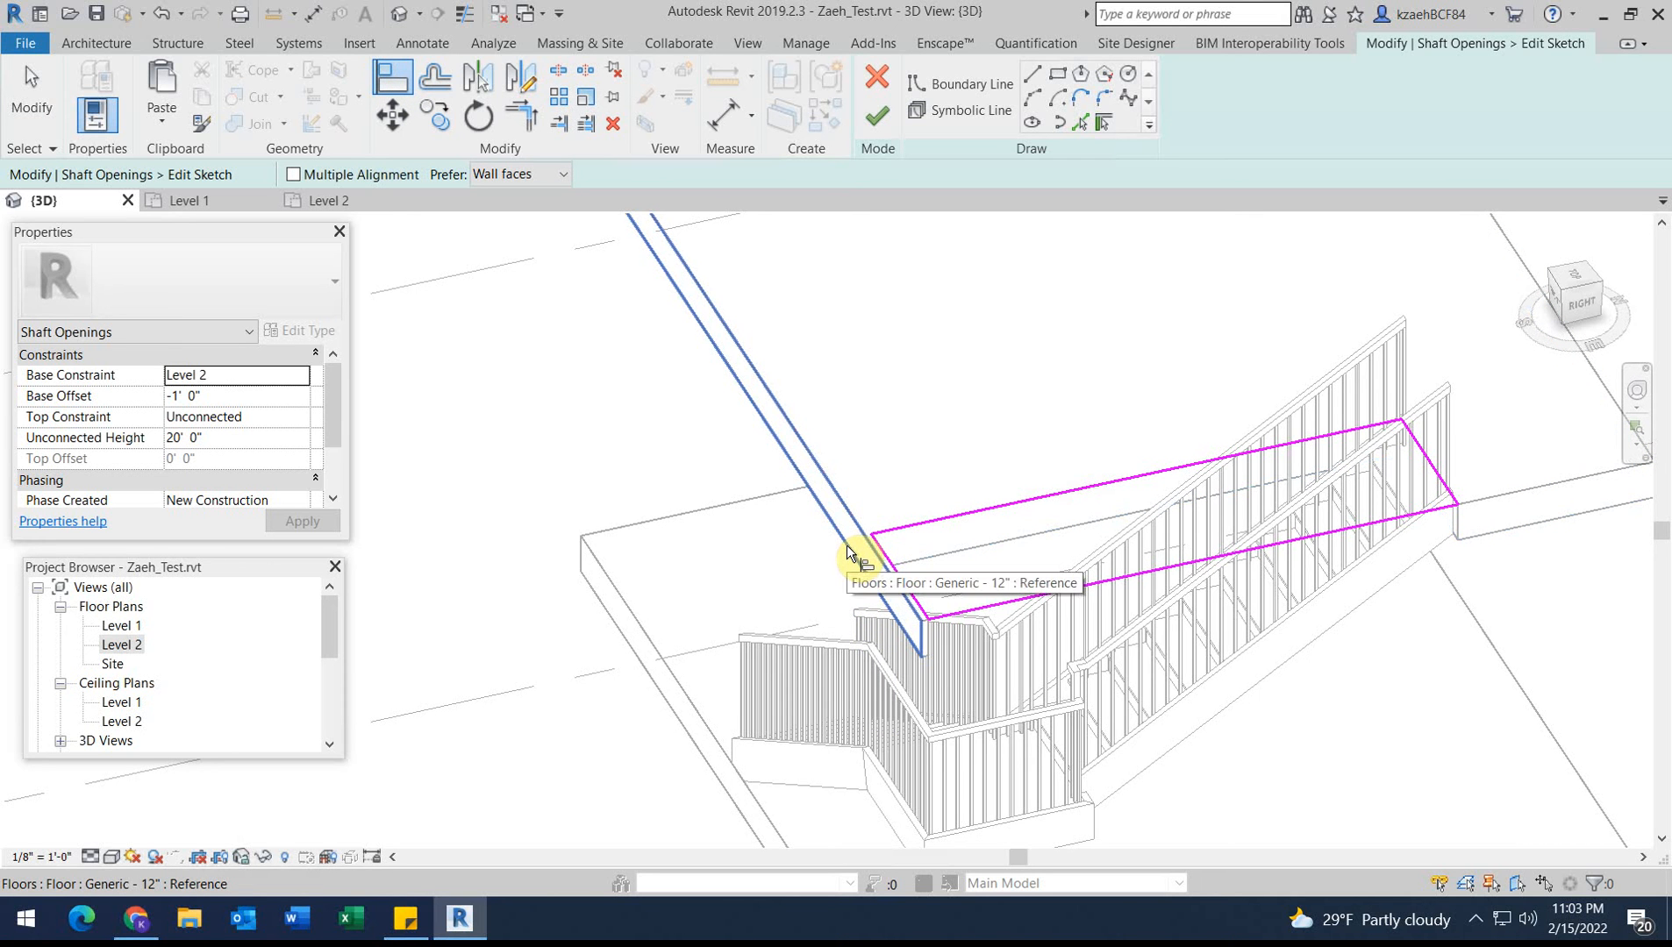
pyautogui.click(846, 545)
pyautogui.click(888, 553)
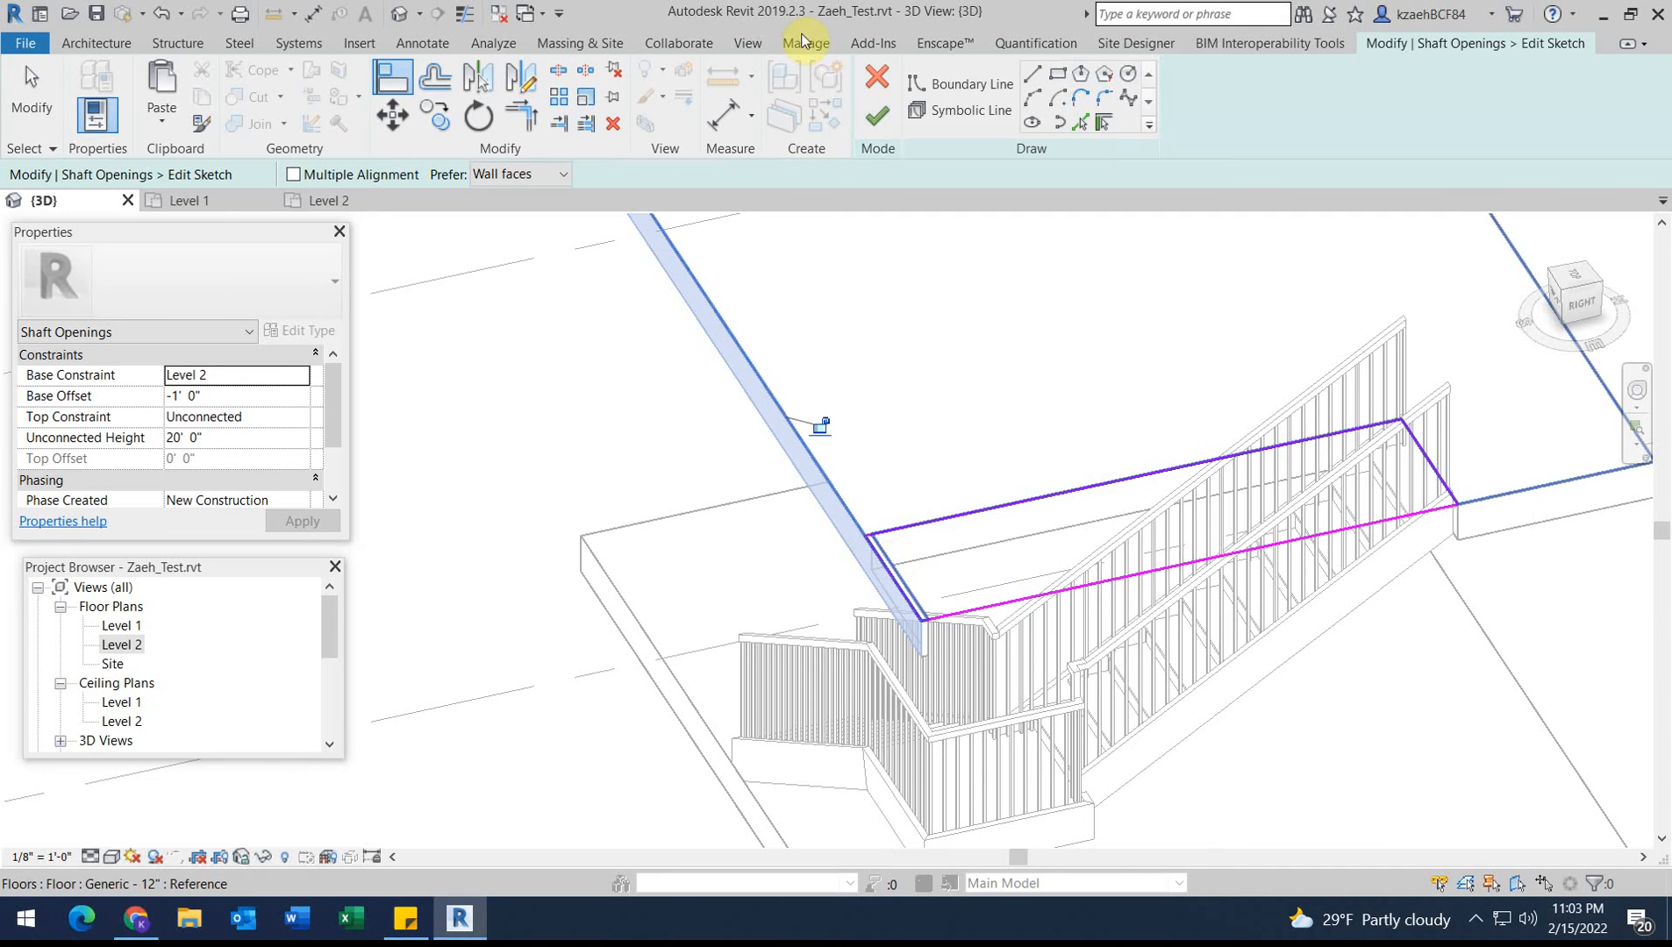
pyautogui.click(876, 115)
pyautogui.scroll(-2, 858, 465)
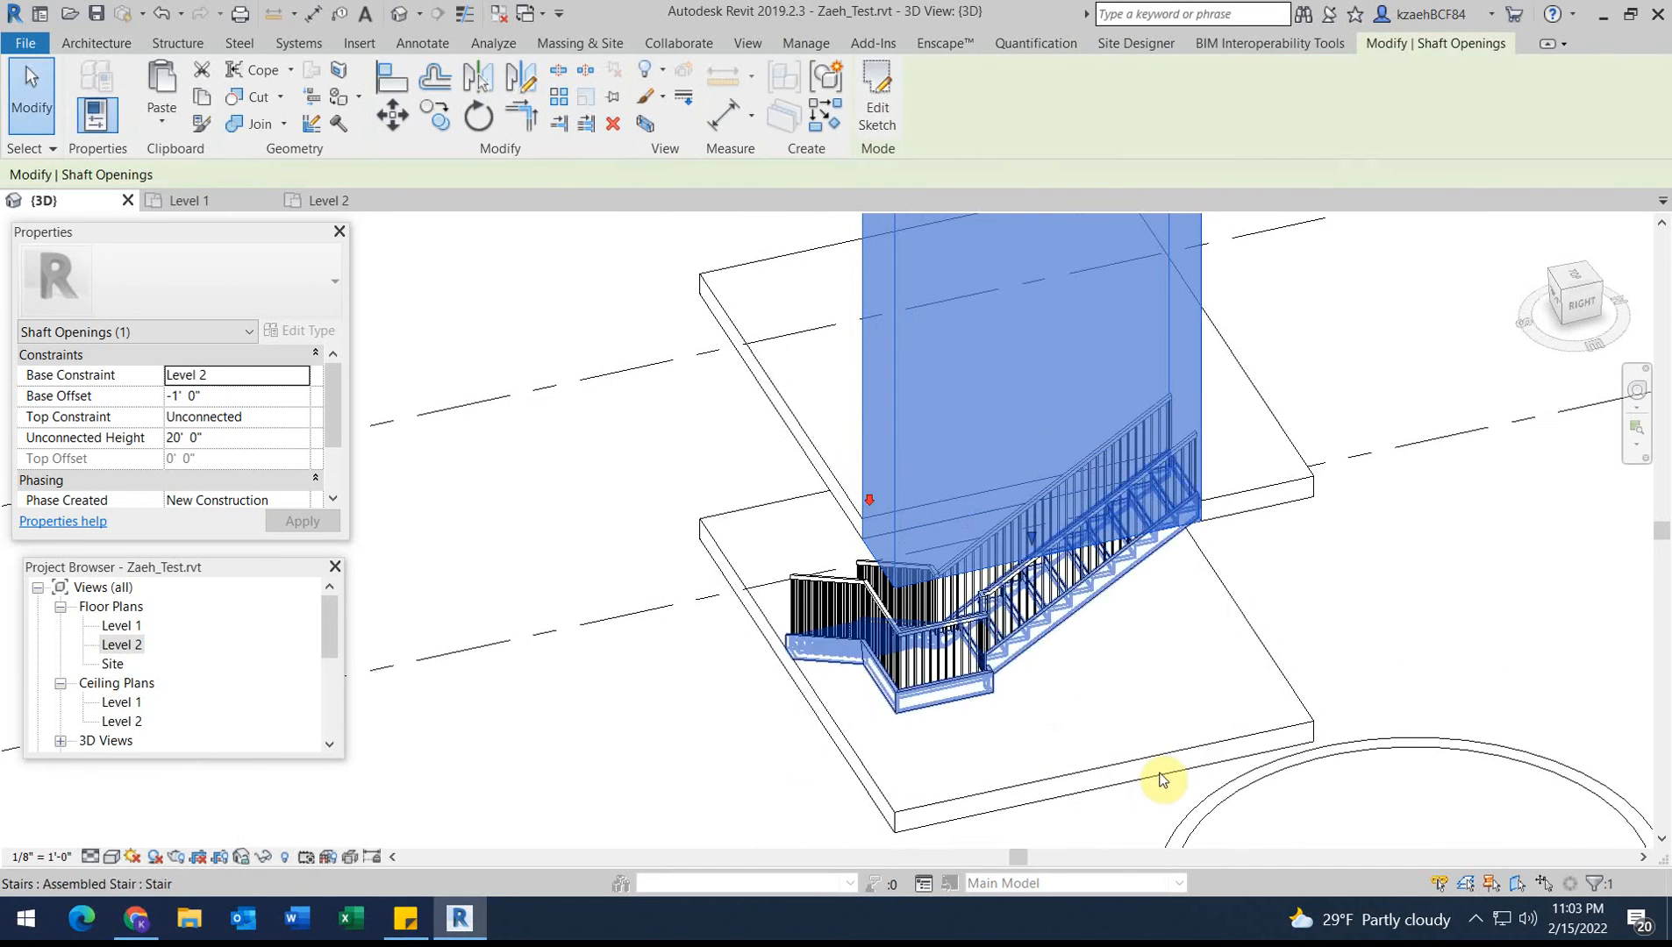
pyautogui.press('Escape')
pyautogui.keyDown('shift'); pyautogui.moveTo(795, 653); pyautogui.dragTo(907, 619, button='middle'); pyautogui.keyUp('shift')
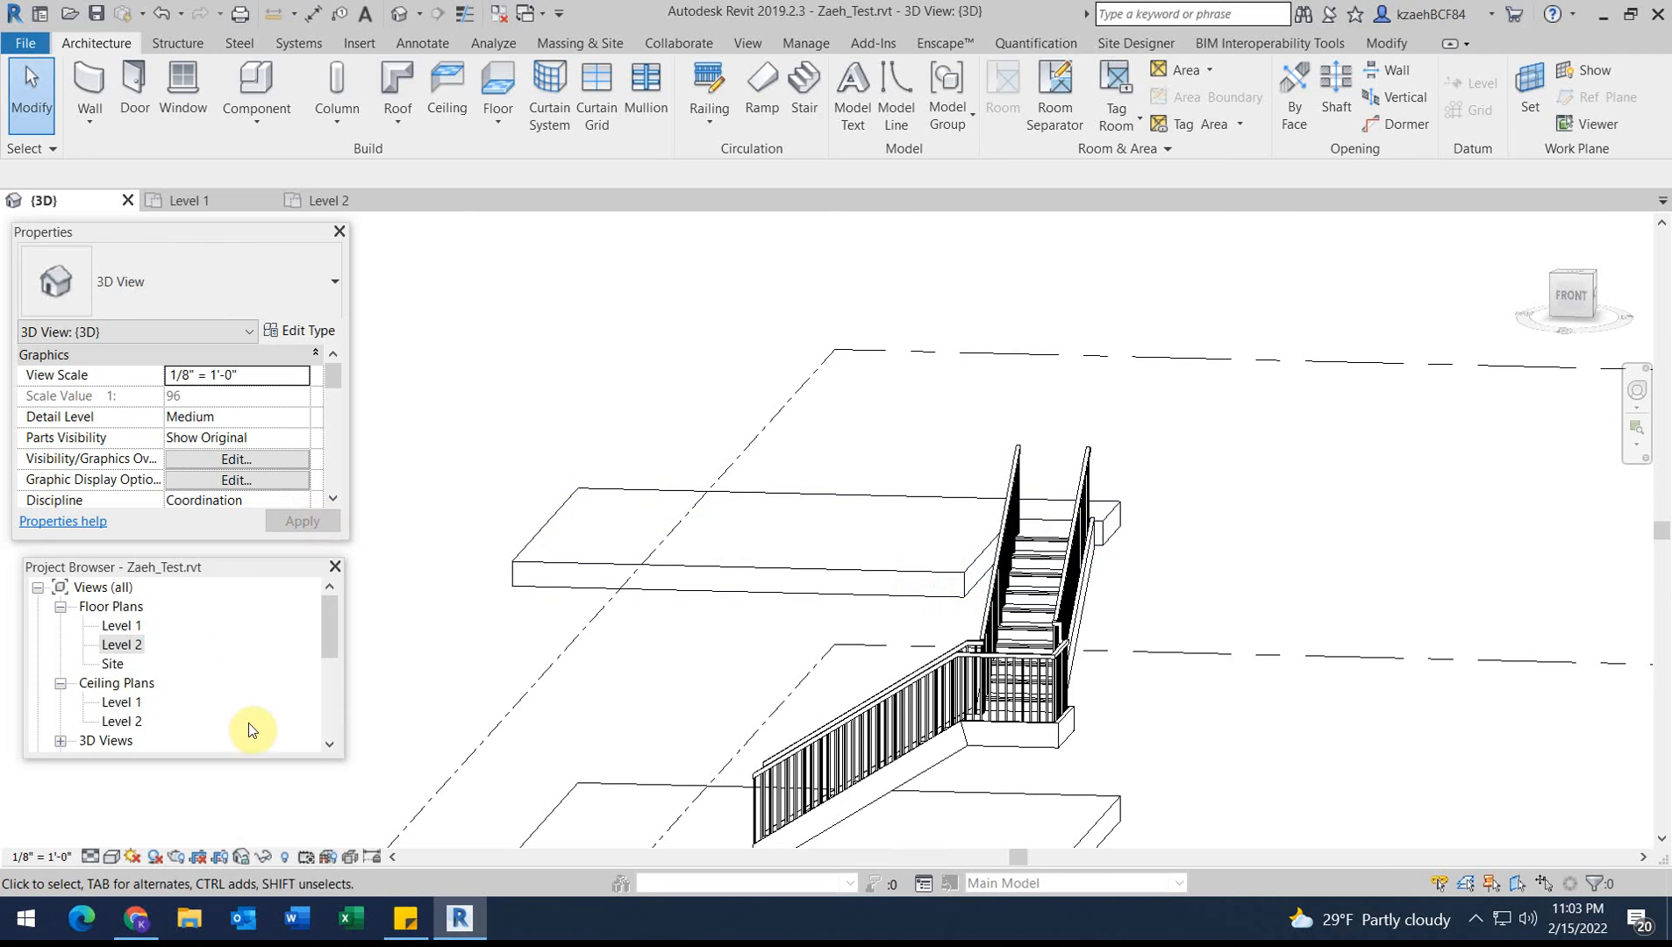
# In the Level 2 plan, place a building section lengthwise through the lower run and landing, facing the upper run, and open its view.
pyautogui.doubleClick(122, 643)
pyautogui.scroll(-4, 930, 552)
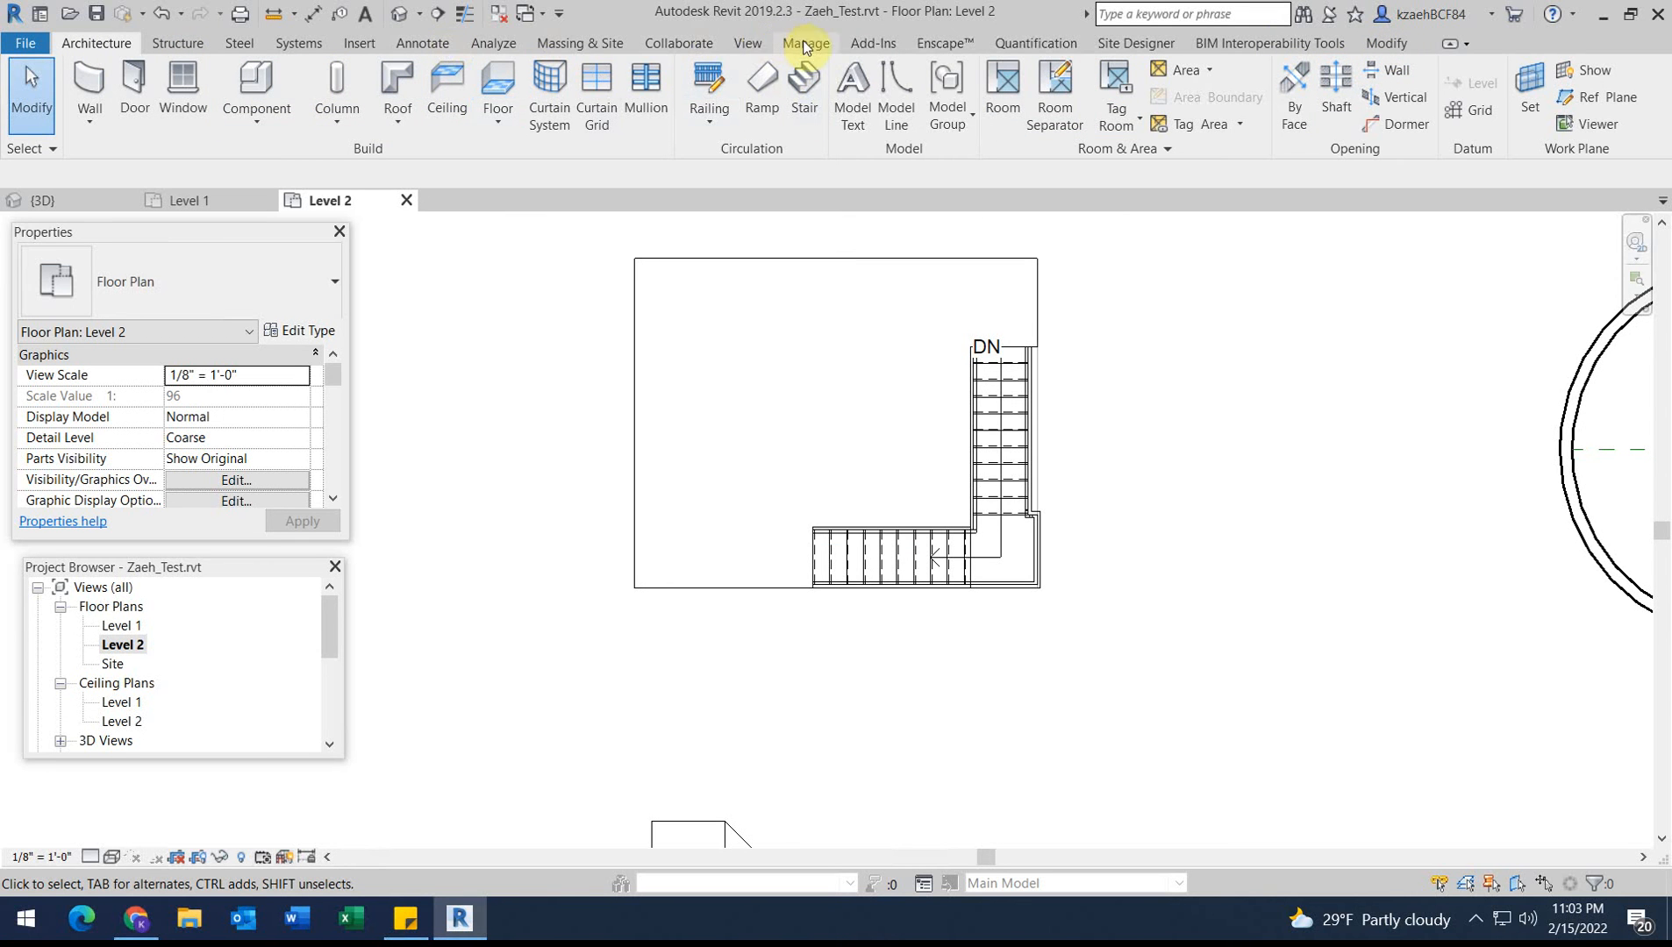
pyautogui.click(738, 48)
pyautogui.click(660, 93)
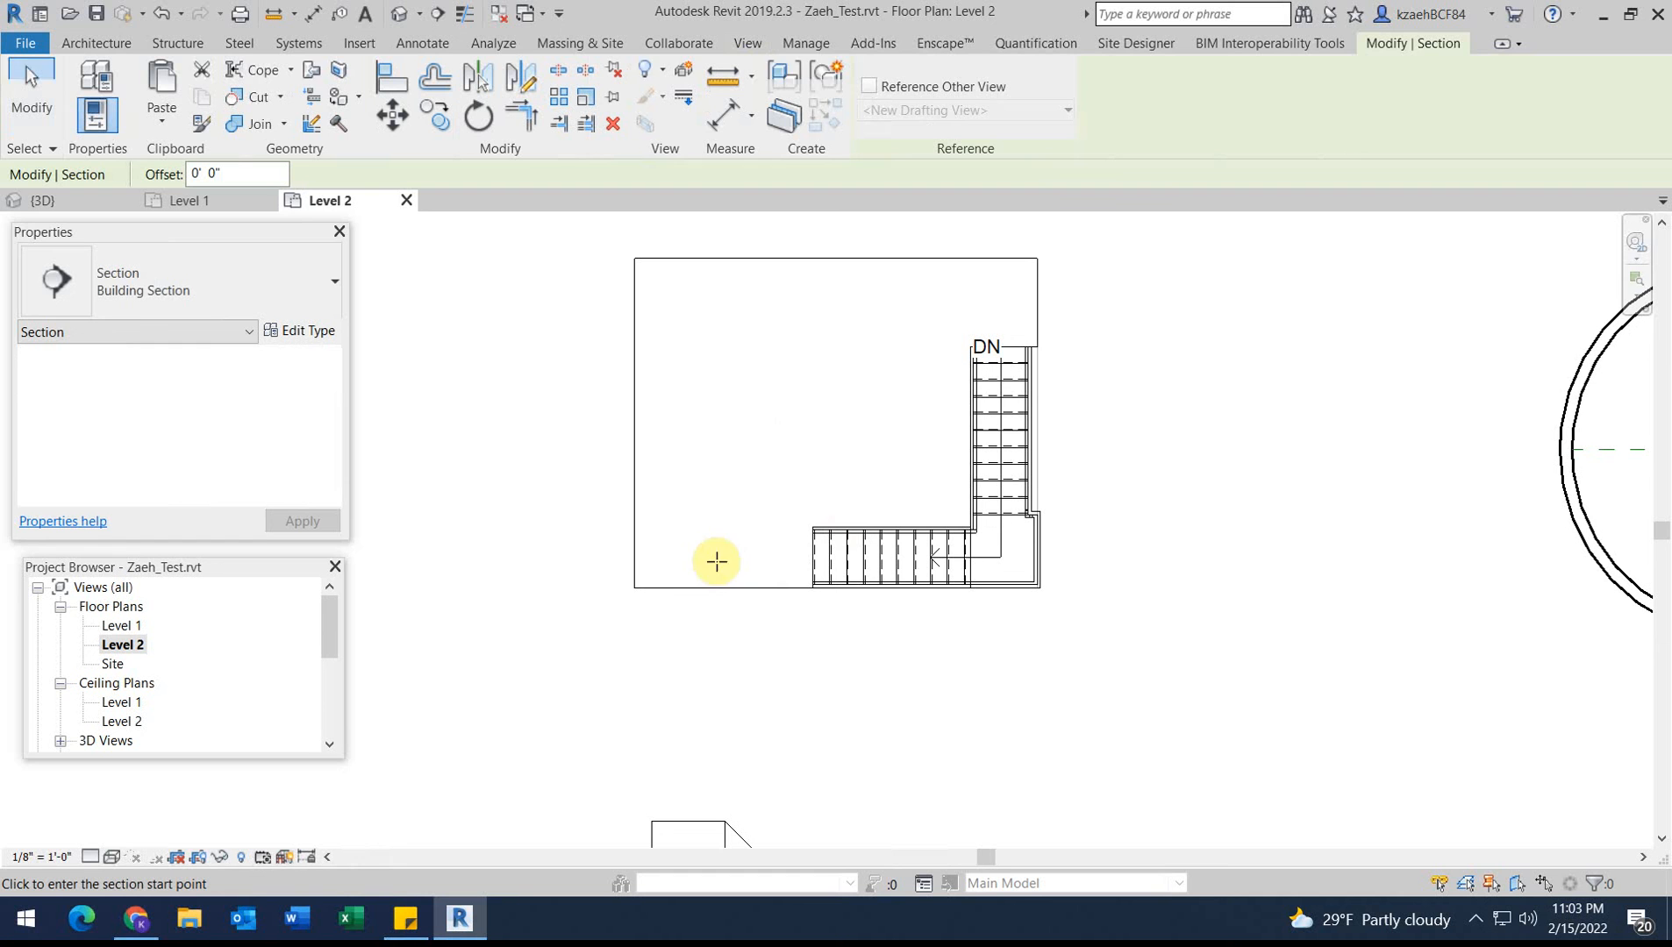
pyautogui.click(735, 552)
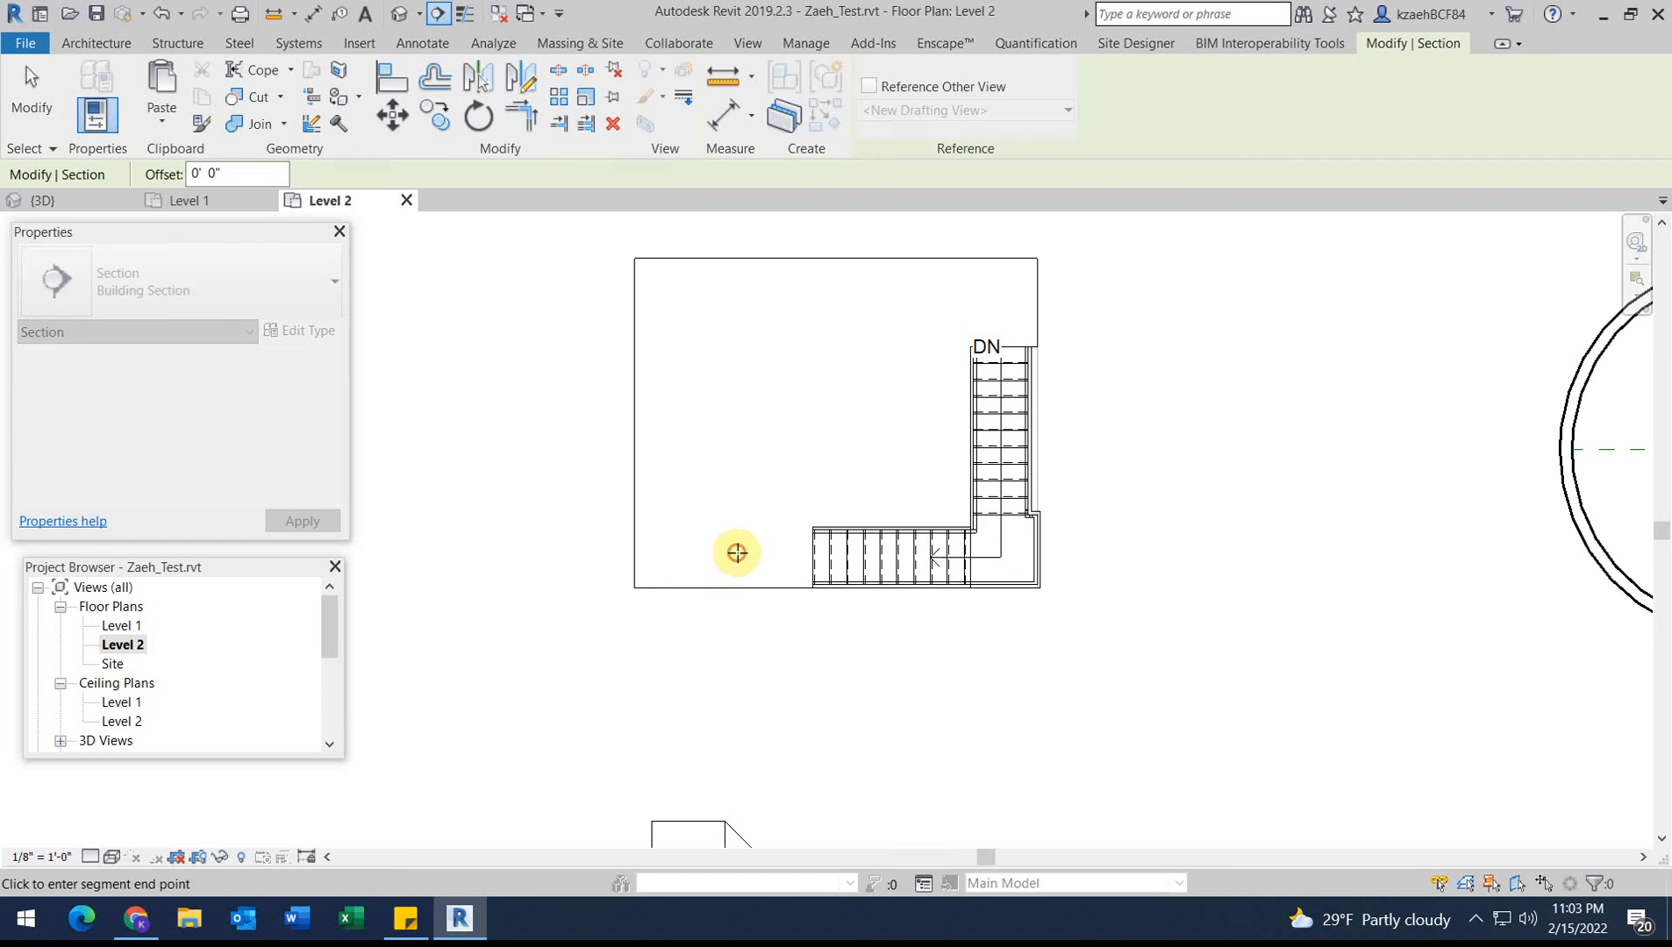
pyautogui.click(1118, 554)
pyautogui.rightClick(1088, 553)
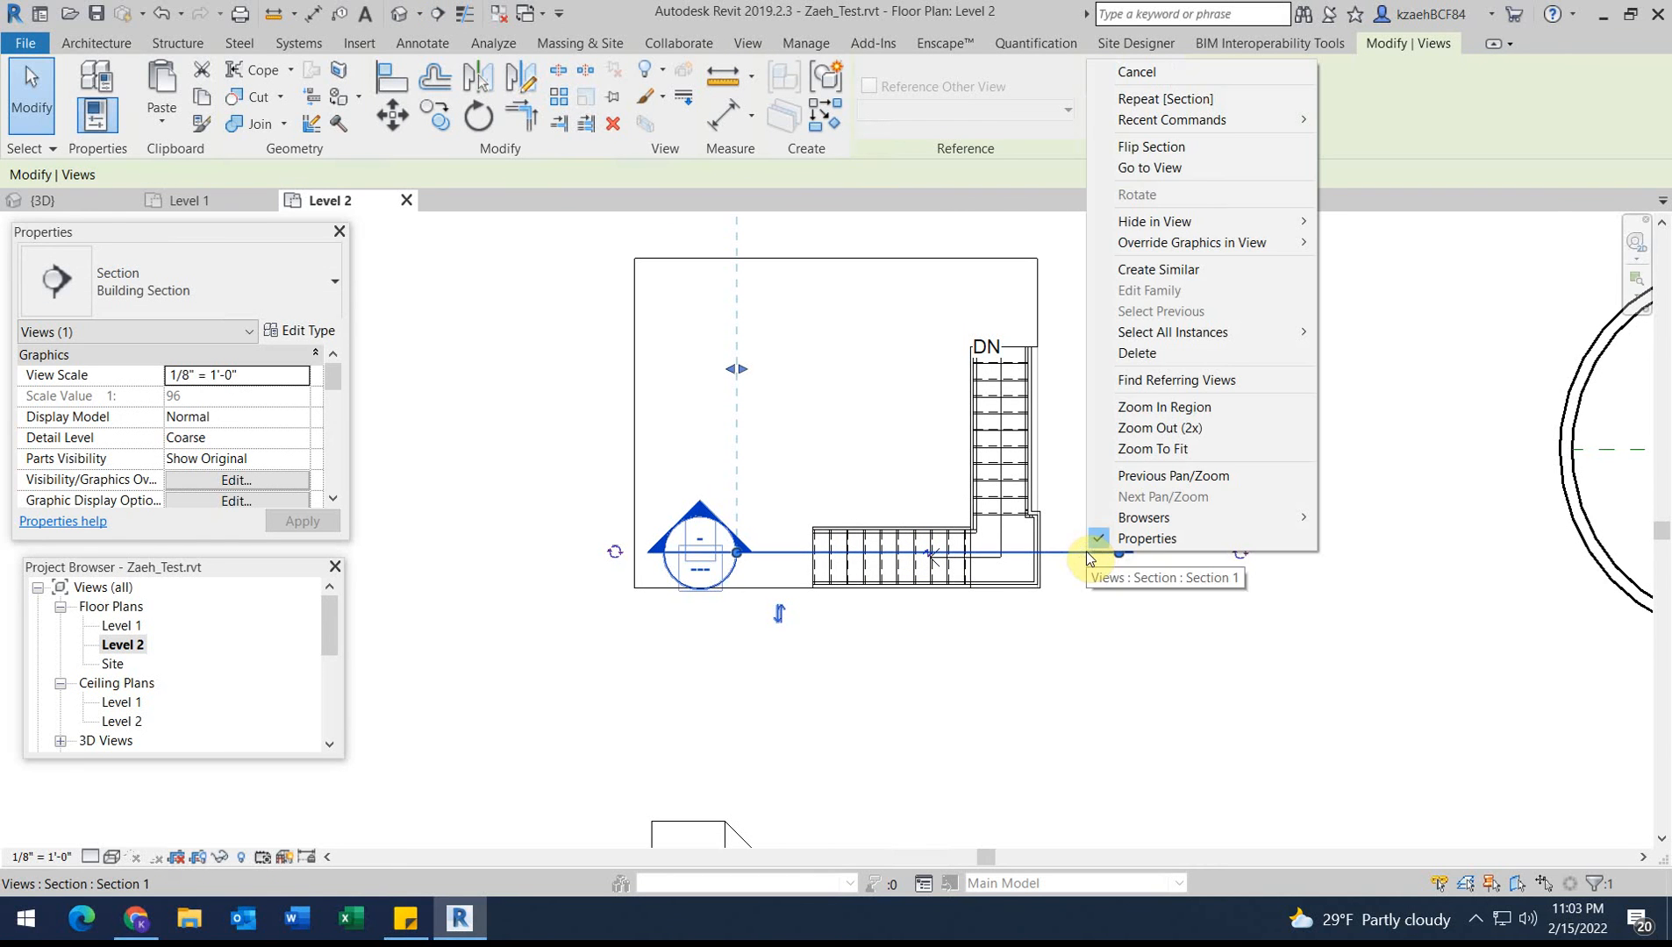
pyautogui.click(1167, 166)
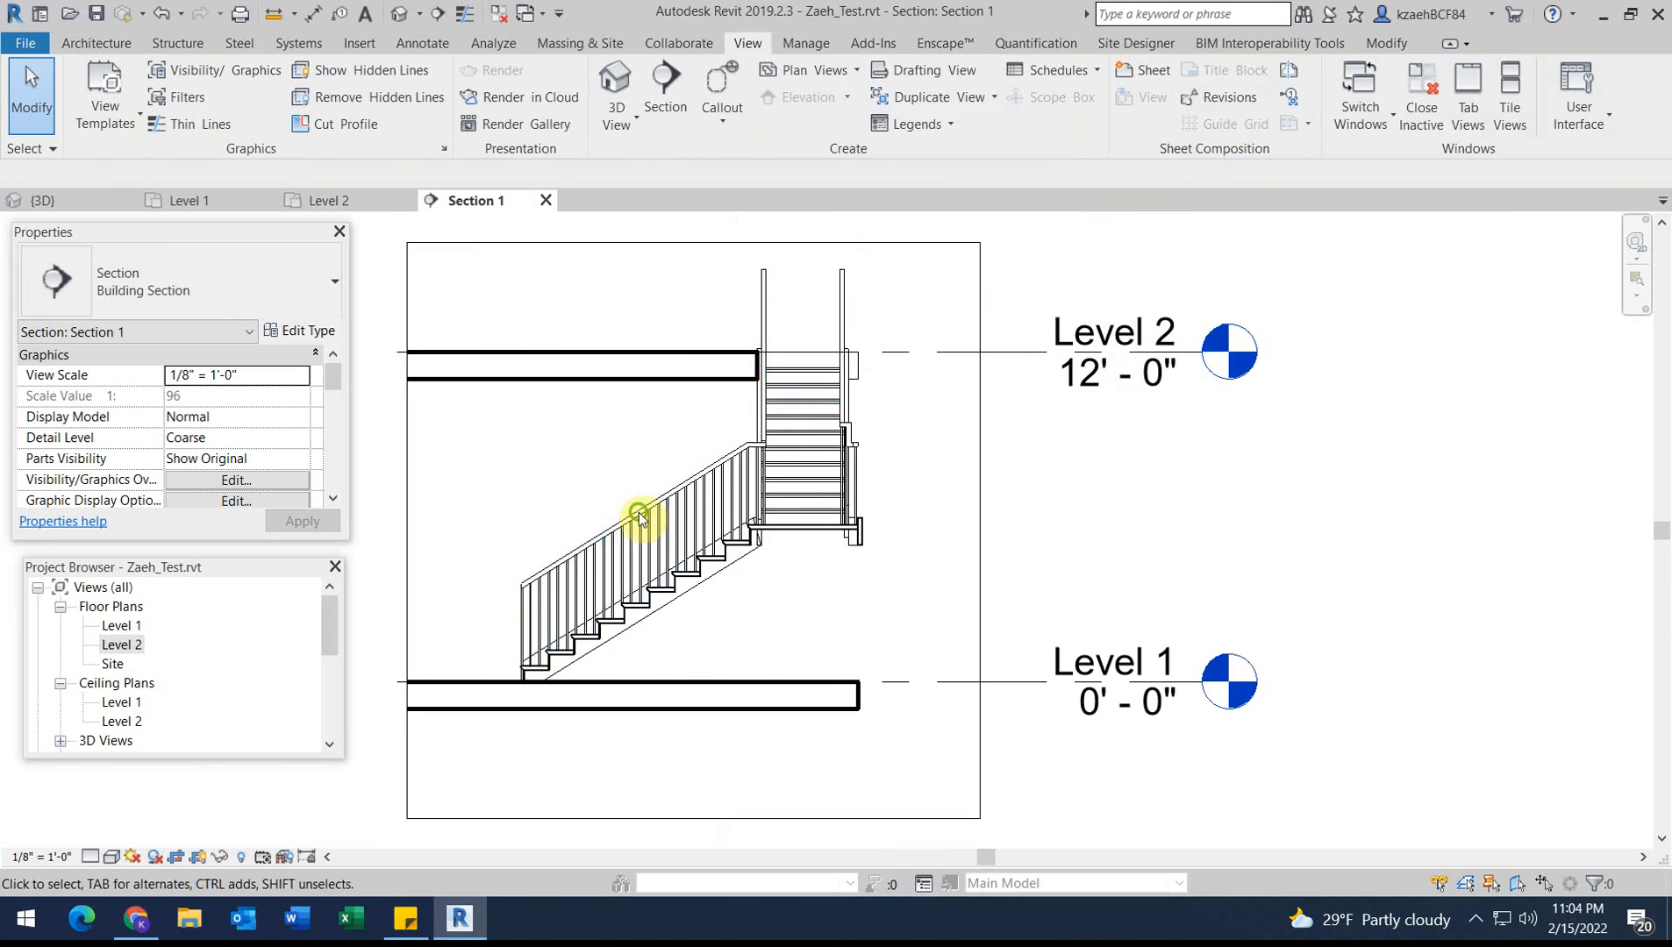
# Draw a thin detail line along the lower run's nosings, from the first tread's nosing to the landing's nosing.
pyautogui.scroll(2, 829, 676)
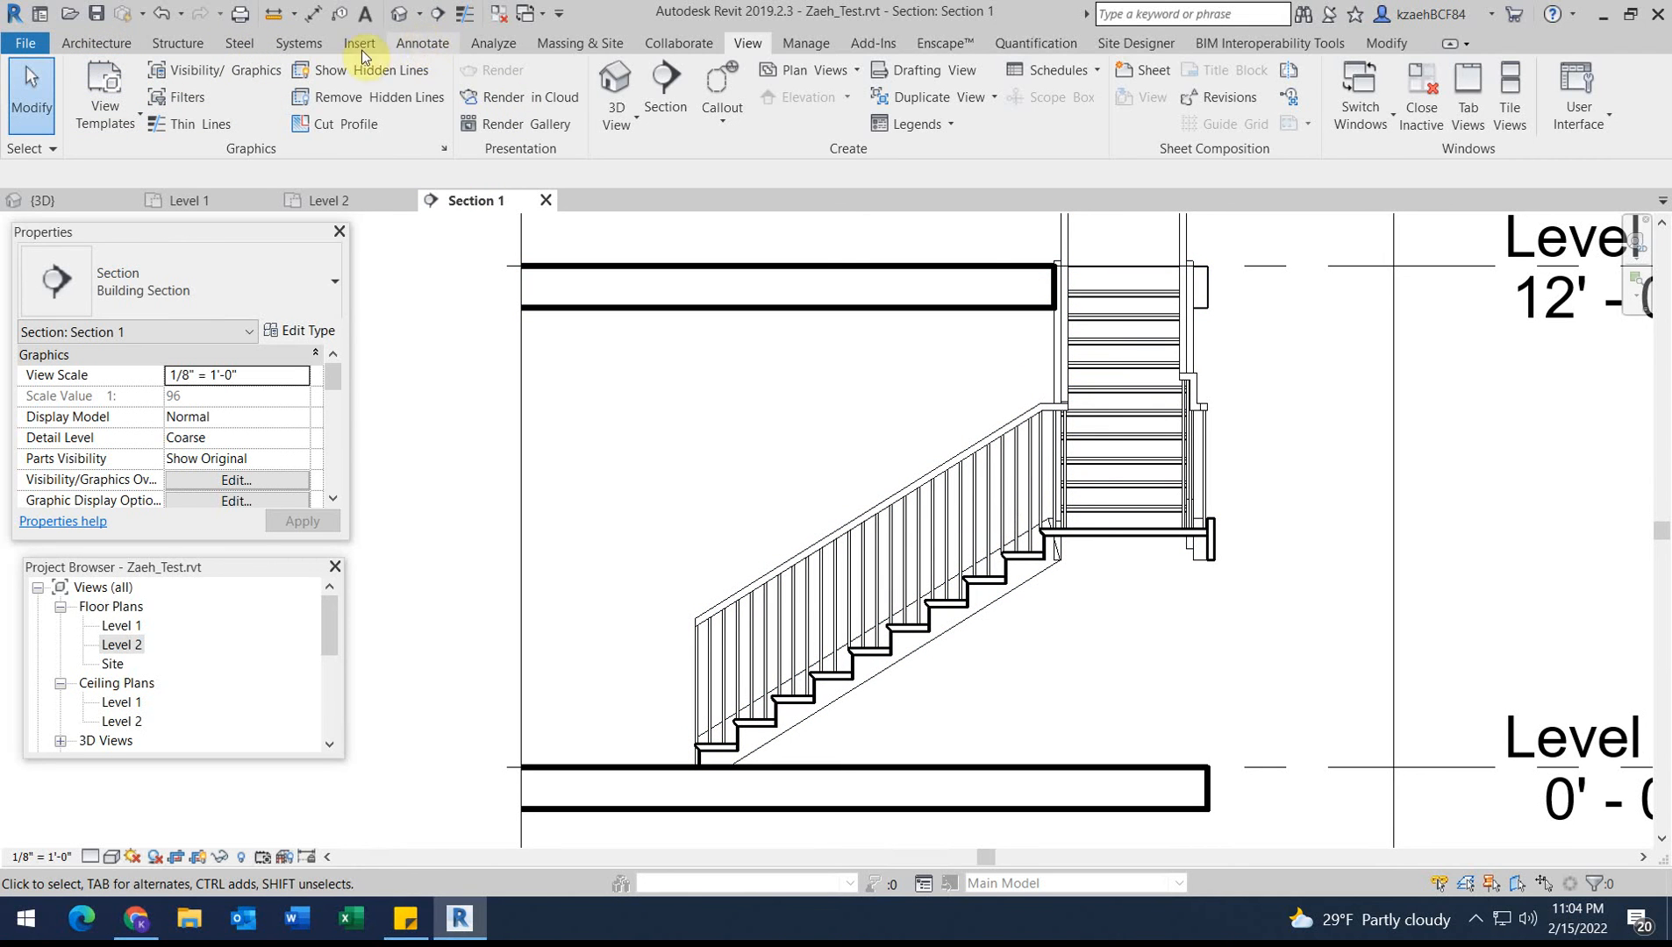
pyautogui.click(99, 44)
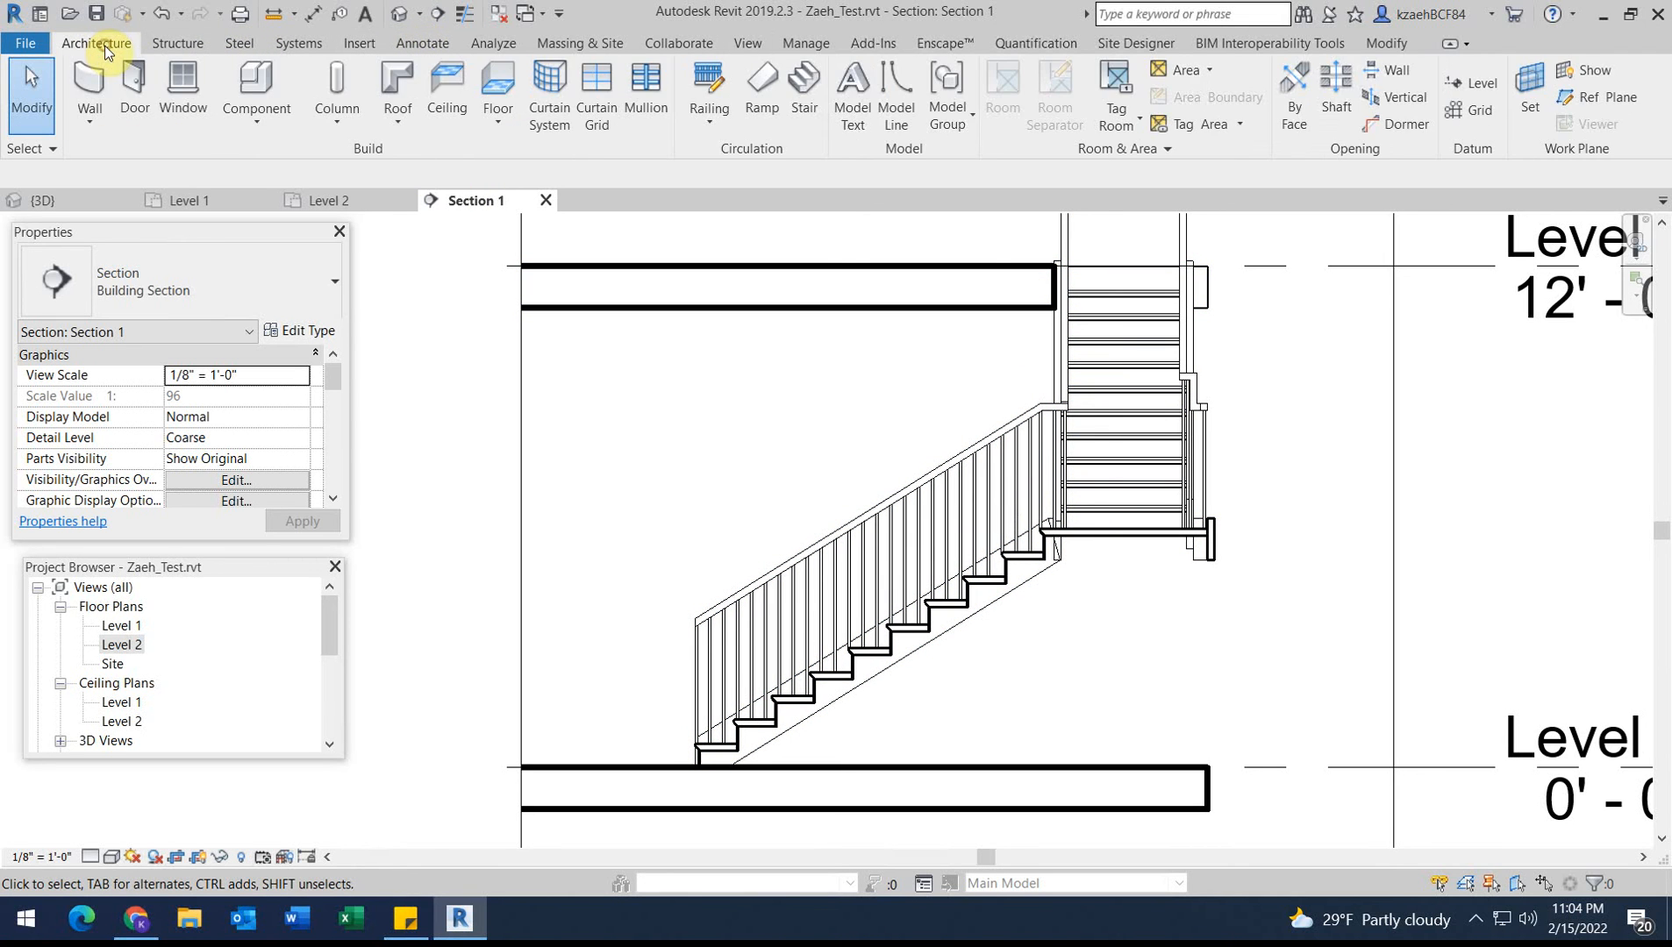
pyautogui.click(433, 45)
pyautogui.click(496, 71)
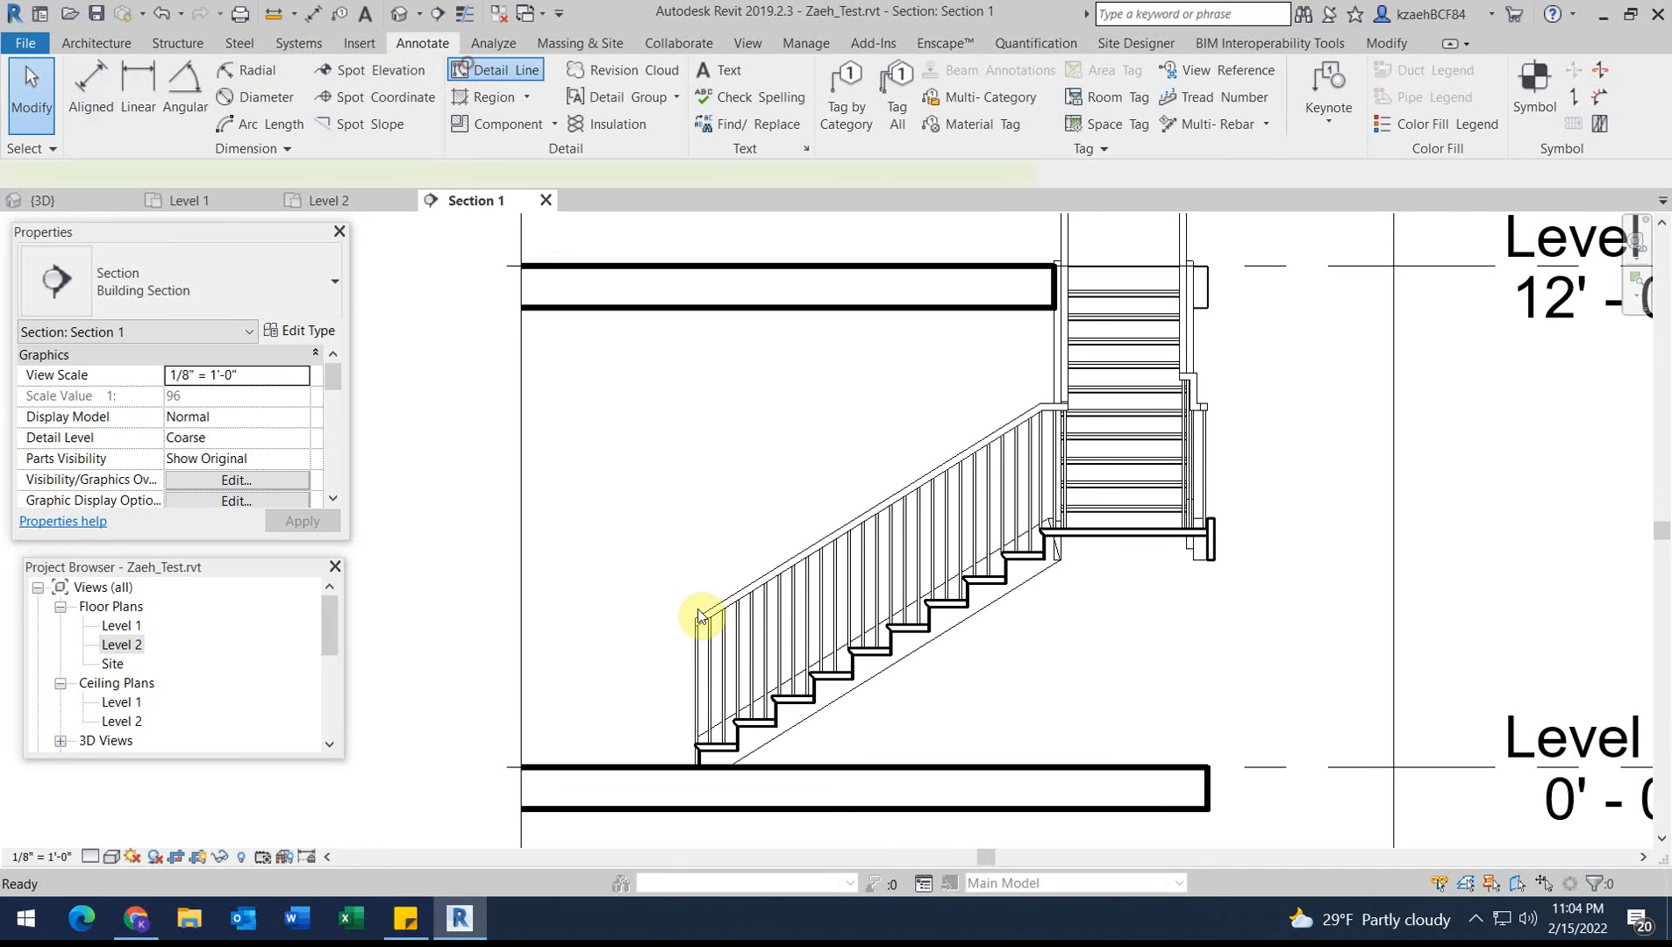
pyautogui.scroll(5, 695, 741)
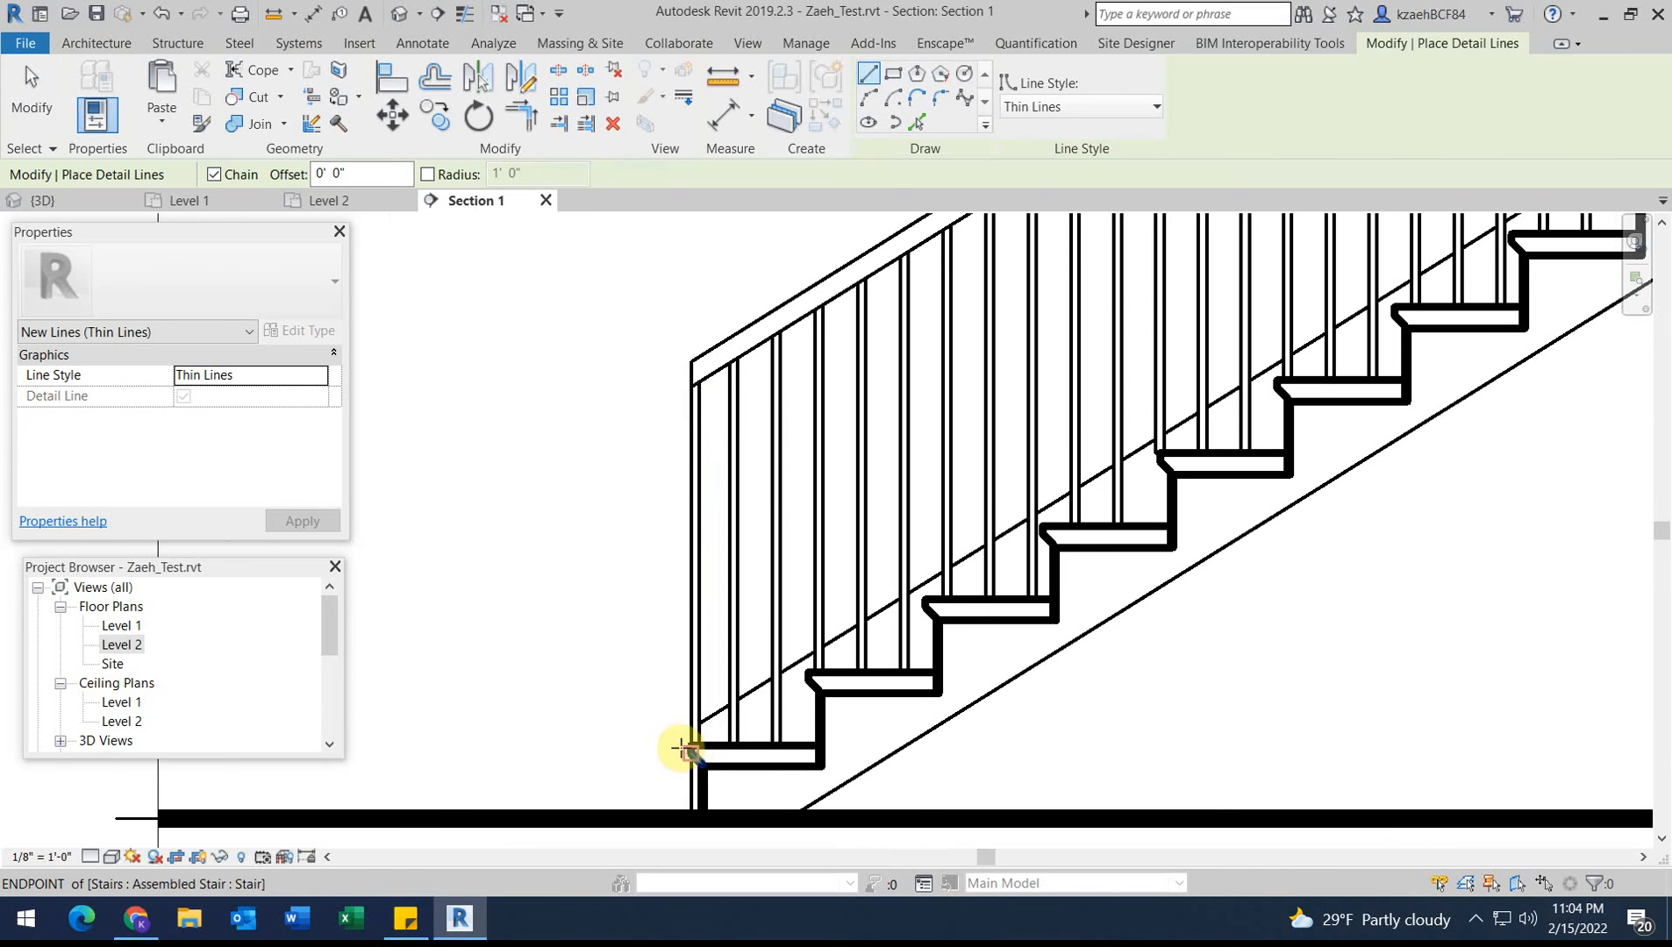
pyautogui.click(691, 744)
pyautogui.scroll(-3, 805, 651)
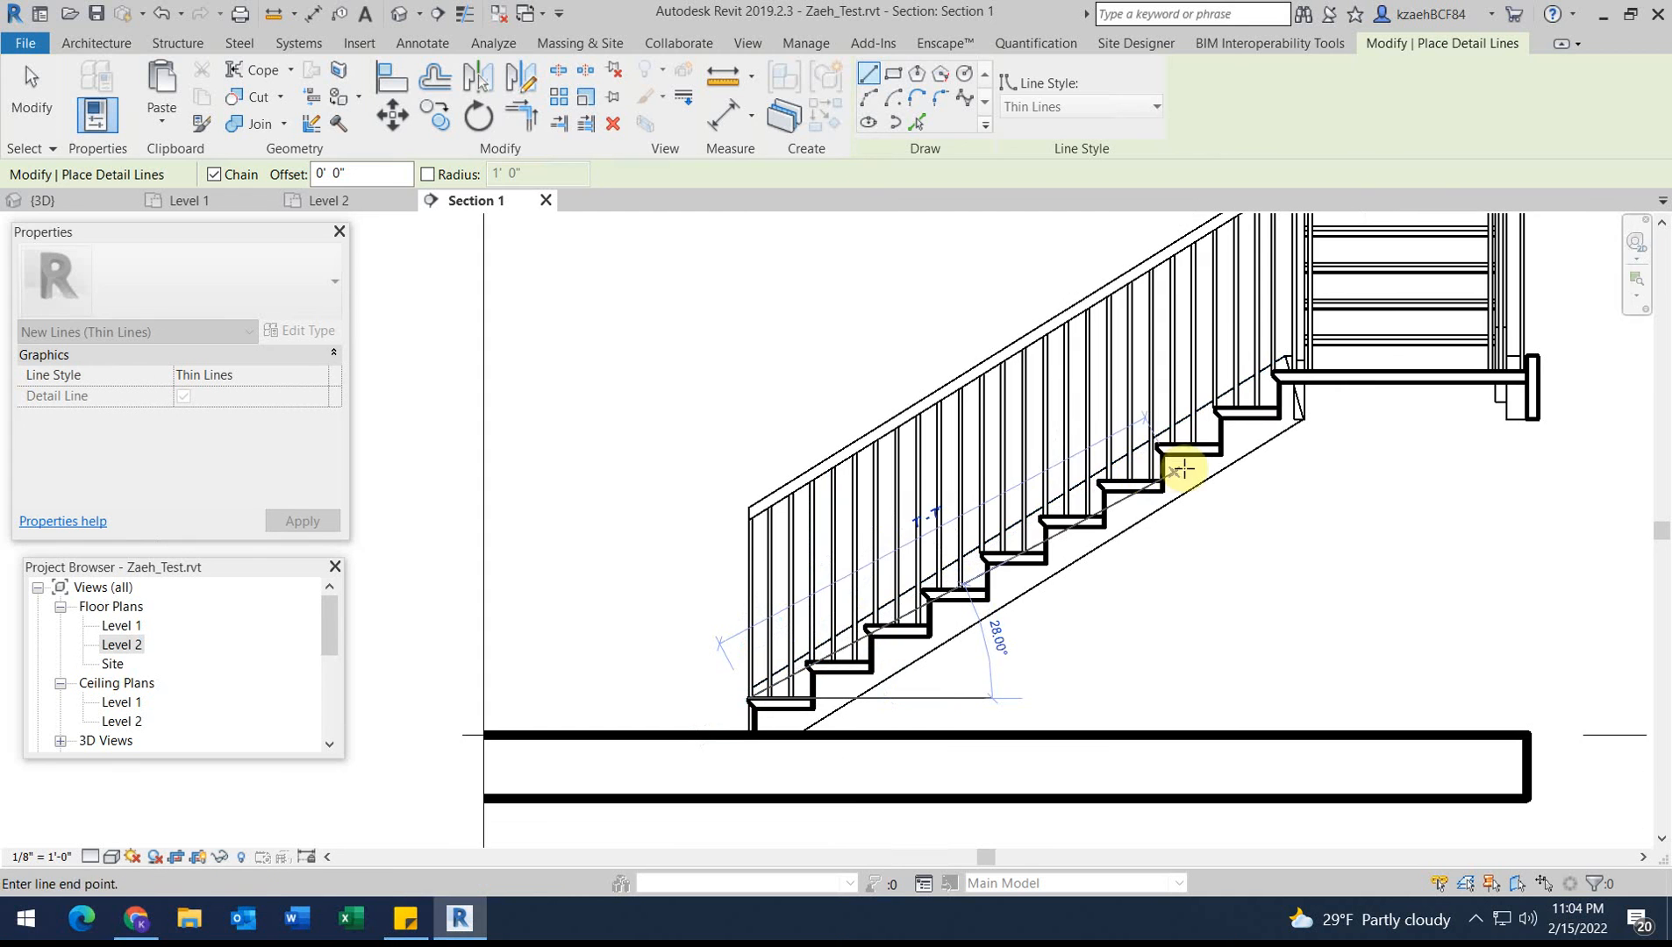
pyautogui.click(1273, 373)
pyautogui.scroll(4, 1274, 373)
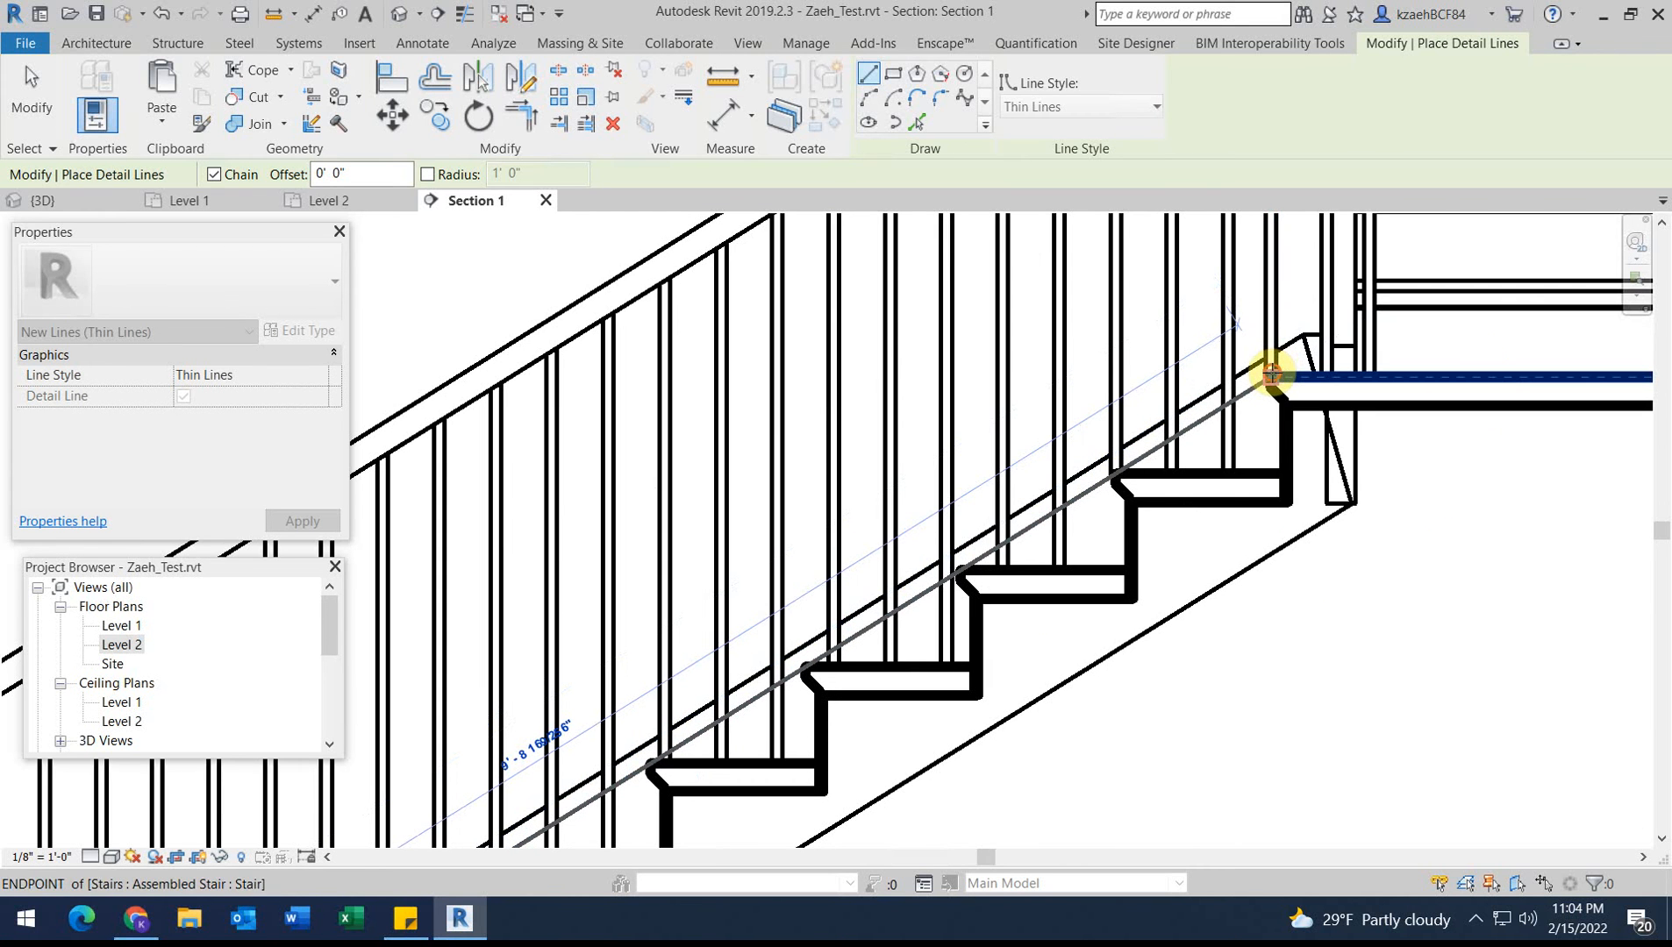
pyautogui.press('Escape')
pyautogui.press('Escape')
# Copy the nosing detail line 7' vertically upward to mark the headroom clearance above the lower run.
pyautogui.click(1198, 427)
pyautogui.scroll(-3, 1199, 566)
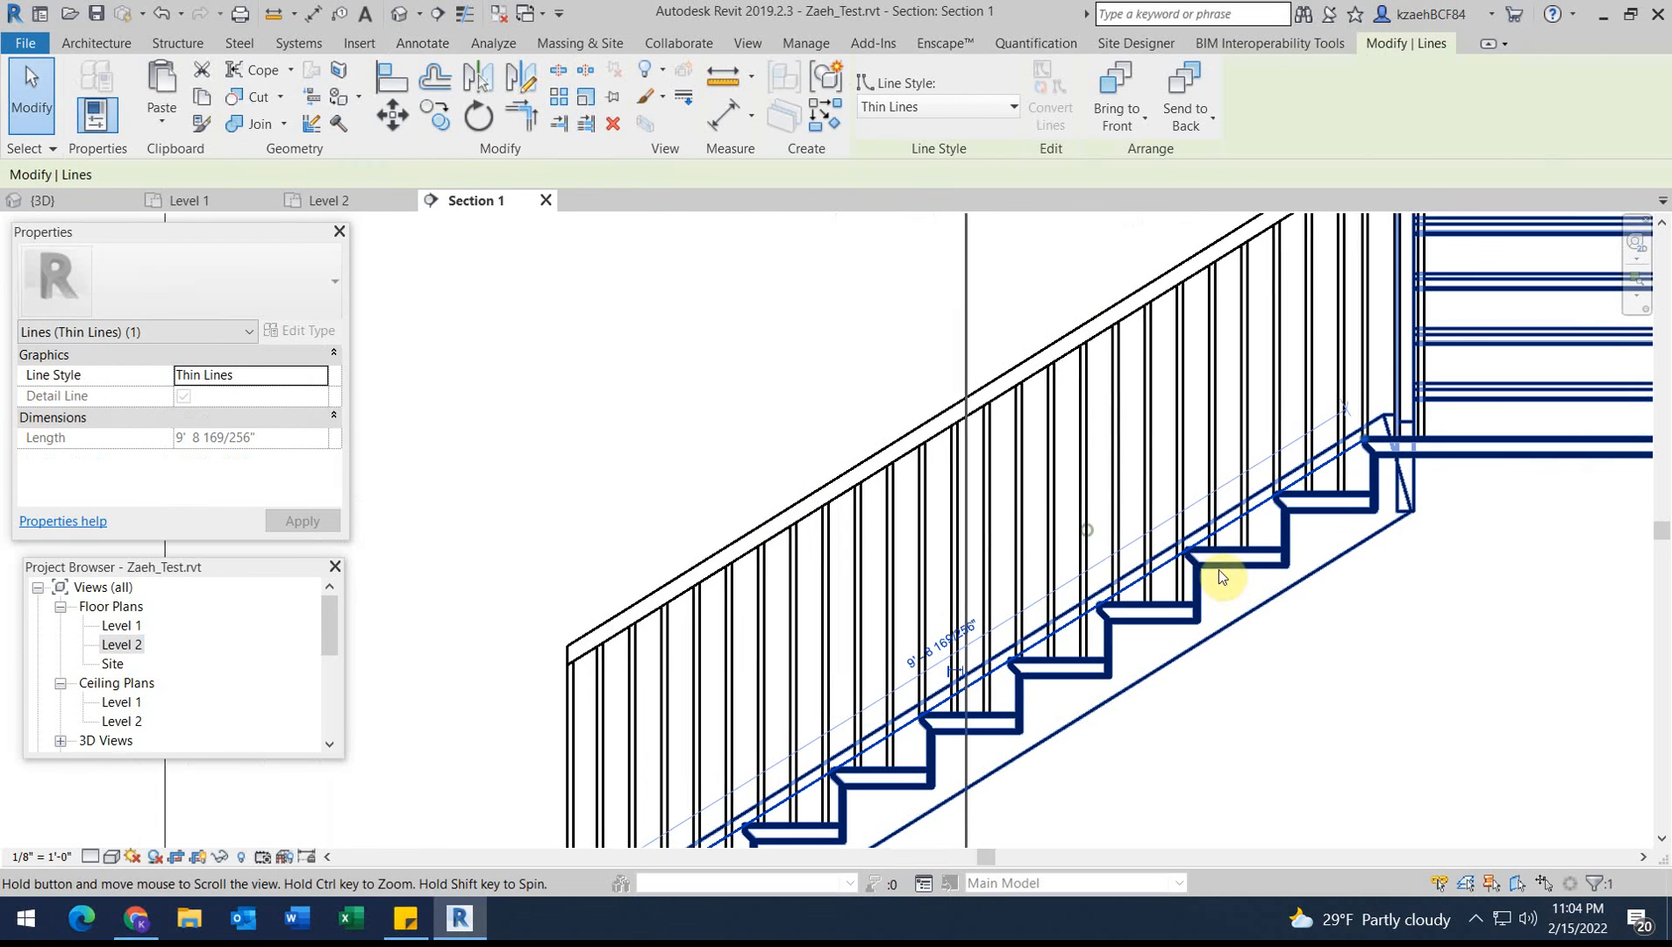
pyautogui.press('c')
pyautogui.press('o')
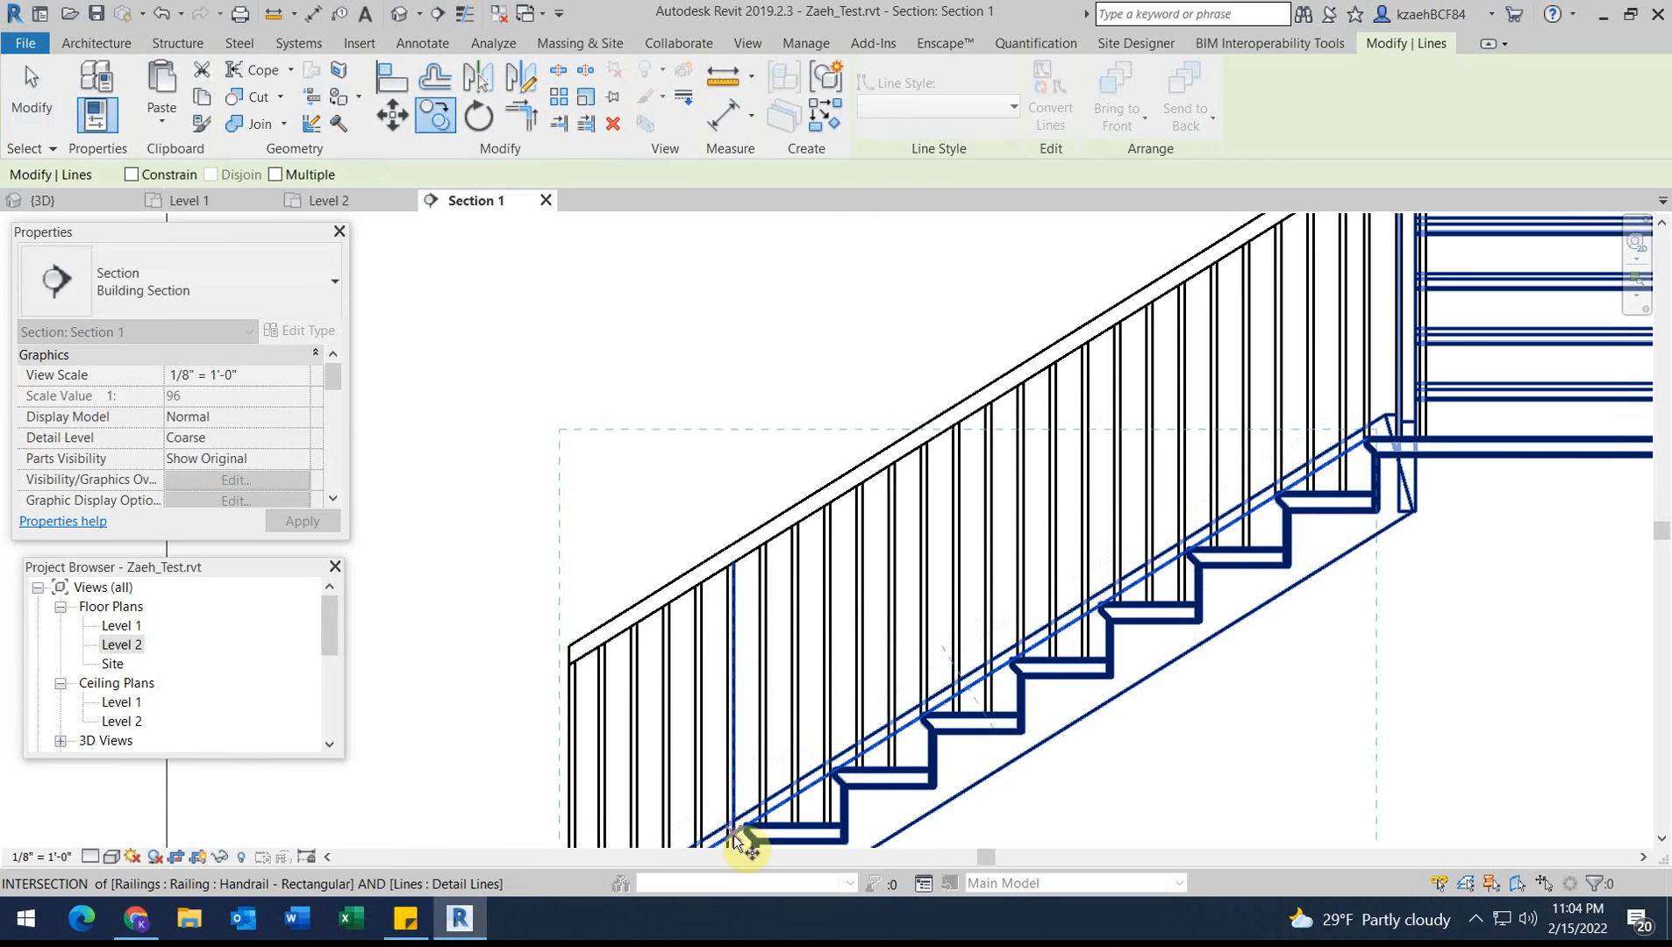
pyautogui.click(739, 519)
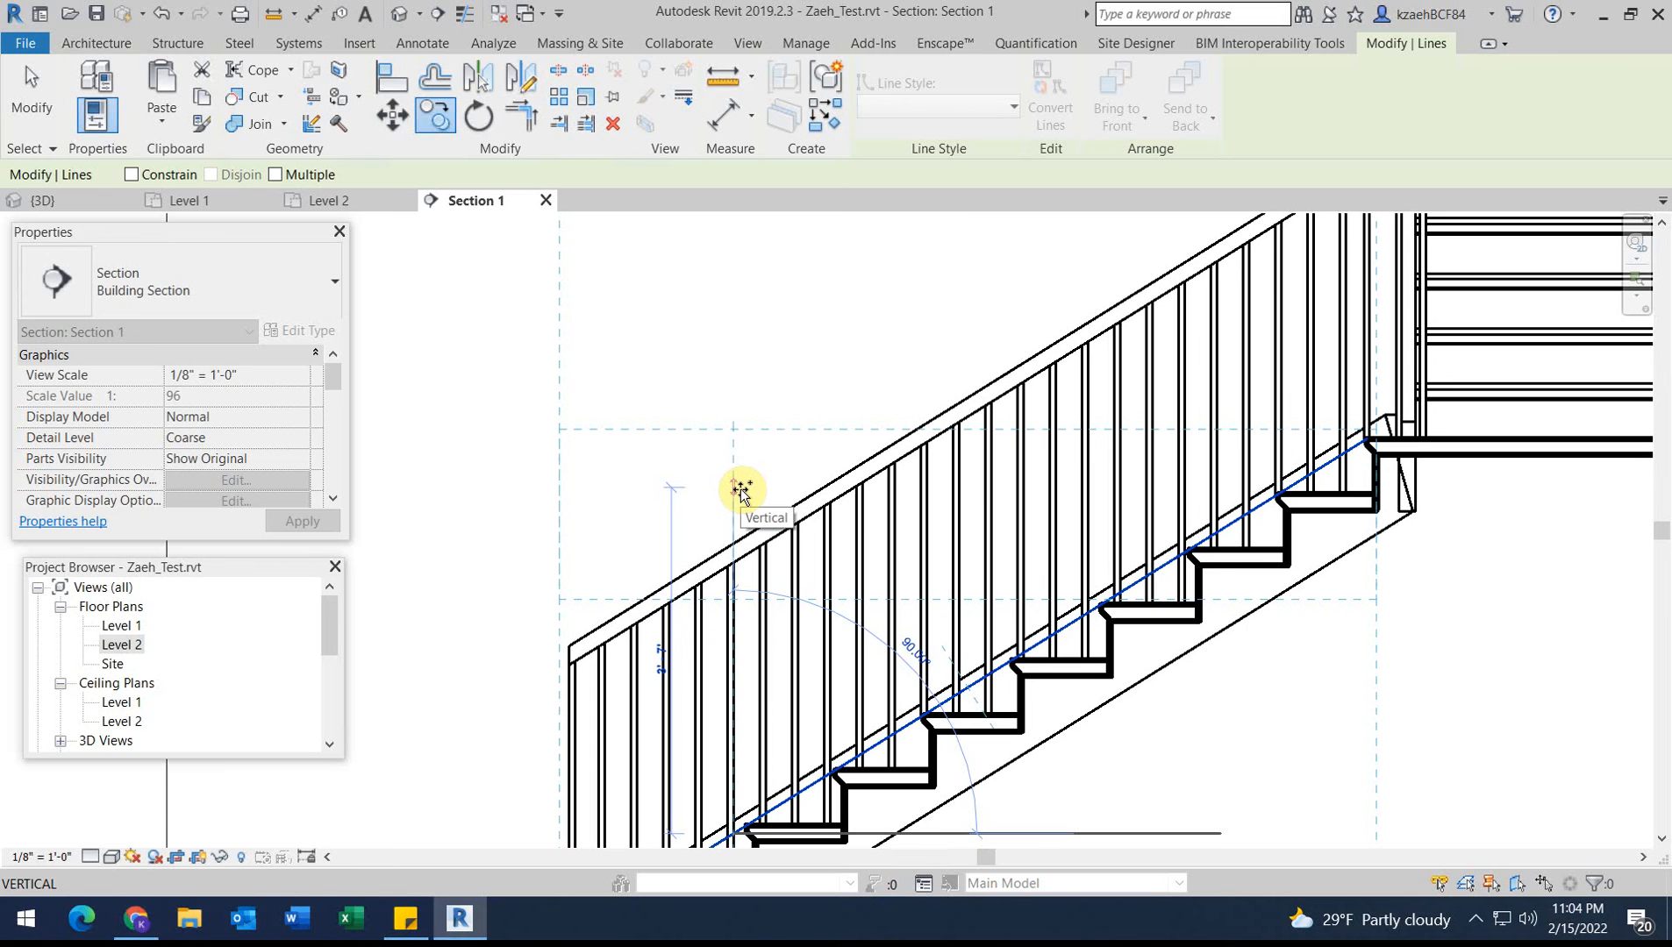
pyautogui.write('7')
pyautogui.press('Return')
pyautogui.scroll(-2, 977, 244)
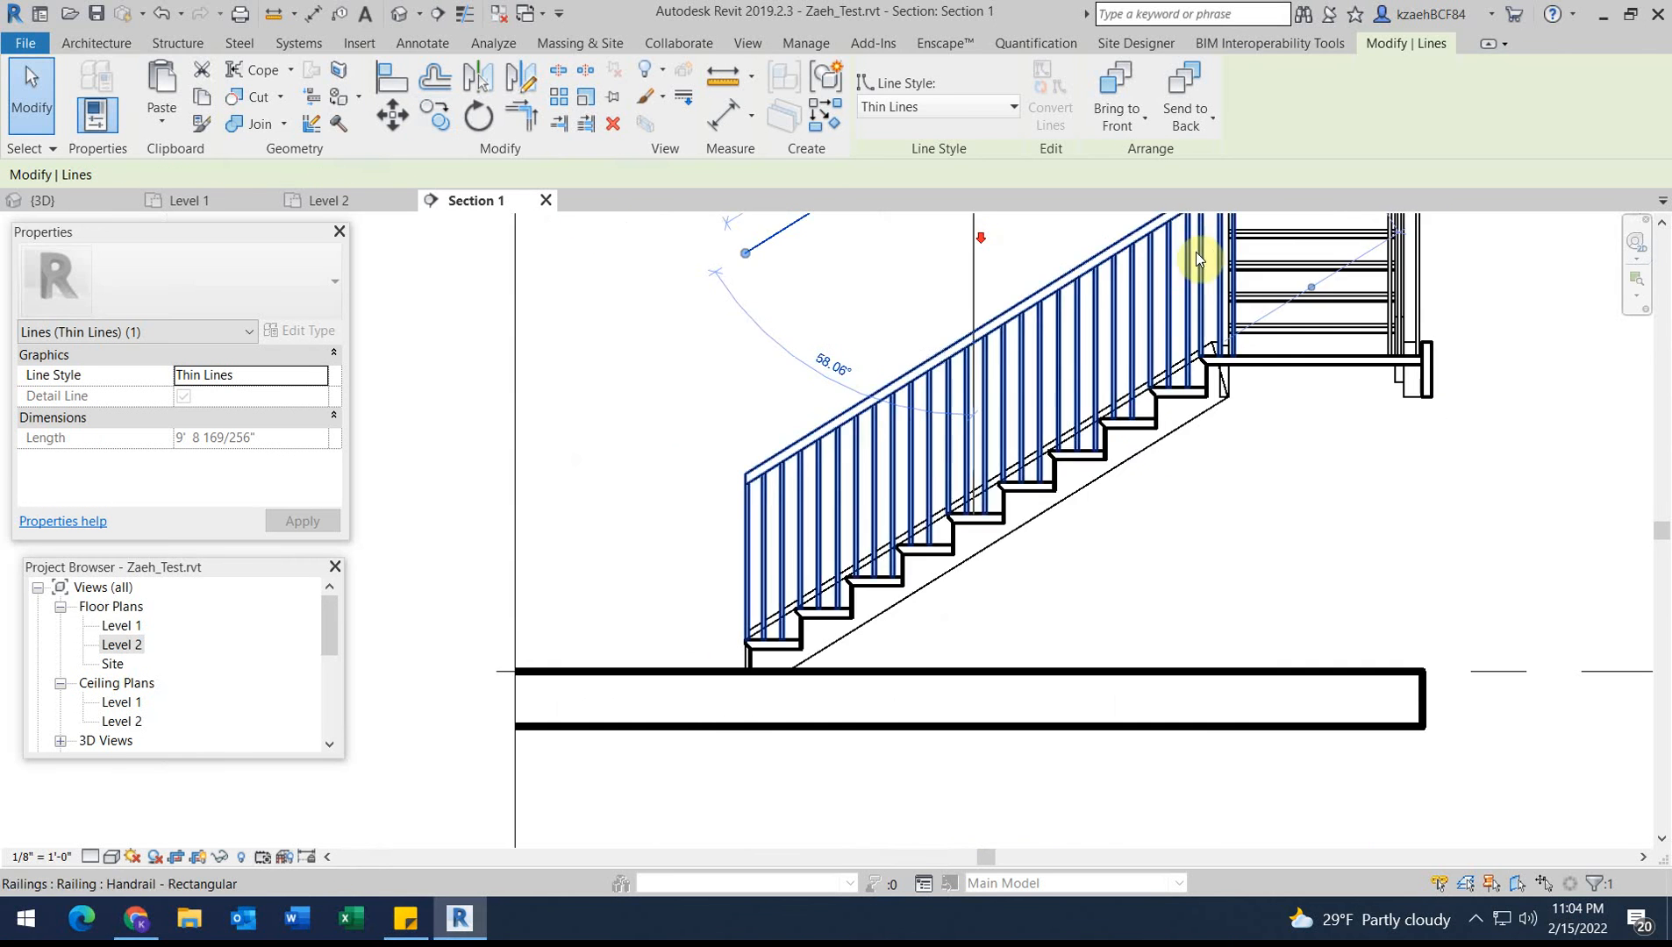
pyautogui.moveTo(1163, 257); pyautogui.dragTo(1070, 602, button='middle')
pyautogui.click(972, 506)
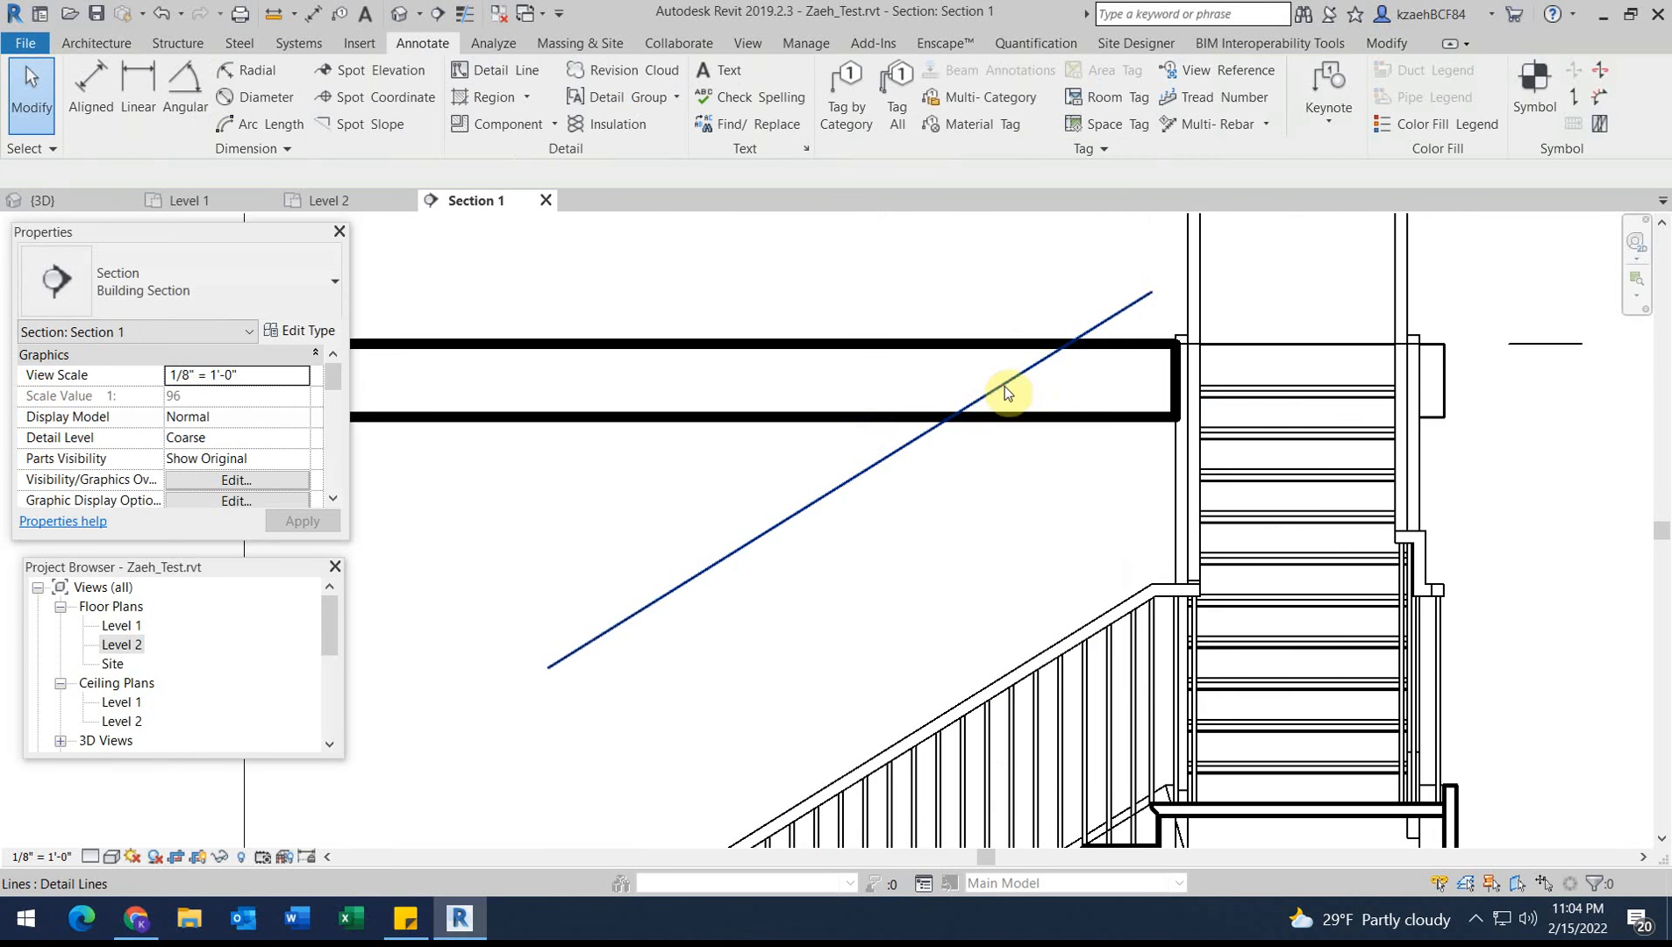
# Draw a vertical detail line upward through the Level 2 floor from where the headroom line meets the floor's underside.
pyautogui.scroll(3, 964, 429)
pyautogui.scroll(-4, 980, 461)
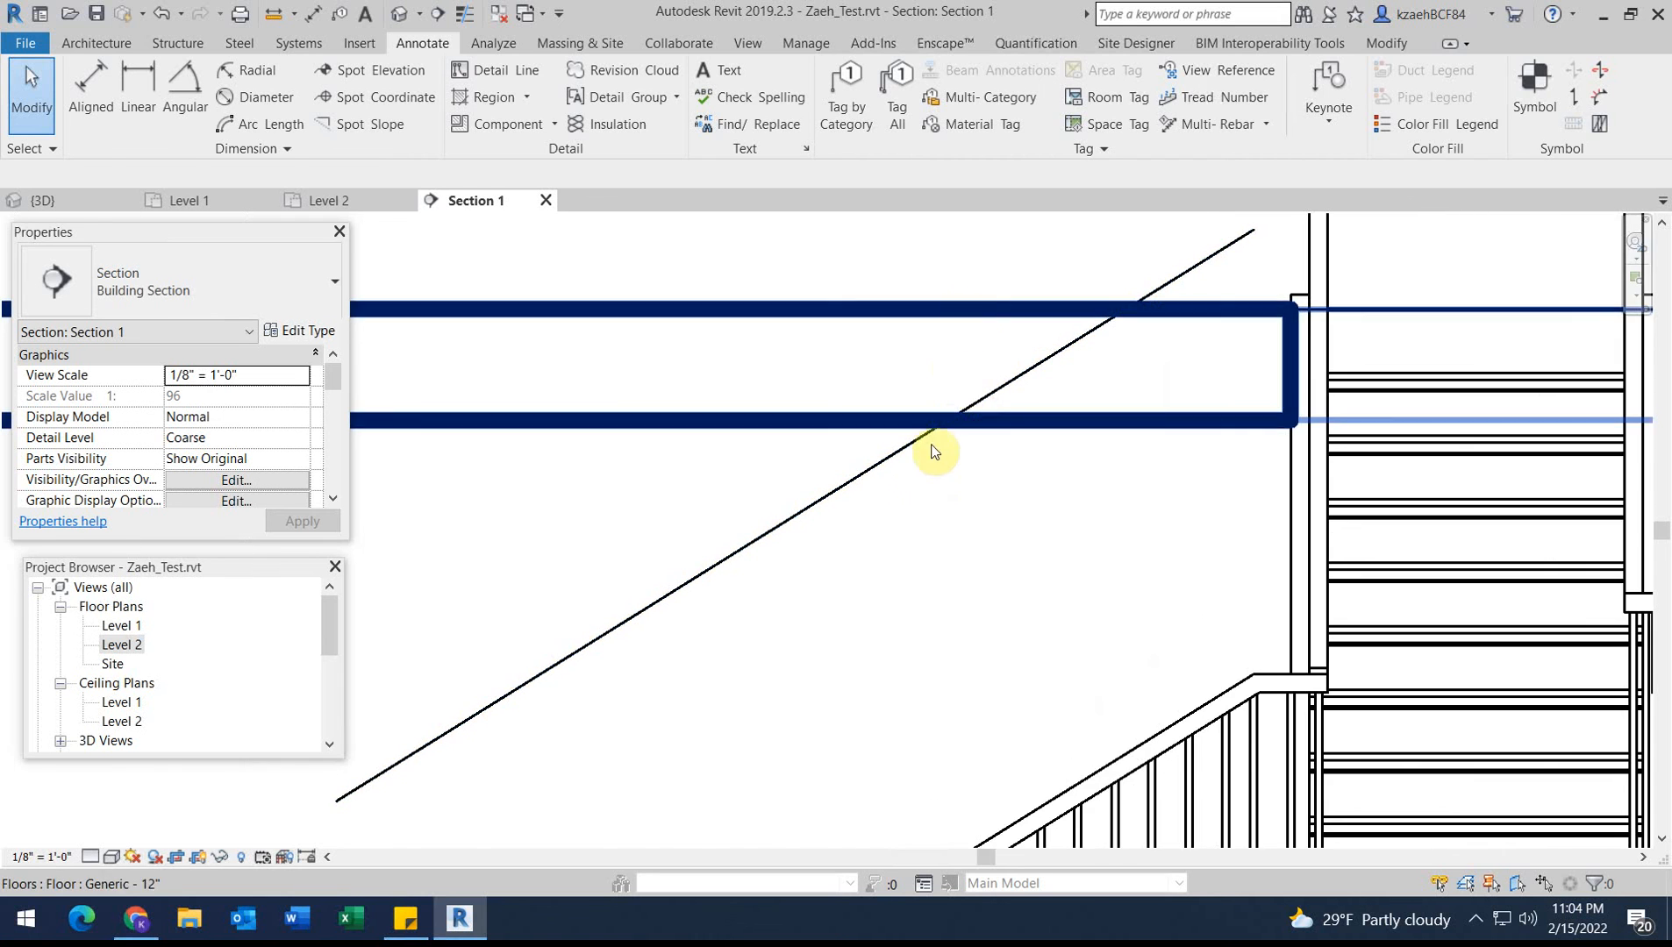
pyautogui.scroll(1, 956, 444)
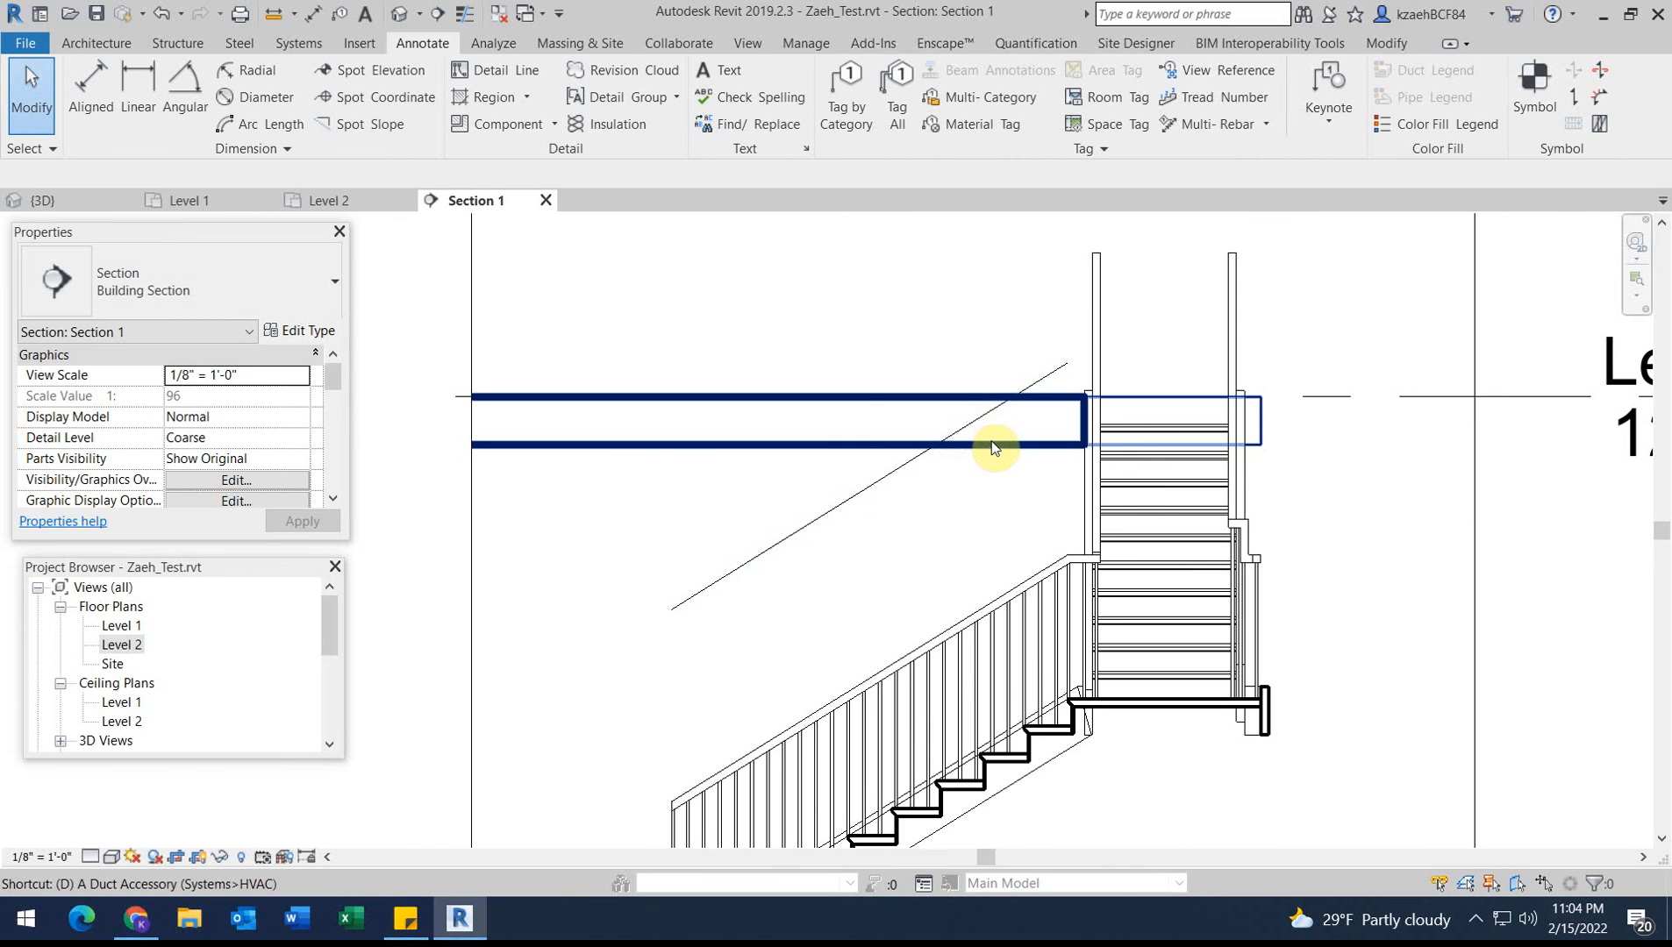
pyautogui.press('l')
pyautogui.click(938, 443)
pyautogui.click(936, 353)
pyautogui.press('Escape')
pyautogui.press('Escape')
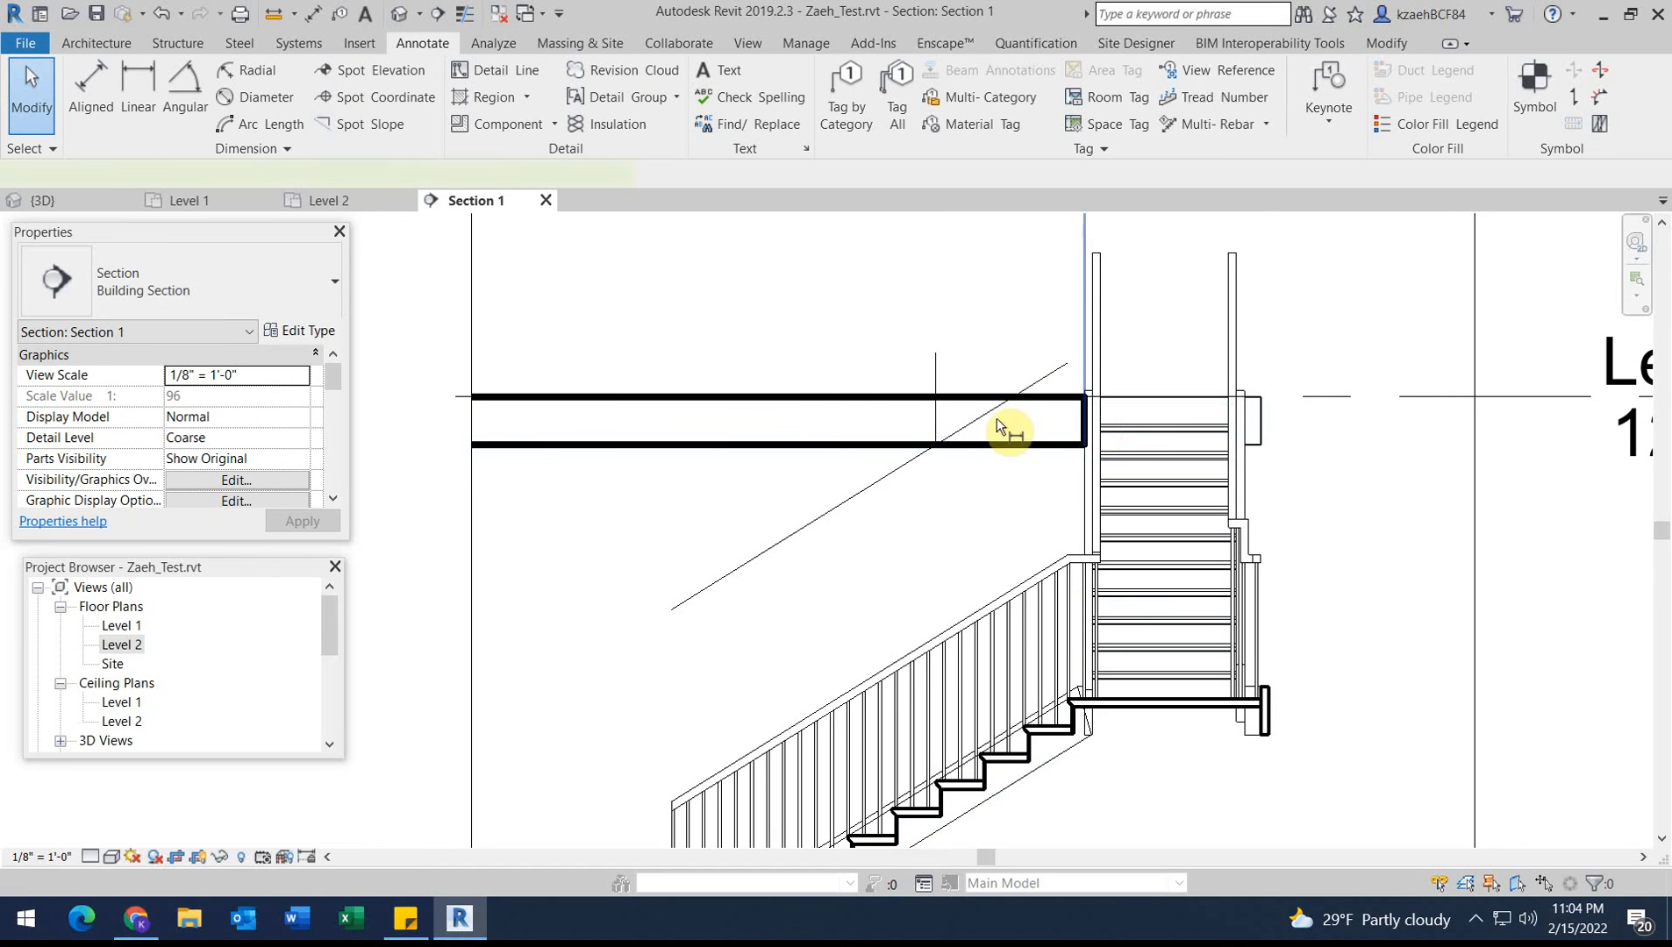
# Dimension the horizontal distance between the vertical detail line and the Level 2 floor's cut edge, placing the dimension above the floor.
pyautogui.press('d')
pyautogui.press('i')
pyautogui.click(937, 411)
pyautogui.click(1085, 428)
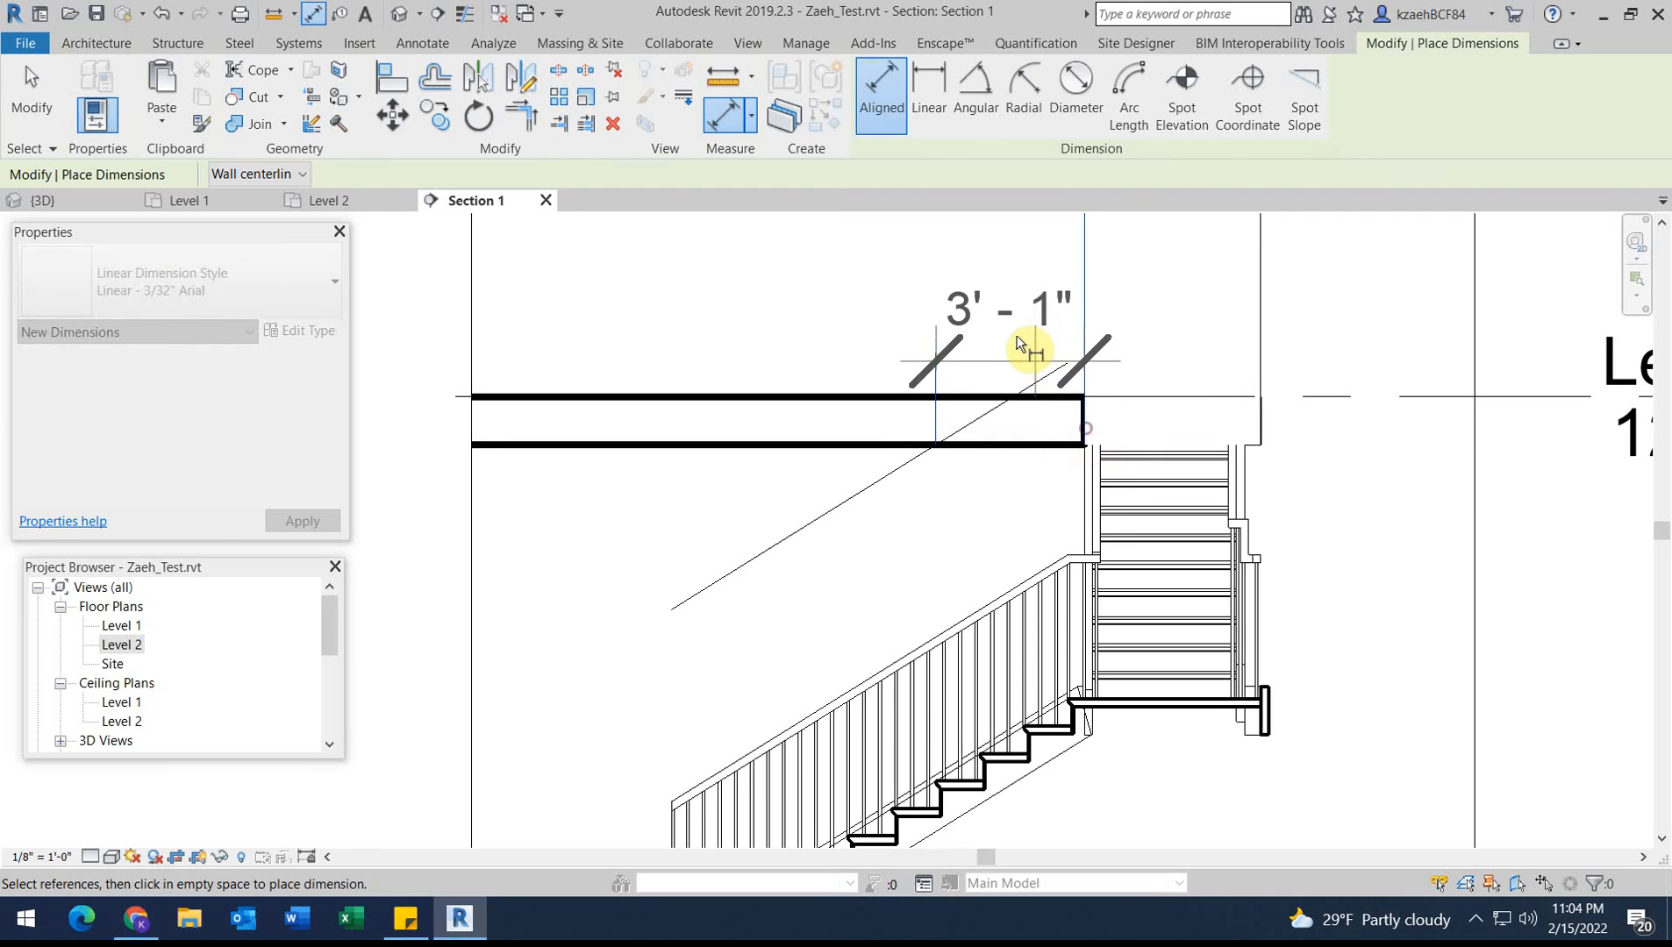
pyautogui.click(1015, 336)
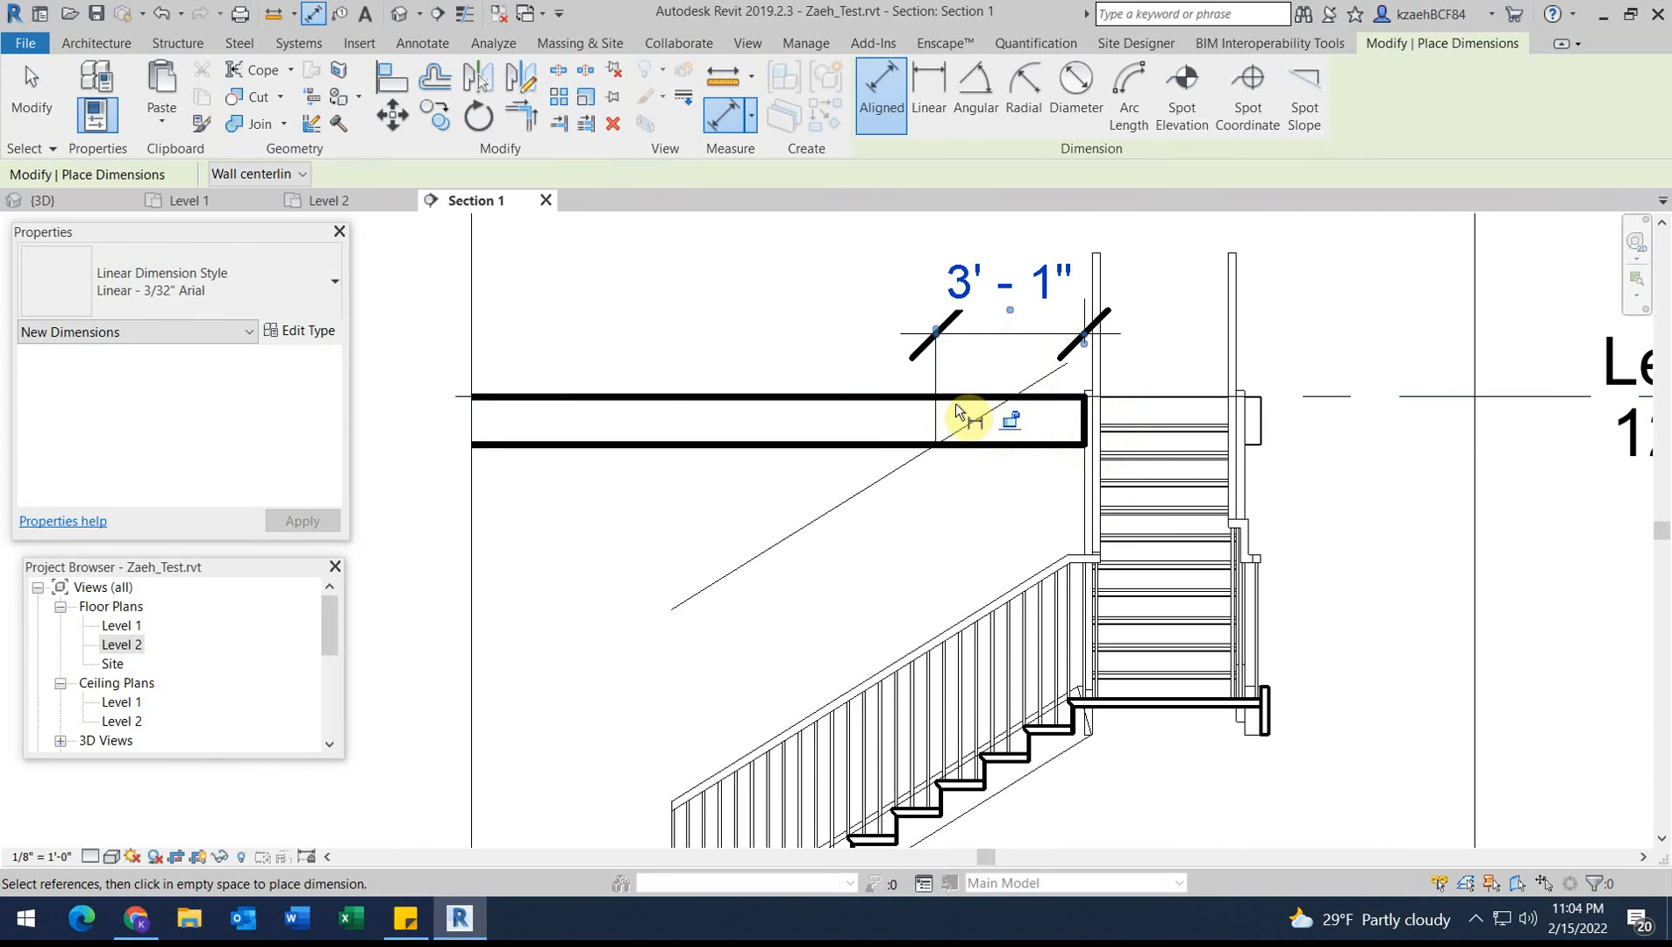
pyautogui.press('Escape')
pyautogui.press('Escape')
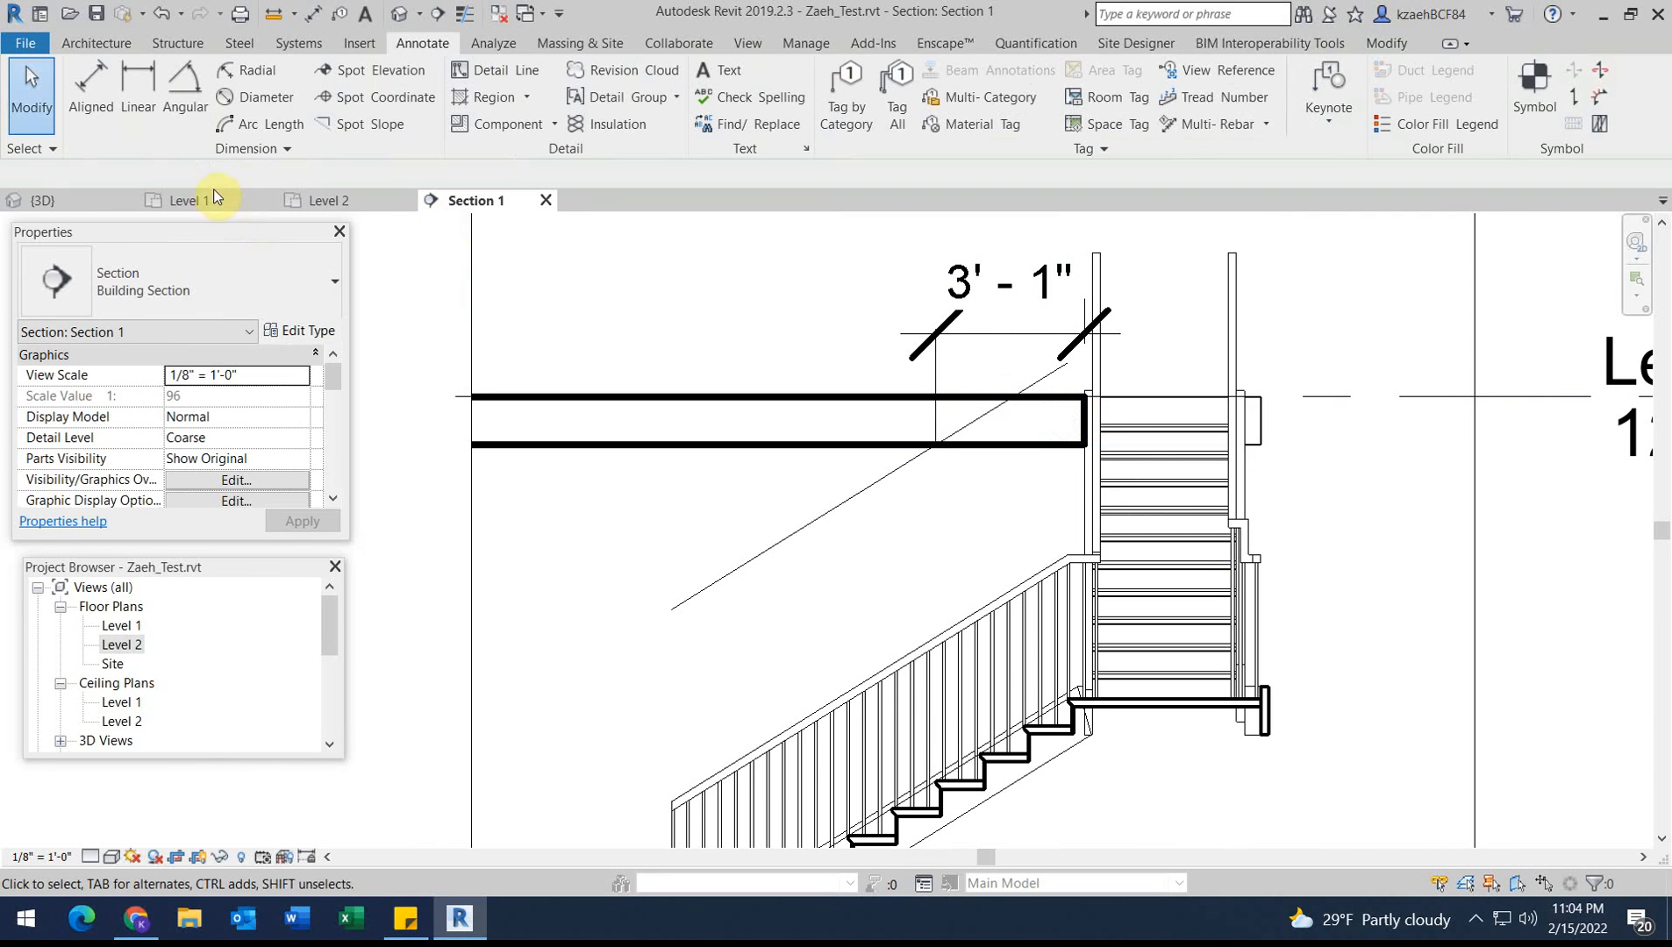
# Return to the Level 2 plan and open the shaft opening's boundary sketch for editing at the landing corner.
pyautogui.click(348, 202)
pyautogui.scroll(2, 976, 500)
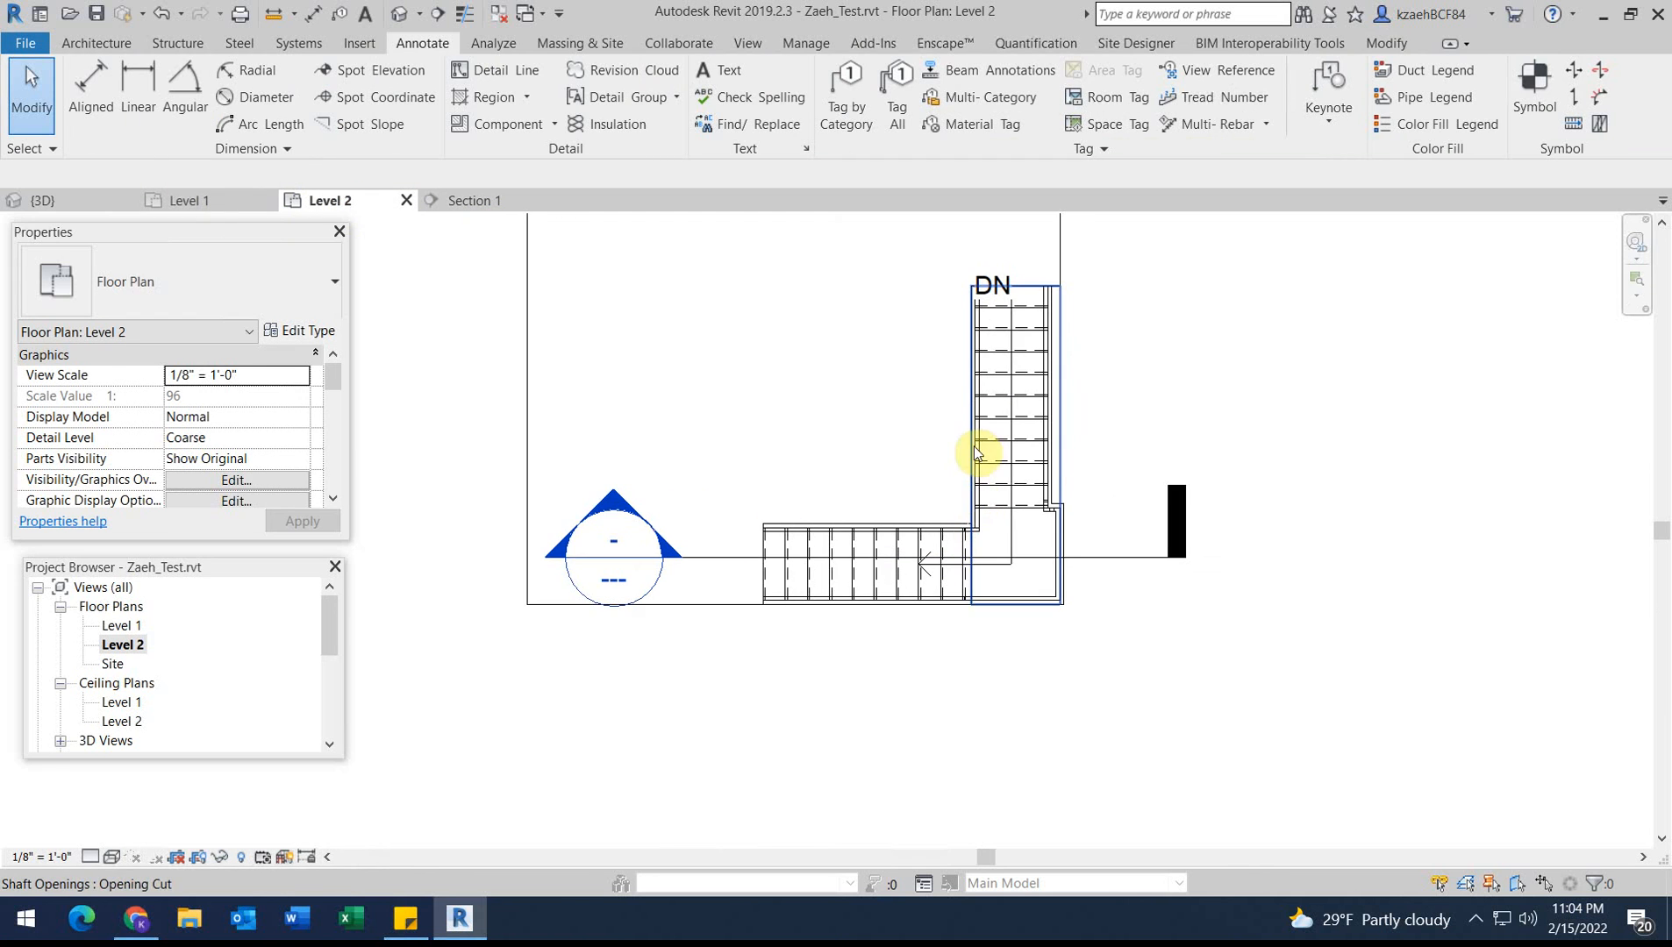
pyautogui.click(976, 450)
pyautogui.doubleClick(979, 537)
pyautogui.scroll(3, 998, 518)
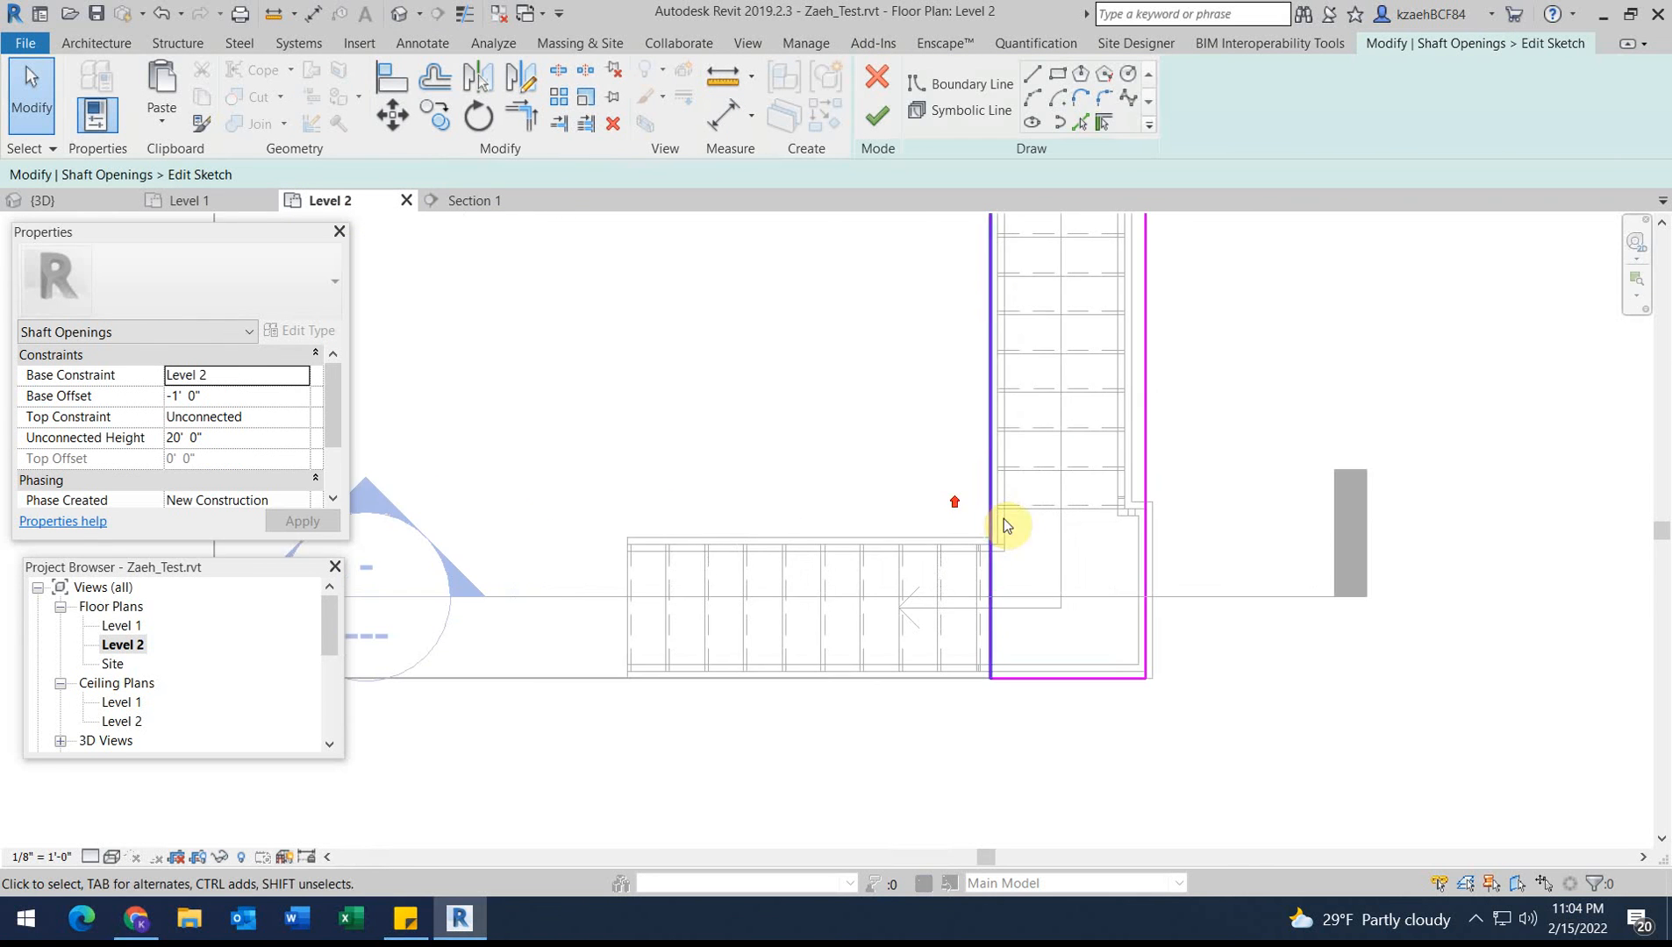
# Draw a 3'-1" shaft boundary line from the inner corner along the lower run's inner edge, plus a perpendicular line across the run past the floor edge.
pyautogui.click(1030, 73)
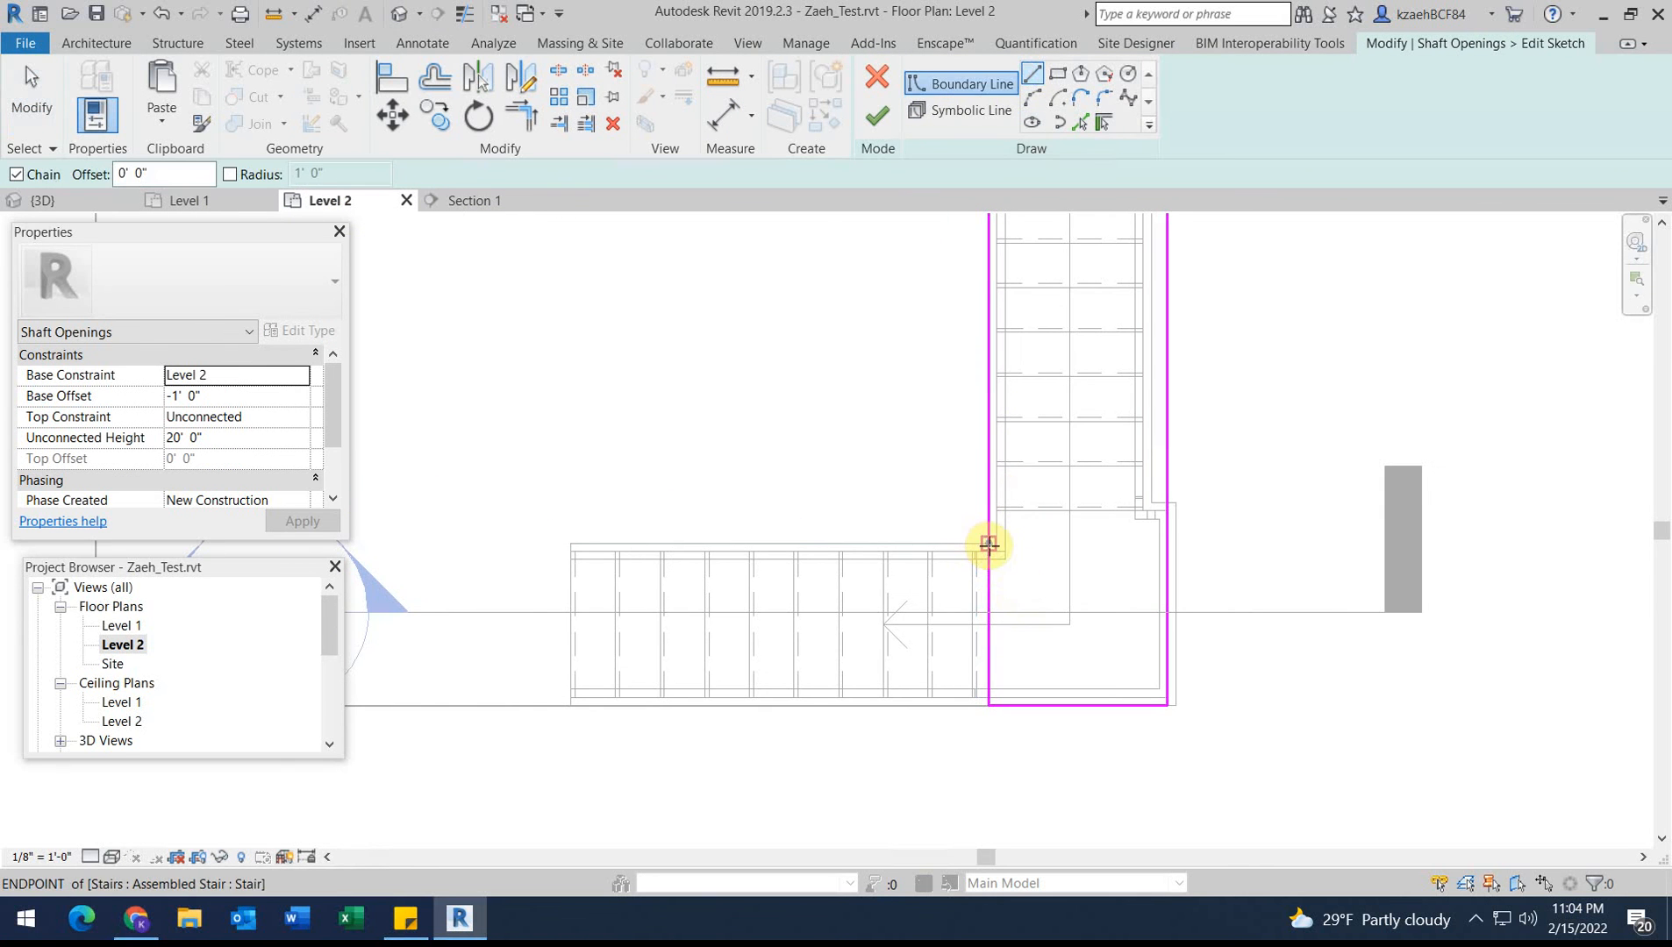
pyautogui.click(988, 545)
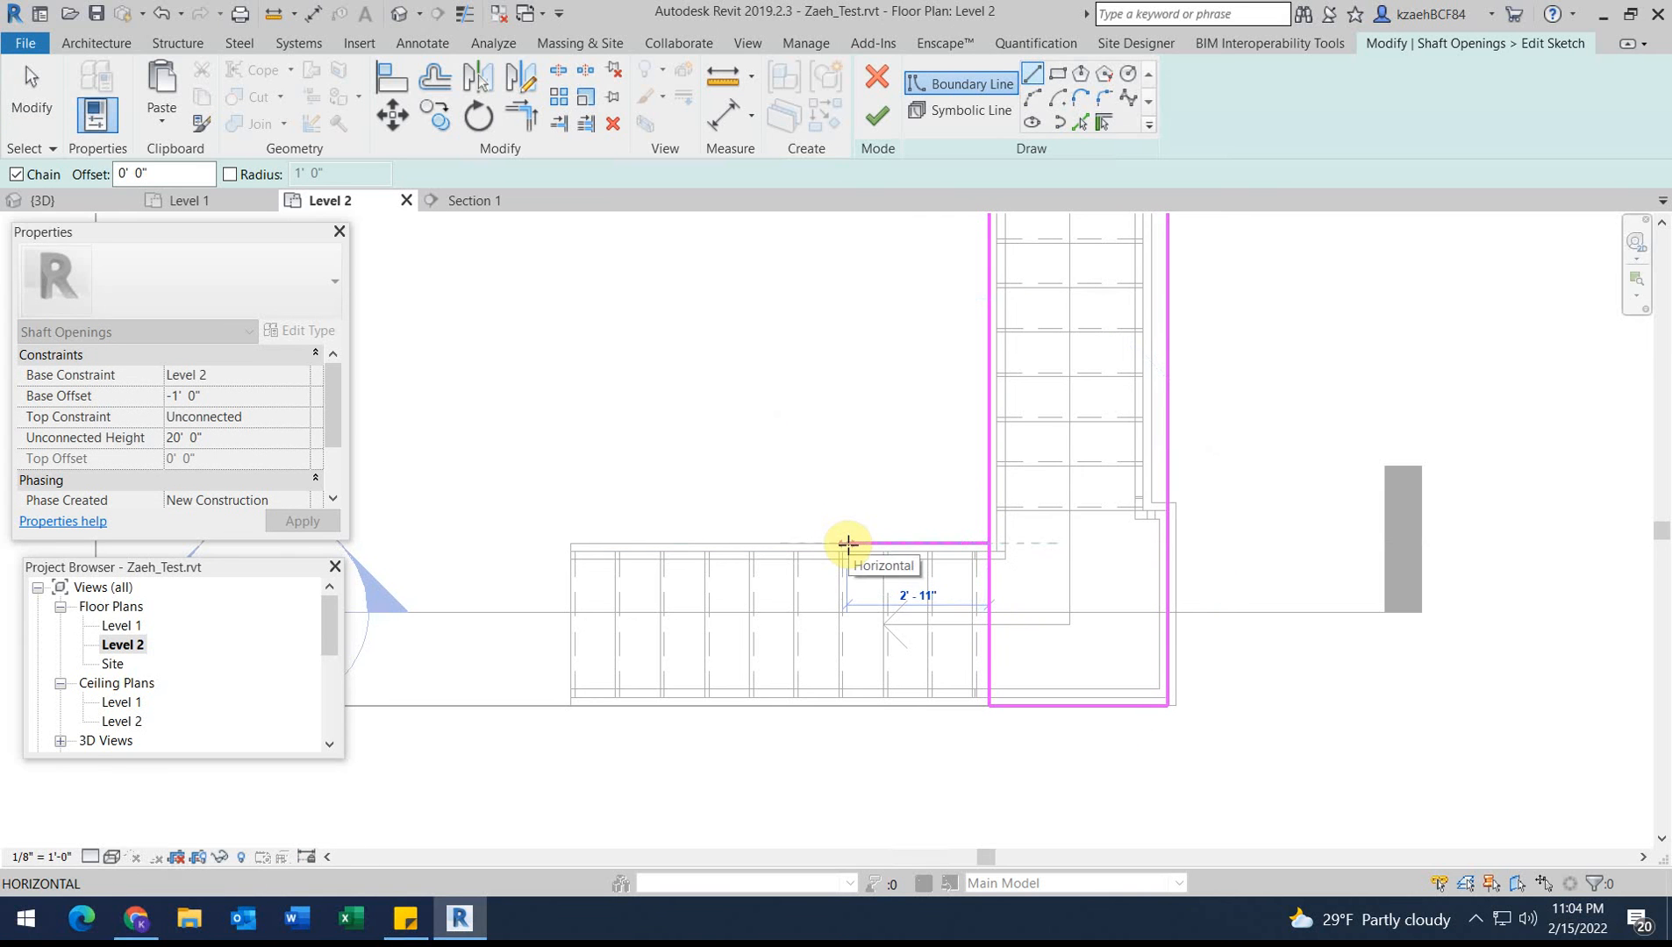
pyautogui.write("3'1")
pyautogui.press('Return')
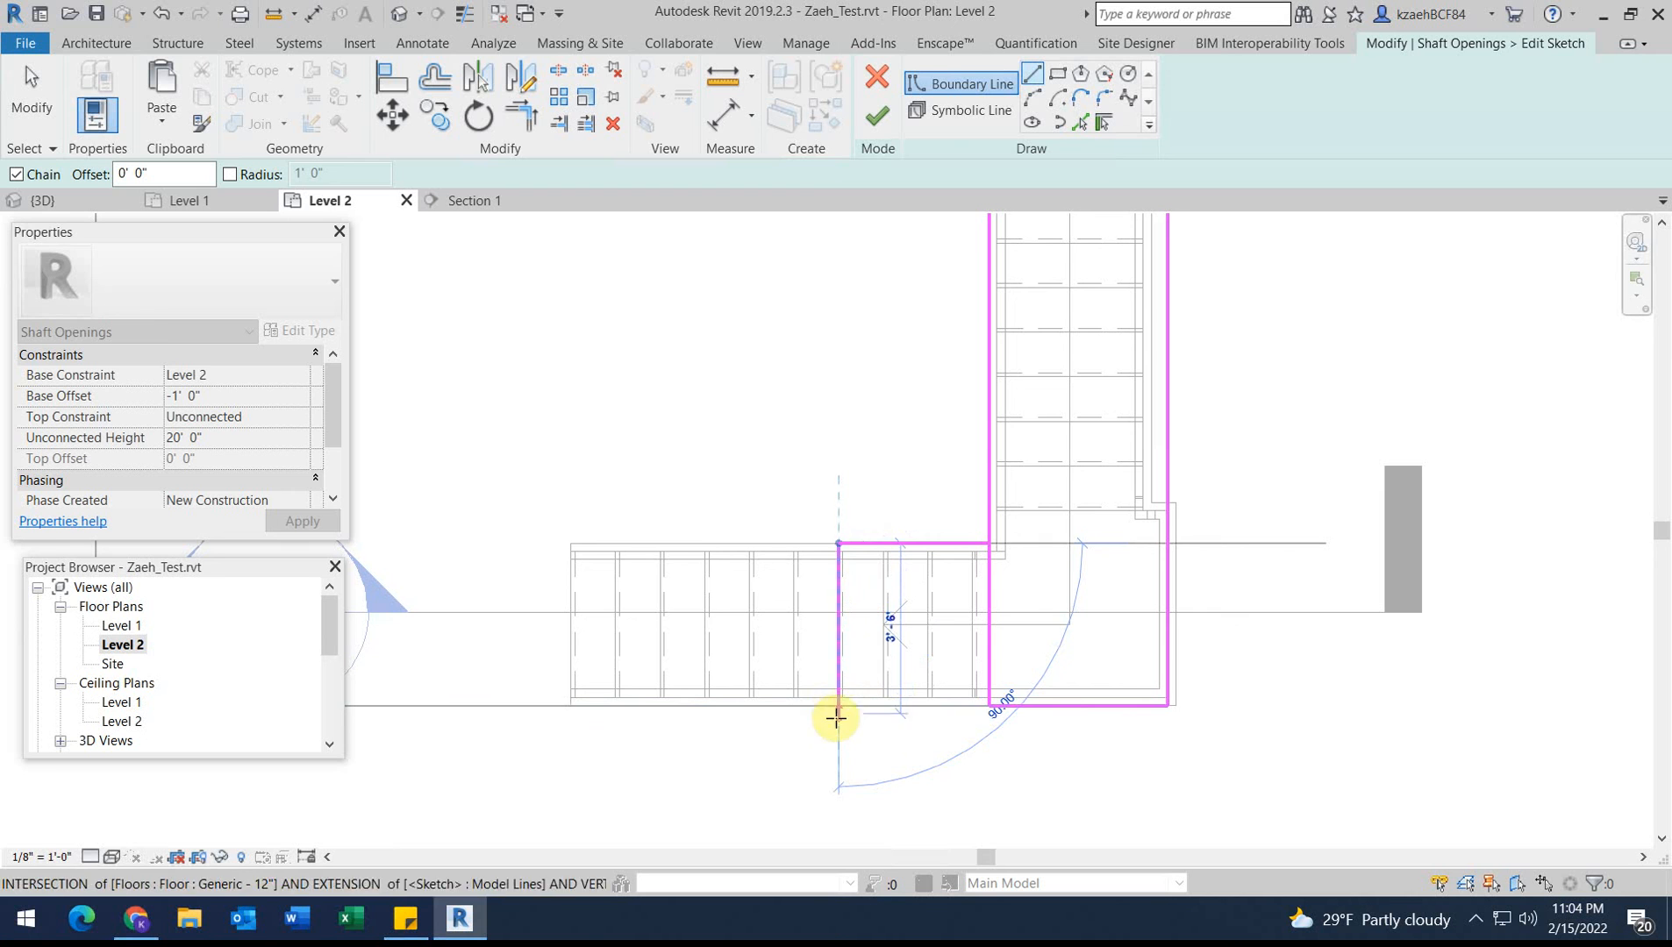
pyautogui.click(840, 746)
pyautogui.press('Escape')
pyautogui.press('Escape')
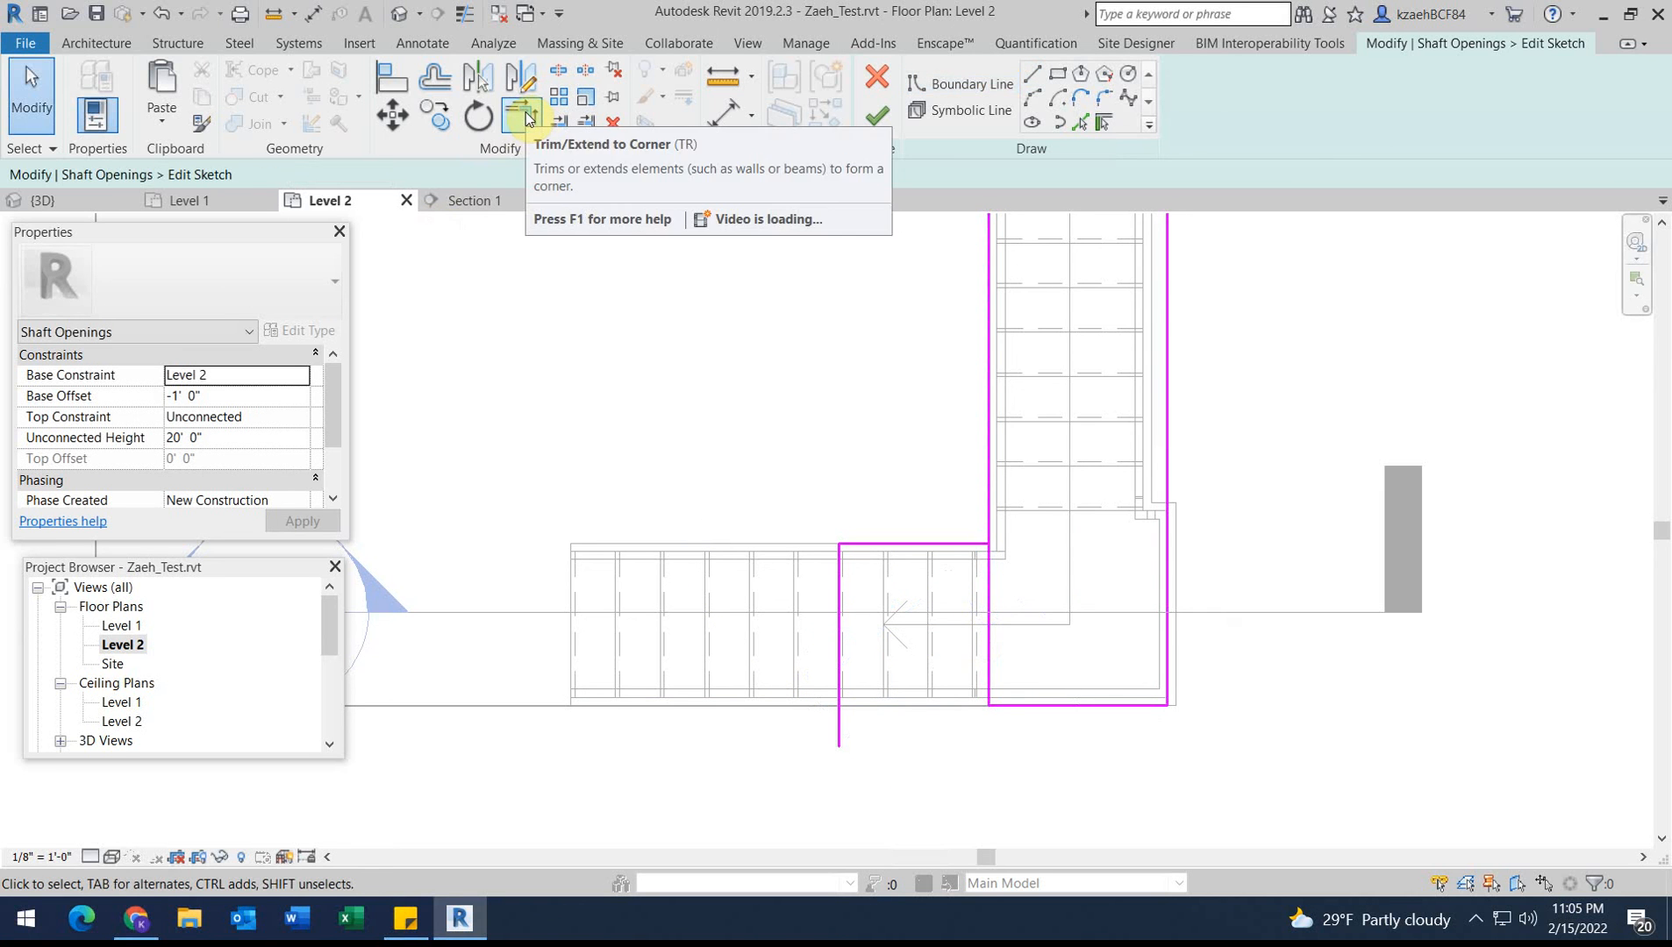
# Trim the new shaft boundary lines to corners with the existing outer and inner boundary lines, and finish the sketch edit.
pyautogui.click(838, 652)
pyautogui.click(1028, 705)
pyautogui.click(989, 516)
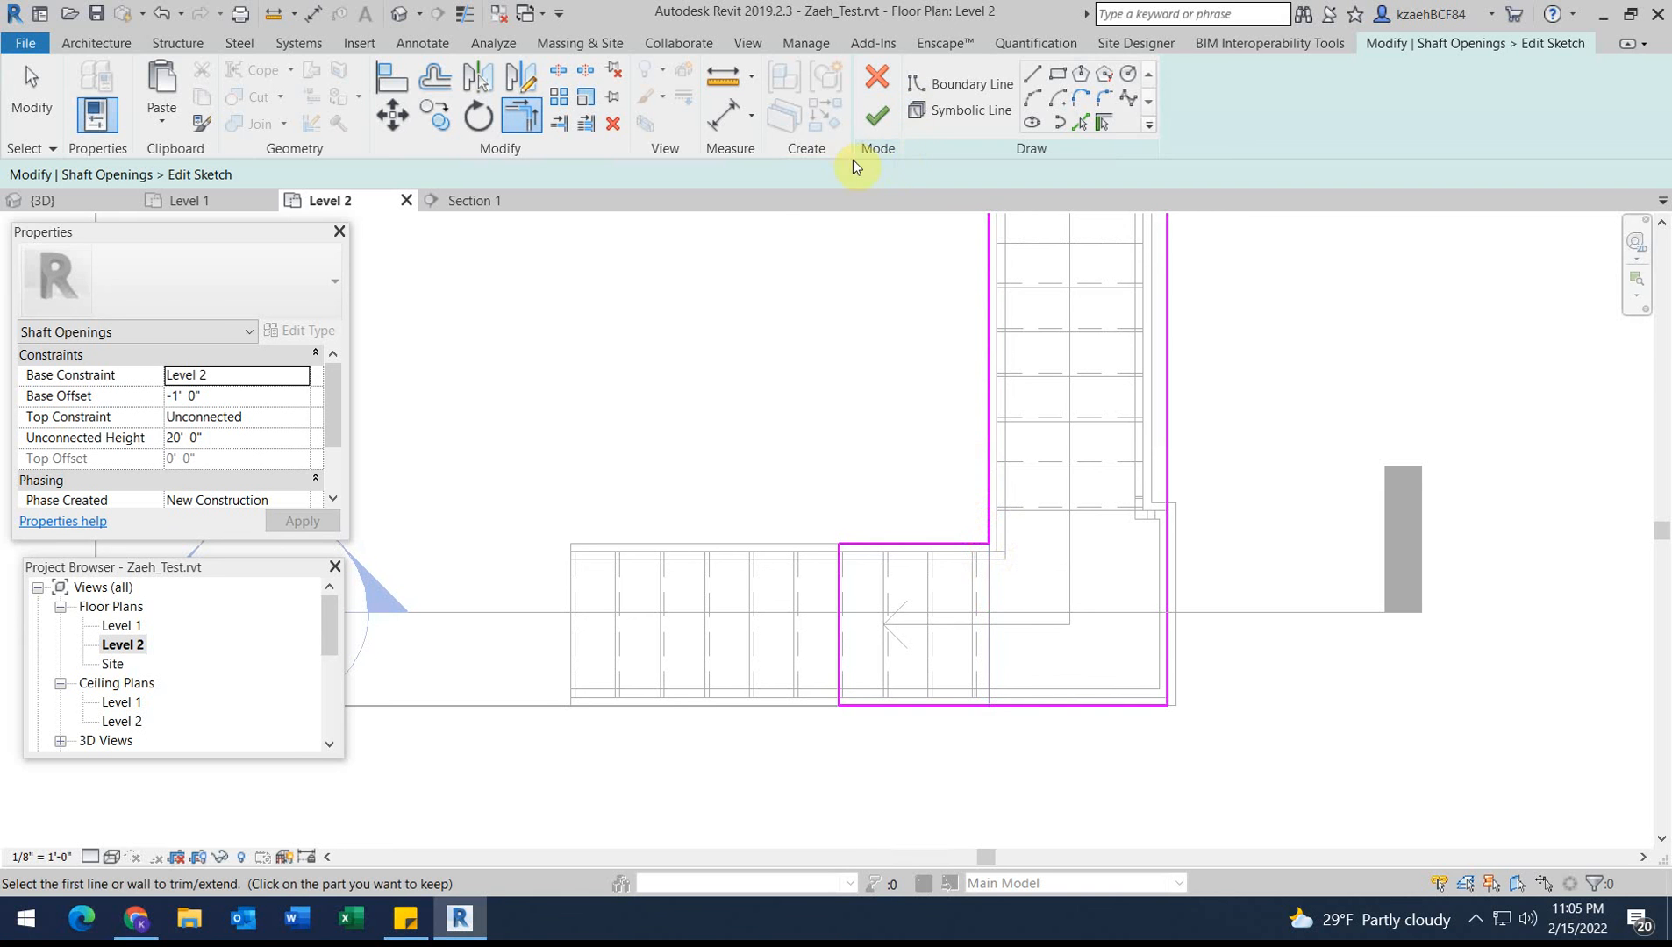
pyautogui.click(878, 116)
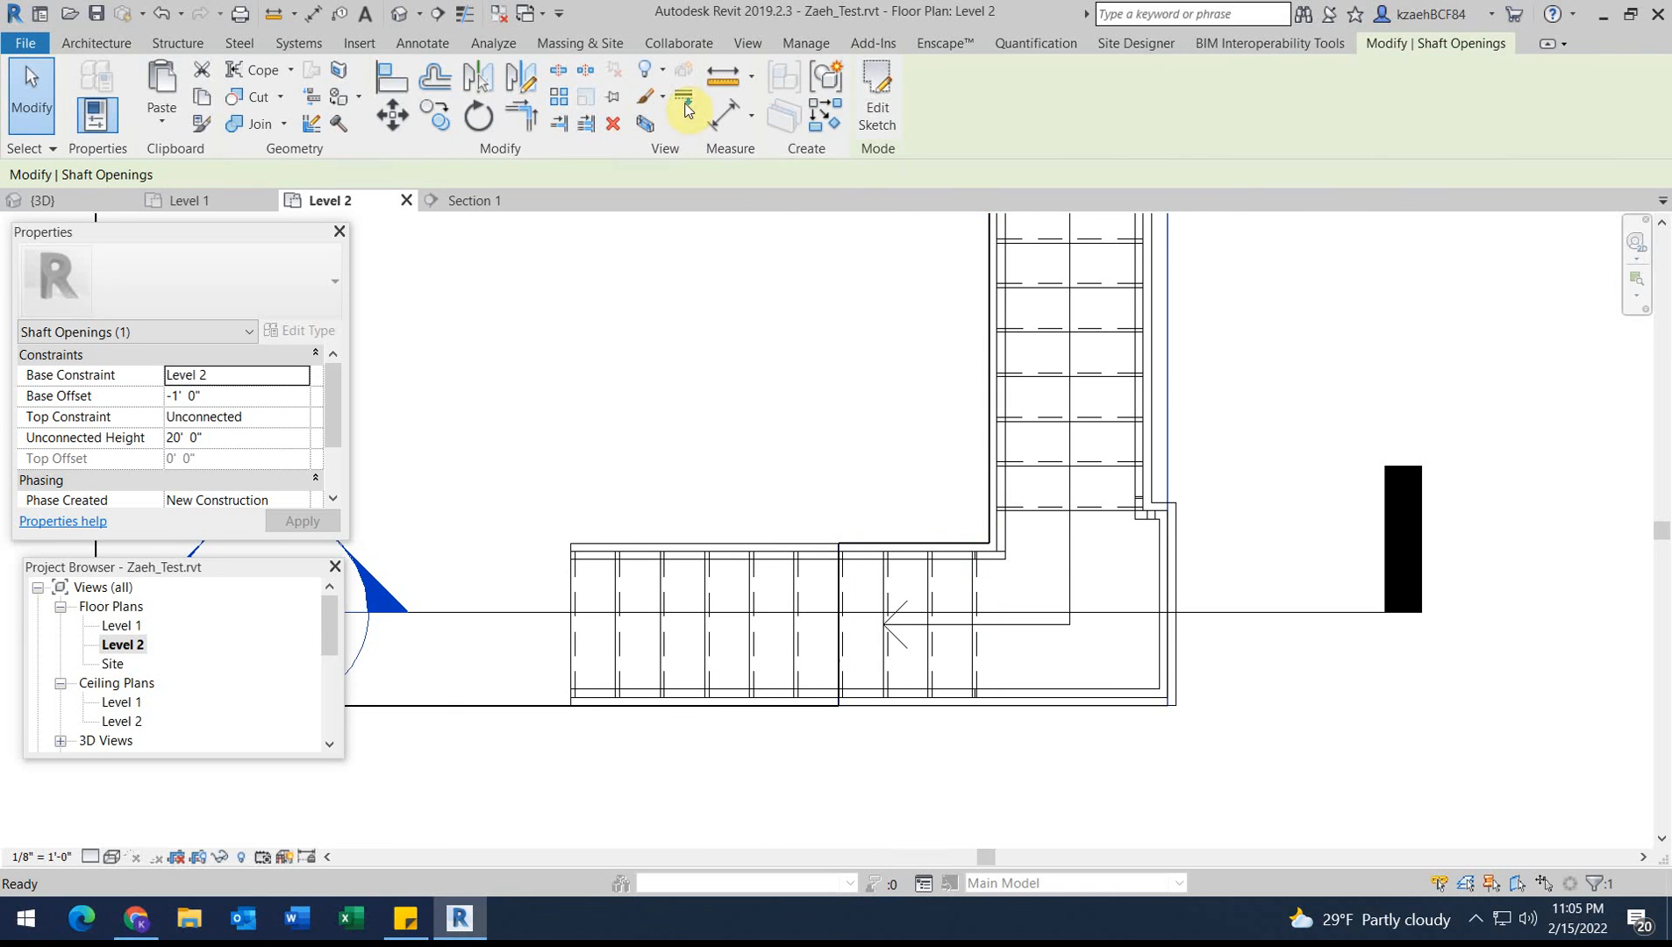
# Examine the extended floor opening above the lower run in the 3D view and in the Level 2 plan.
pyautogui.click(405, 16)
pyautogui.scroll(-2, 832, 485)
pyautogui.scroll(3, 922, 575)
pyautogui.keyDown('shift'); pyautogui.moveTo(758, 553); pyautogui.dragTo(977, 596, button='middle'); pyautogui.keyUp('shift')
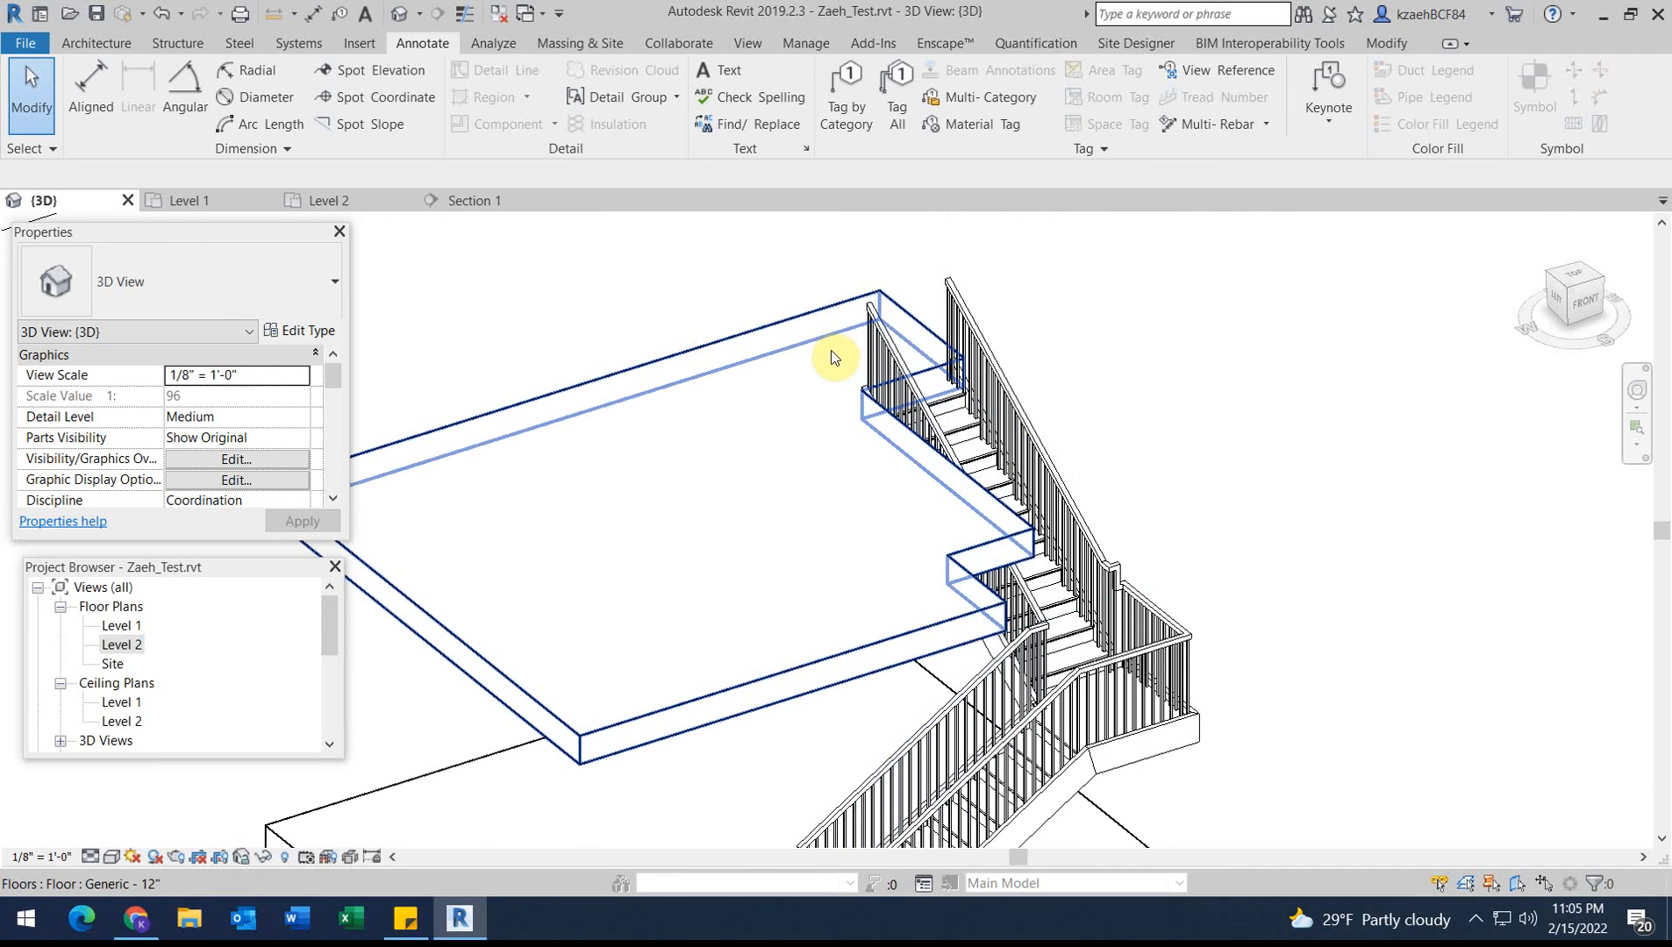
pyautogui.scroll(-2, 950, 544)
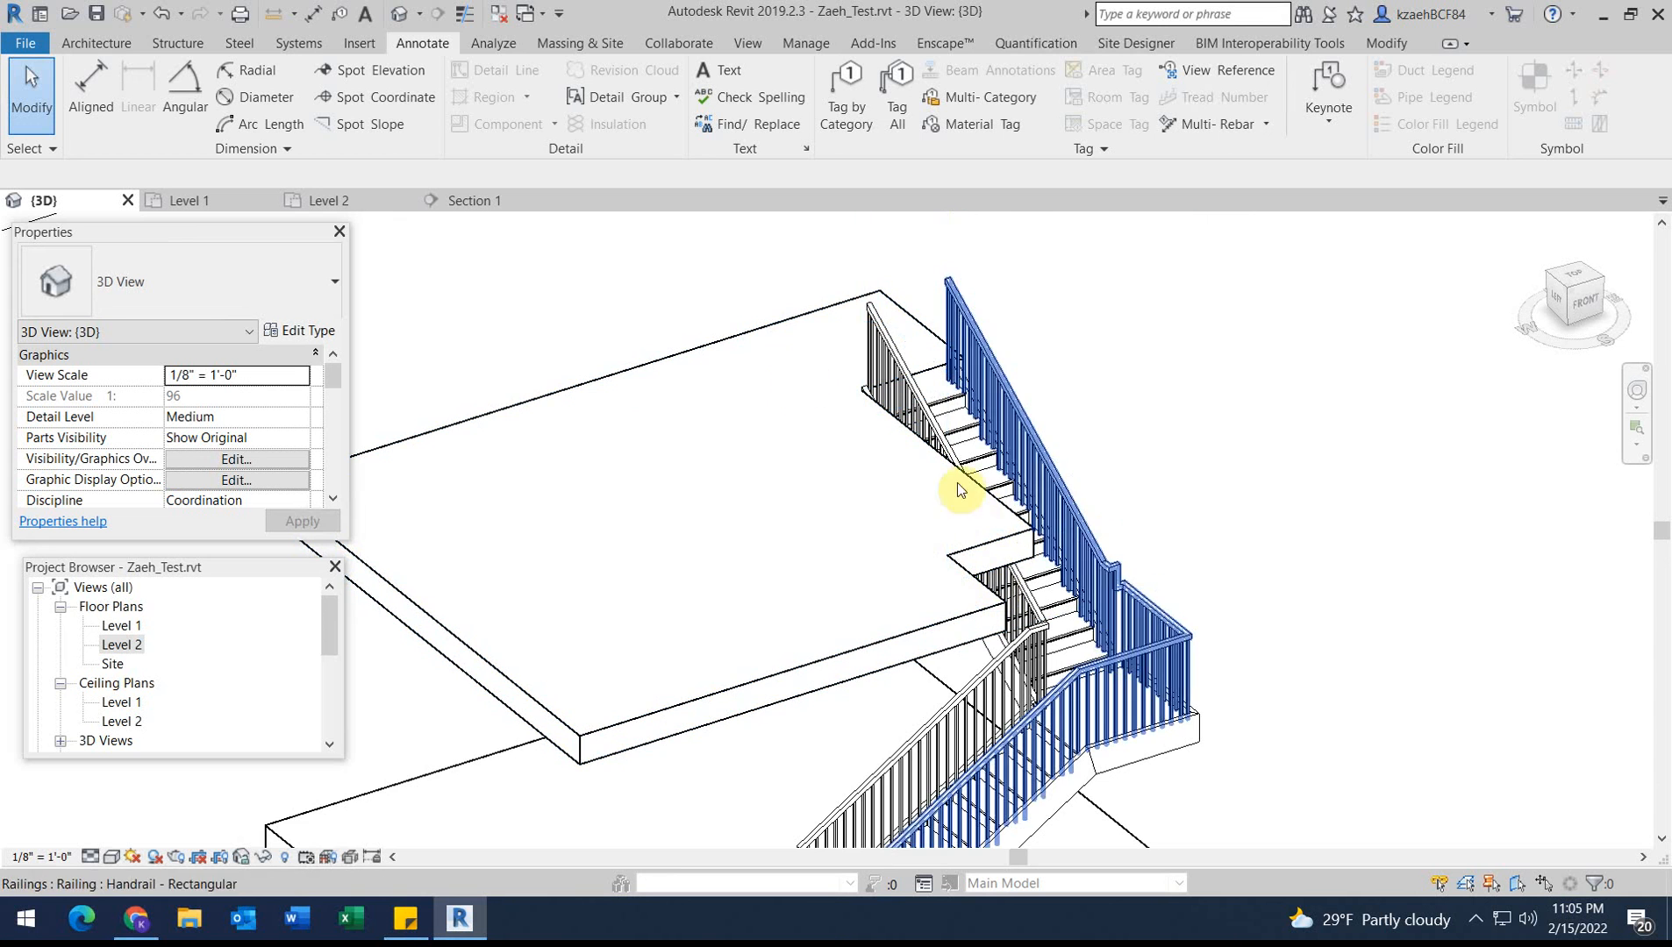
pyautogui.scroll(-2, 956, 502)
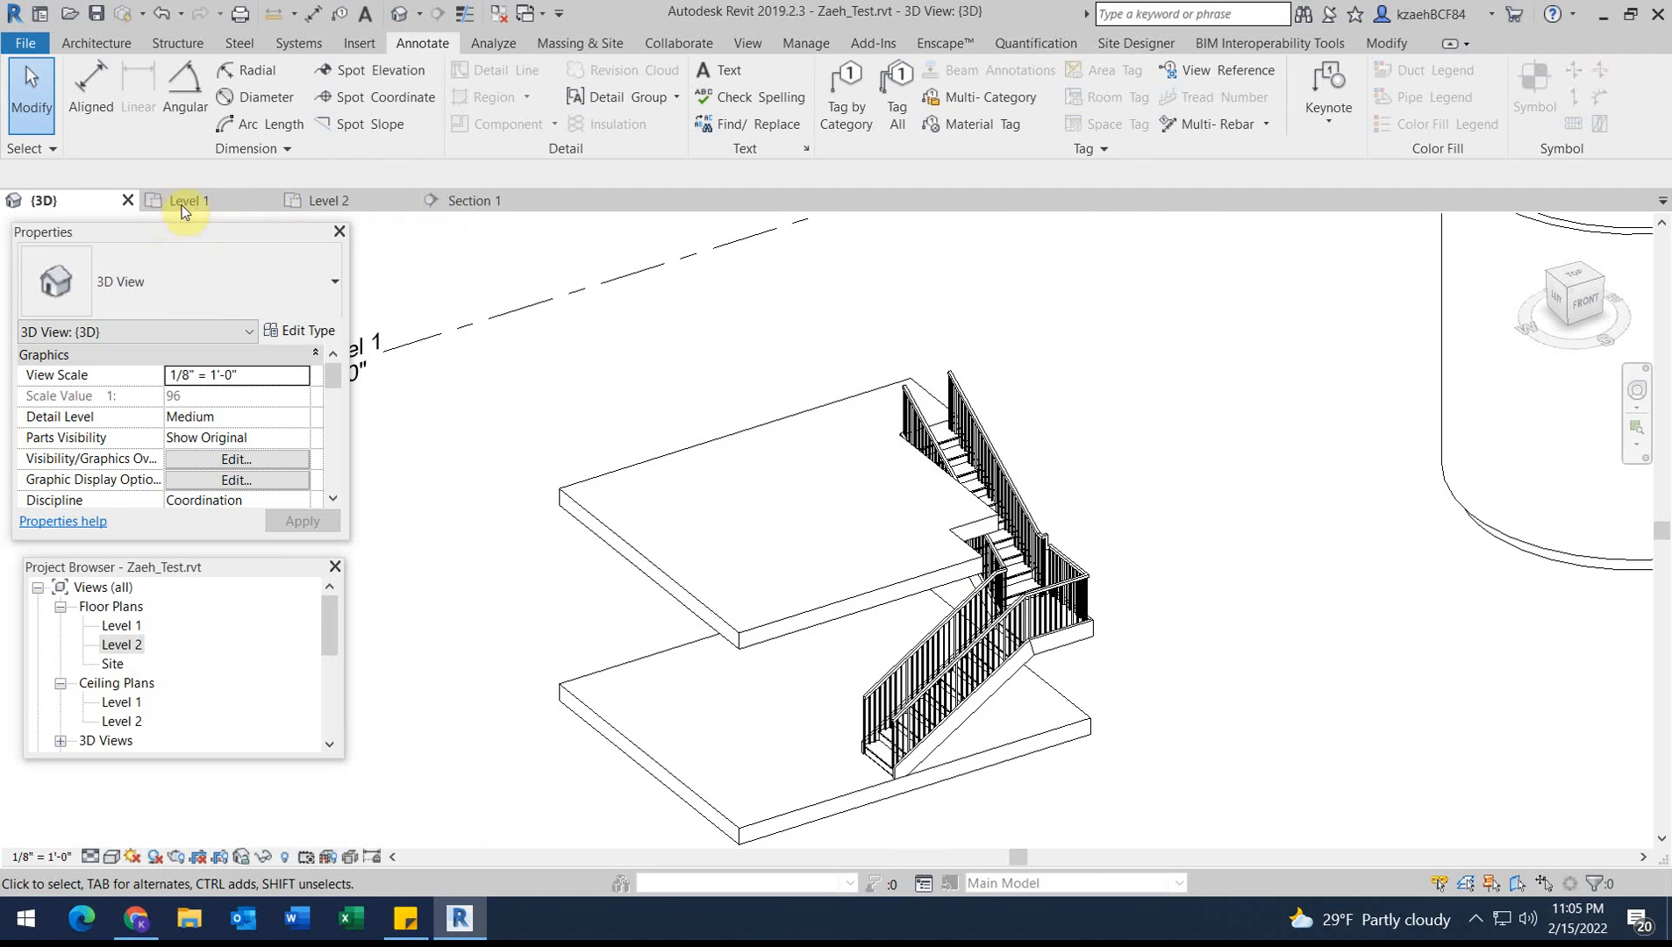
pyautogui.click(313, 199)
pyautogui.scroll(-2, 884, 586)
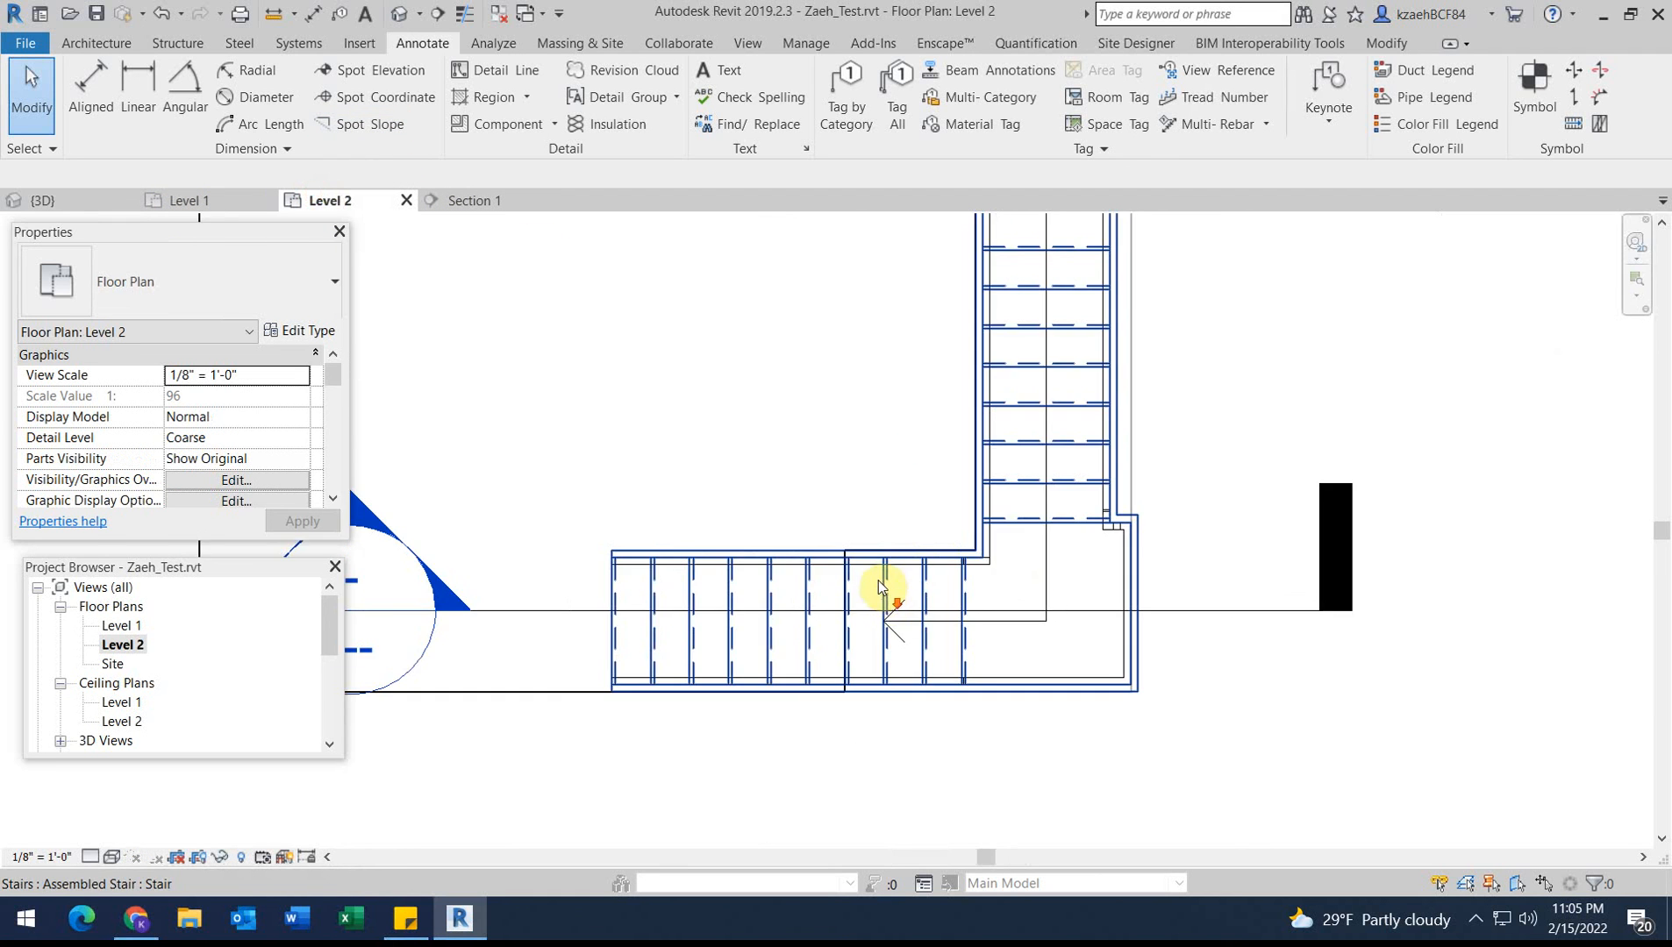
pyautogui.scroll(2, 858, 634)
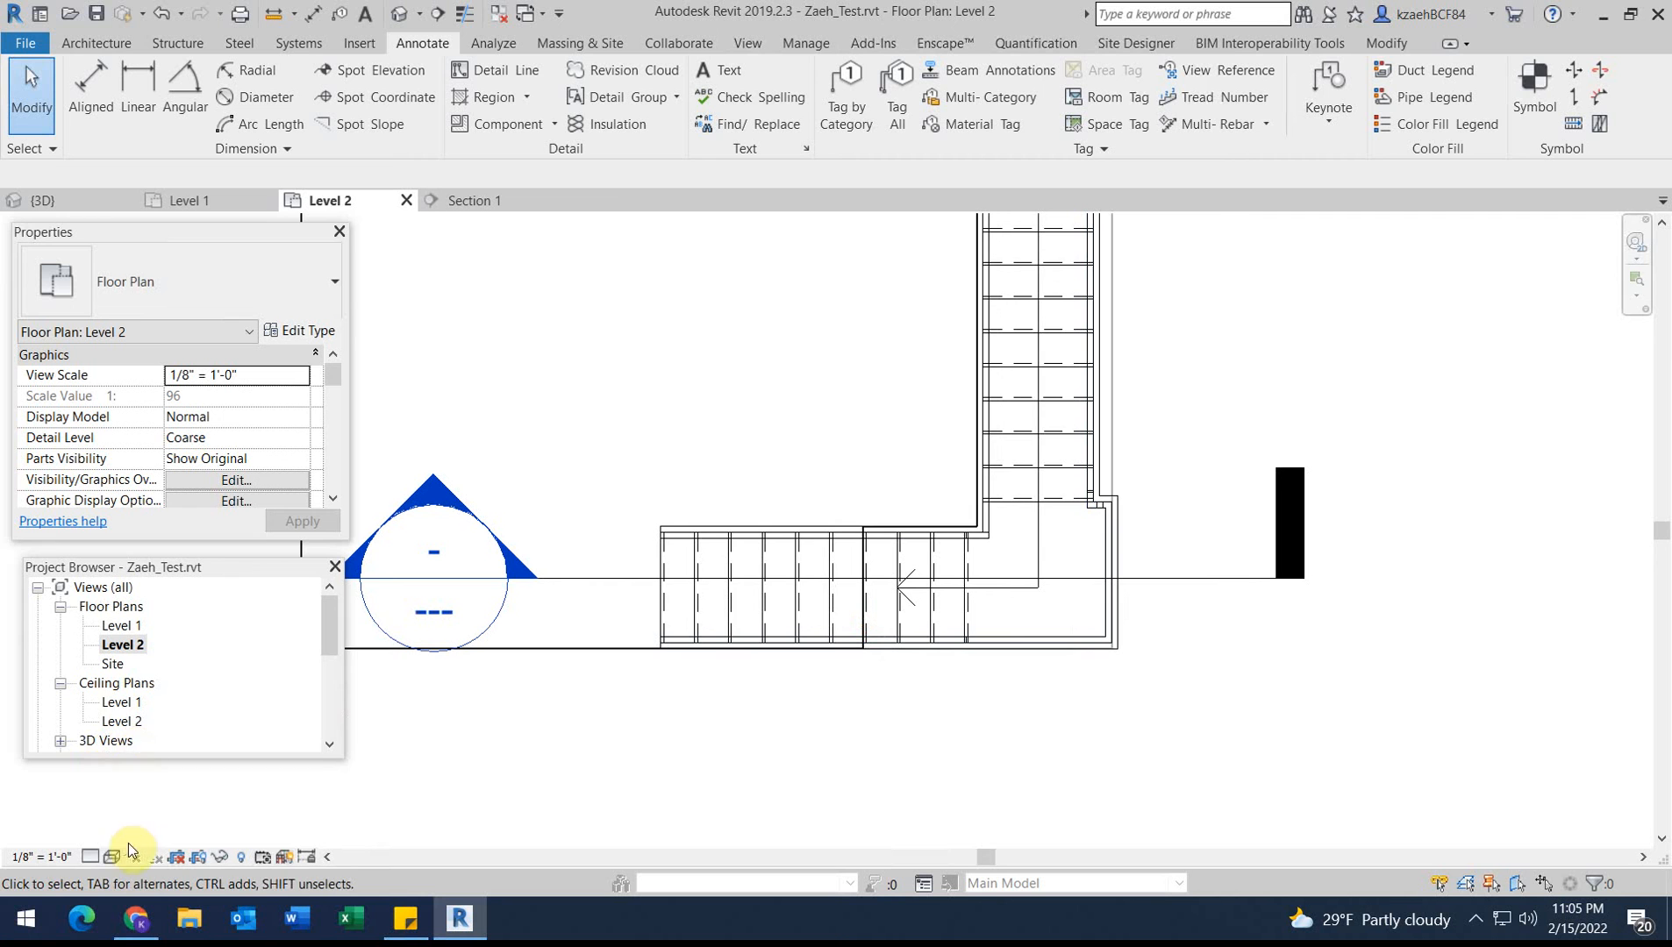
# Switch the Level 2 plan's visual style to Hidden Line so the floor conceals the stair portion beneath it.
pyautogui.click(200, 744)
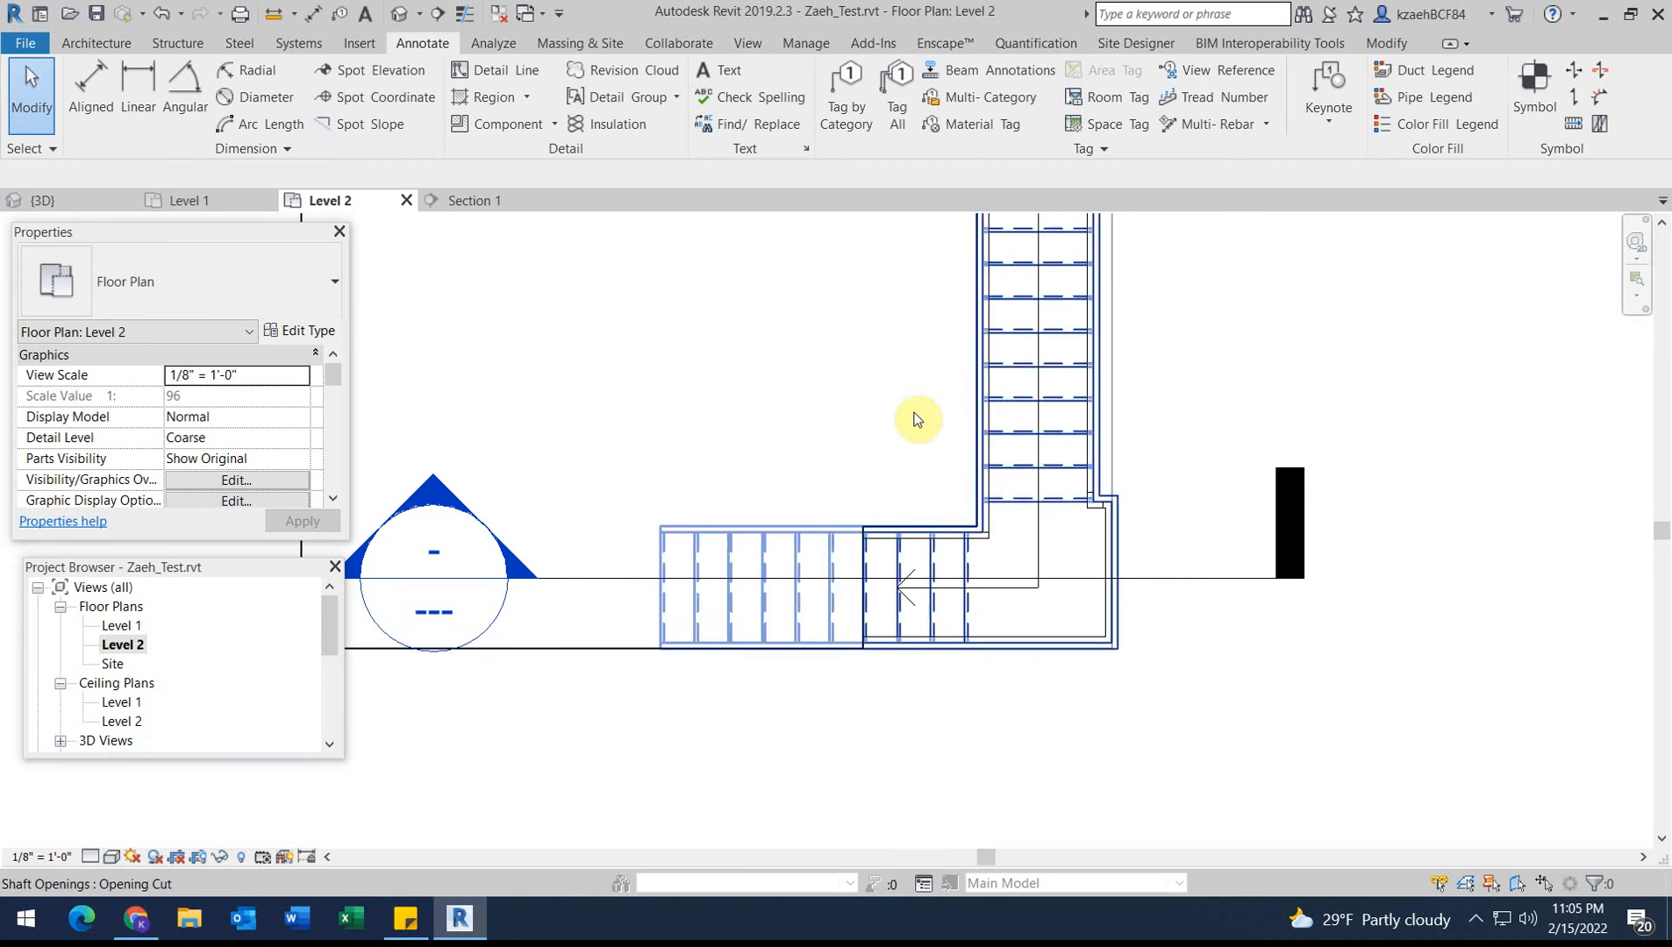
pyautogui.moveTo(889, 421); pyautogui.dragTo(886, 584, button='middle')
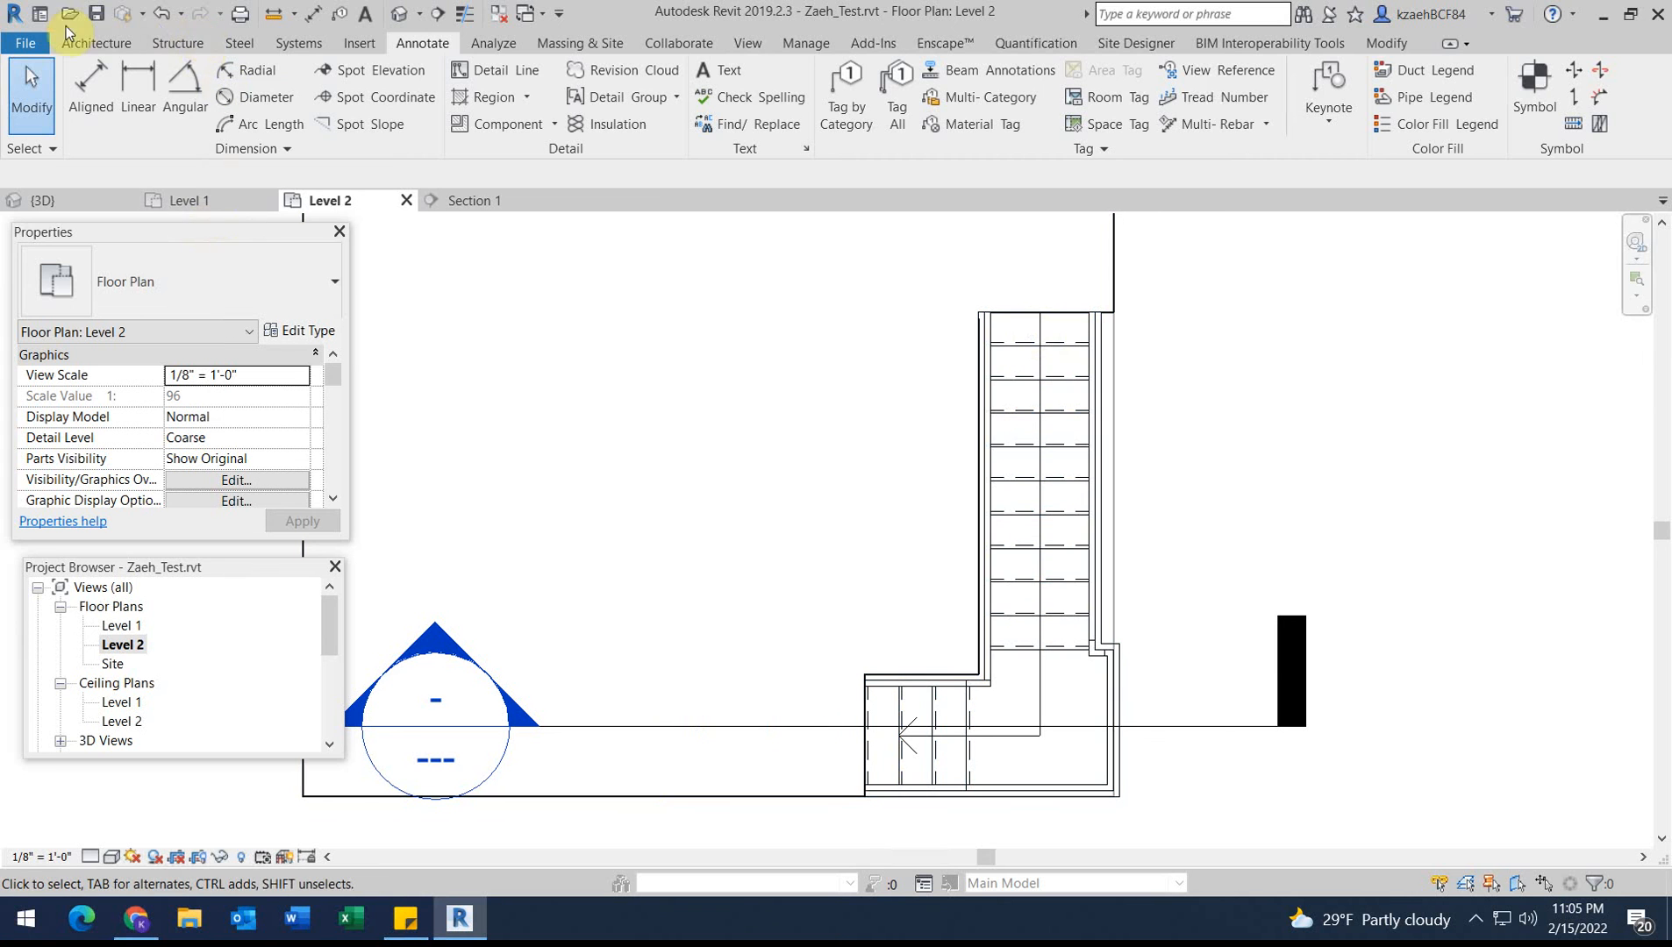
# Create a Level 2 Handrail - Rectangular railing along the shaft opening's floor edge, with consecutive path segments of 9'-10", 3'-1" and 3'-4".
pyautogui.click(97, 43)
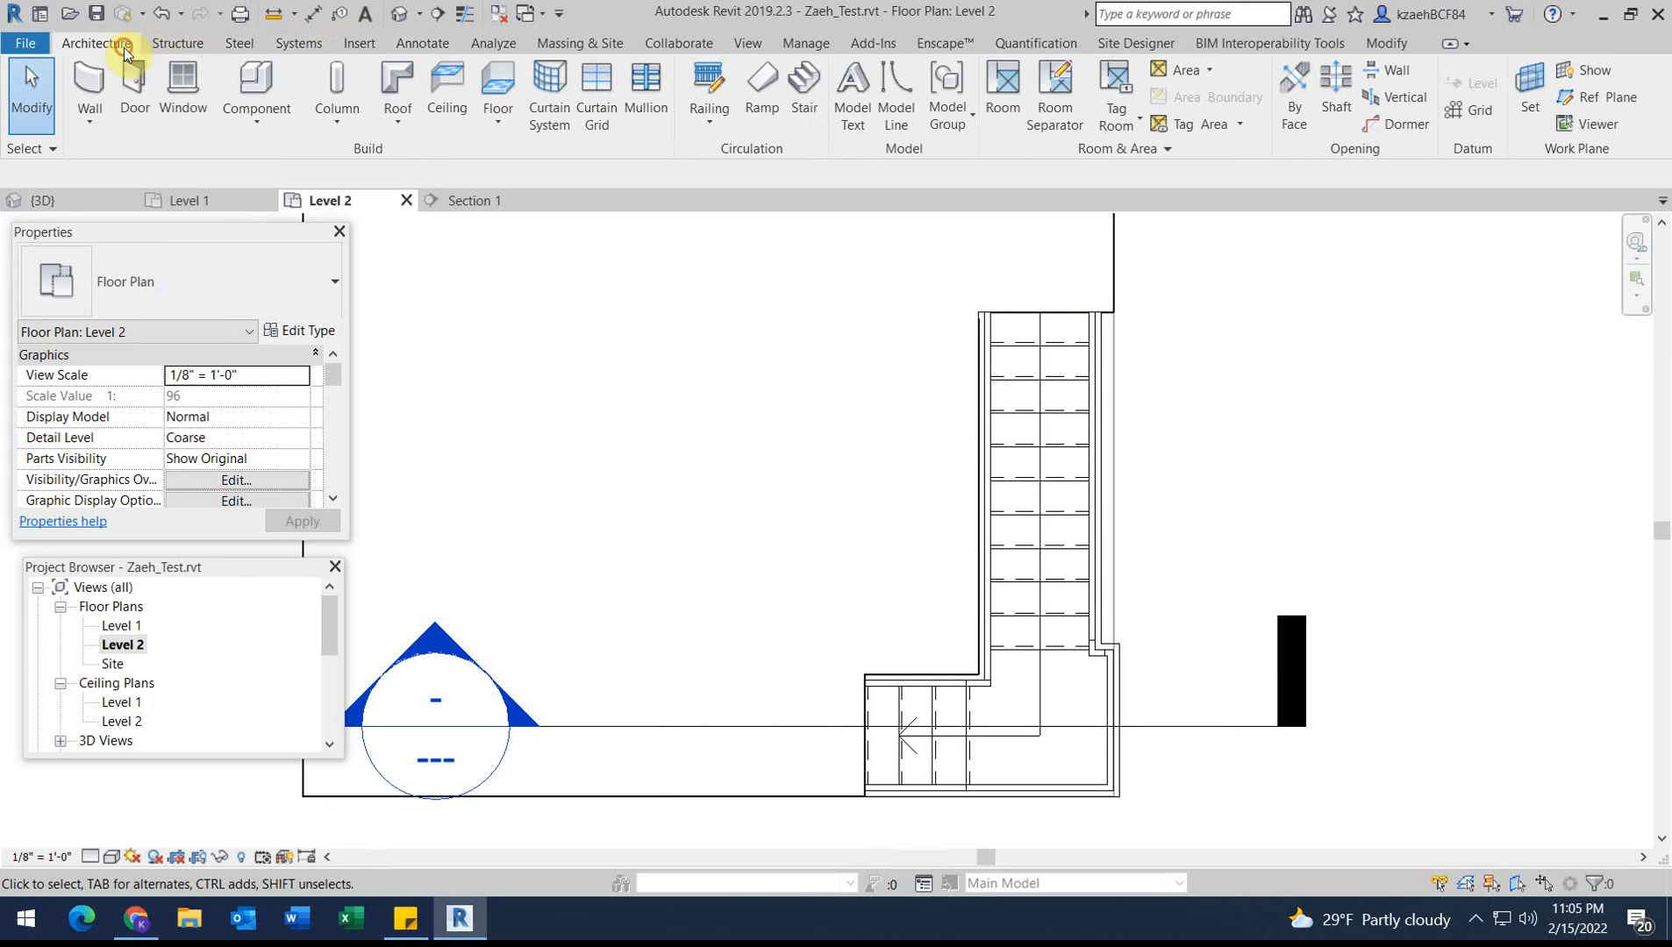
pyautogui.click(717, 84)
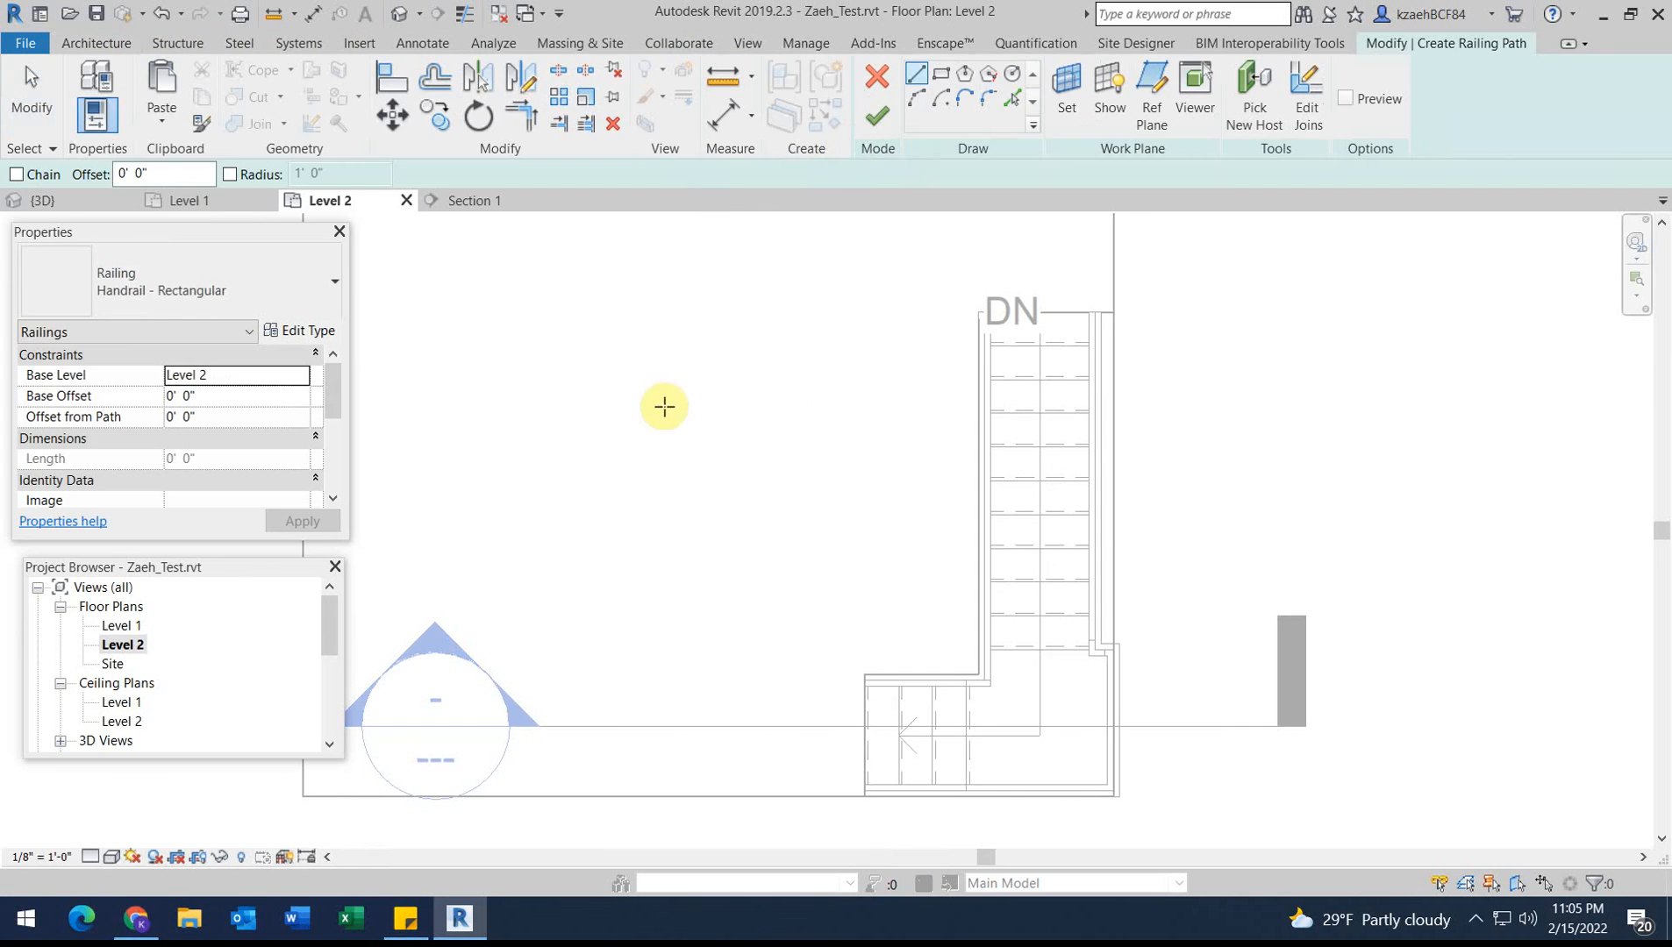
pyautogui.scroll(3, 1010, 286)
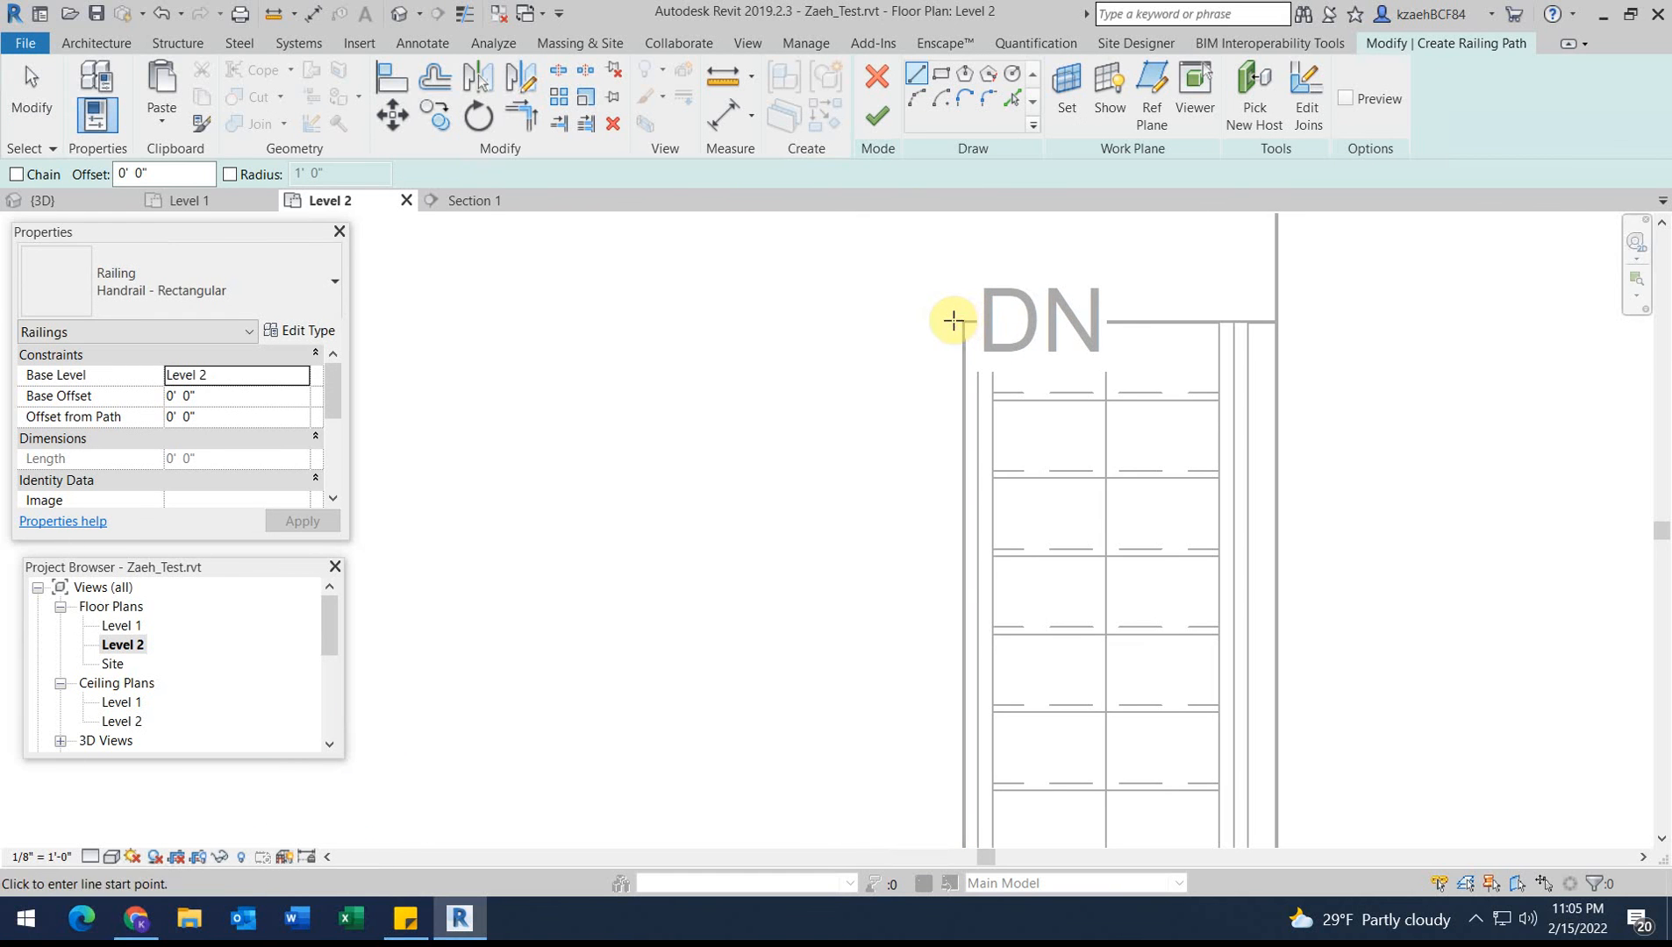
pyautogui.click(956, 321)
pyautogui.scroll(-2, 956, 529)
pyautogui.moveTo(957, 528); pyautogui.dragTo(928, 111, button='middle')
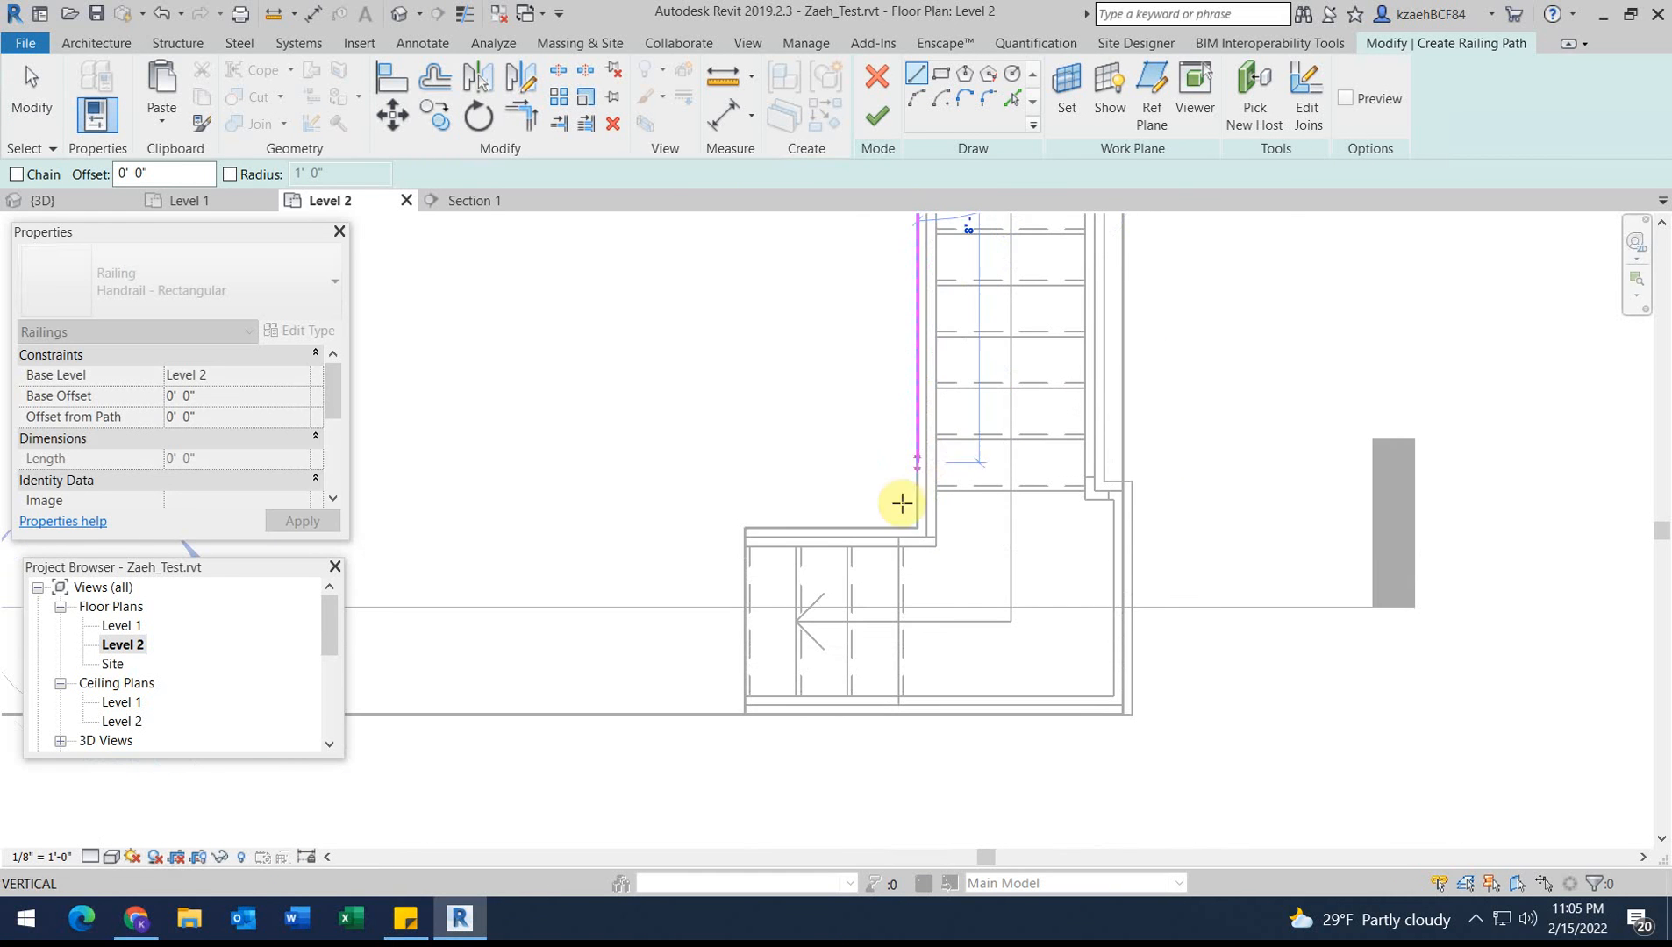
pyautogui.click(917, 530)
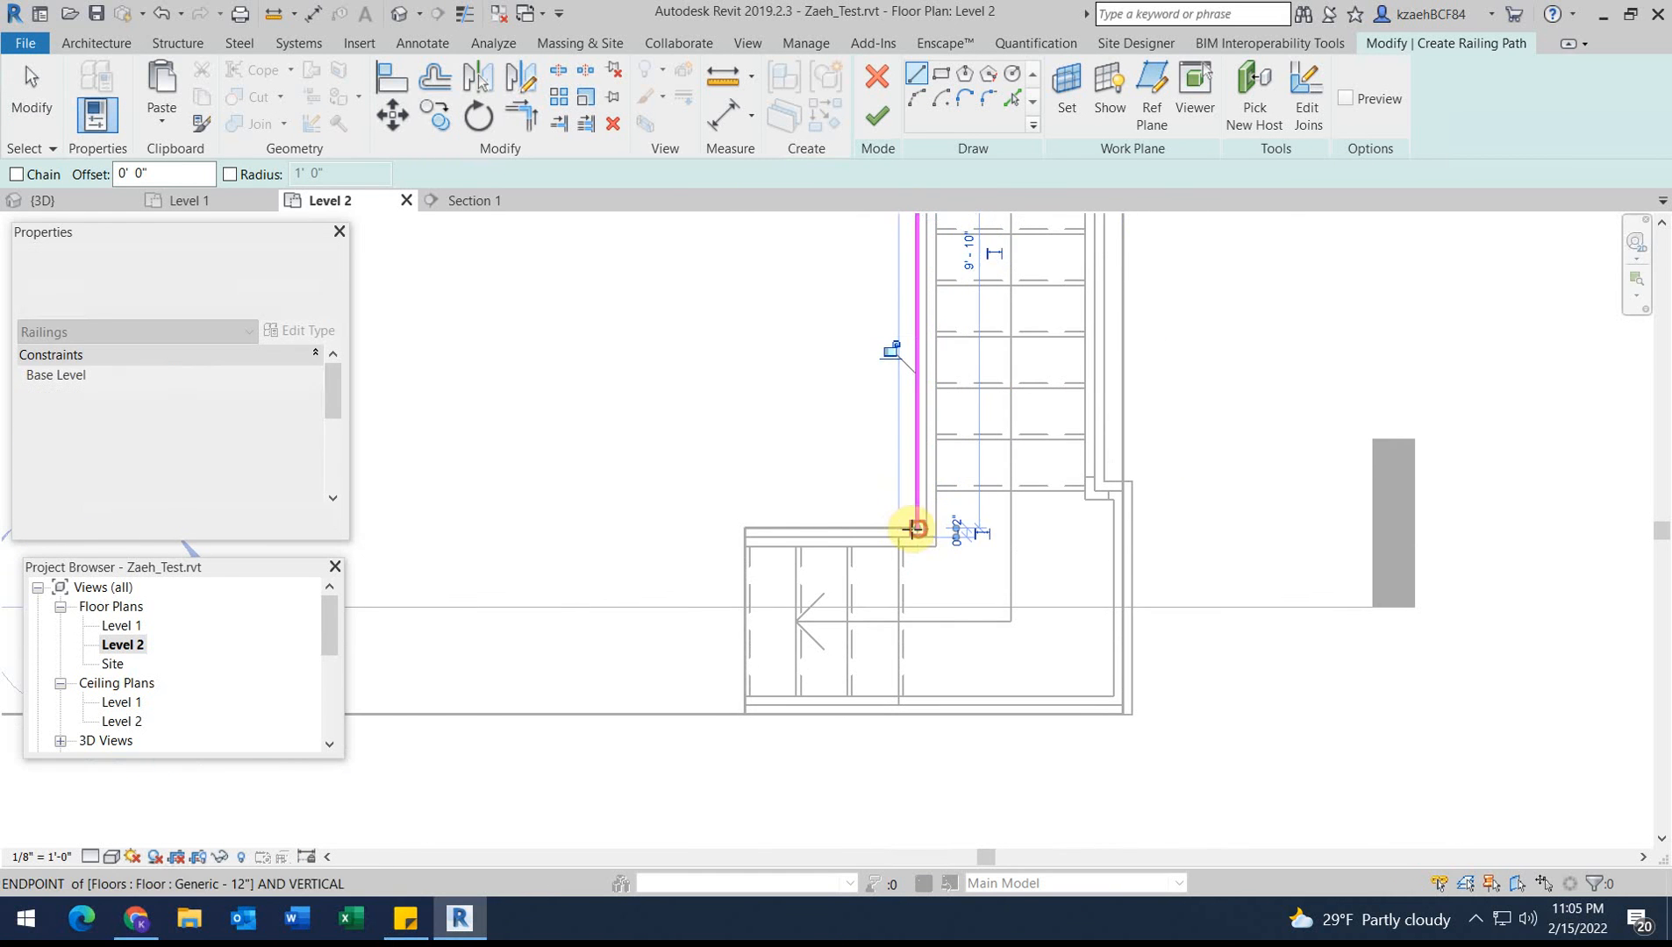
pyautogui.click(746, 524)
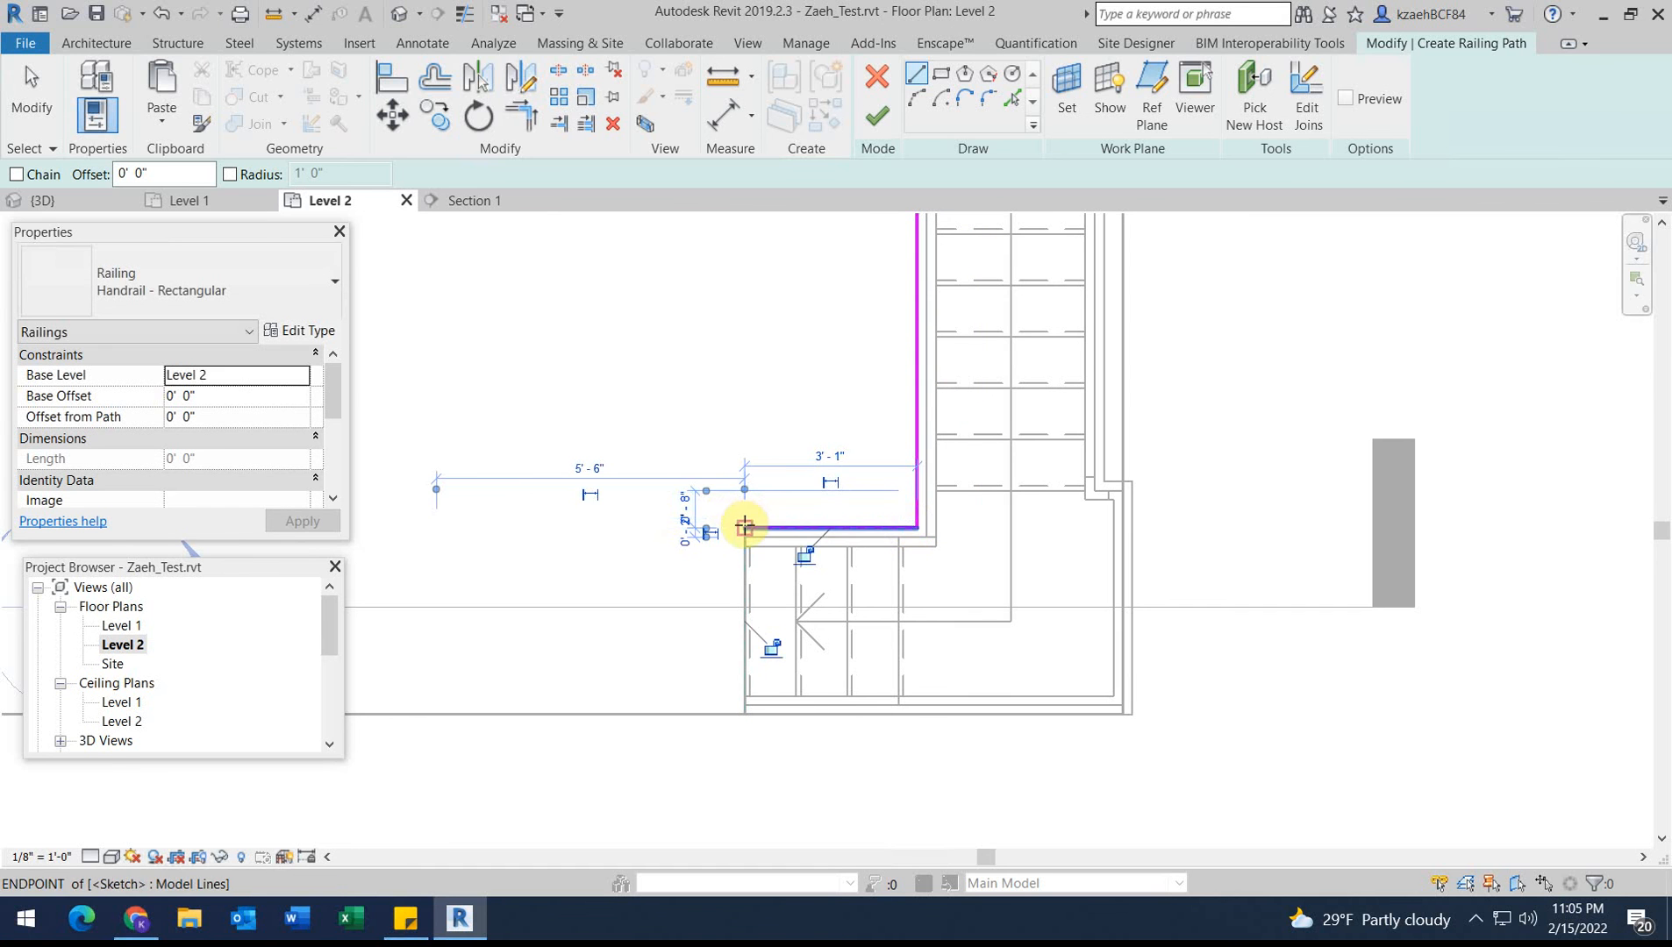
pyautogui.click(747, 711)
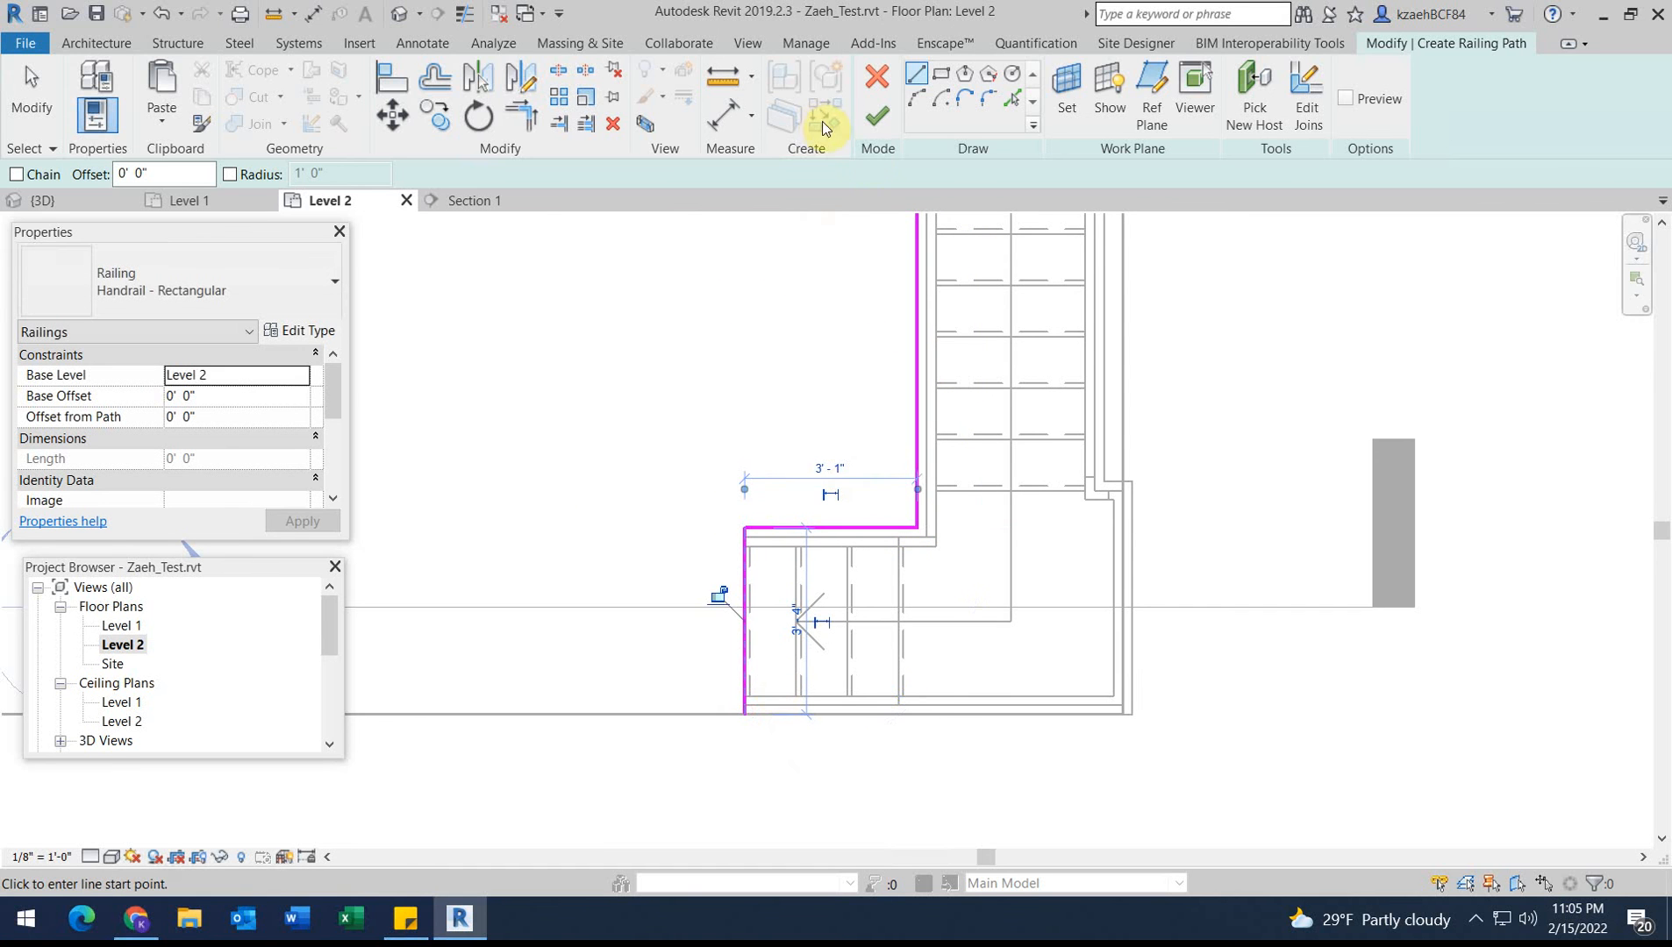
pyautogui.click(878, 115)
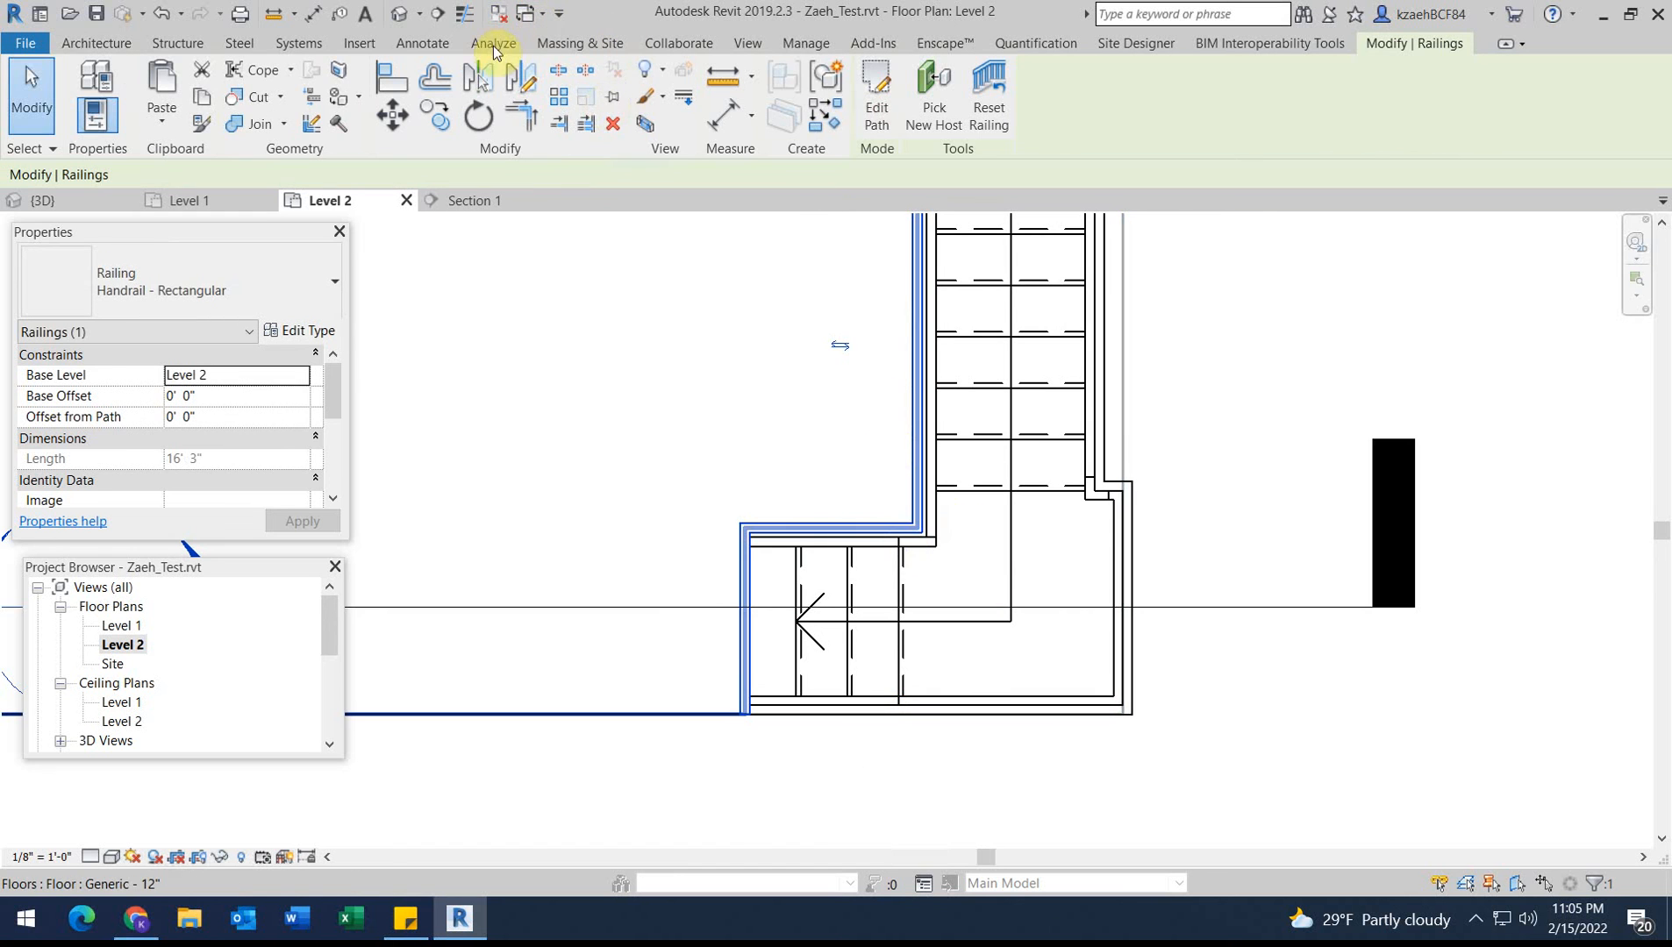
# Examine the guard railing around the Level 2 floor opening and the completed L-shaped stair in the 3D view.
pyautogui.click(396, 12)
pyautogui.scroll(3, 962, 485)
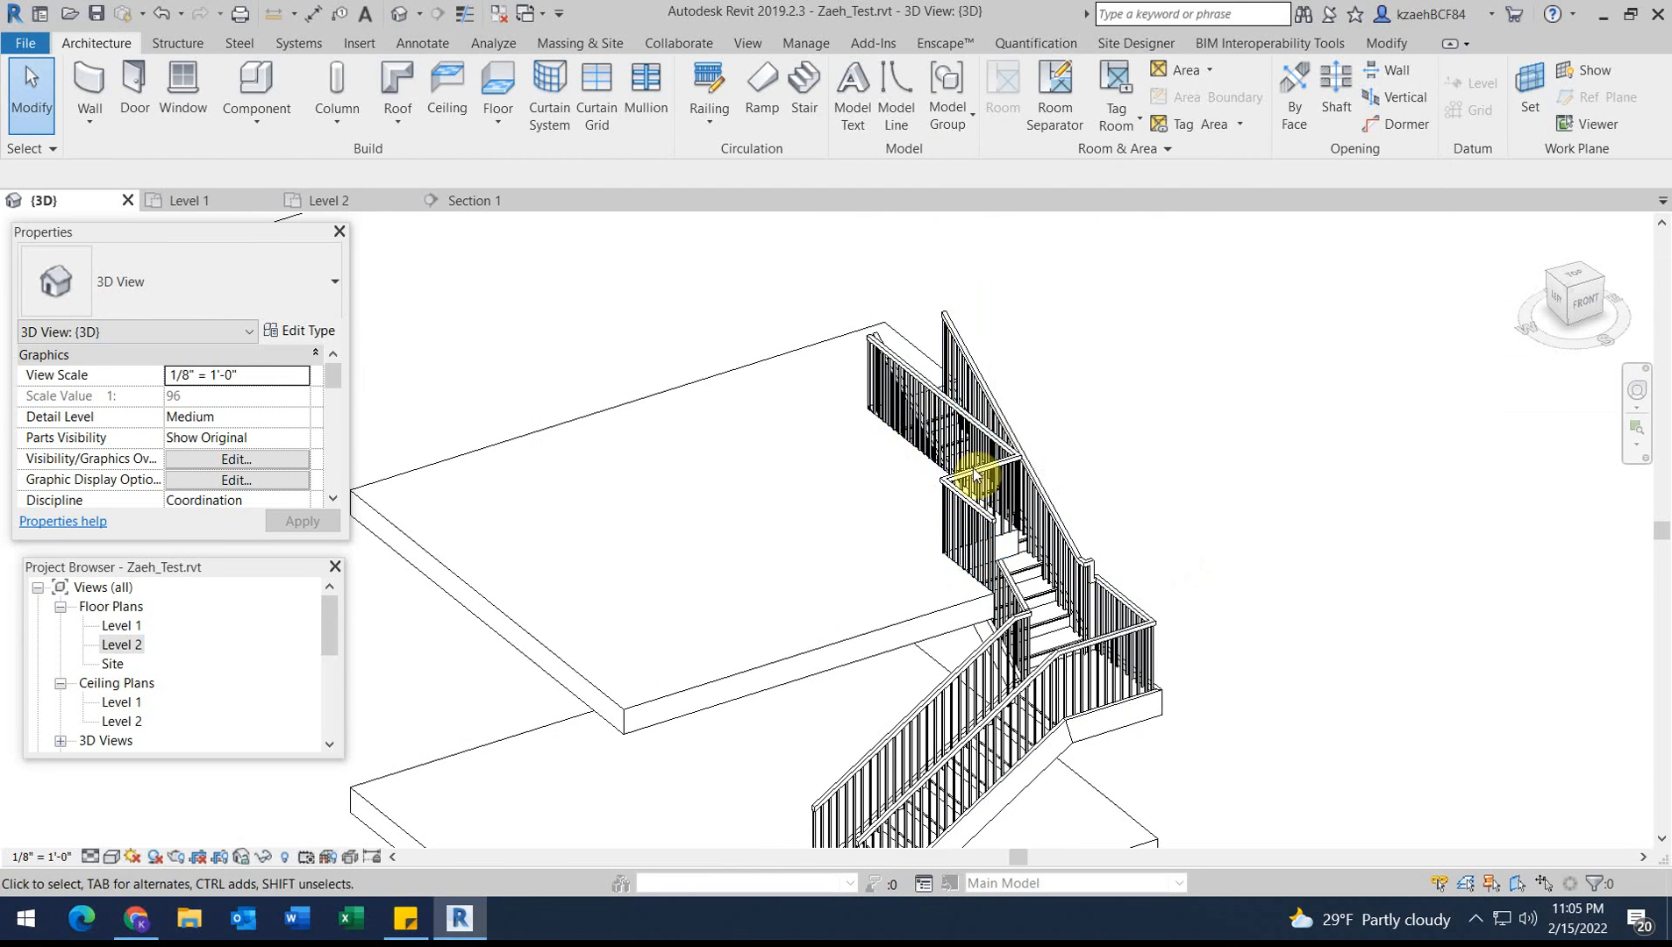
pyautogui.moveTo(859, 474); pyautogui.dragTo(923, 386, button='middle')
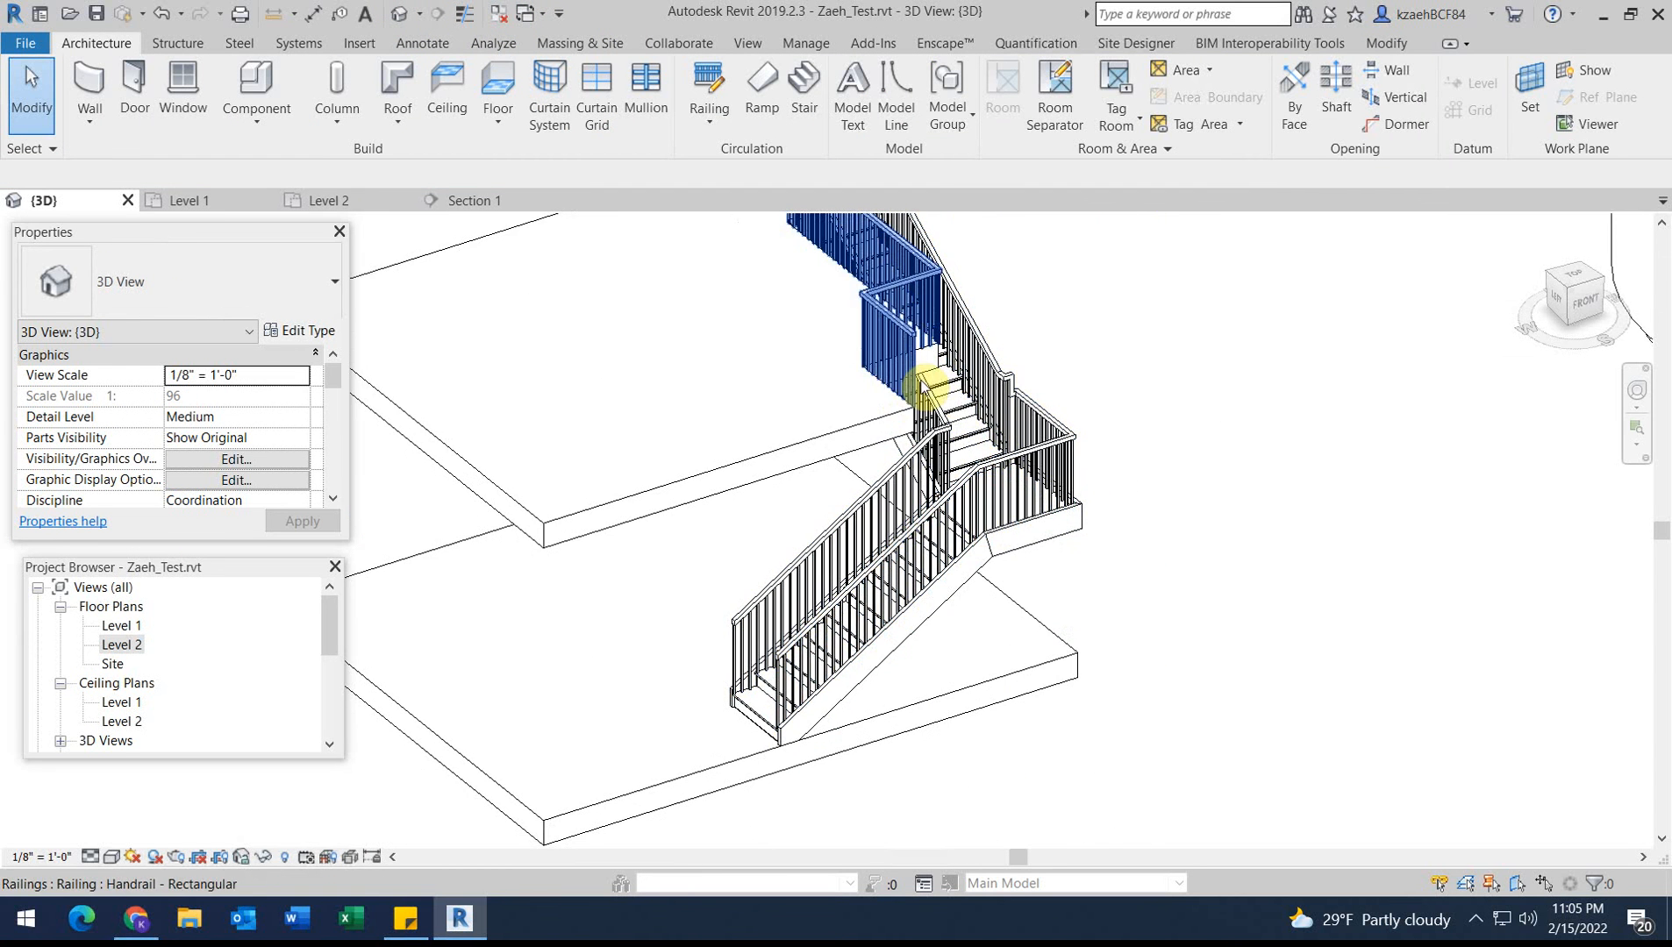
pyautogui.scroll(-4, 1025, 485)
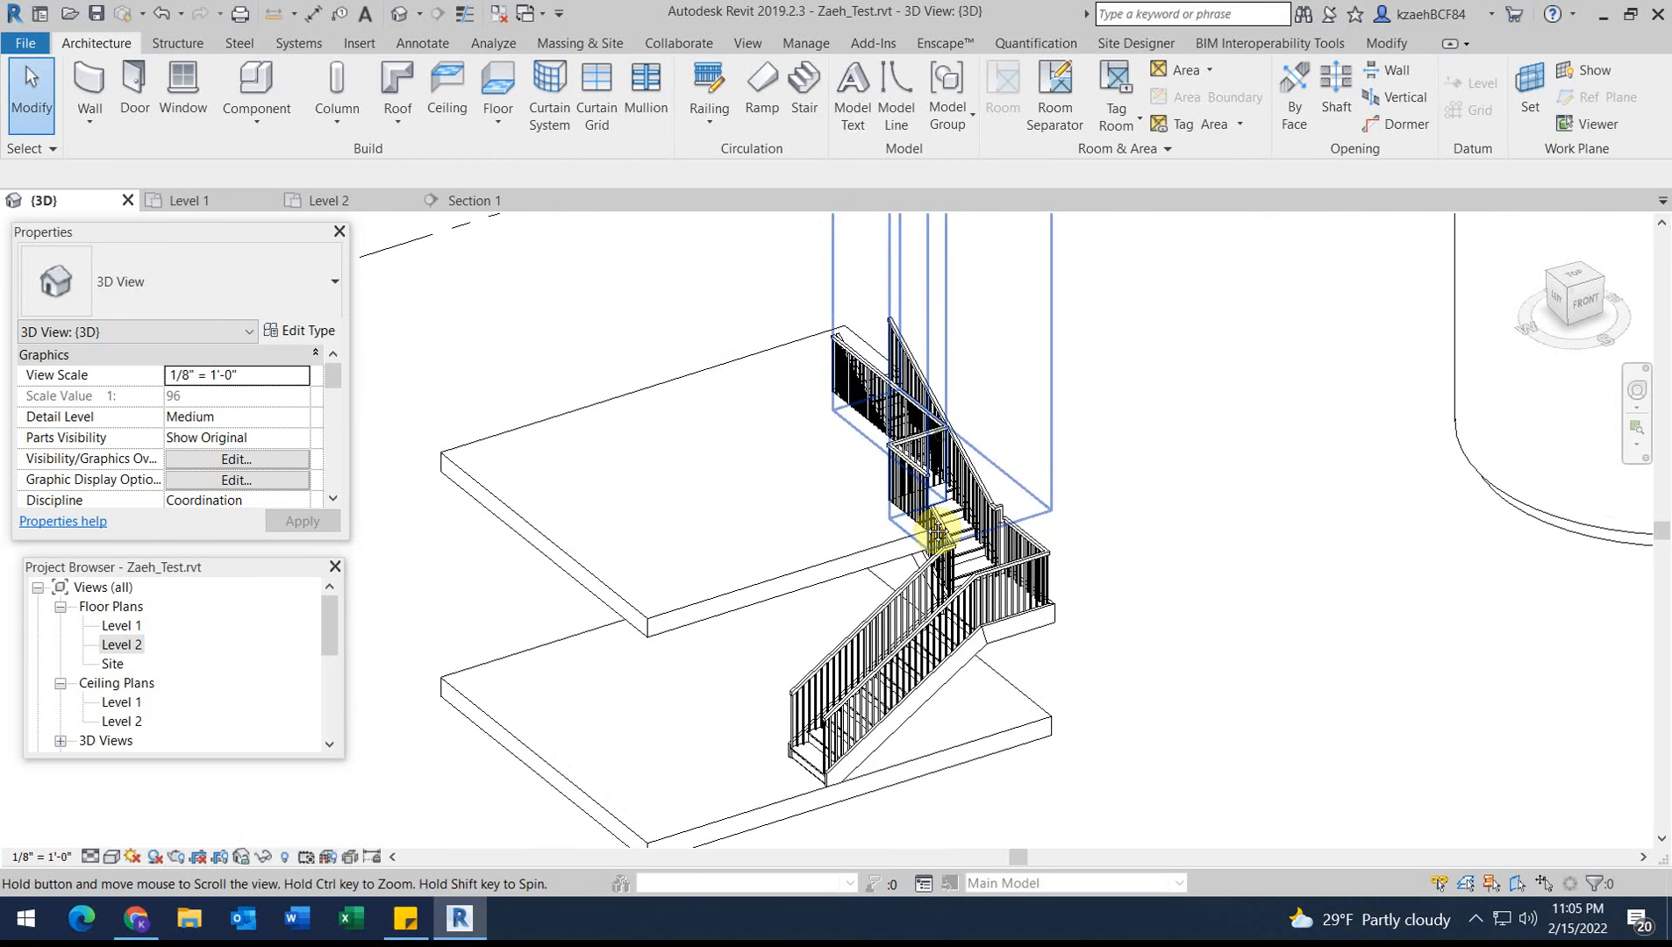
pyautogui.scroll(-3, 818, 546)
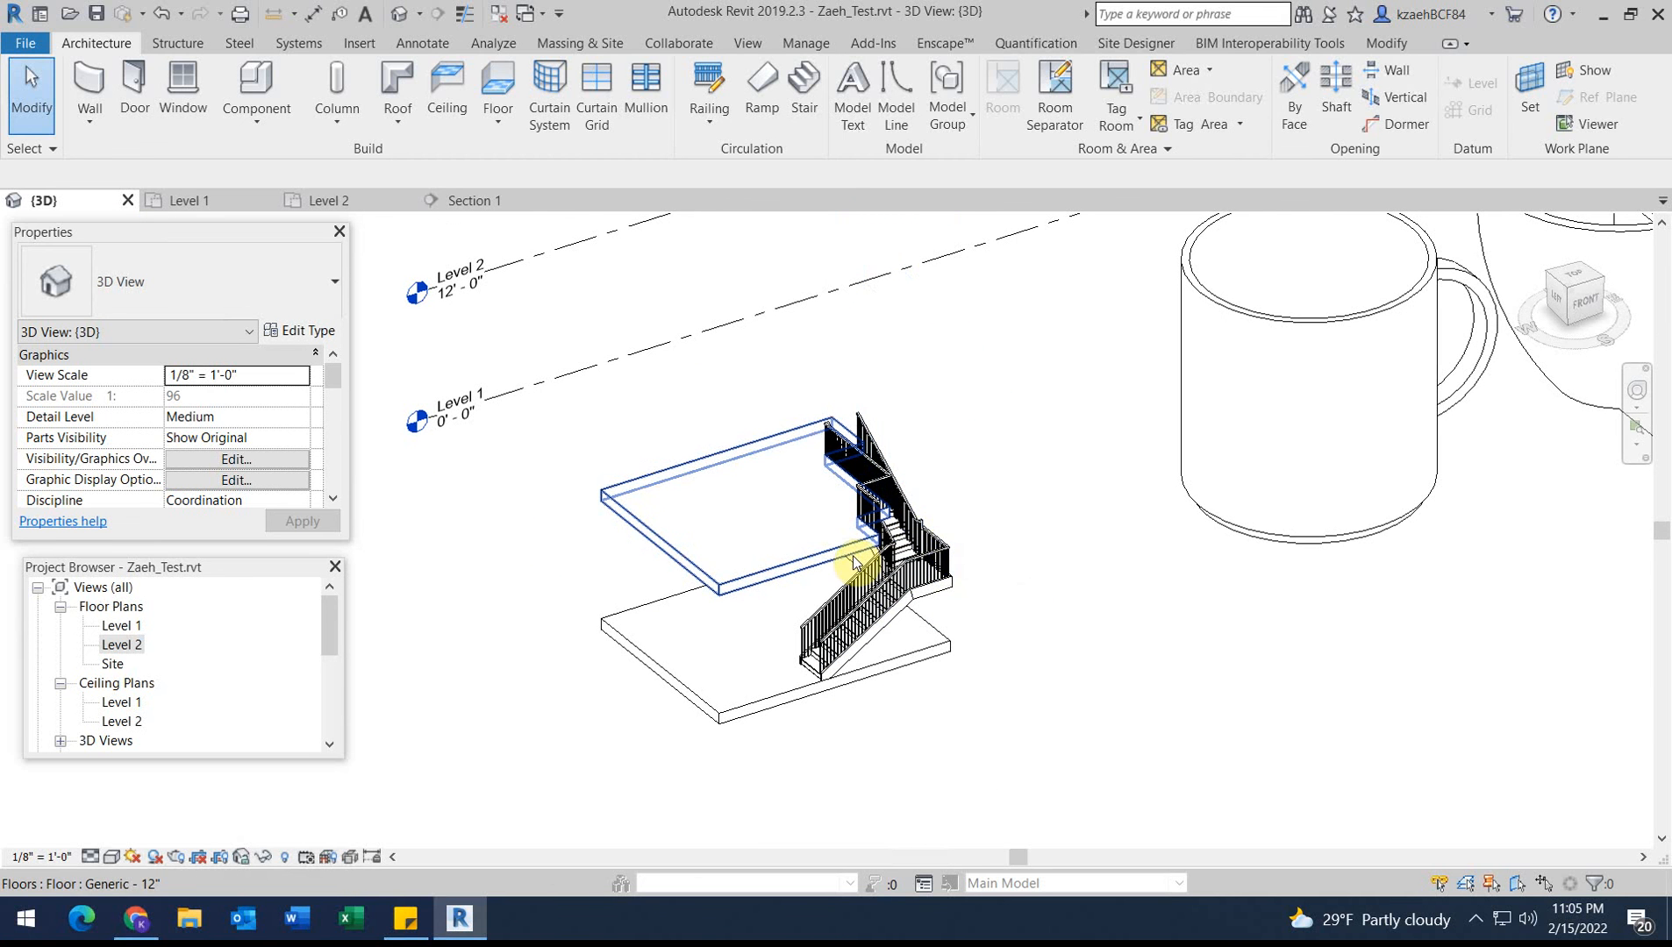
pyautogui.moveTo(959, 661); pyautogui.dragTo(914, 553, button='middle')
pyautogui.scroll(5, 777, 538)
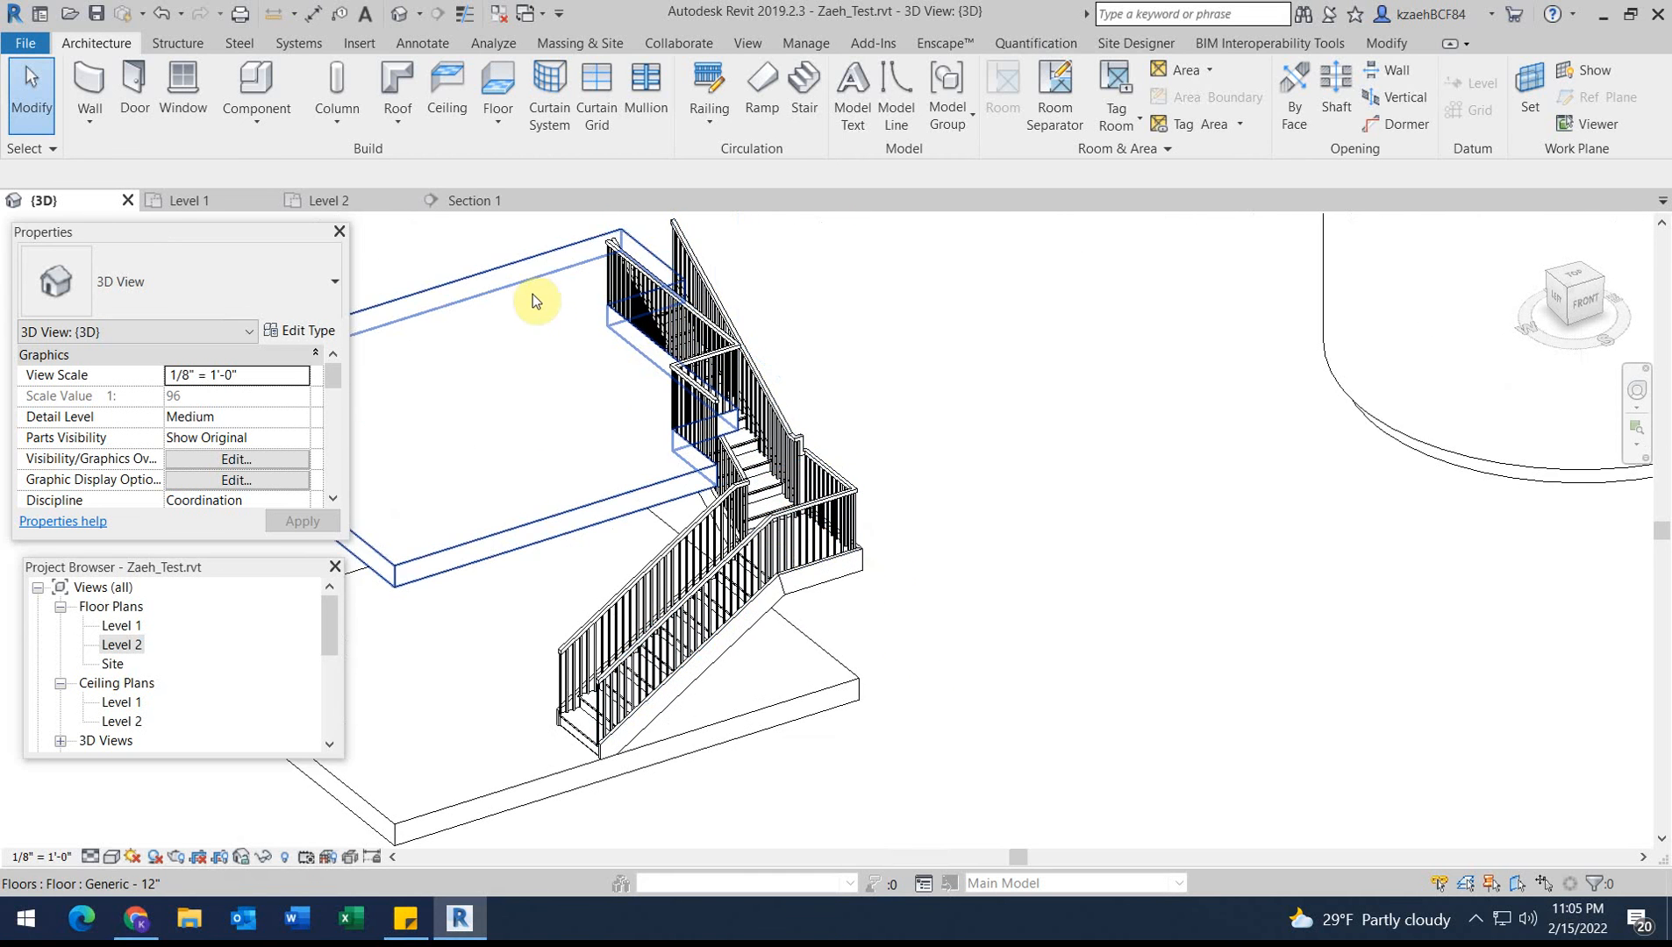
pyautogui.scroll(-3, 541, 317)
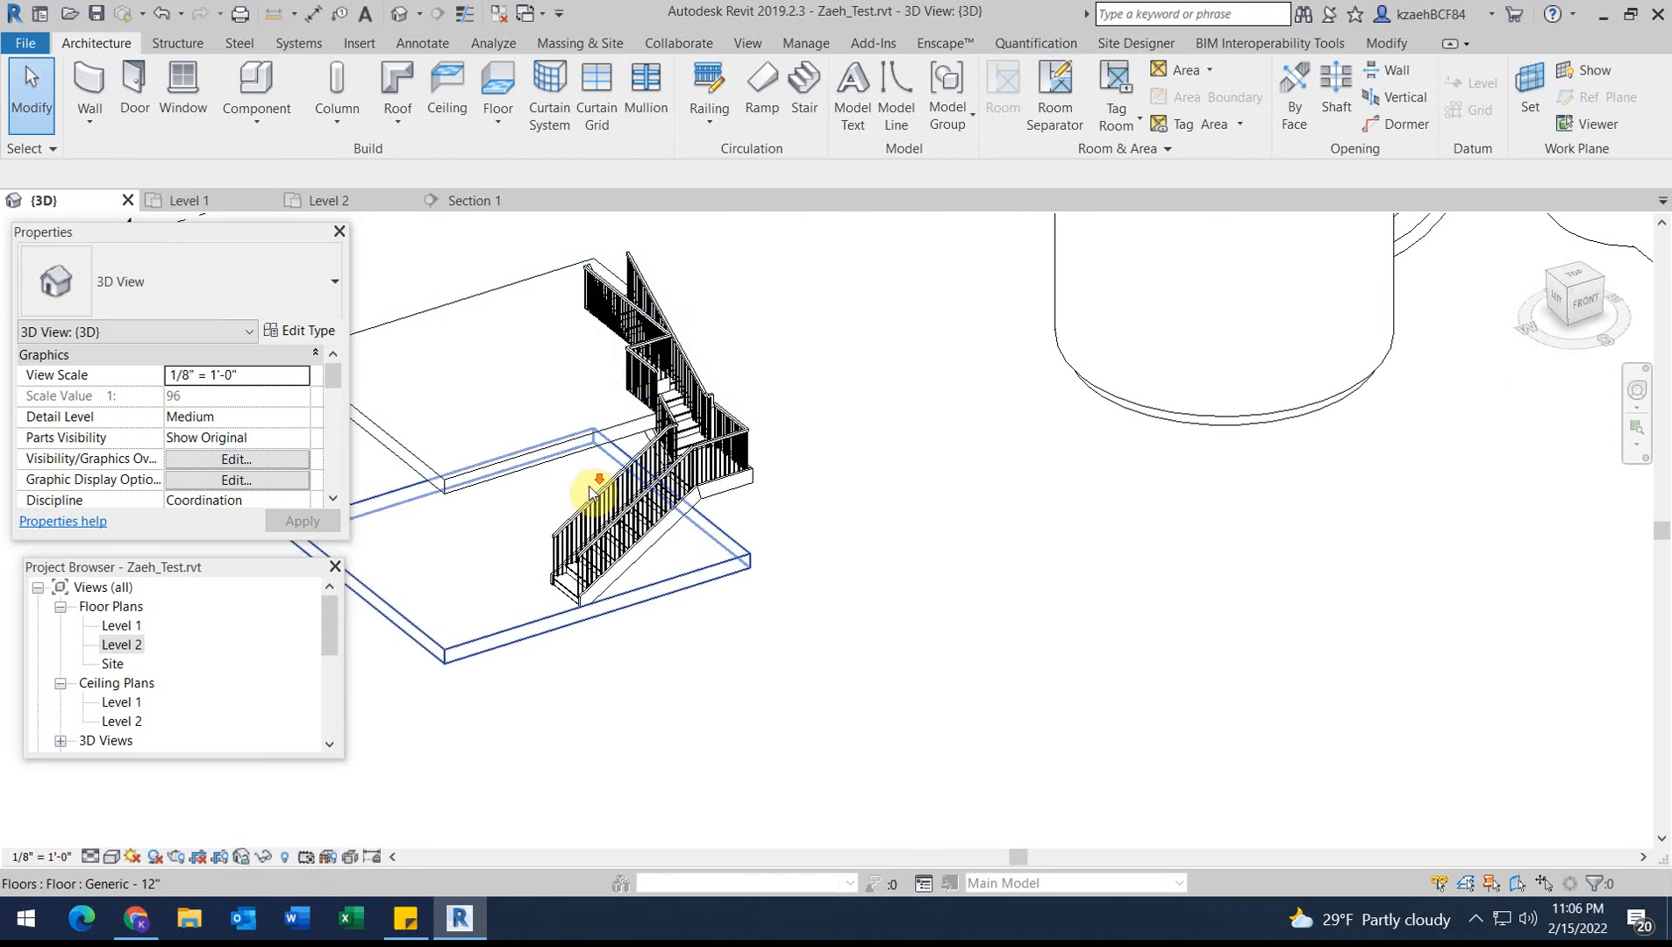
pyautogui.scroll(-3, 486, 533)
pyautogui.moveTo(642, 544); pyautogui.dragTo(934, 436, button='middle')
pyautogui.scroll(5, 935, 436)
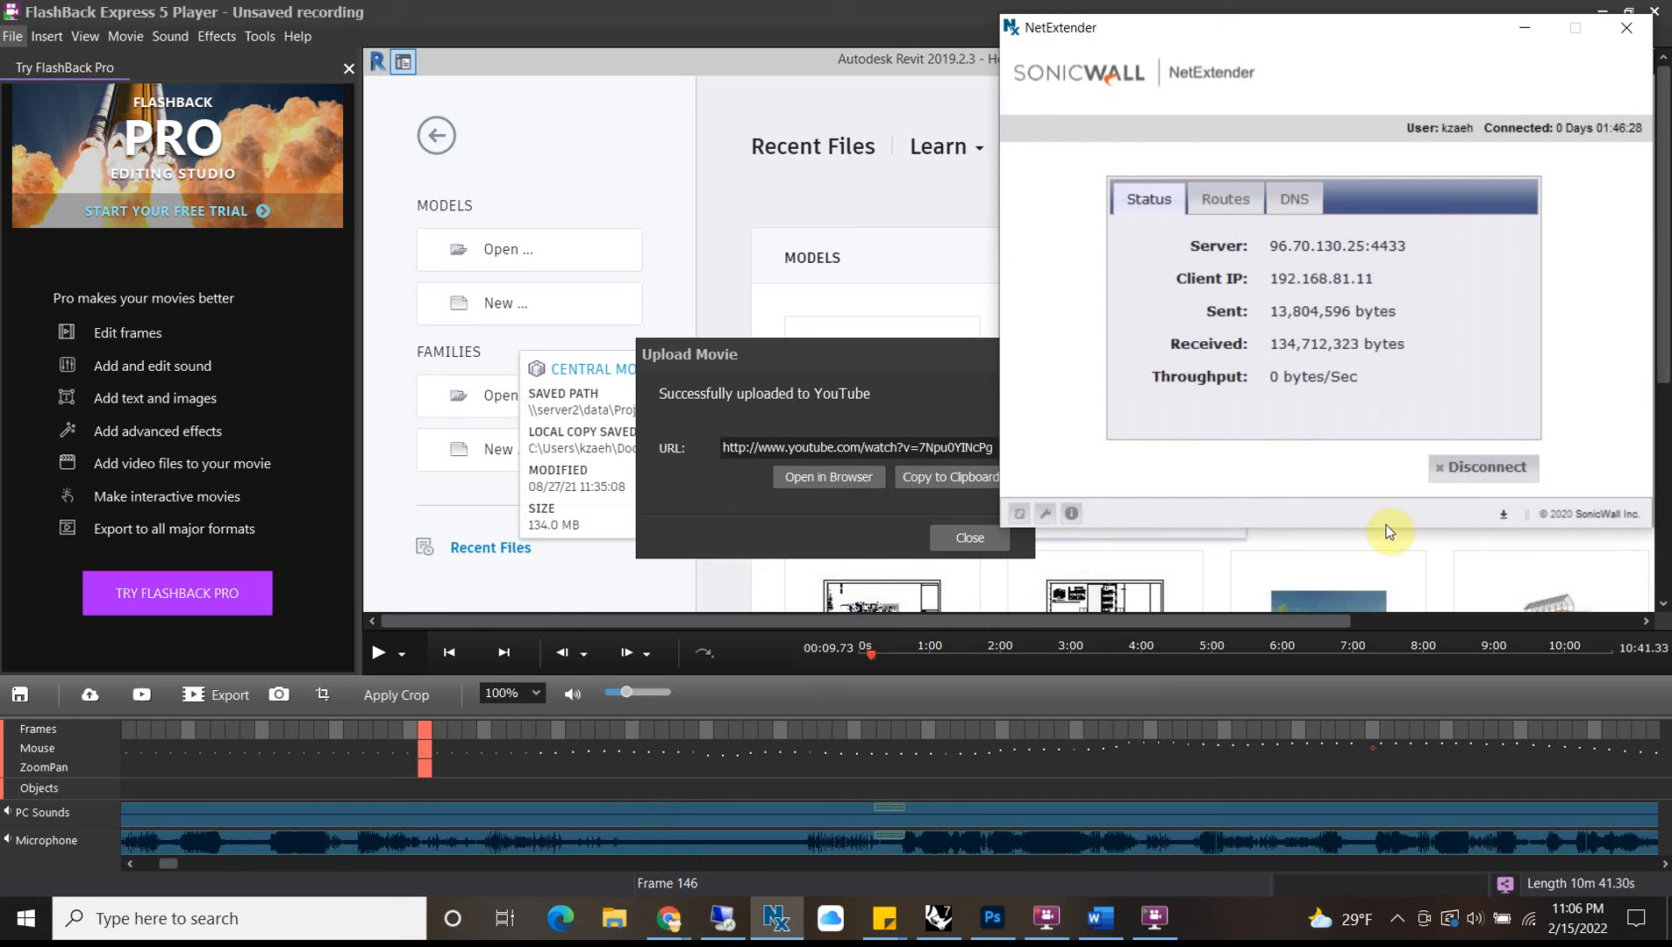
pyautogui.click(1029, 927)
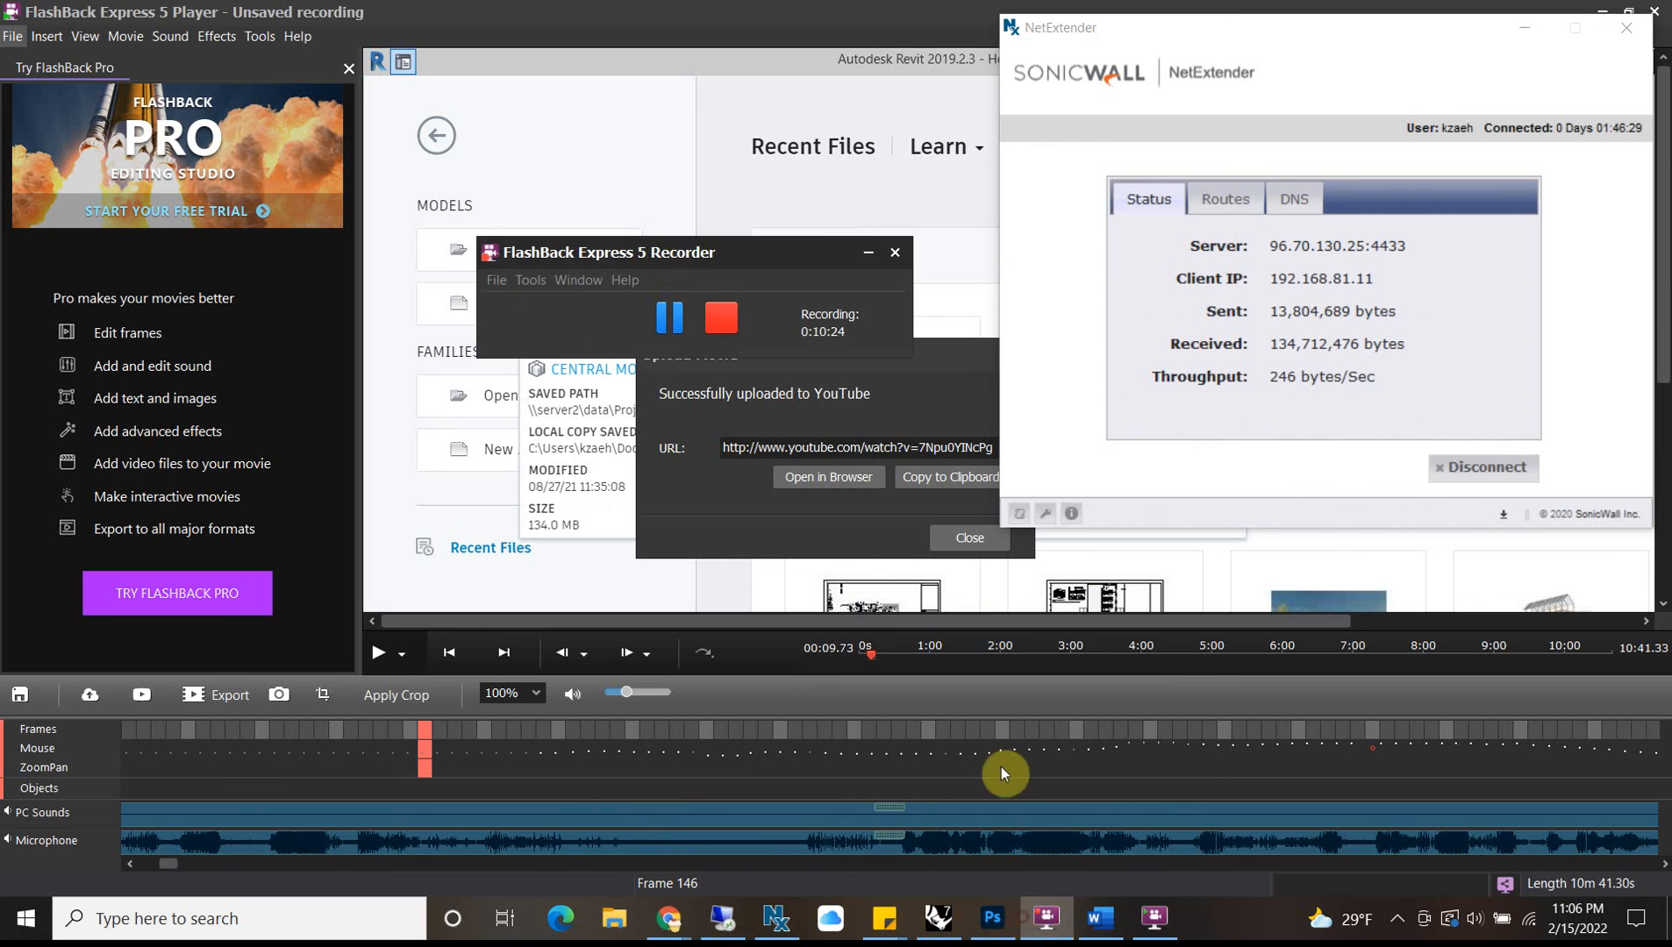